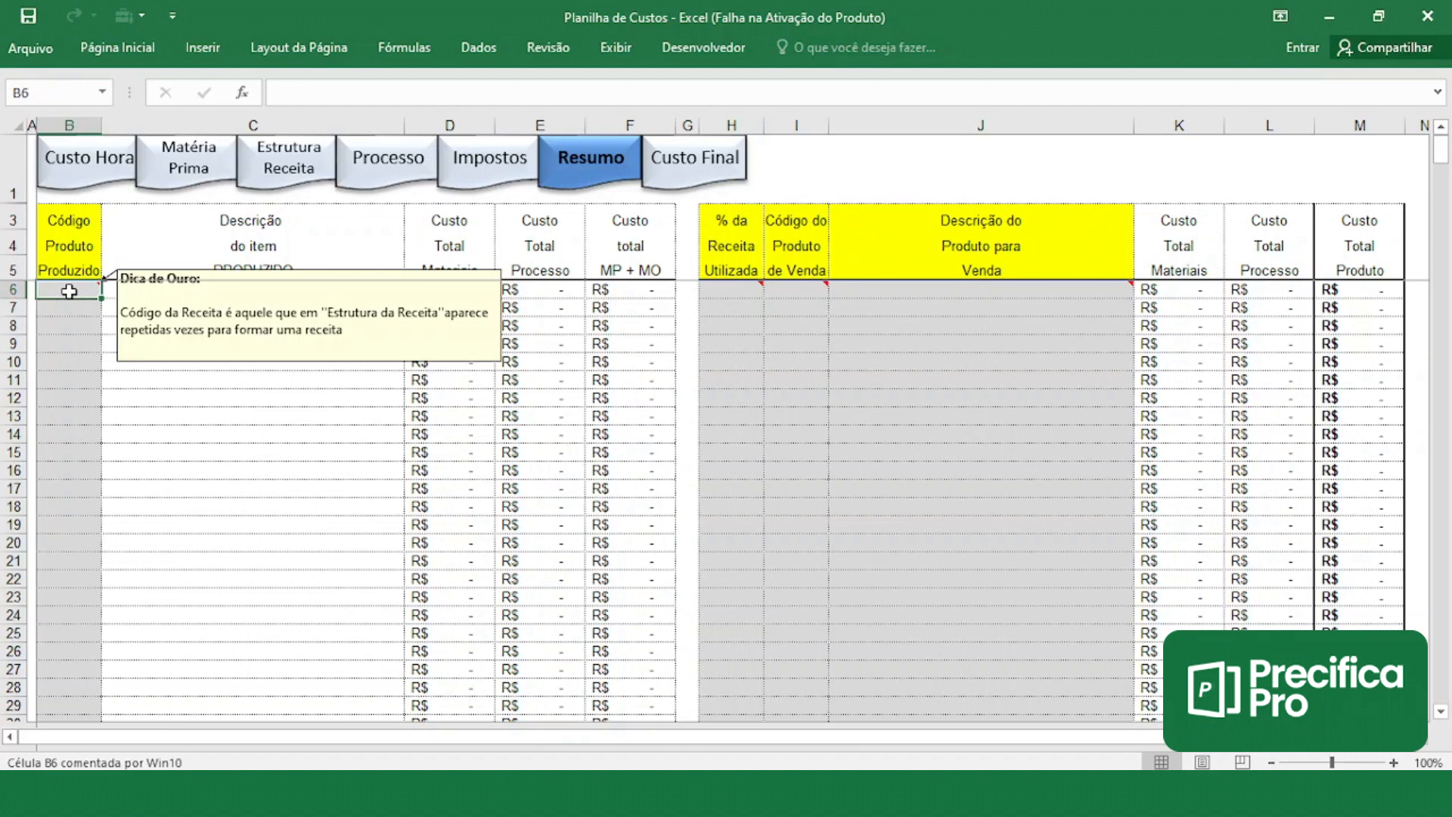
- Enter product codes 1 and 2 in the first two rows of the Código Produto Produzido column
text(1)
key(Return)
text(2)
key(Return)
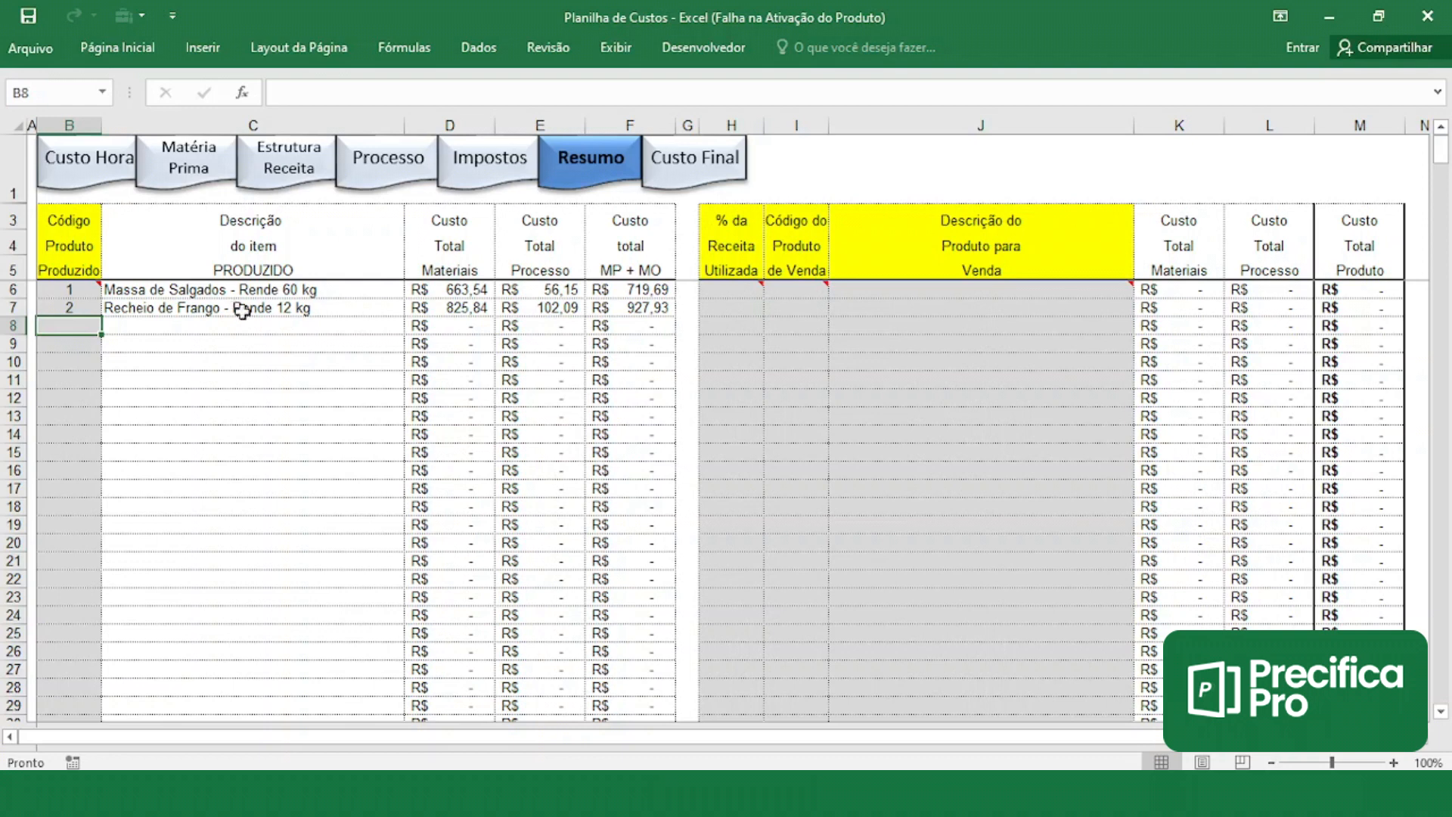
- Examine the two recipes' descriptions, yields and total MP + MO costs, comparing them with their ingredients in the Estrutura Receita sheet
click(305, 288)
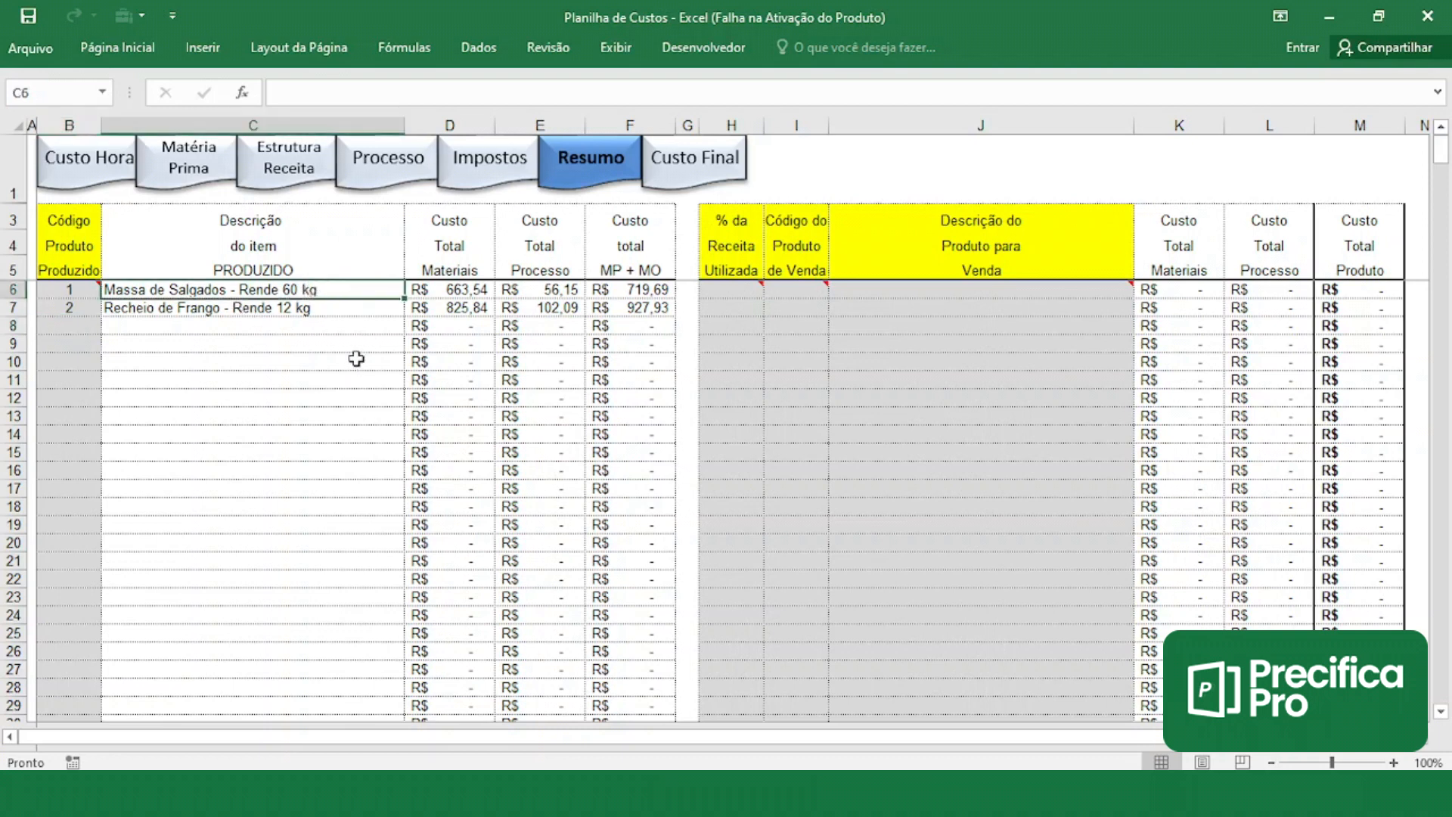
click(619, 291)
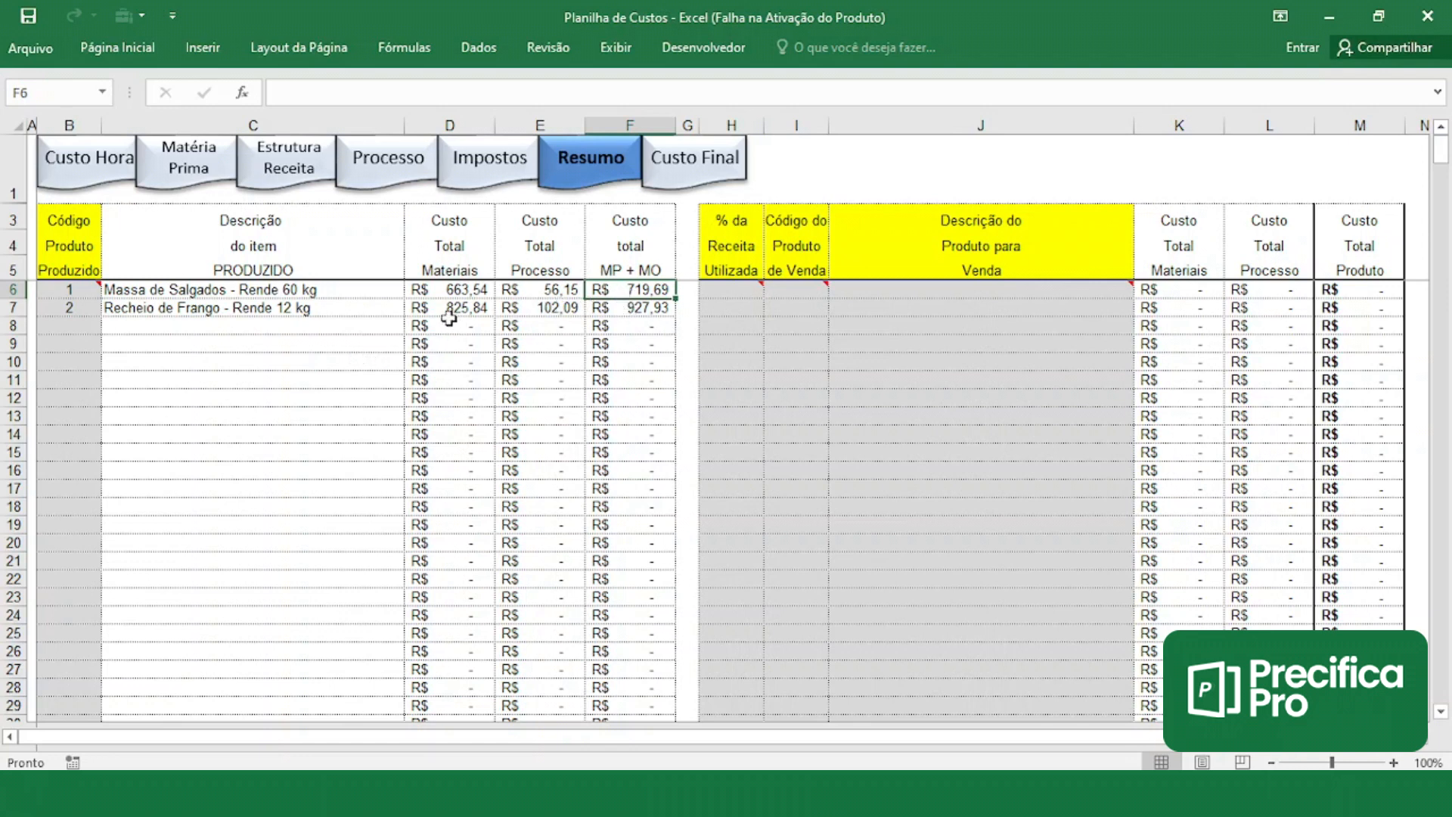
click(613, 309)
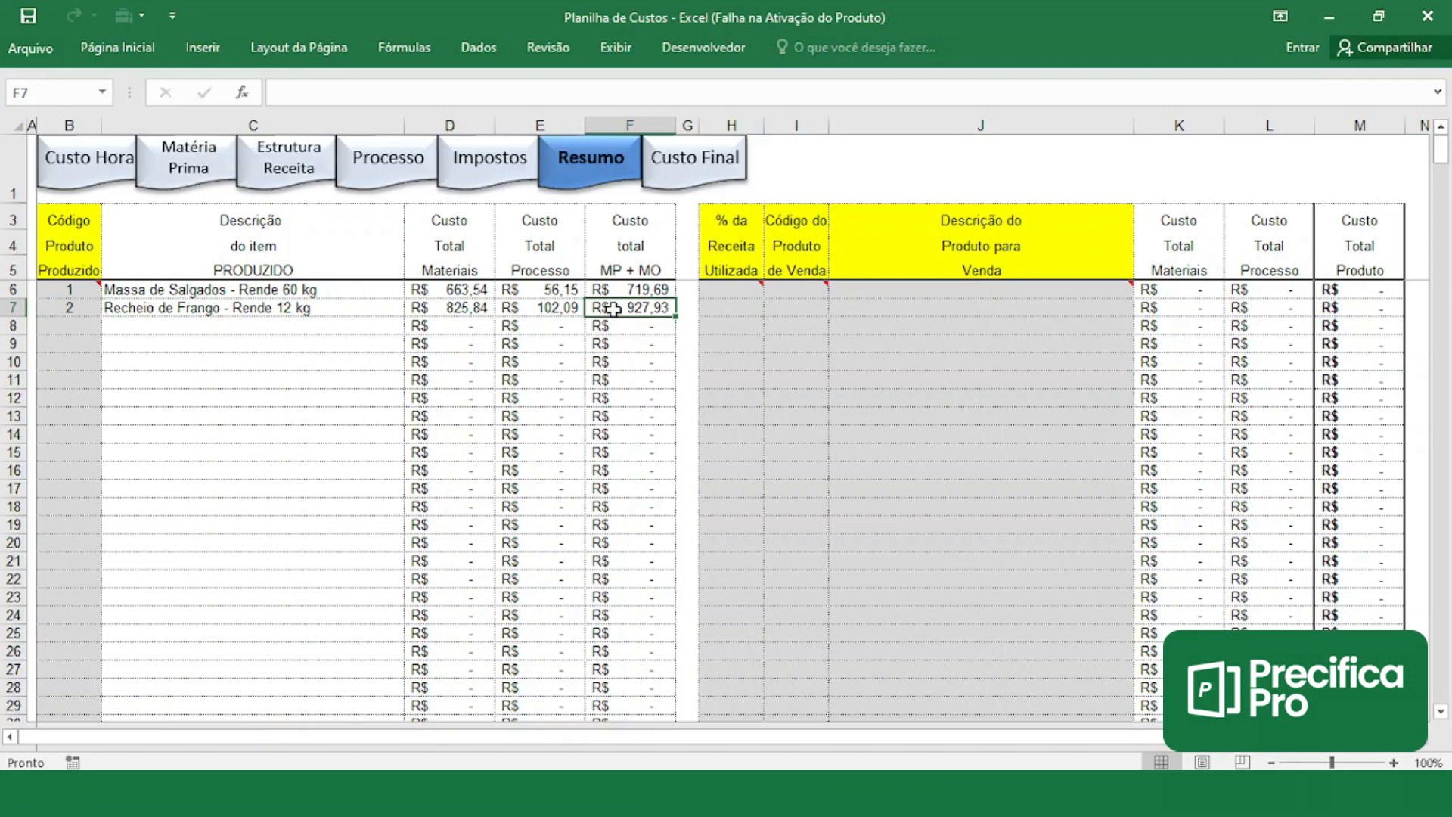
click(295, 310)
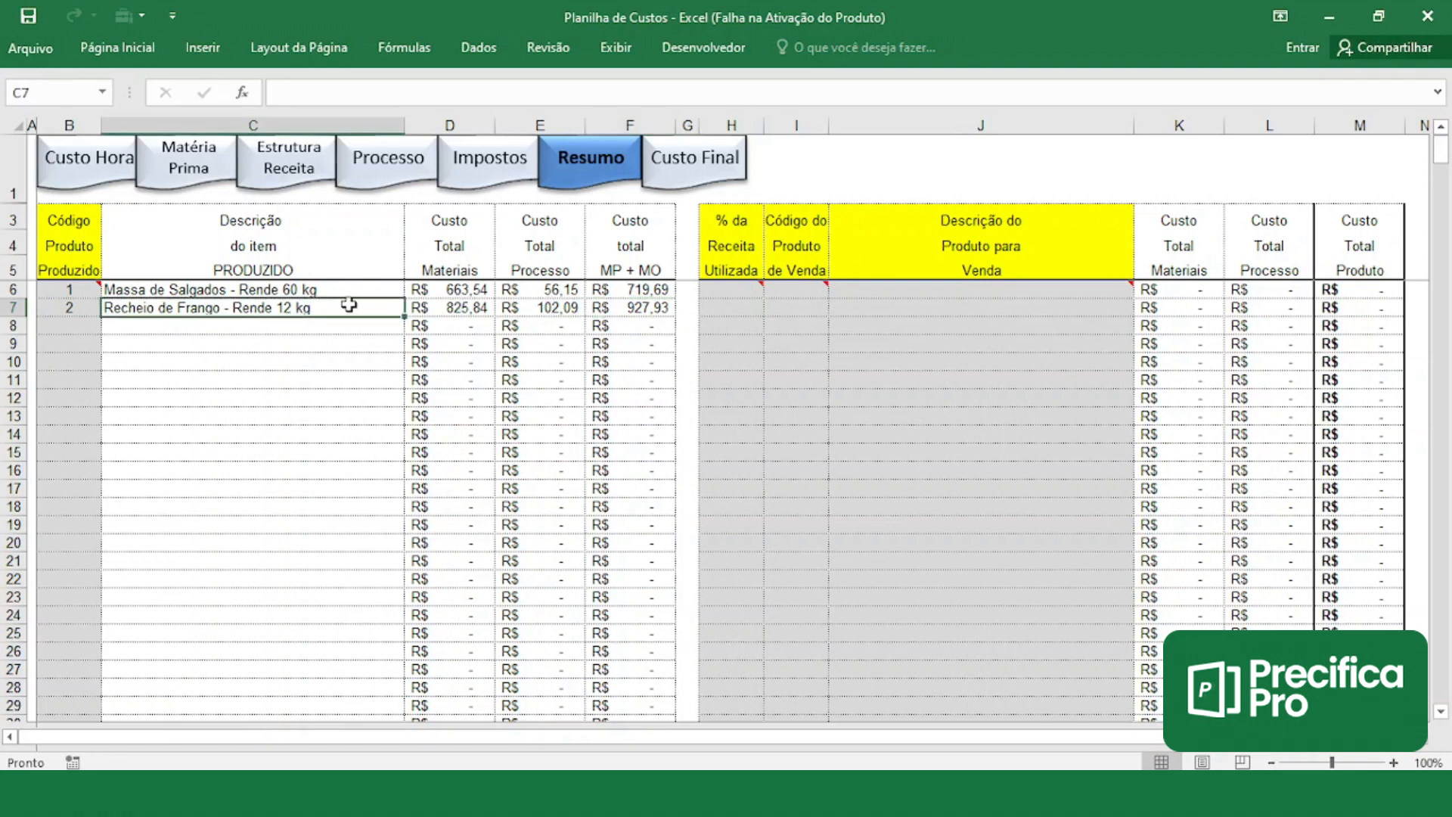
click(343, 291)
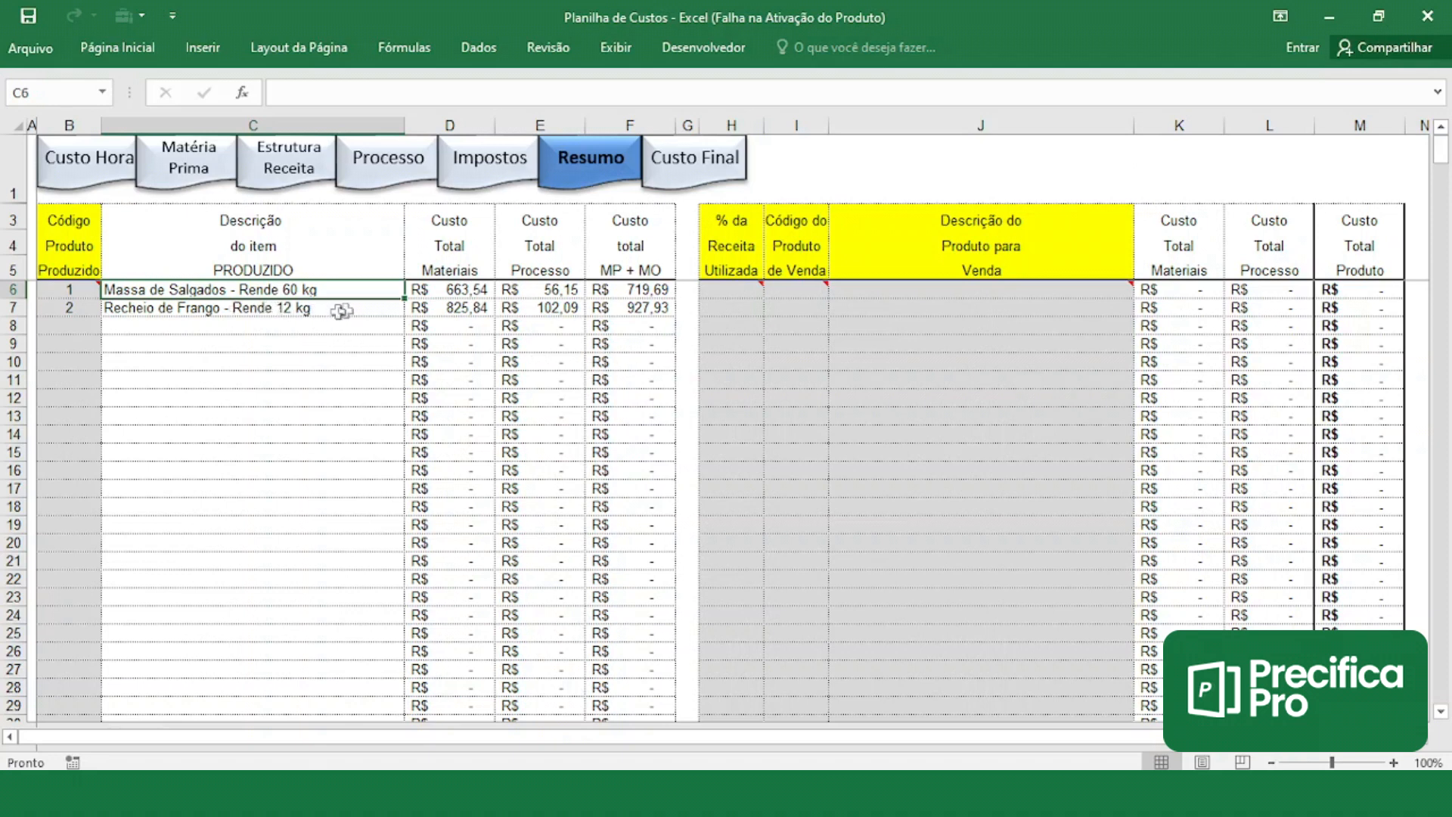
click(134, 308)
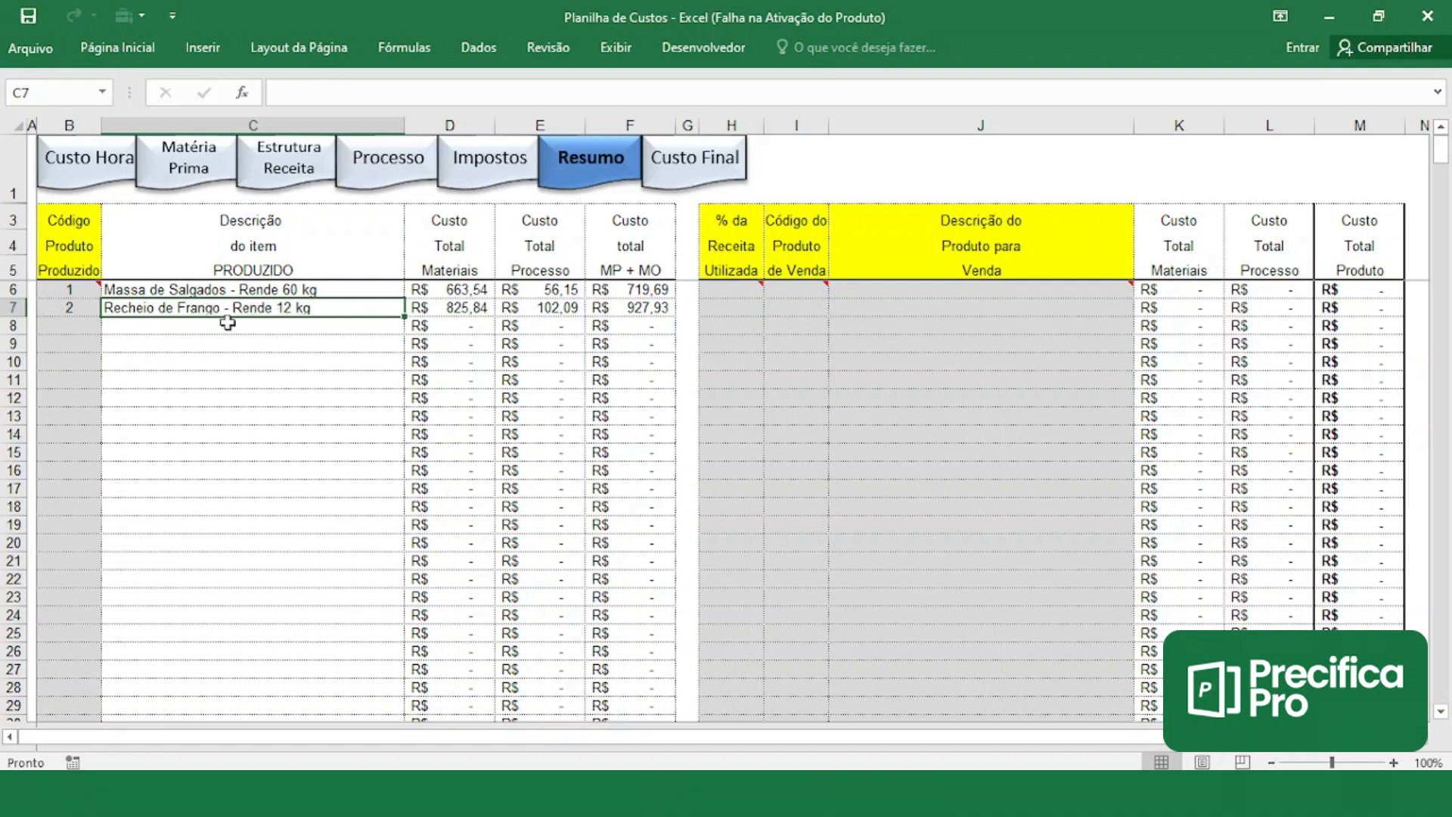
click(243, 290)
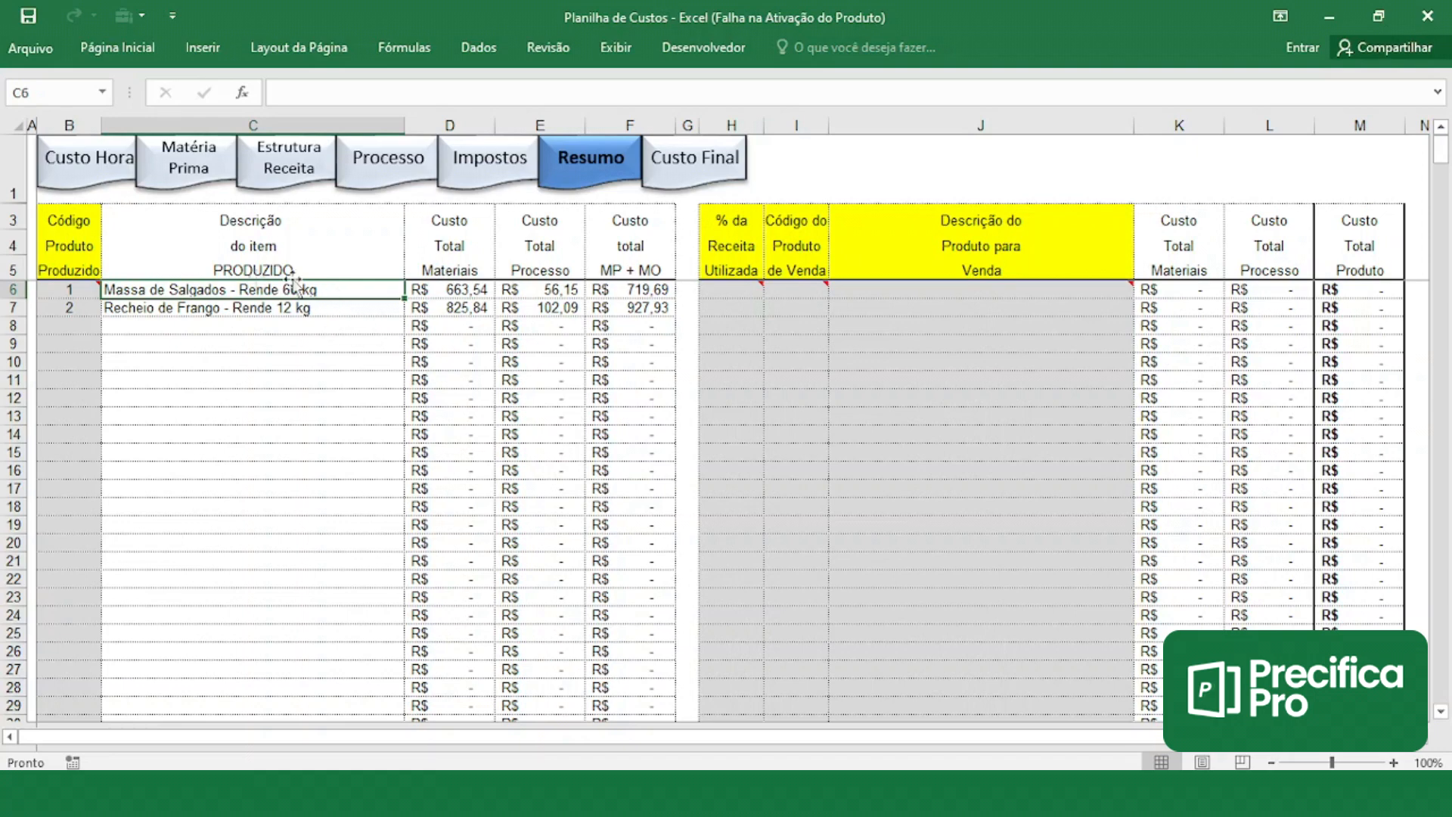
click(289, 165)
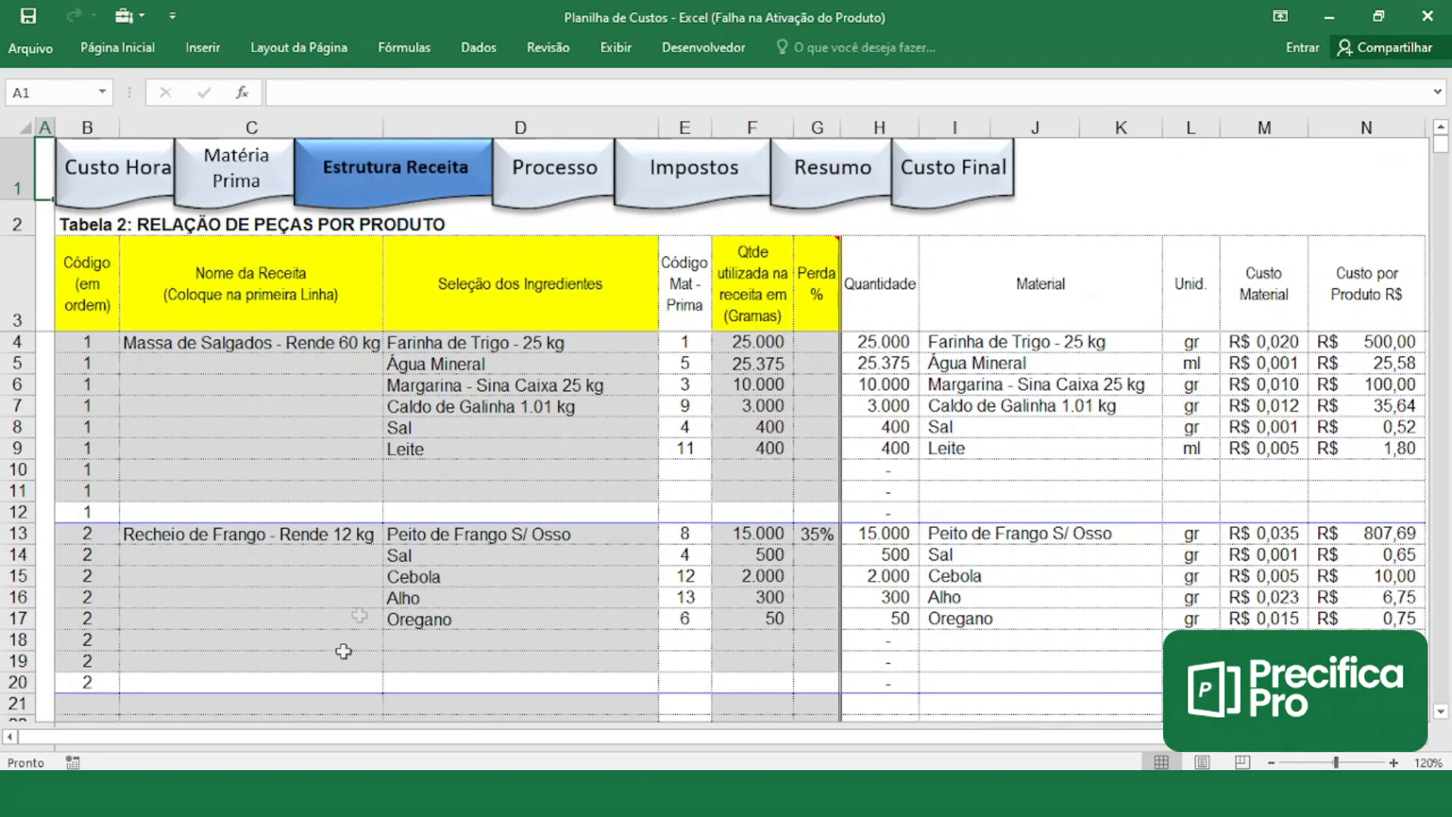
click(806, 180)
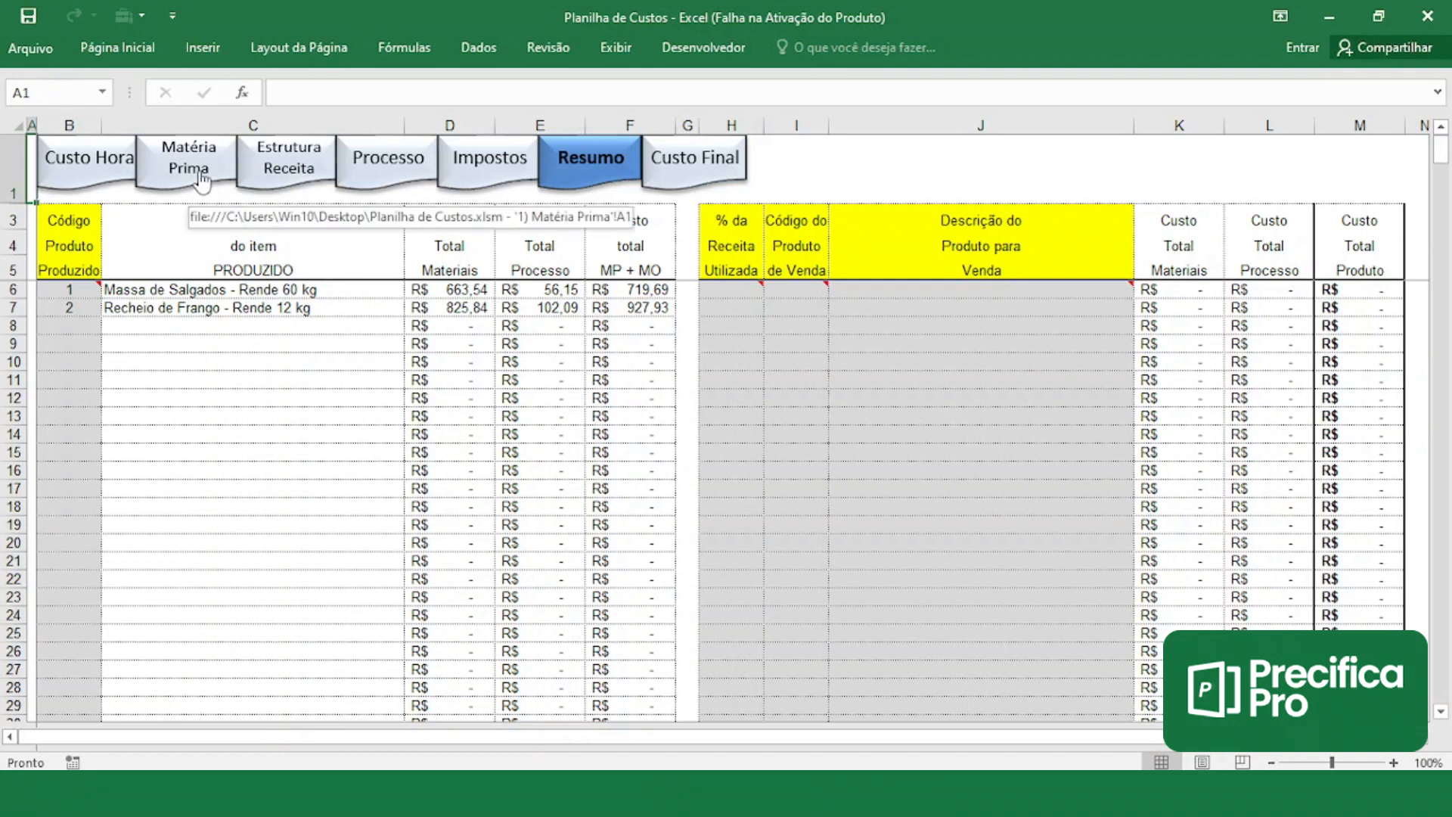
click(662, 294)
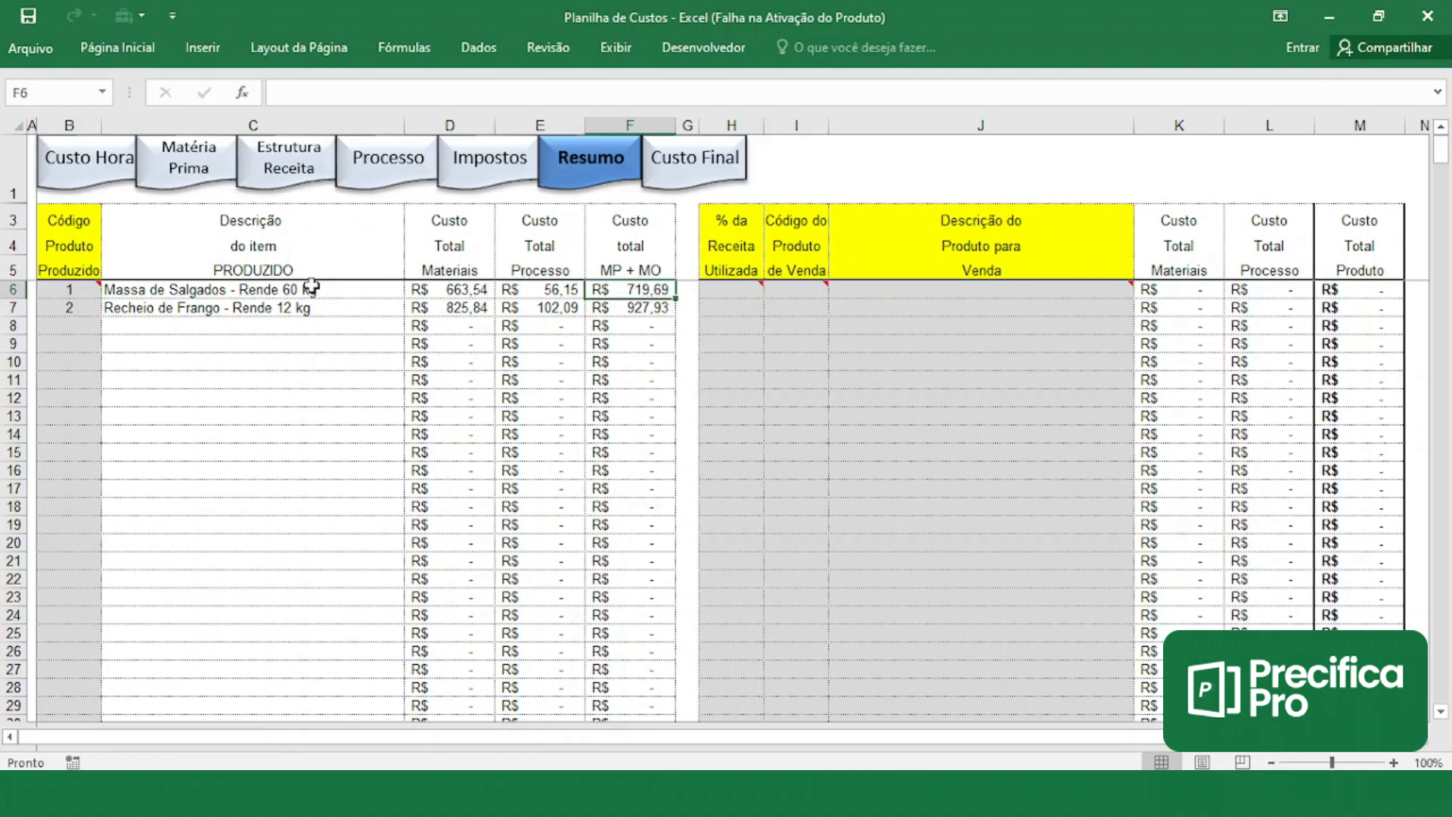
click(630, 309)
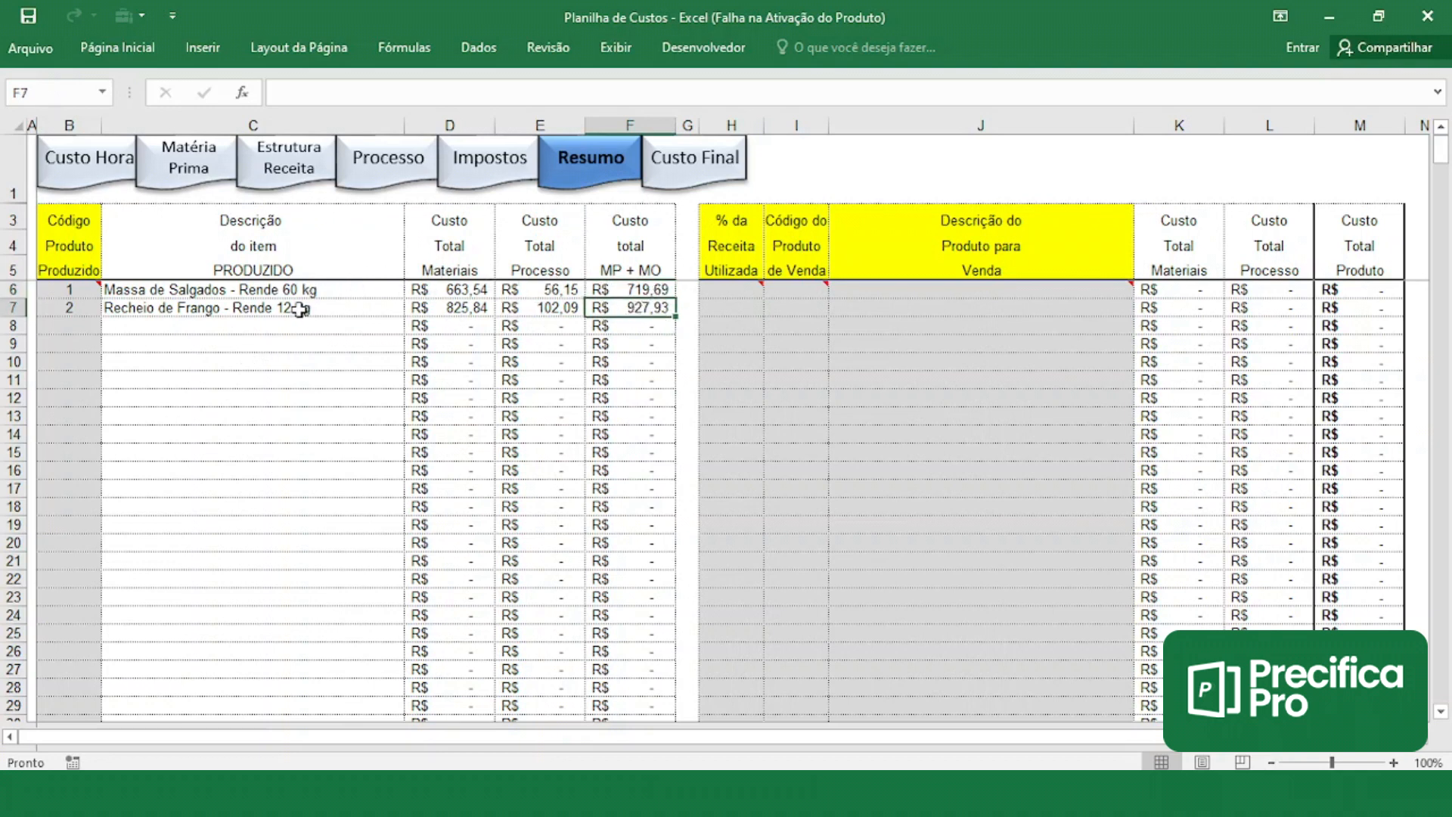
- Go to the Matéria Prima sheet and select the empty product description for item code 100
click(200, 180)
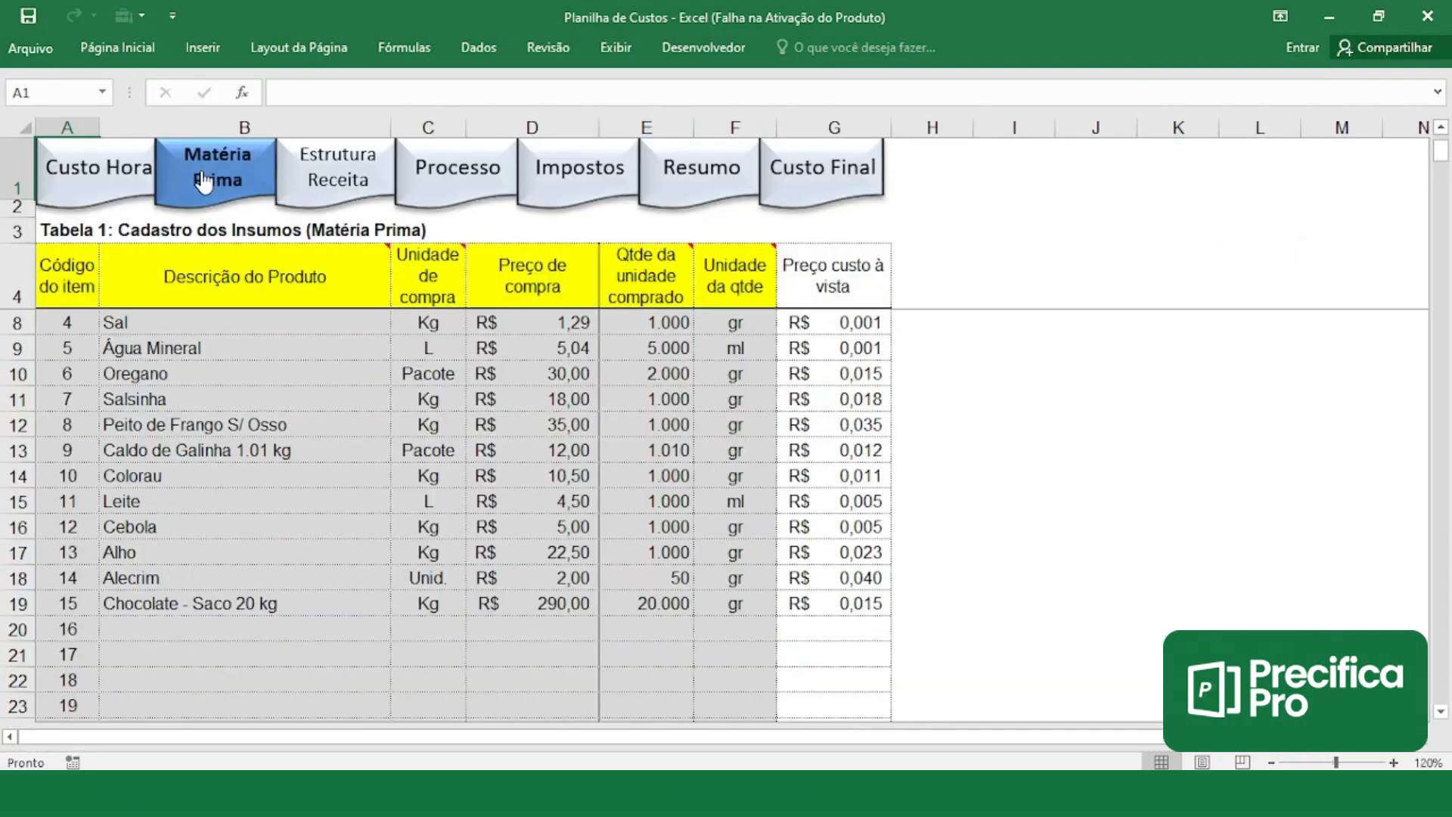
scroll(322, 445, down, 20)
scroll(322, 445, down, 10)
scroll(321, 444, up, 6)
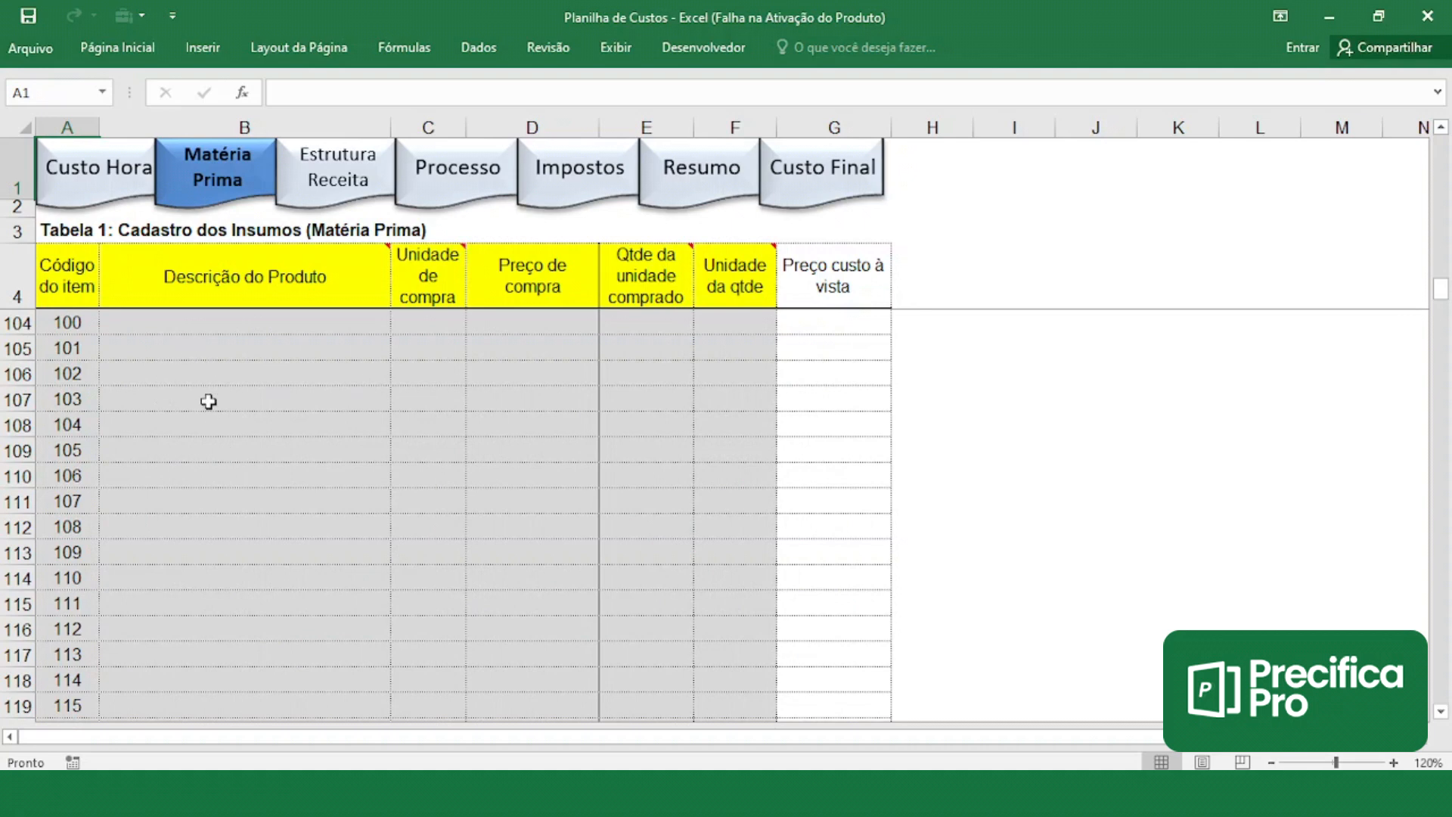
click(153, 326)
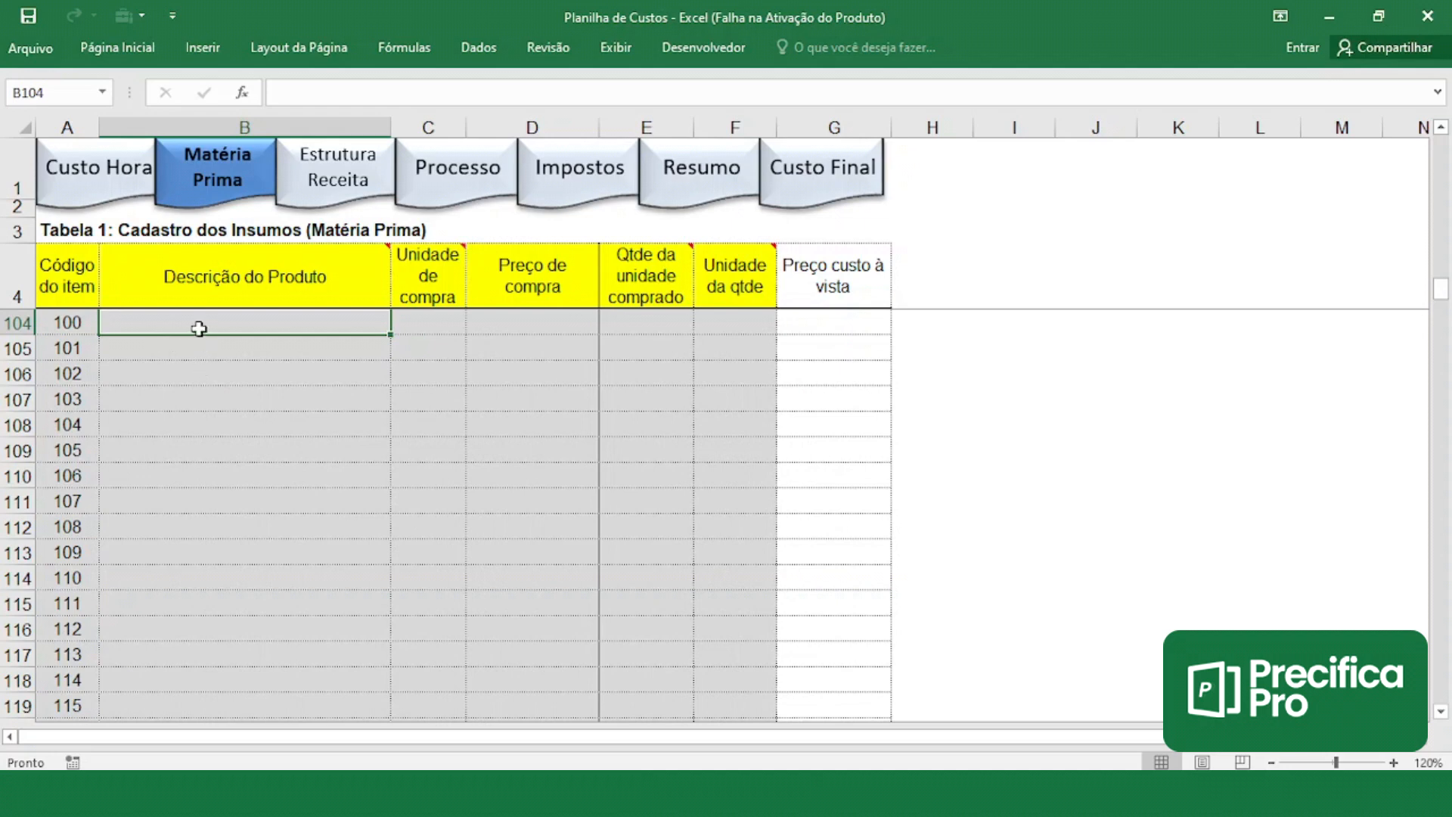
text(Mas)
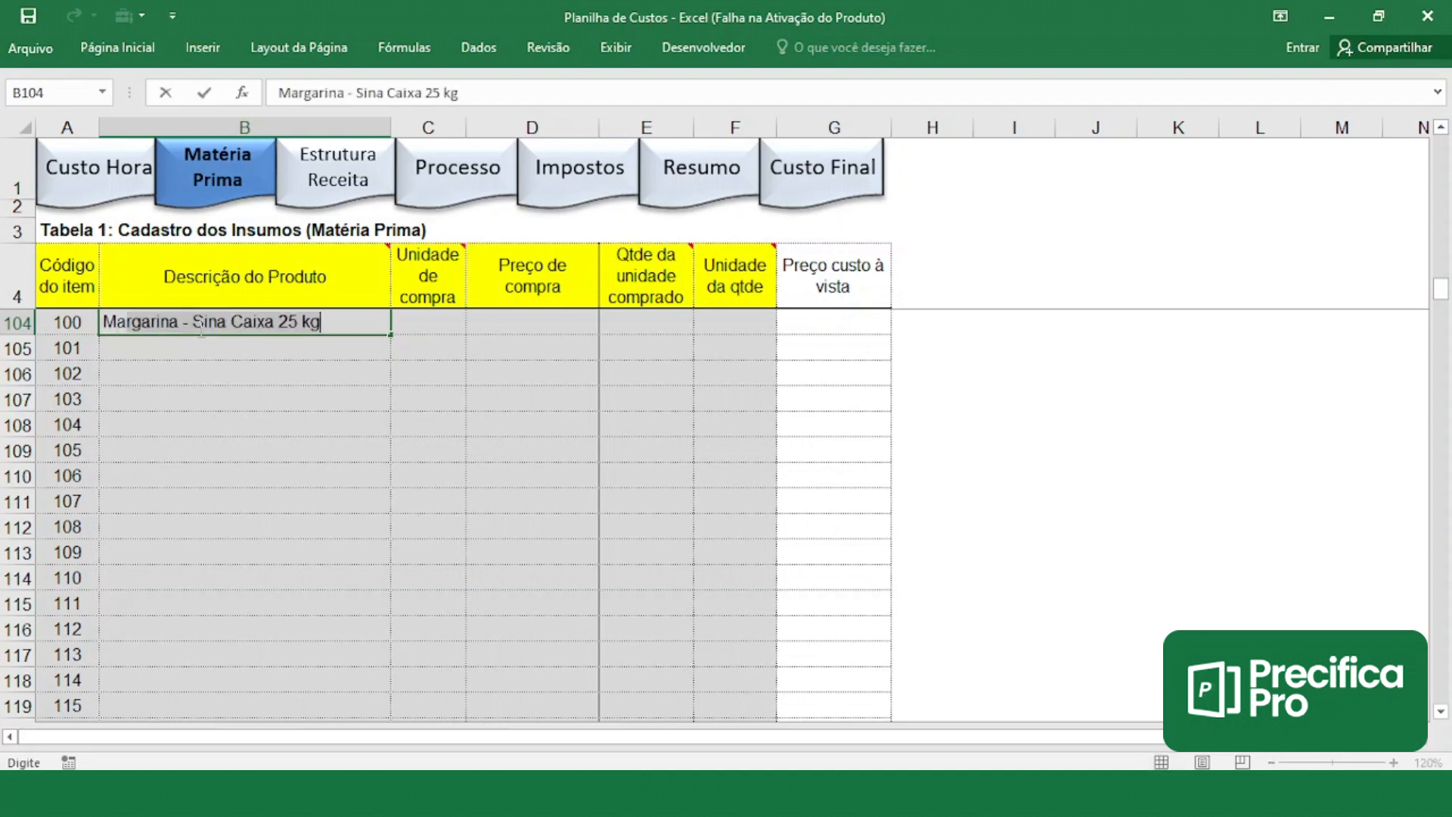
text(ssa)
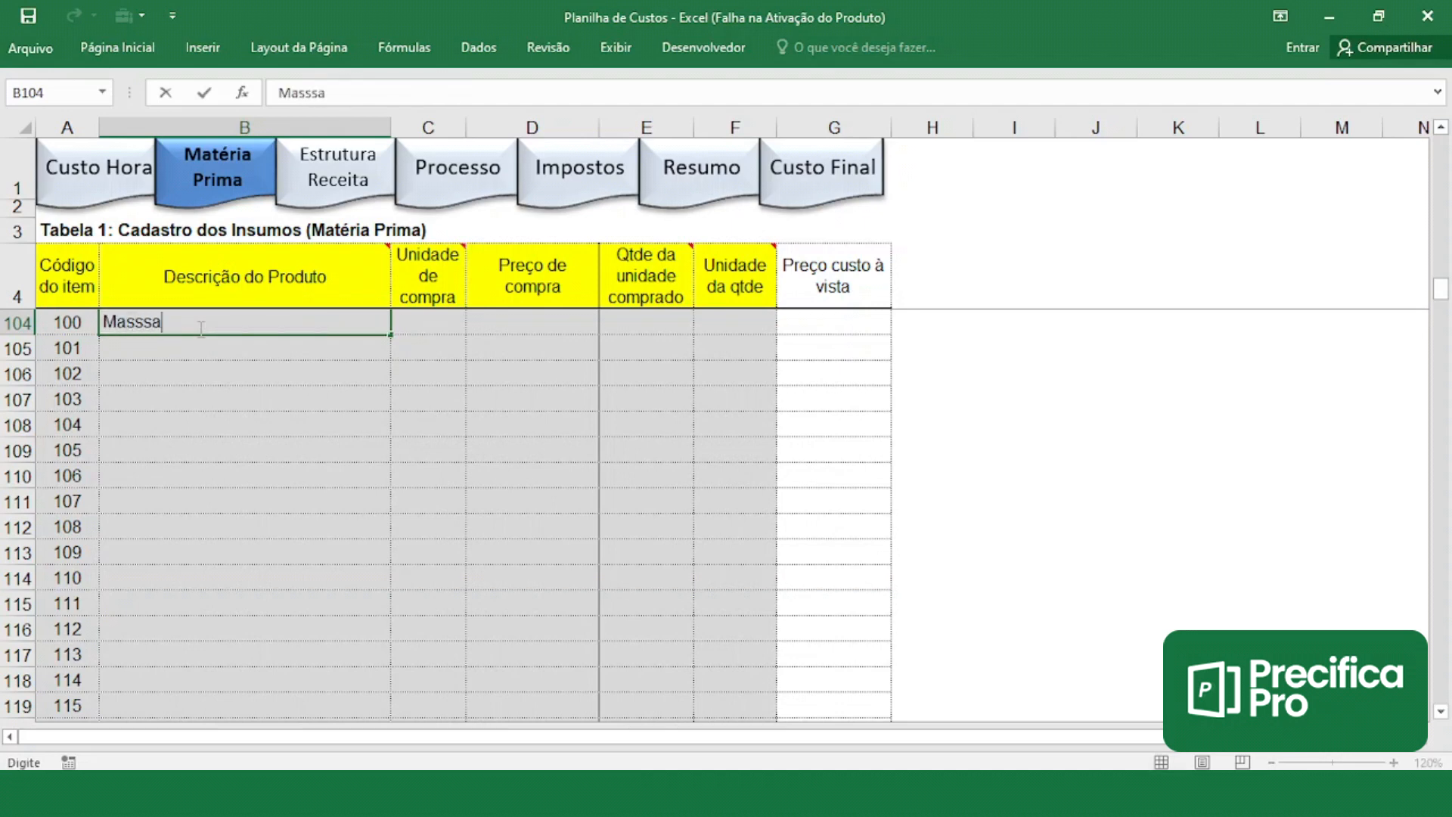
key(BackSpace)
key(BackSpace)
key(BackSpace)
key(BackSpace)
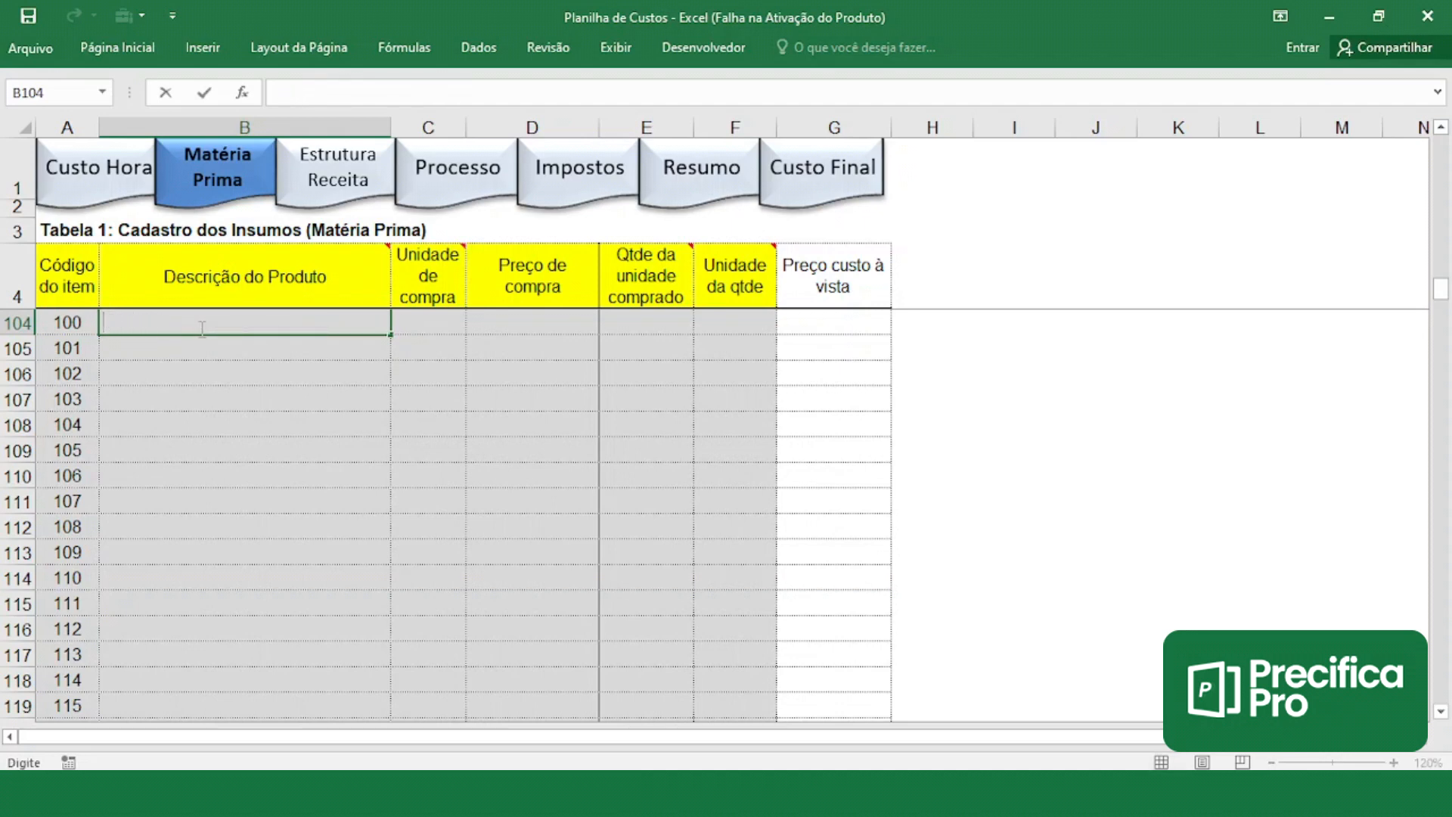
- Copy the recipe name "Massa de Salgados - Rende 60 kg" from Estrutura Receita and paste it as Texto into item 100's description in Matéria Prima
click(307, 186)
click(265, 337)
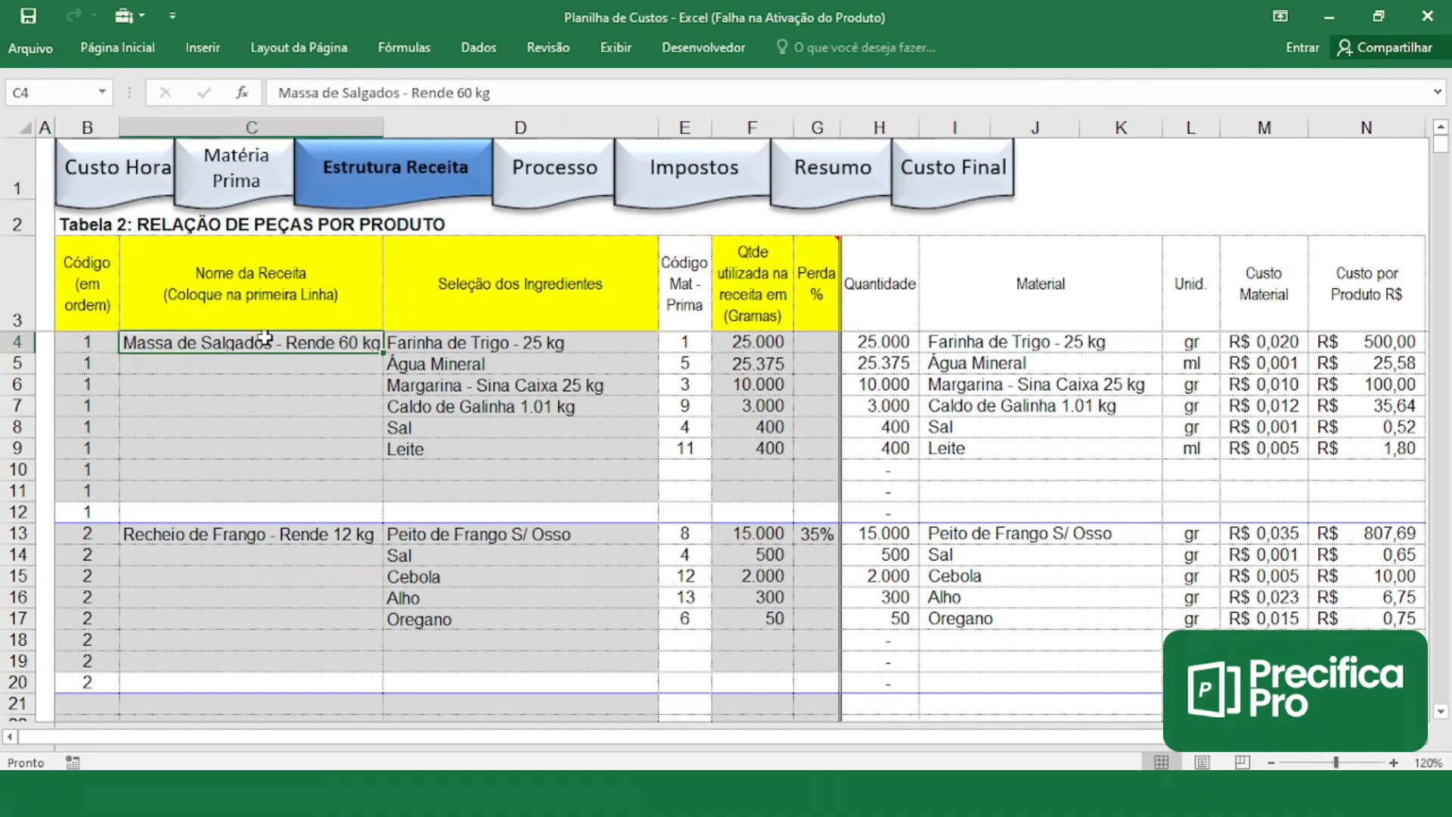
drag(493, 93, 277, 92)
right_click(279, 92)
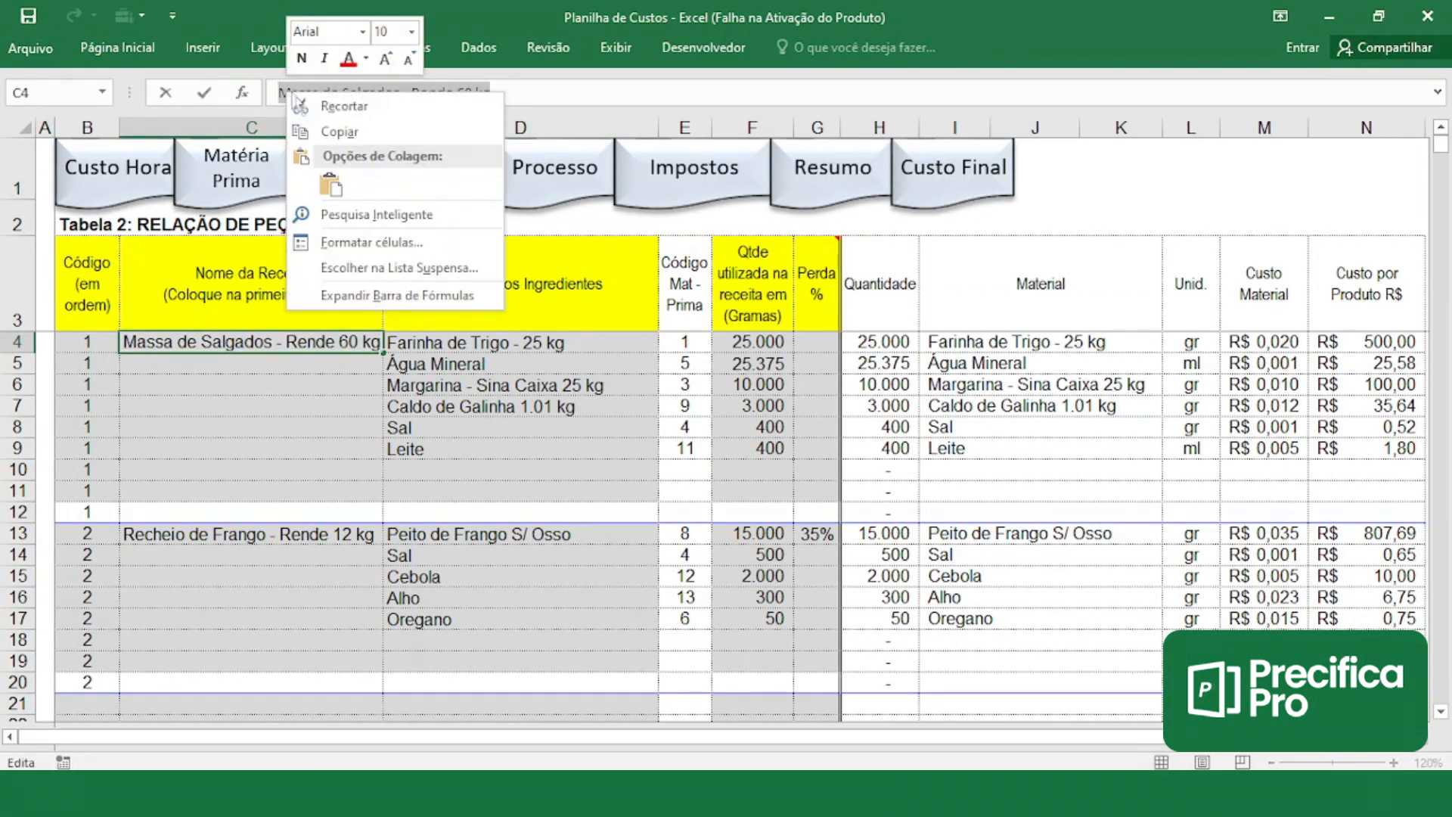
click(327, 124)
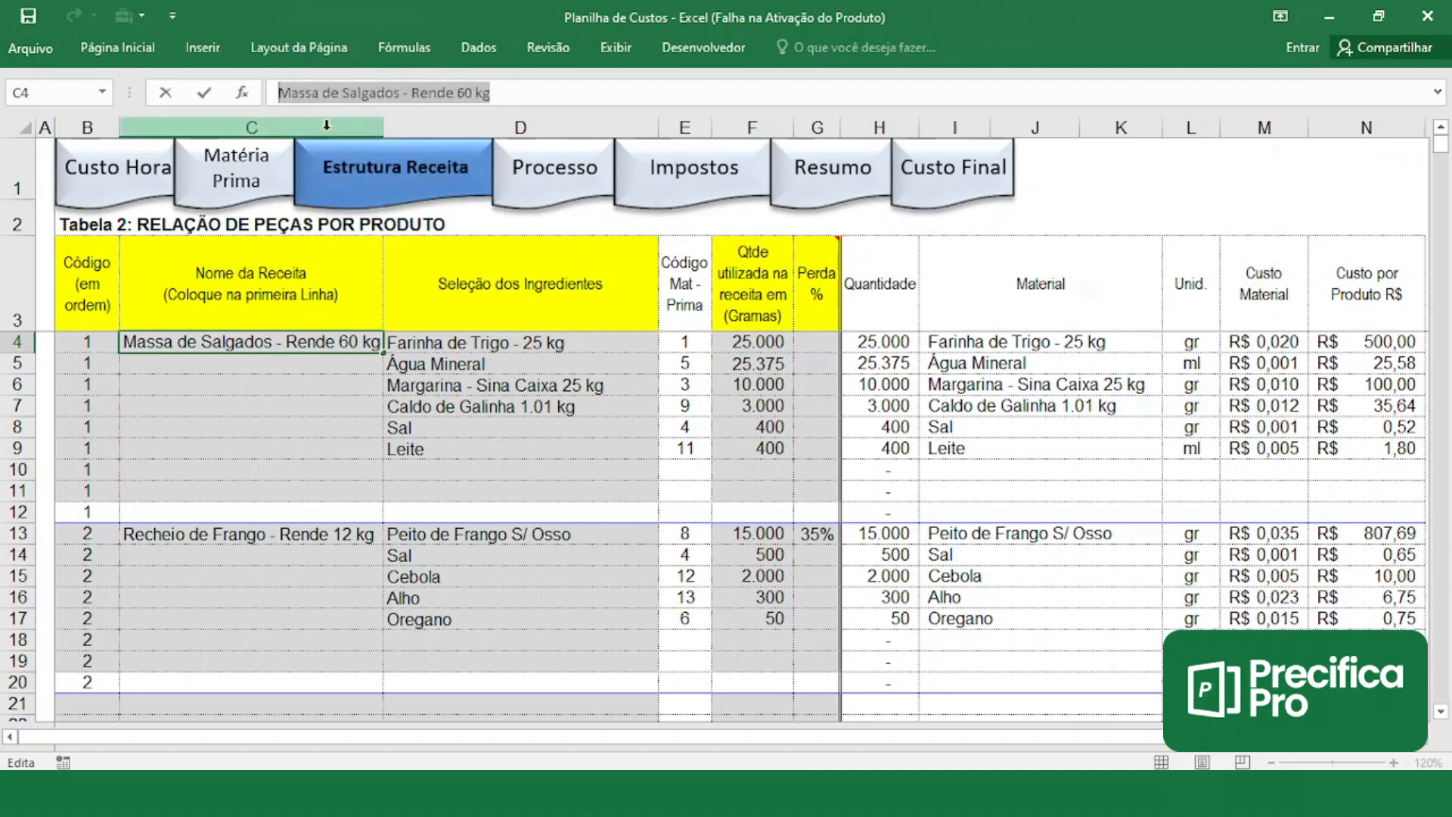
click(137, 188)
click(227, 181)
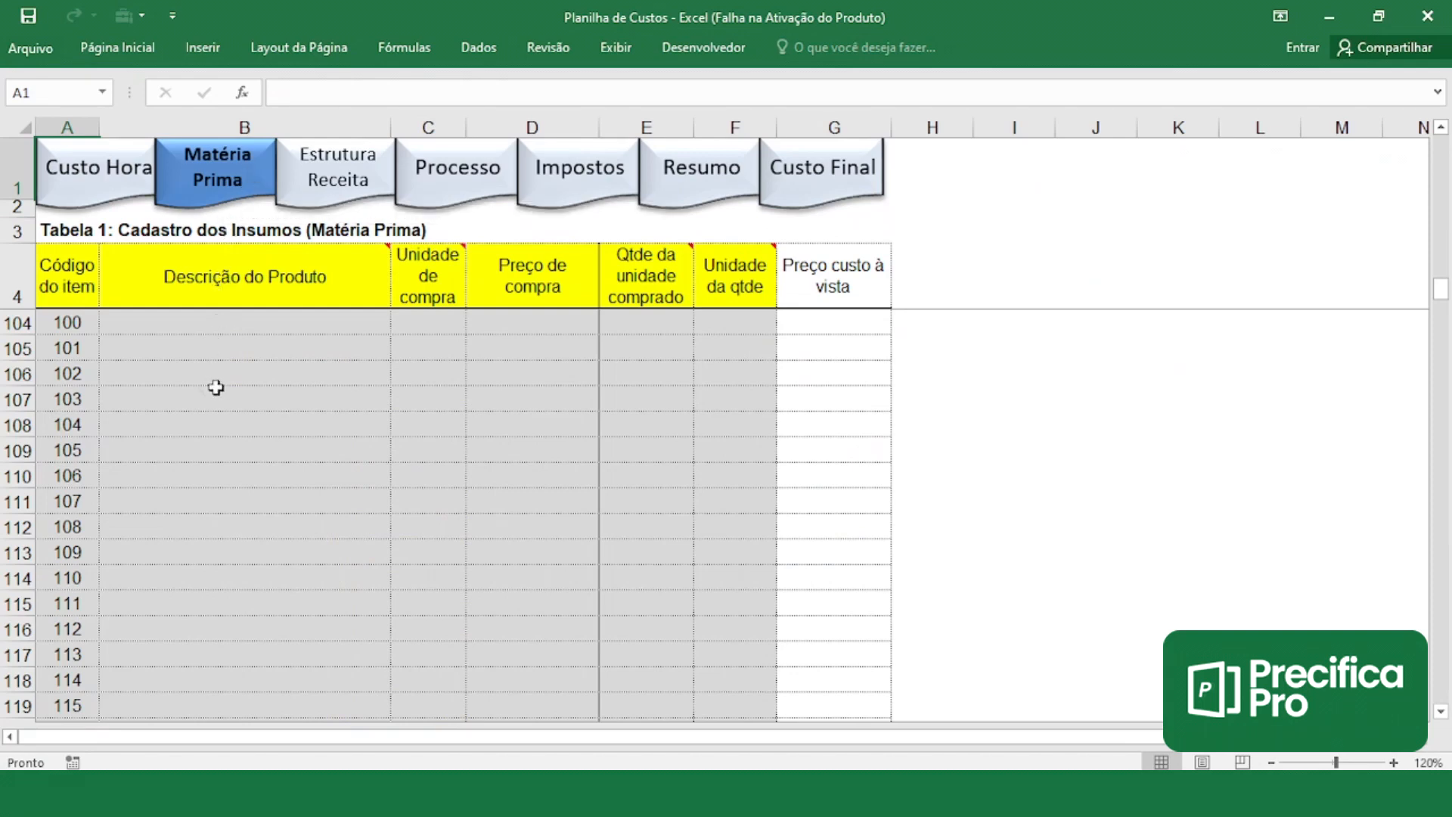
right_click(190, 316)
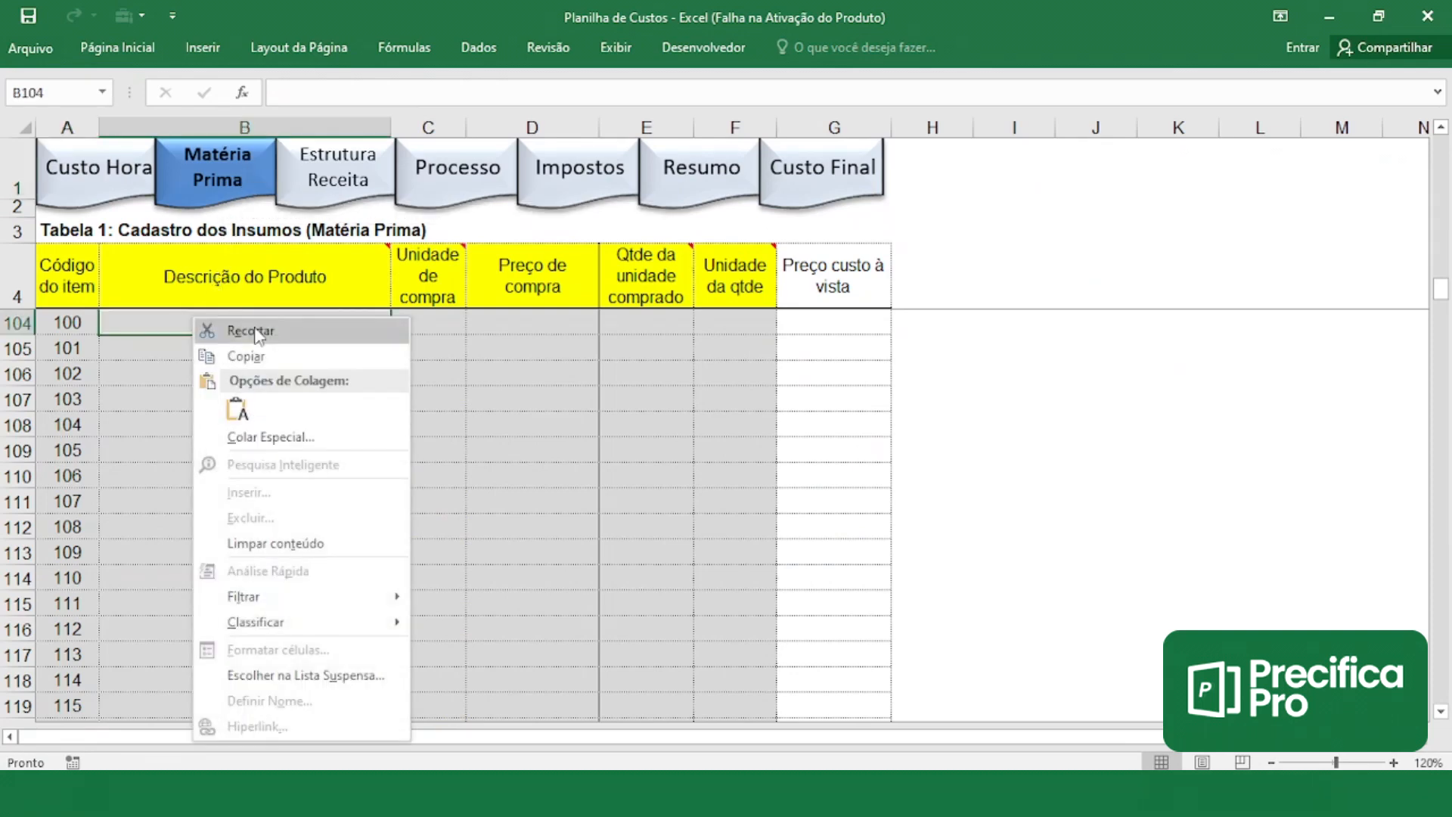
click(261, 445)
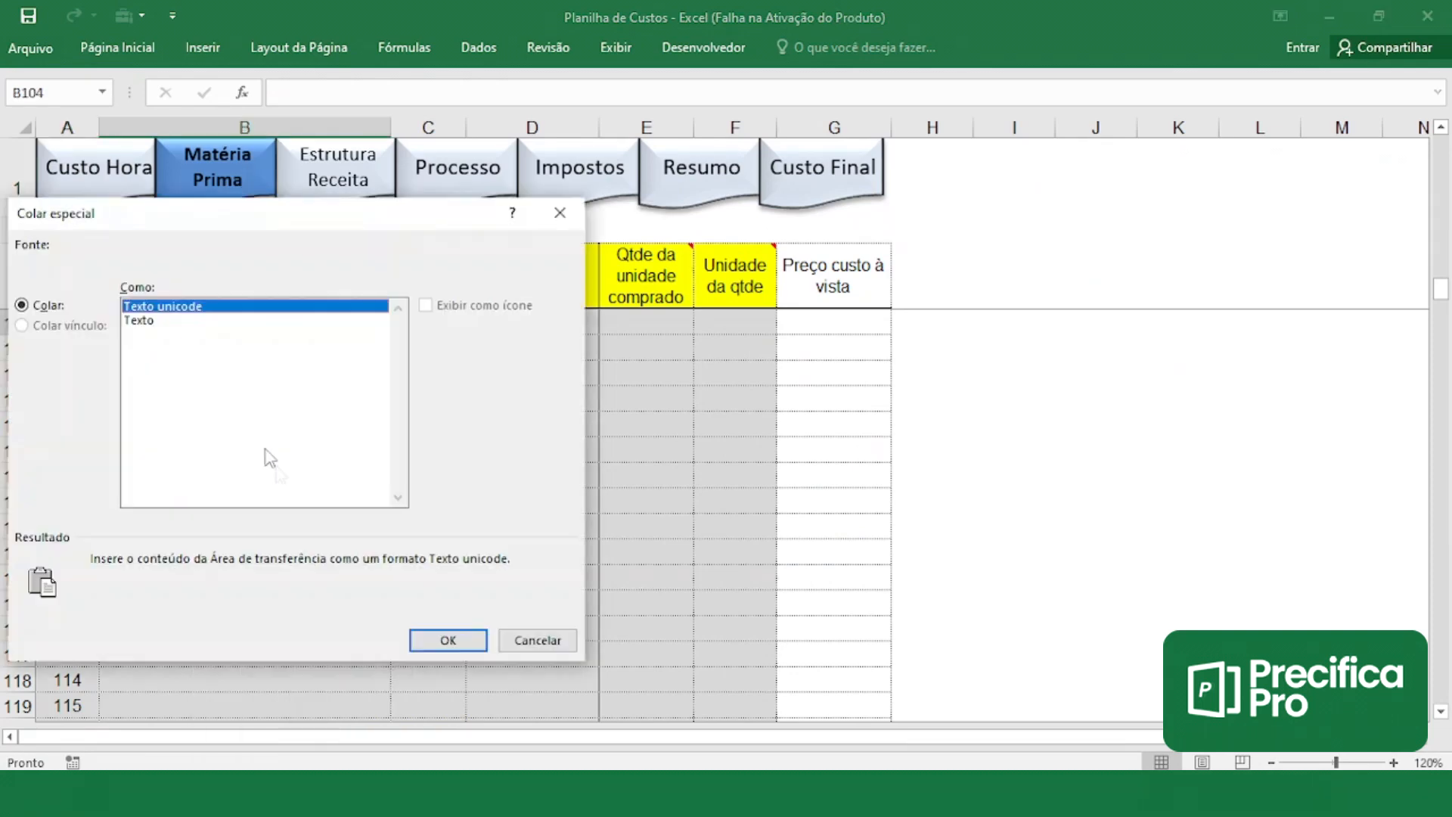
click(206, 320)
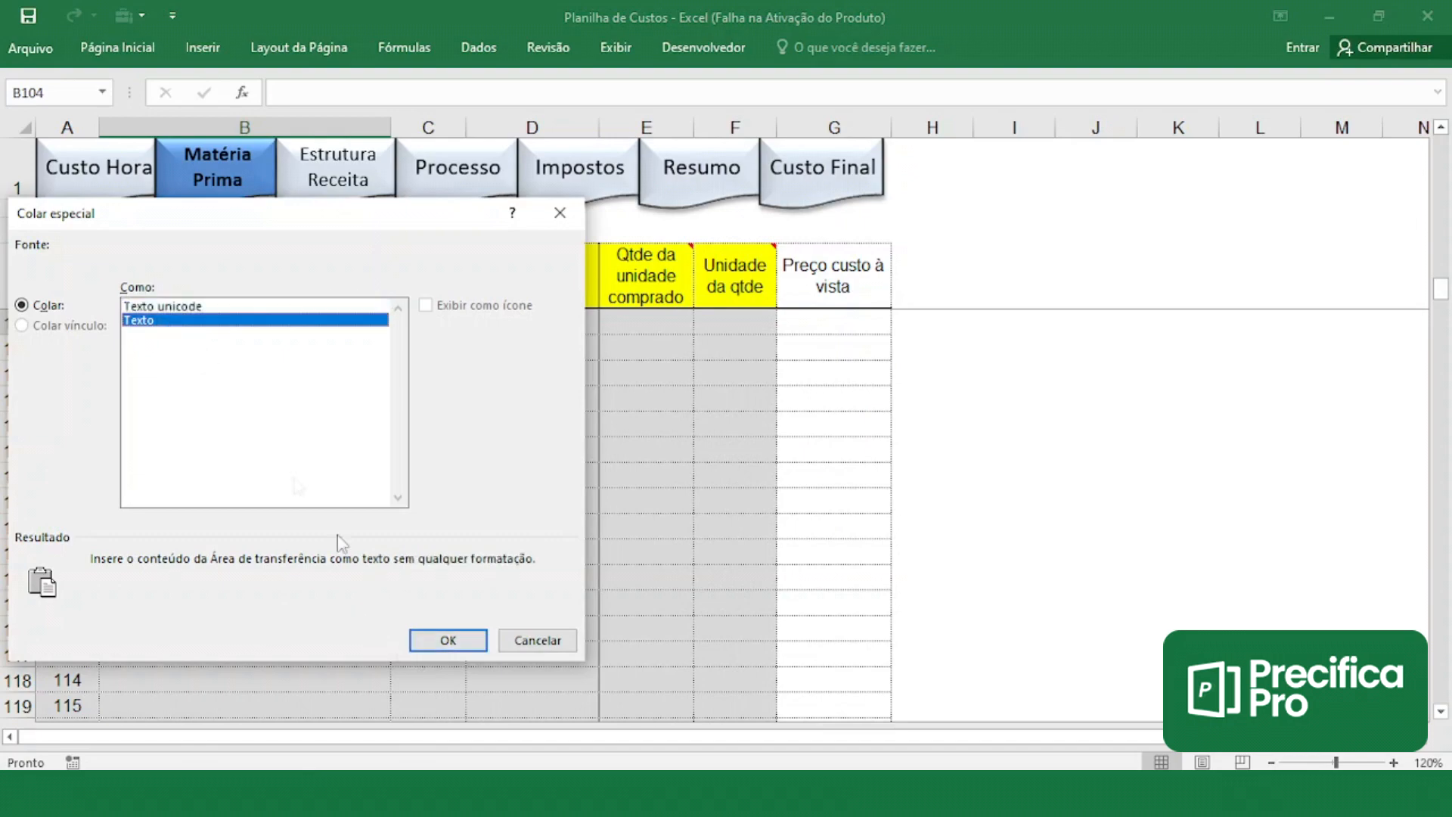
click(447, 640)
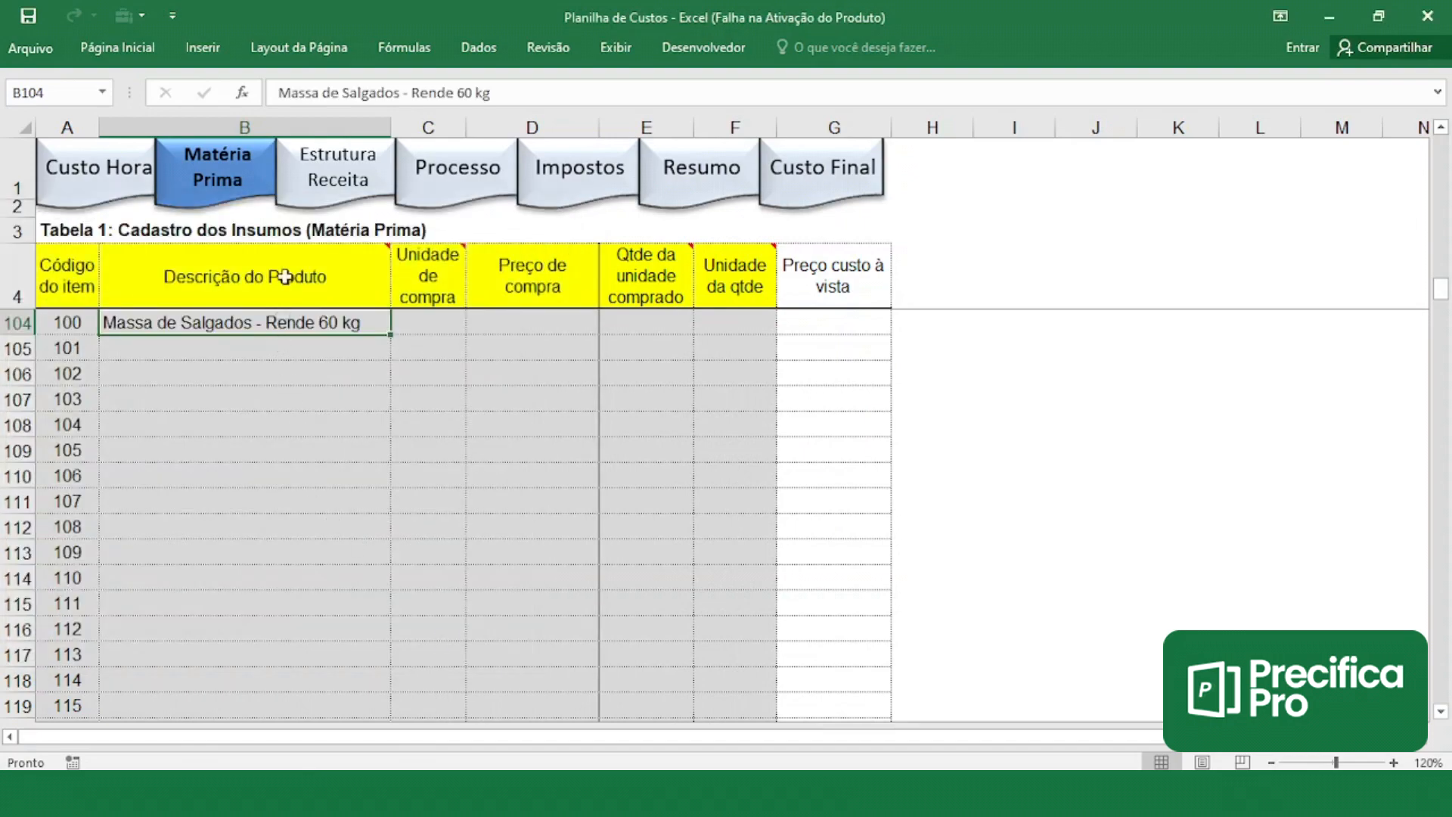
- Copy the recipe name "Recheio de Frango - Rende 12 kg" from Estrutura Receita into item 101's description in Matéria Prima
click(344, 184)
click(238, 540)
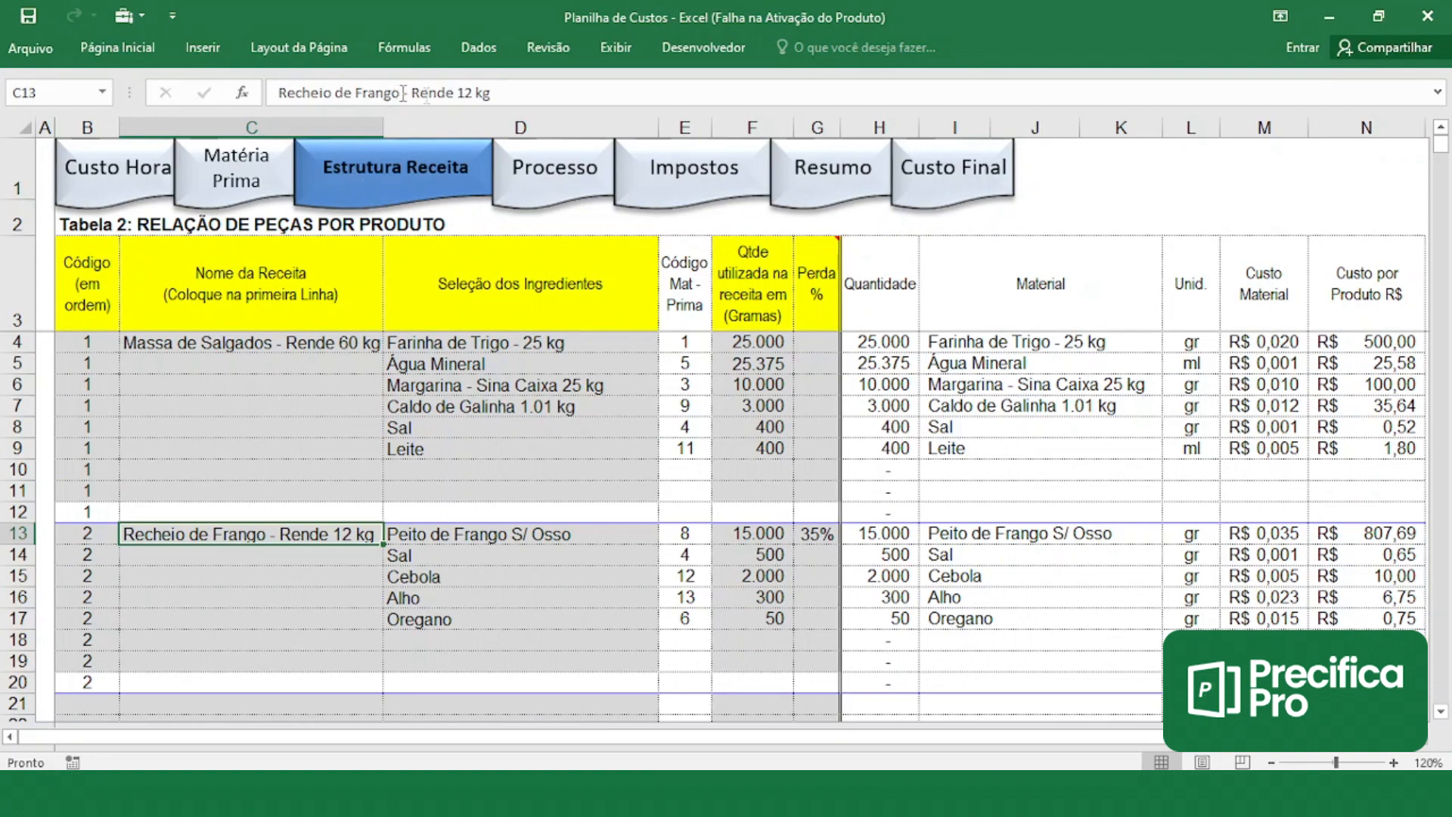
drag(497, 93, 274, 95)
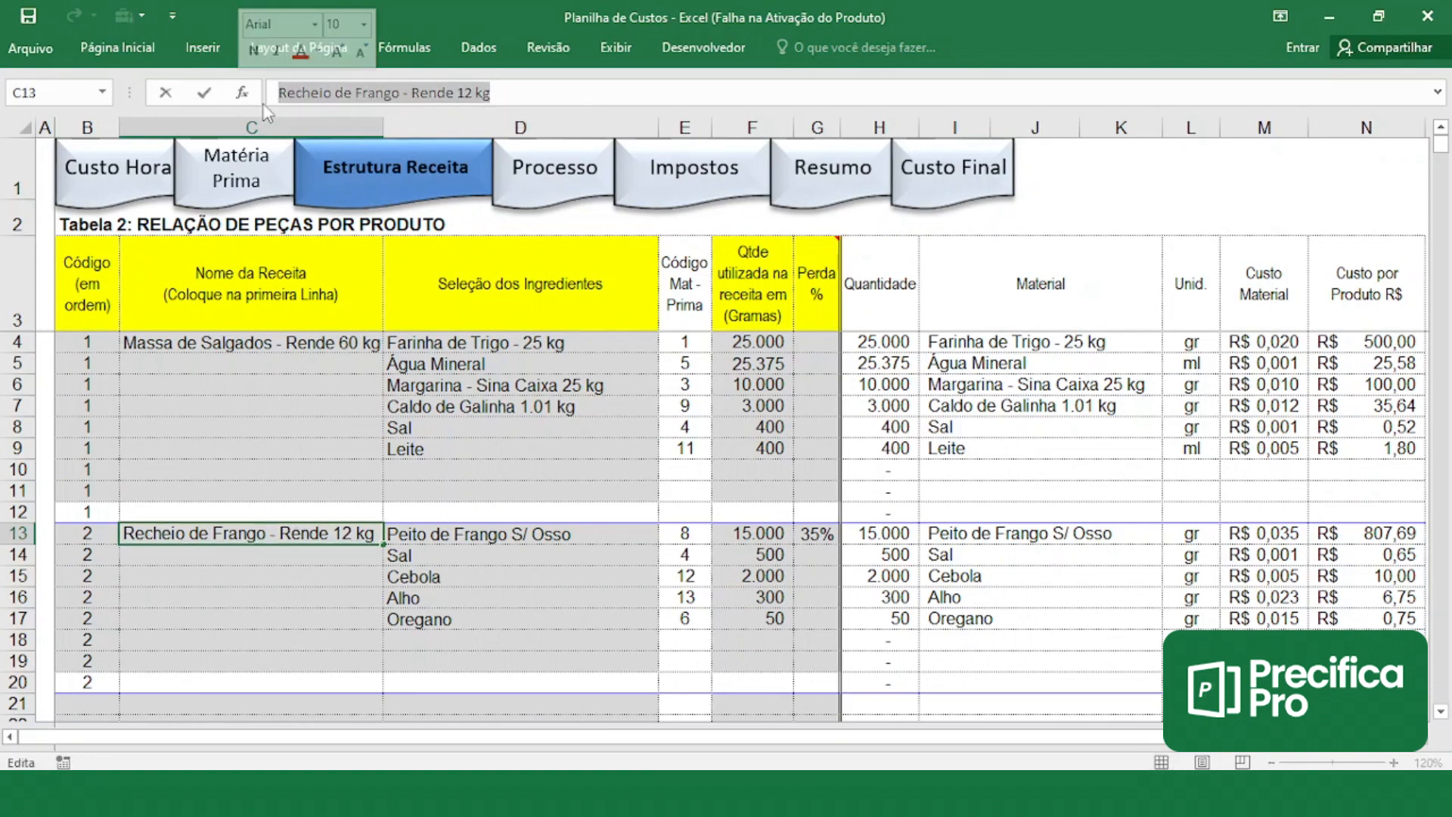
click(210, 181)
click(265, 346)
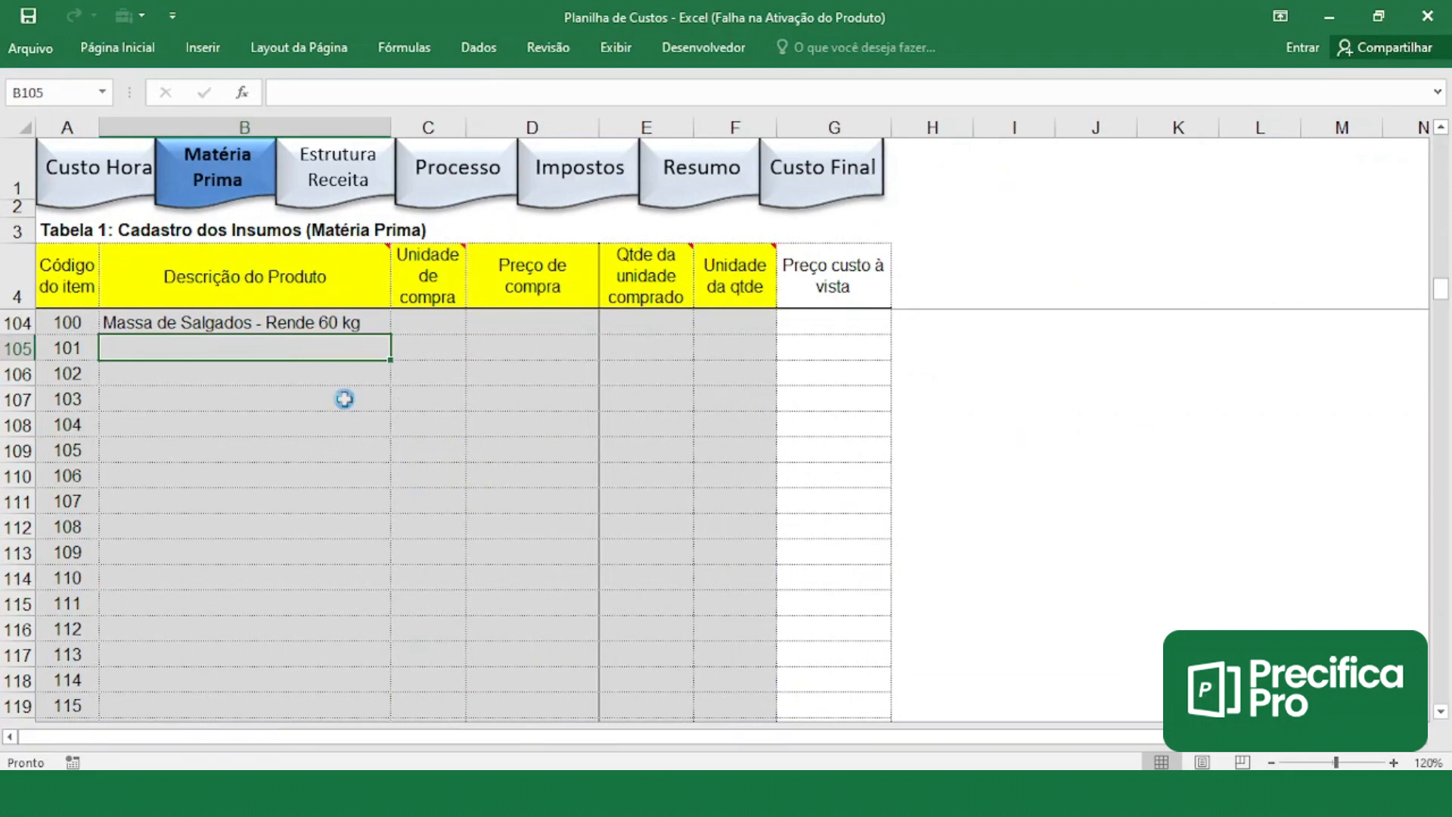
key(ctrl+v)
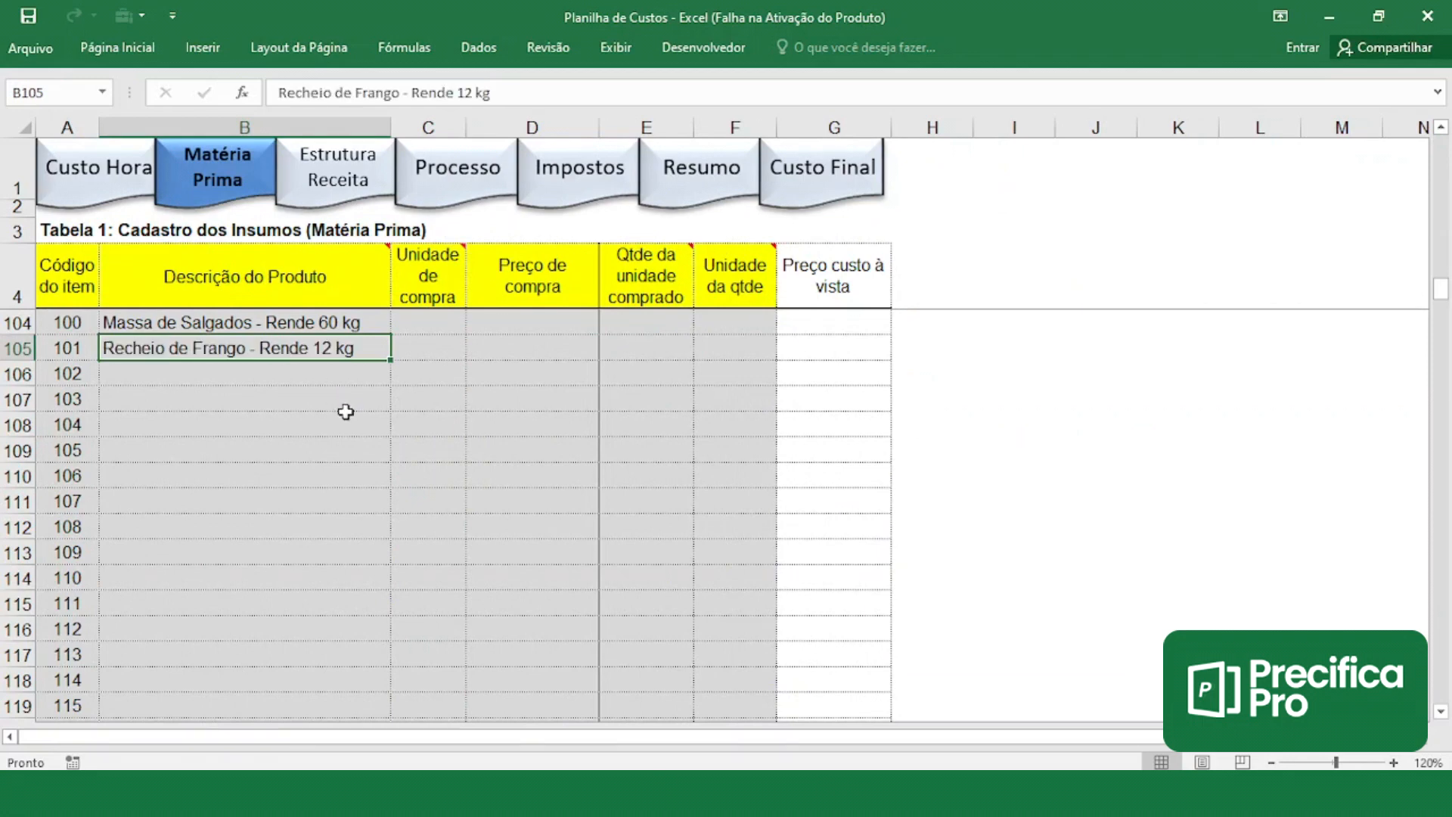
- Set the purchase unit to Kg for both items 100 and 101
scroll(378, 405, up, 1)
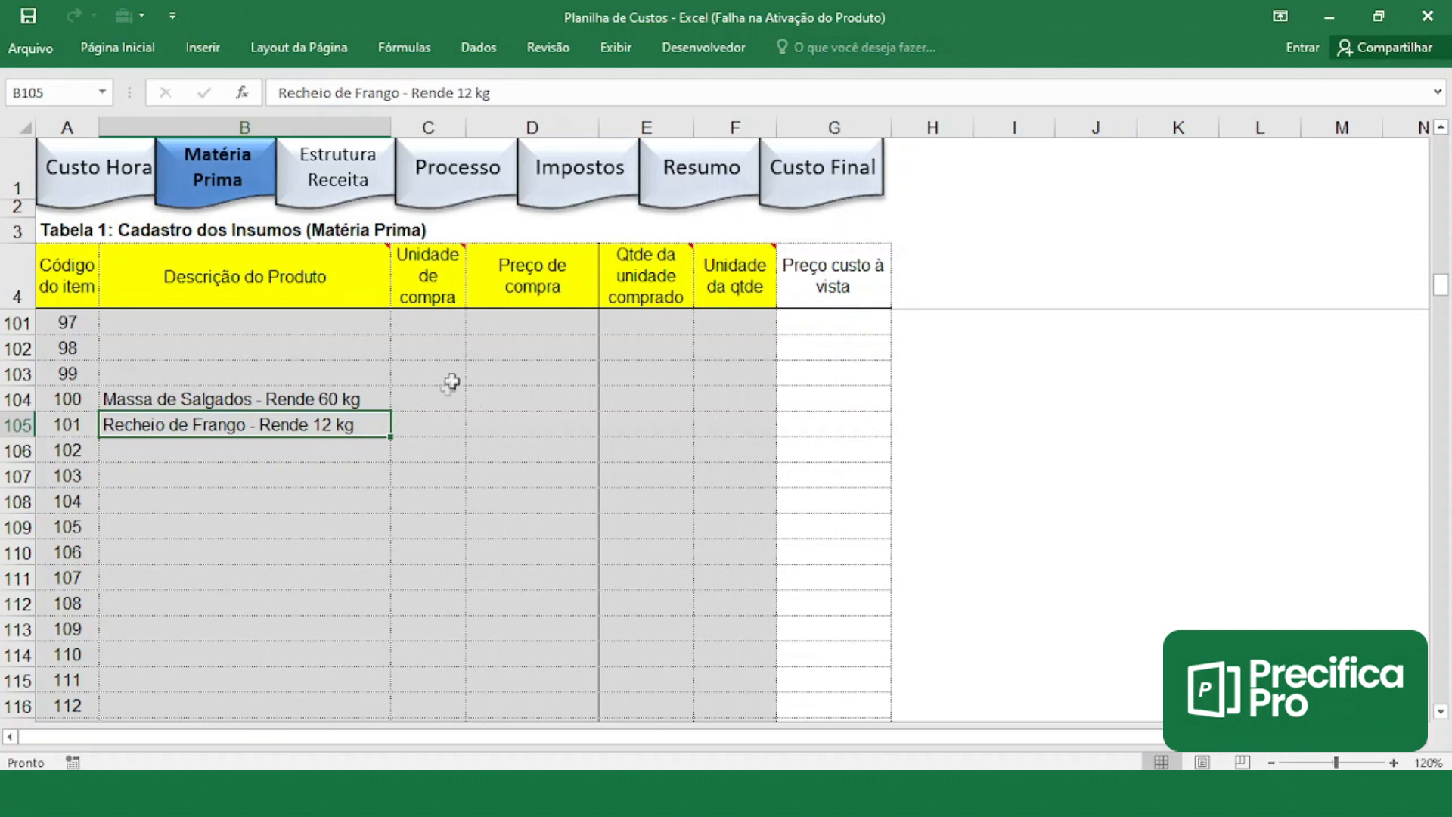
click(416, 400)
click(476, 401)
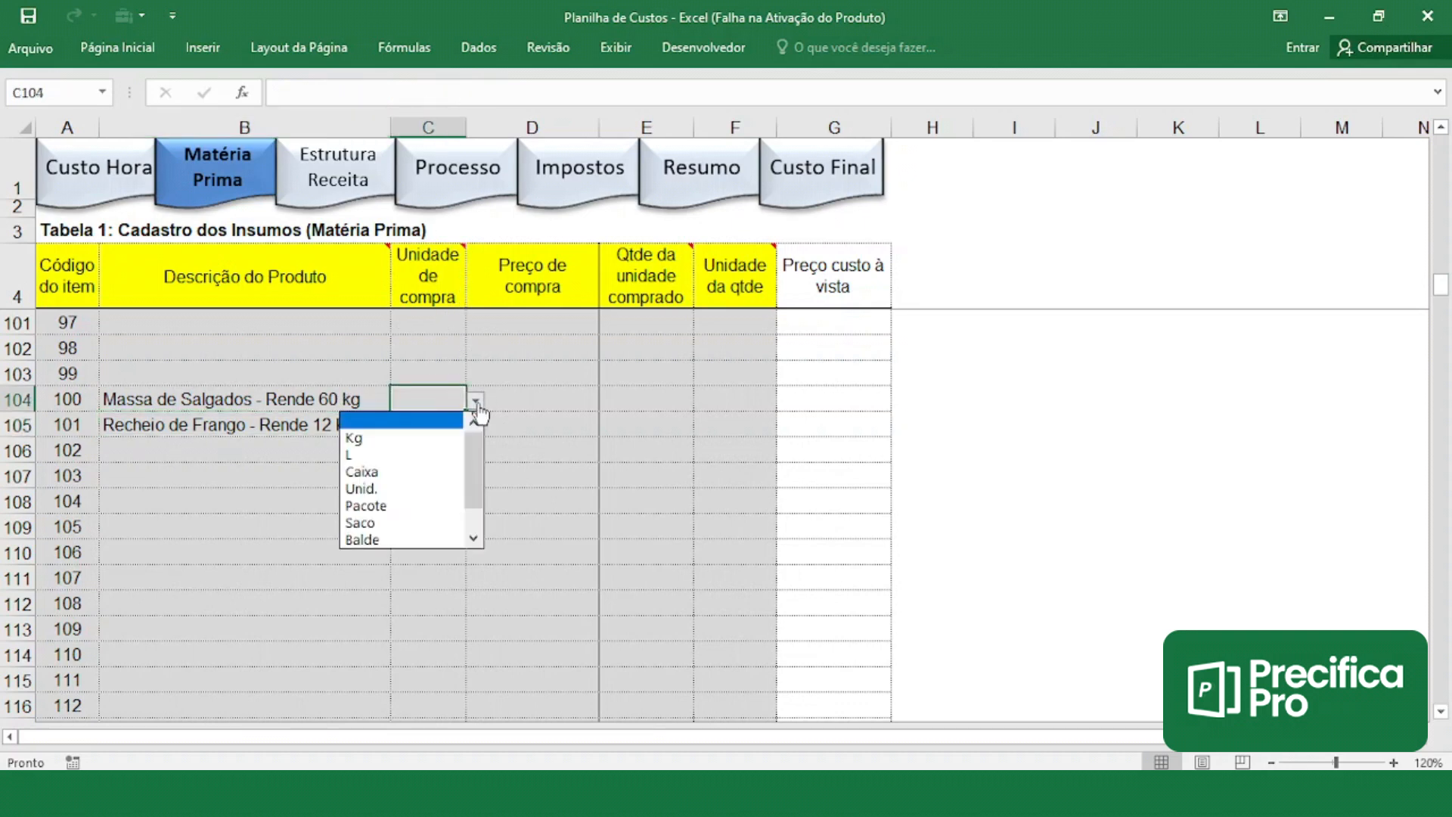
click(422, 438)
click(425, 428)
click(476, 427)
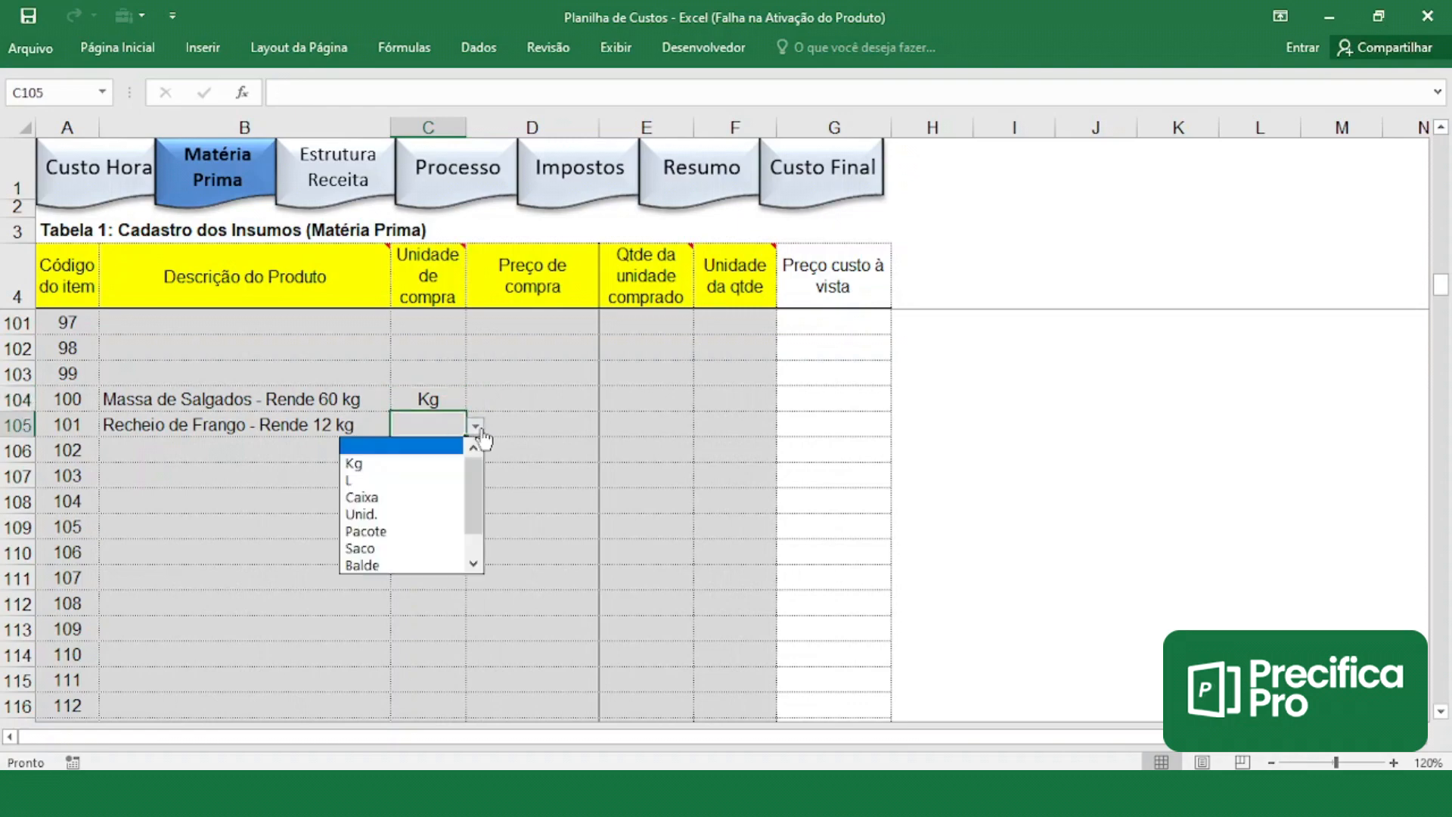
click(437, 465)
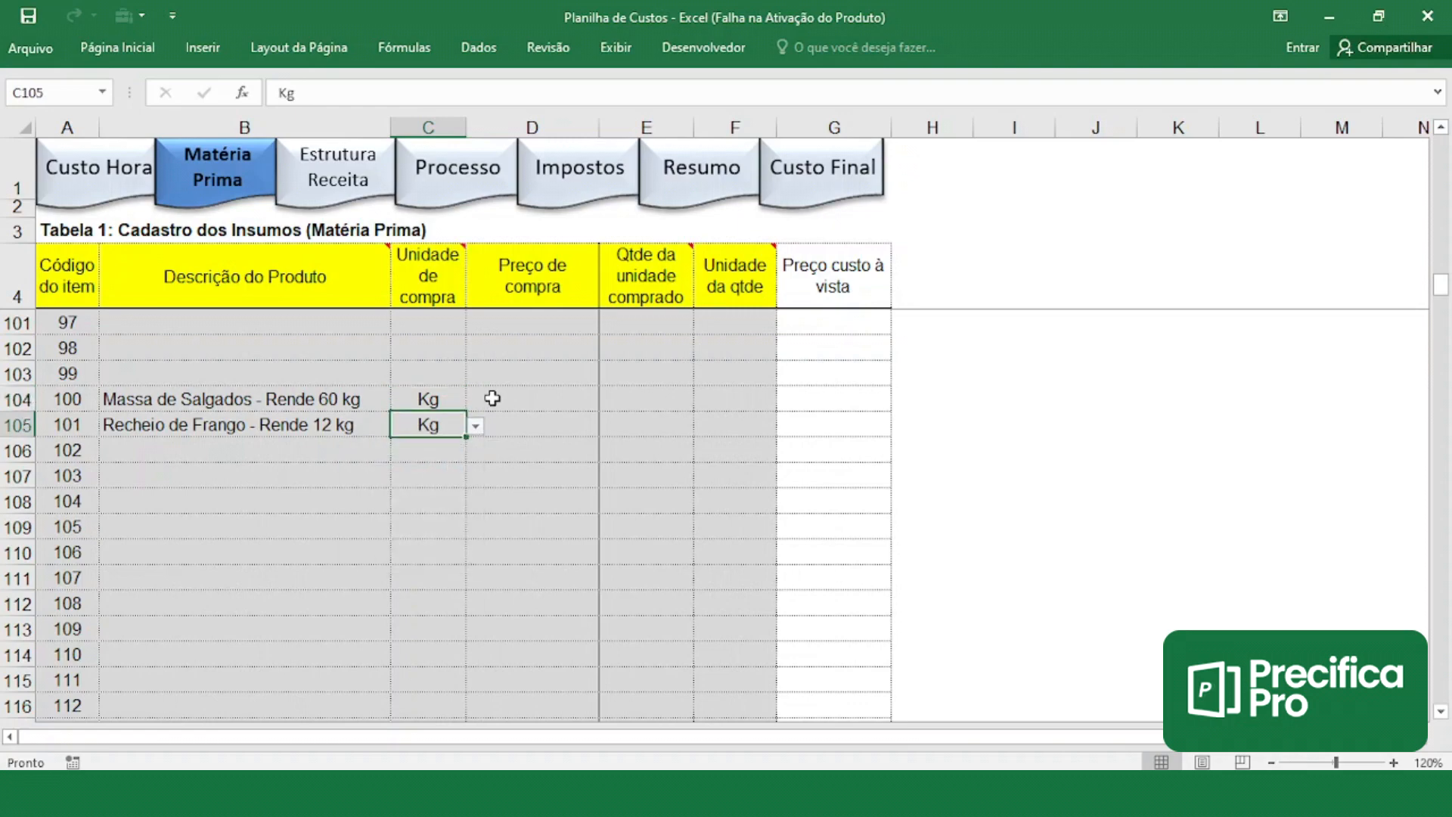
- Check the dough's total cost in Resumo and set item 100's purchase price in Matéria Prima to R$ 719,69
click(702, 174)
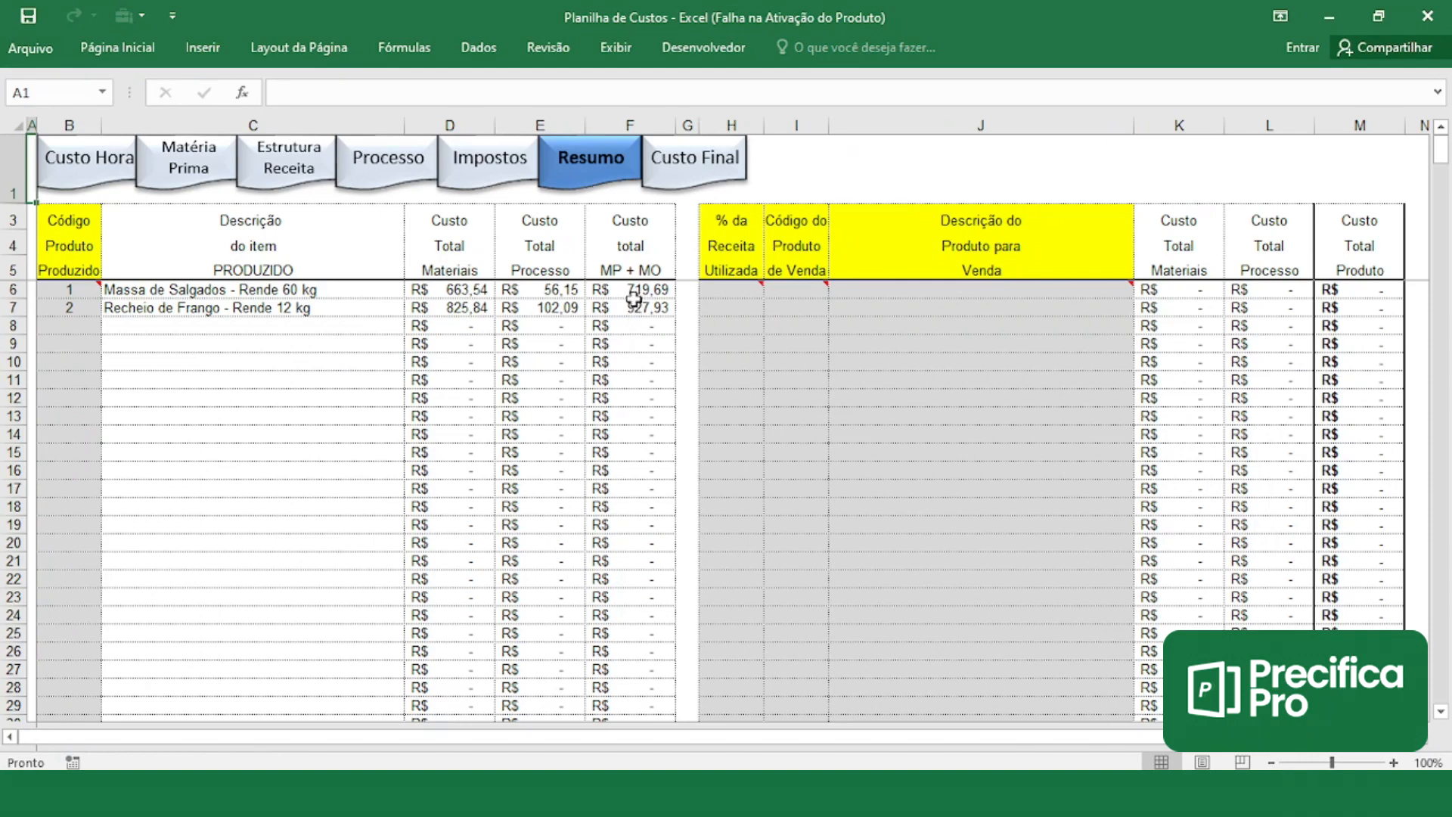
click(209, 181)
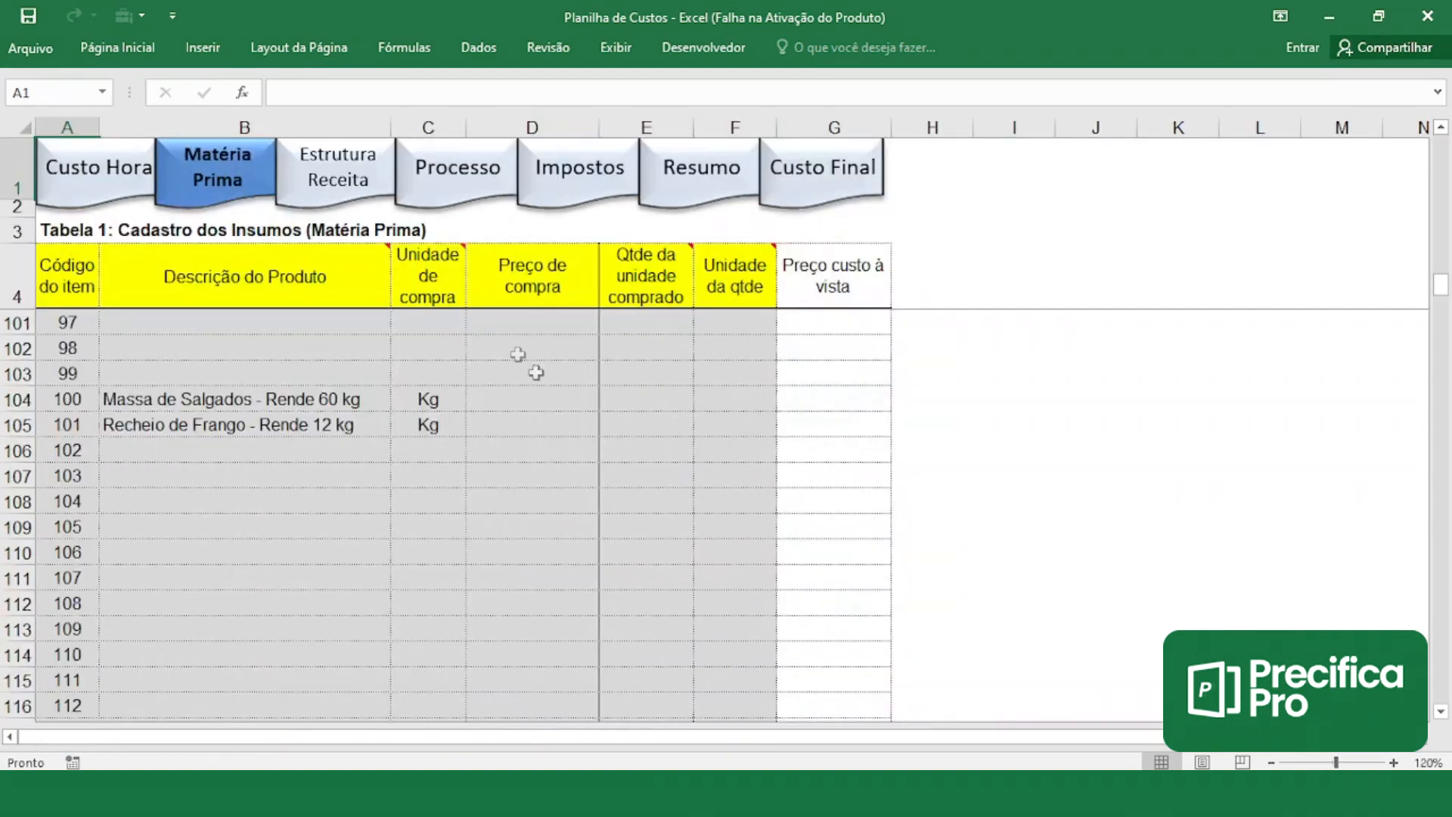
click(505, 404)
text(719)
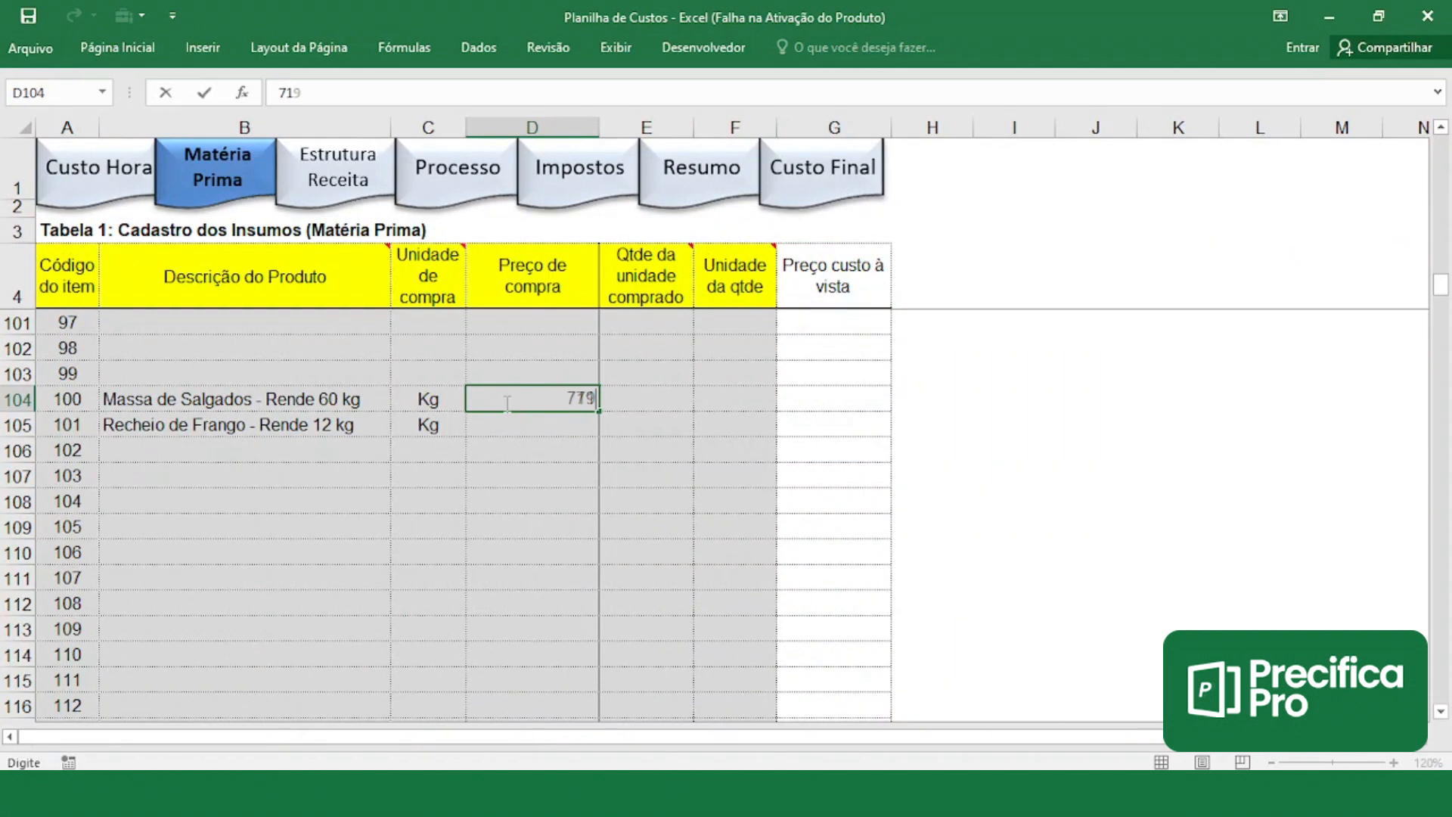
text(,69)
key(Return)
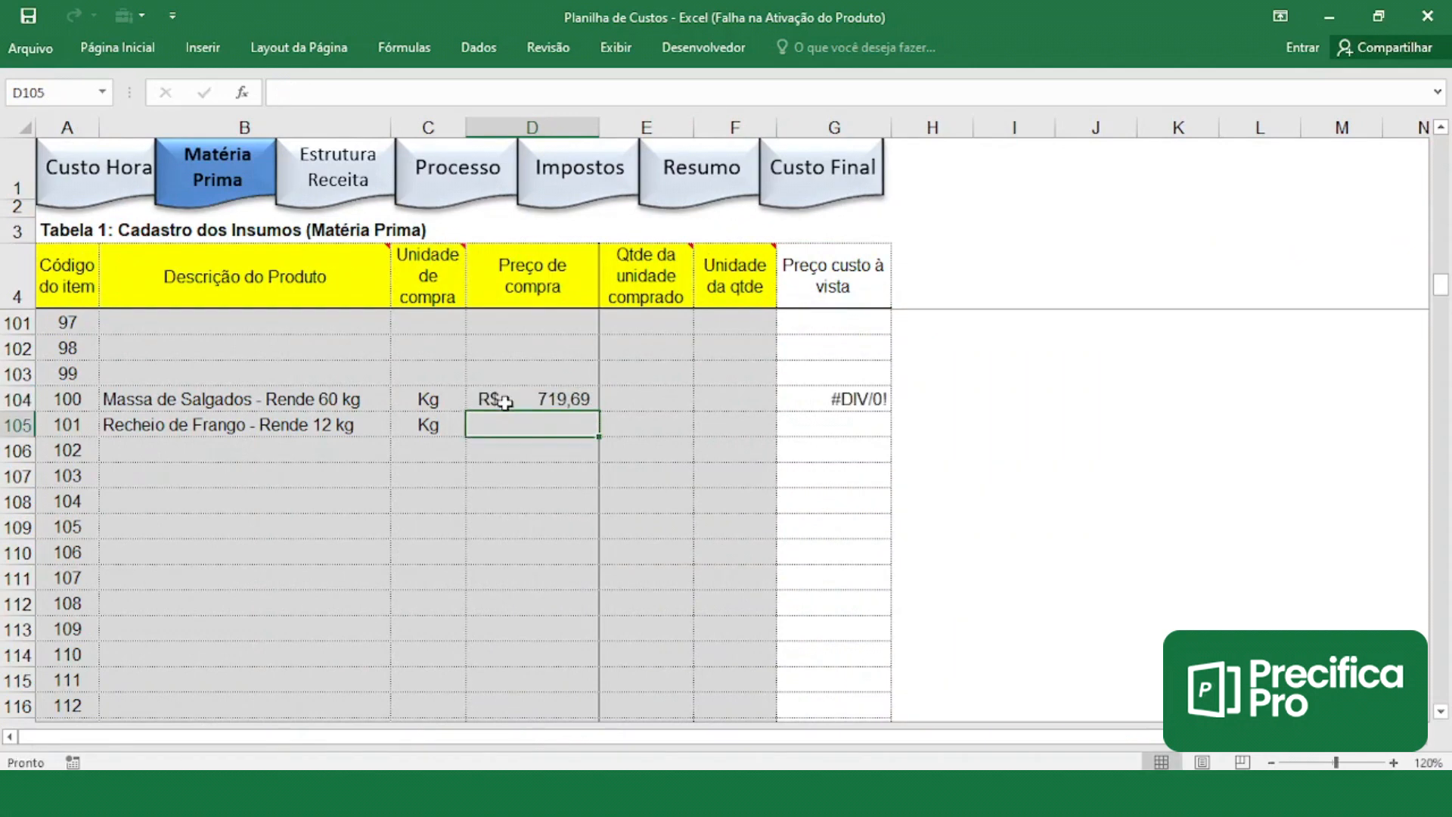
- Set item 100's purchased quantity to 60.000 and its quantity unit to gr
click(622, 400)
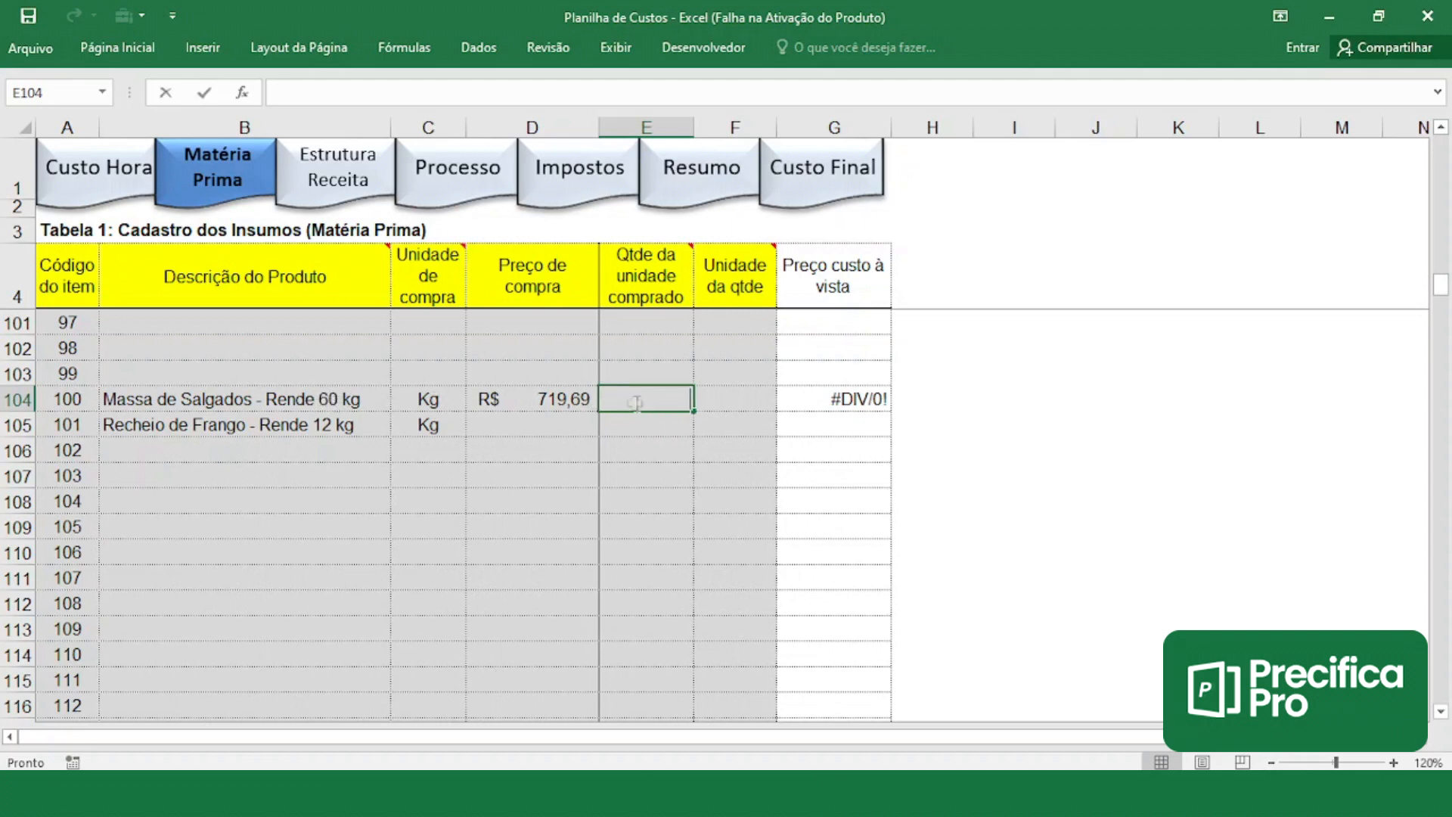
text(60000,)
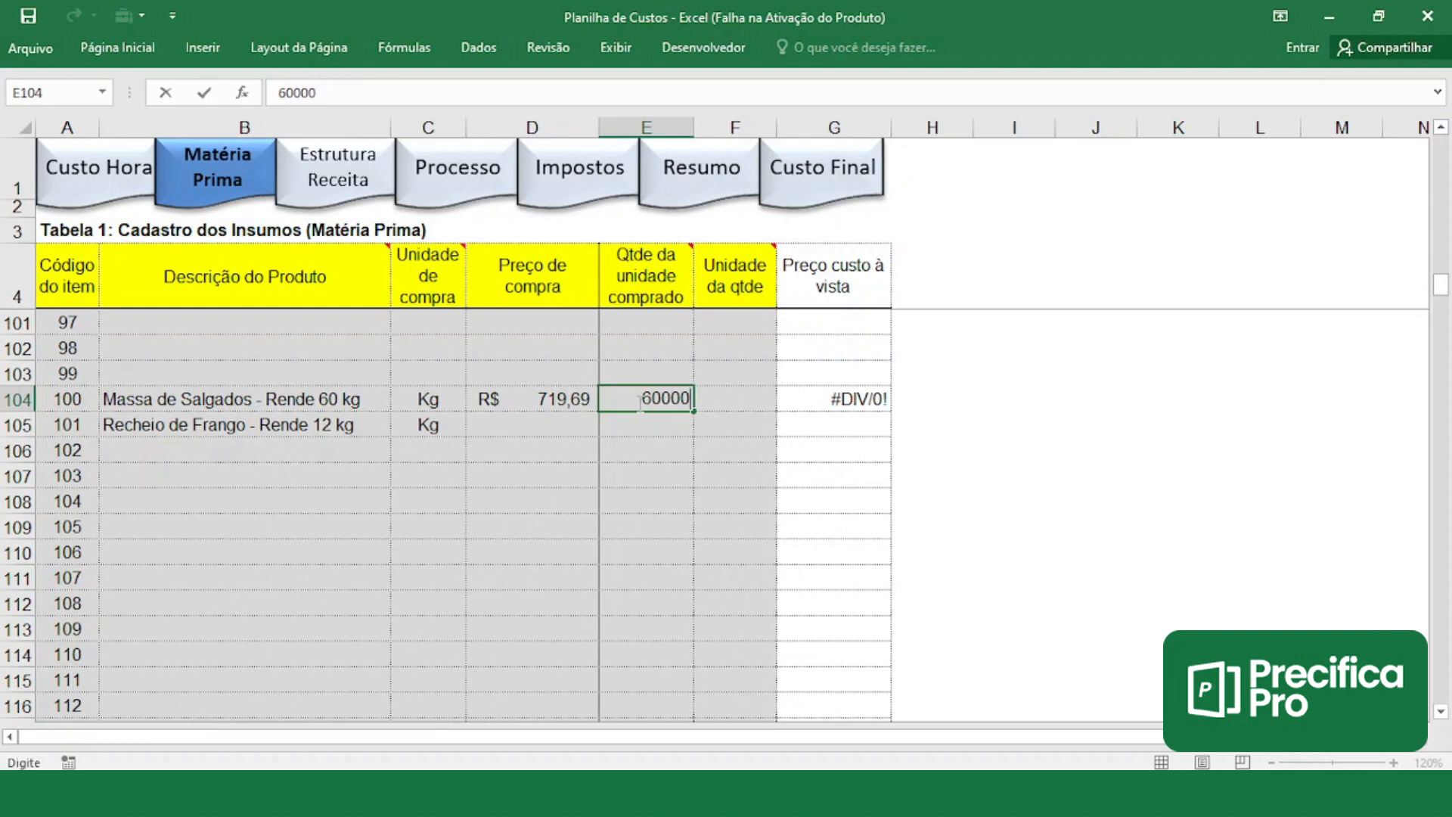
key(Return)
click(755, 409)
click(787, 400)
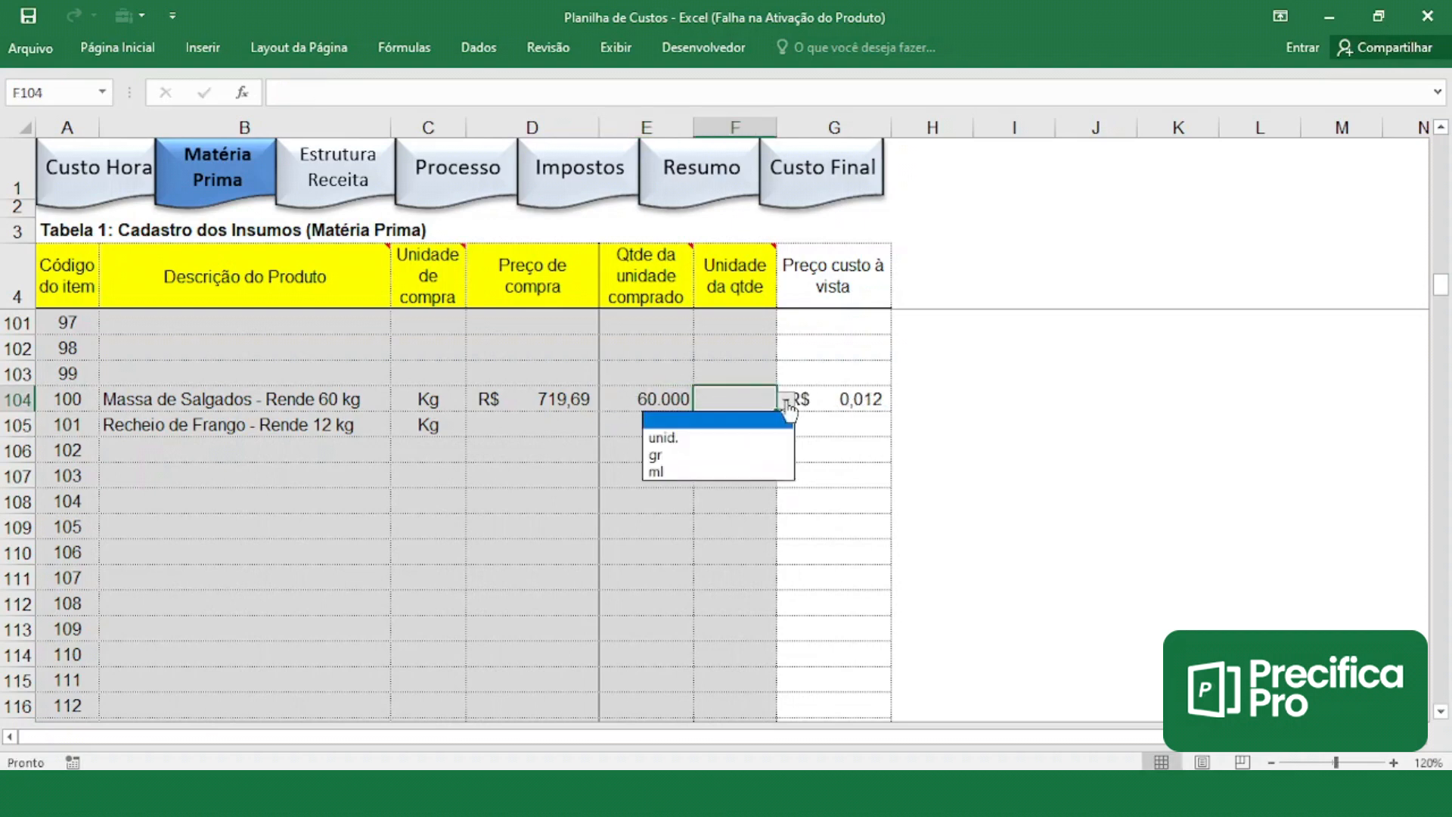
click(737, 451)
- Set item 101's purchased quantity to 12.000 and its quantity unit to gr
click(666, 429)
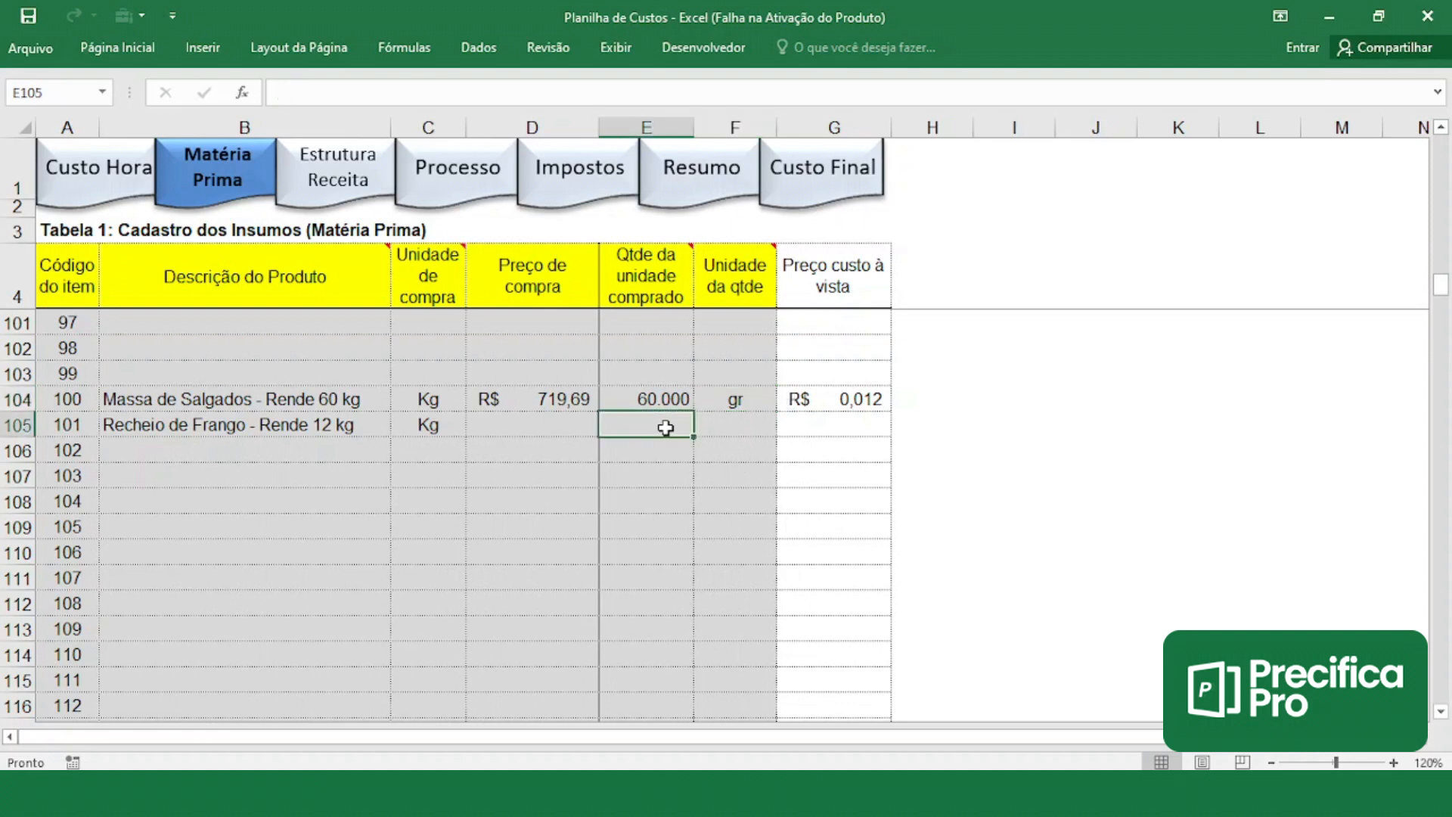
text(12.00)
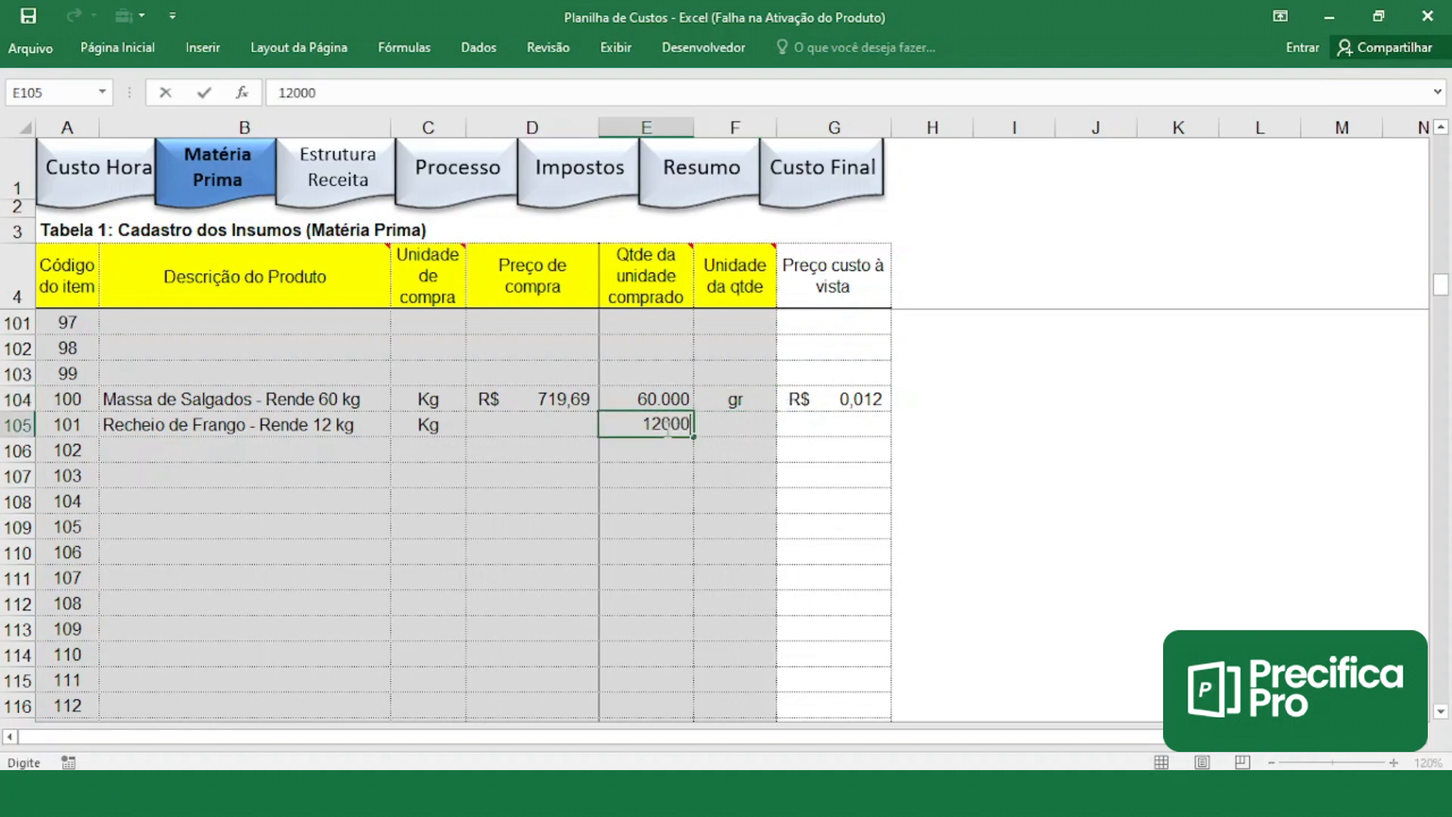
text(0)
click(739, 429)
click(787, 426)
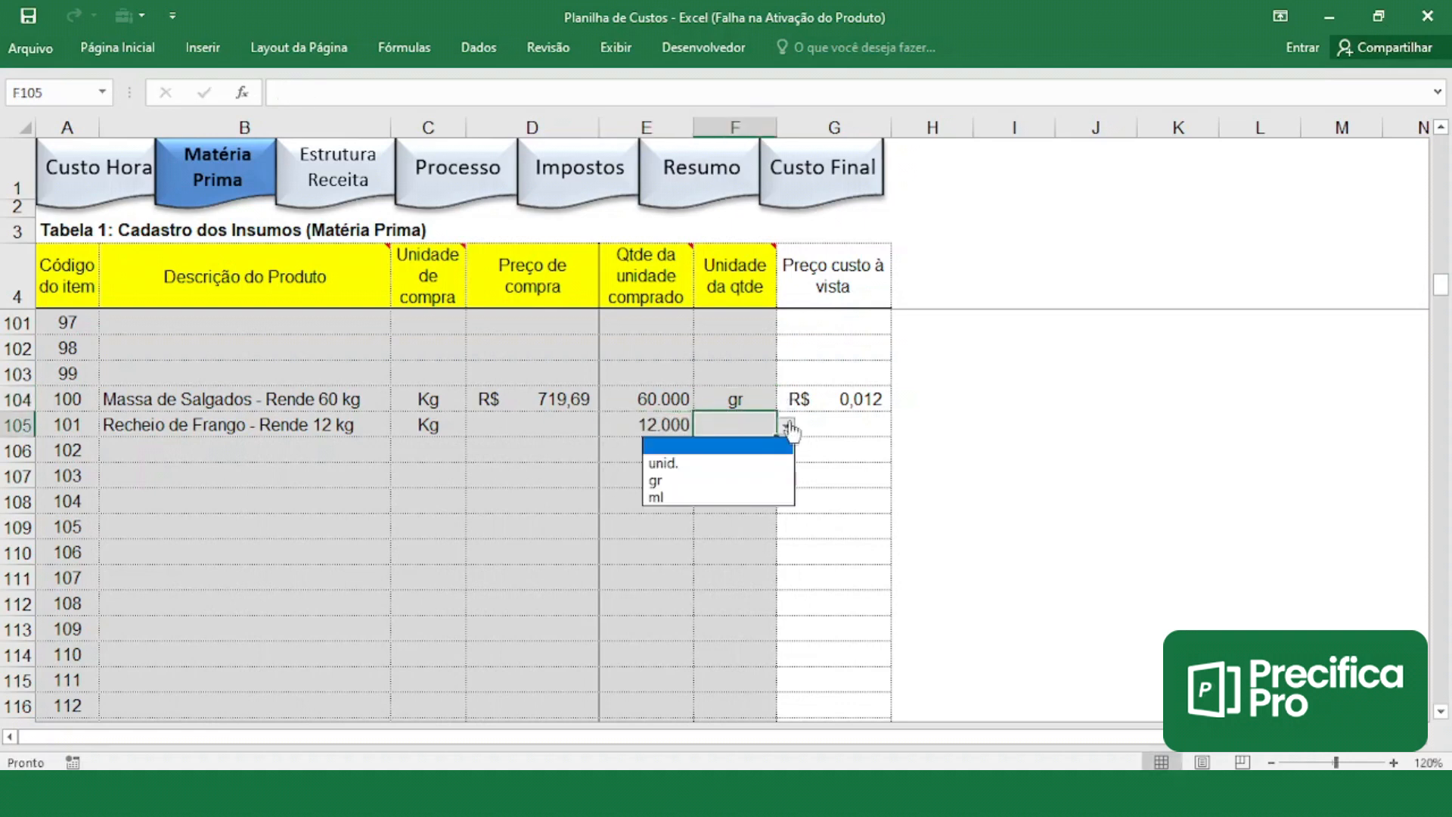
click(759, 481)
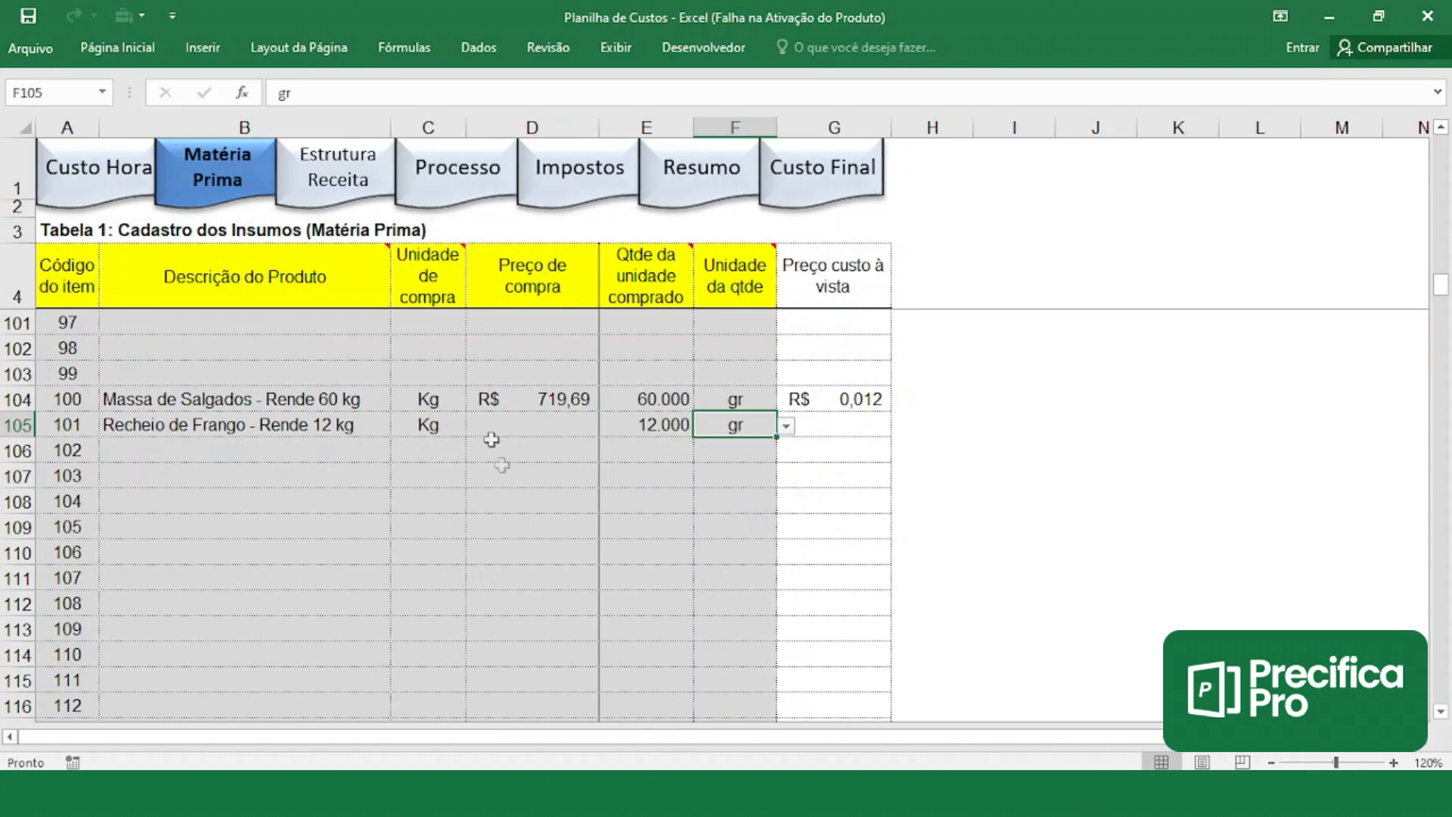
- Look up the chicken filling's total cost in Resumo and set item 101's purchase price in Matéria Prima to R$ 927,93
click(703, 186)
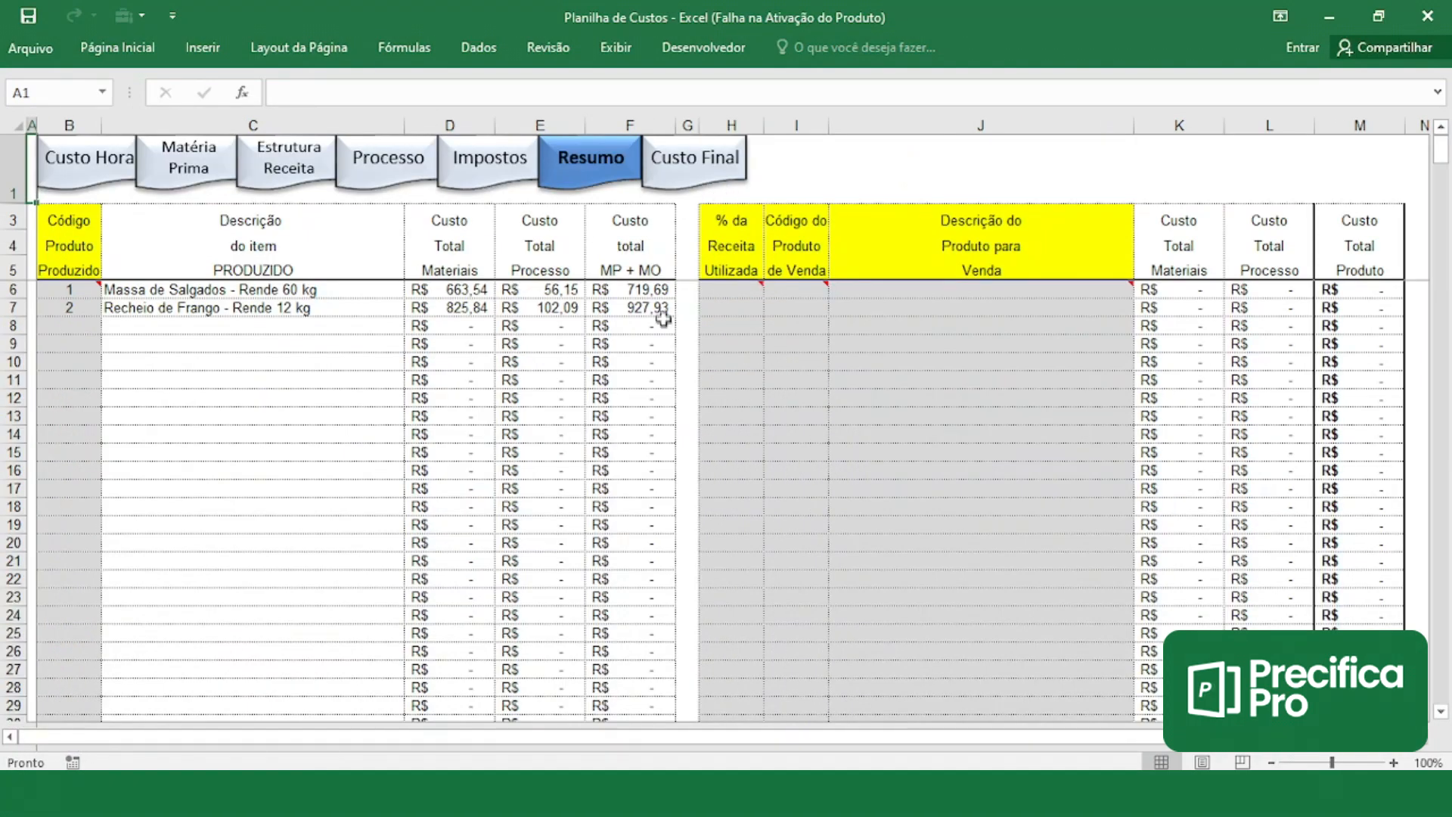
click(187, 181)
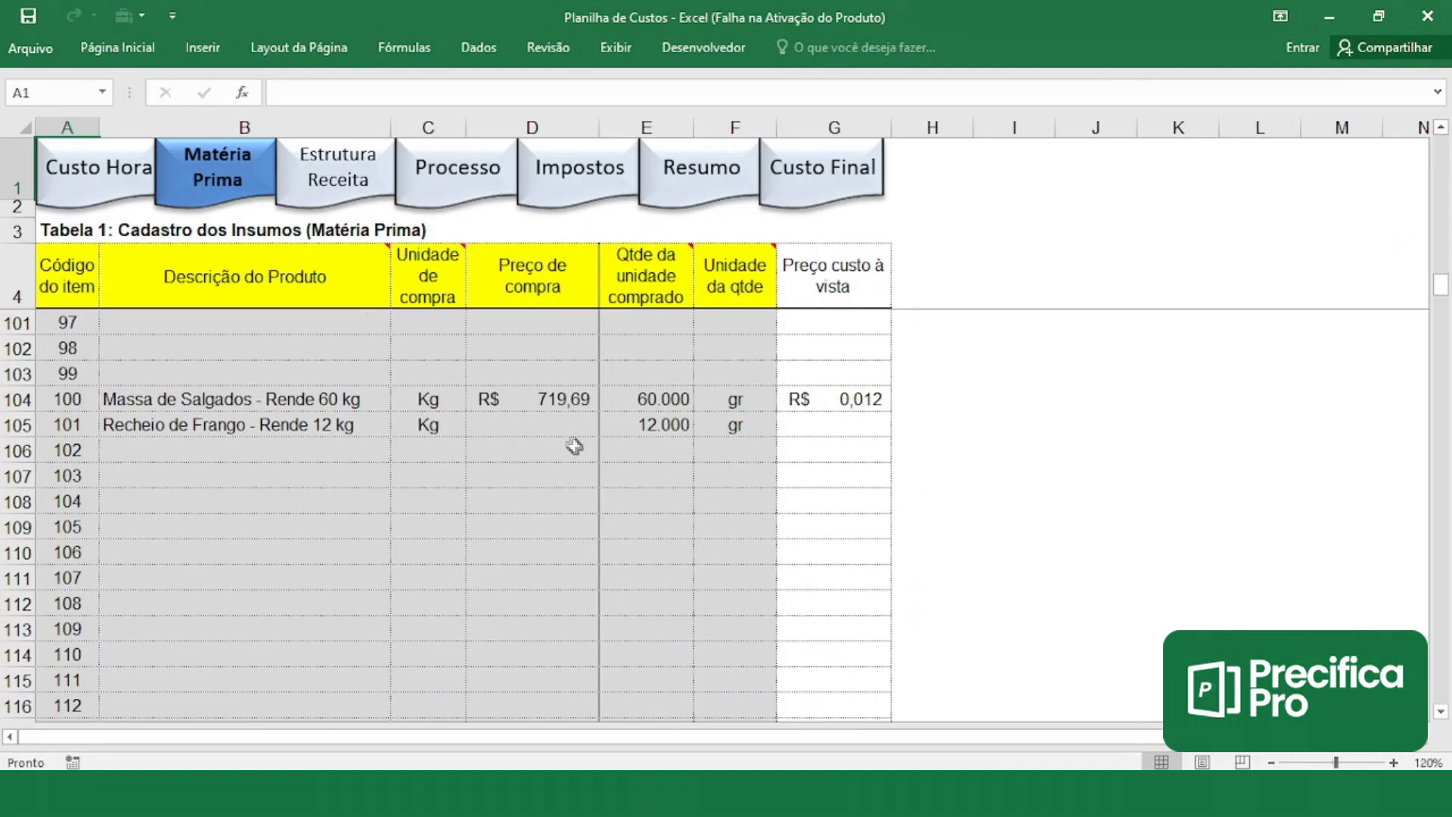
click(563, 422)
text(927,93)
key(Return)
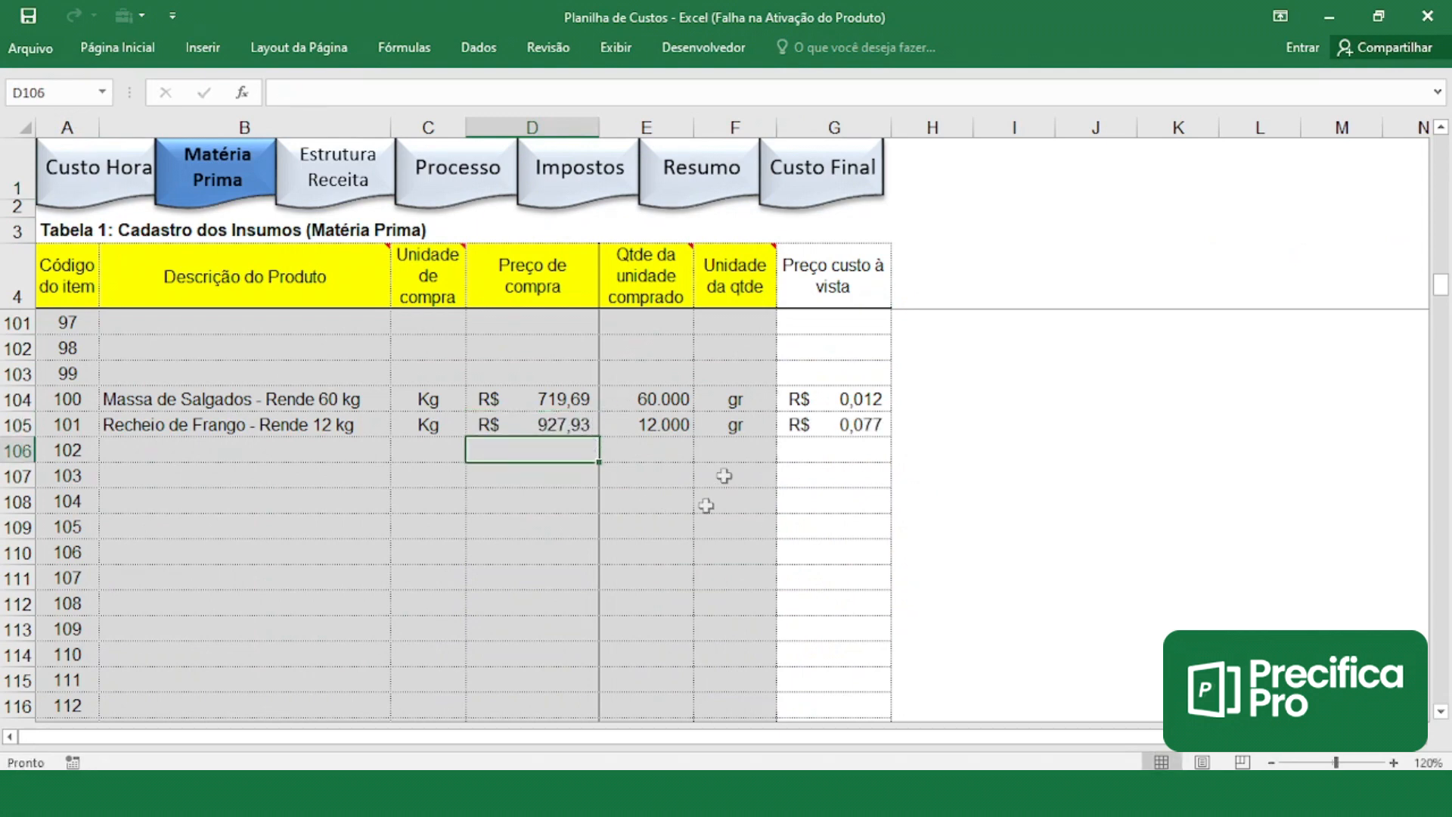
- Set the purchase price of Farinha de Trigo - 25 kg to R$ 200,00 and check the dough's total cost in Resumo
scroll(568, 473, up, 20)
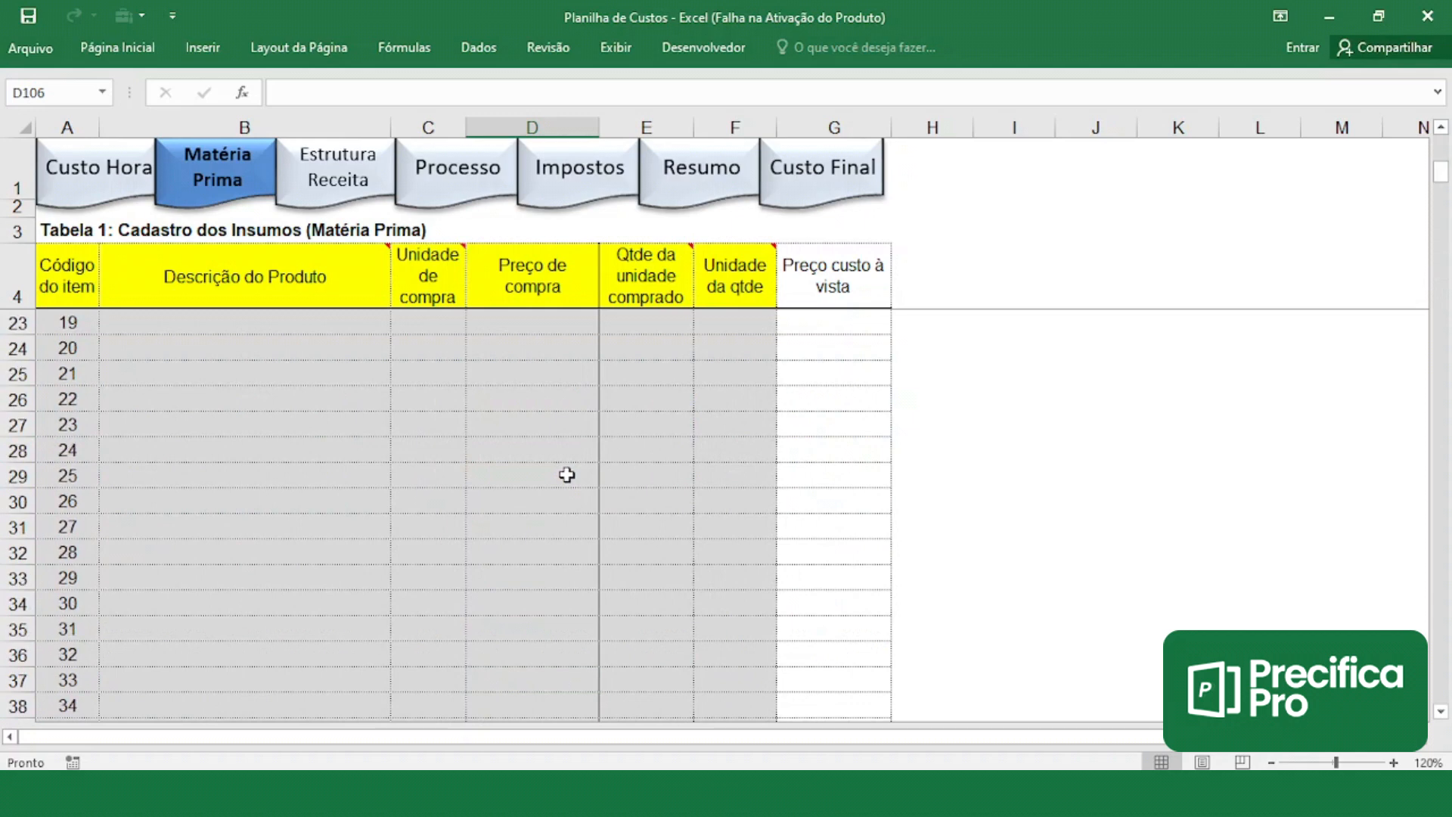
click(580, 321)
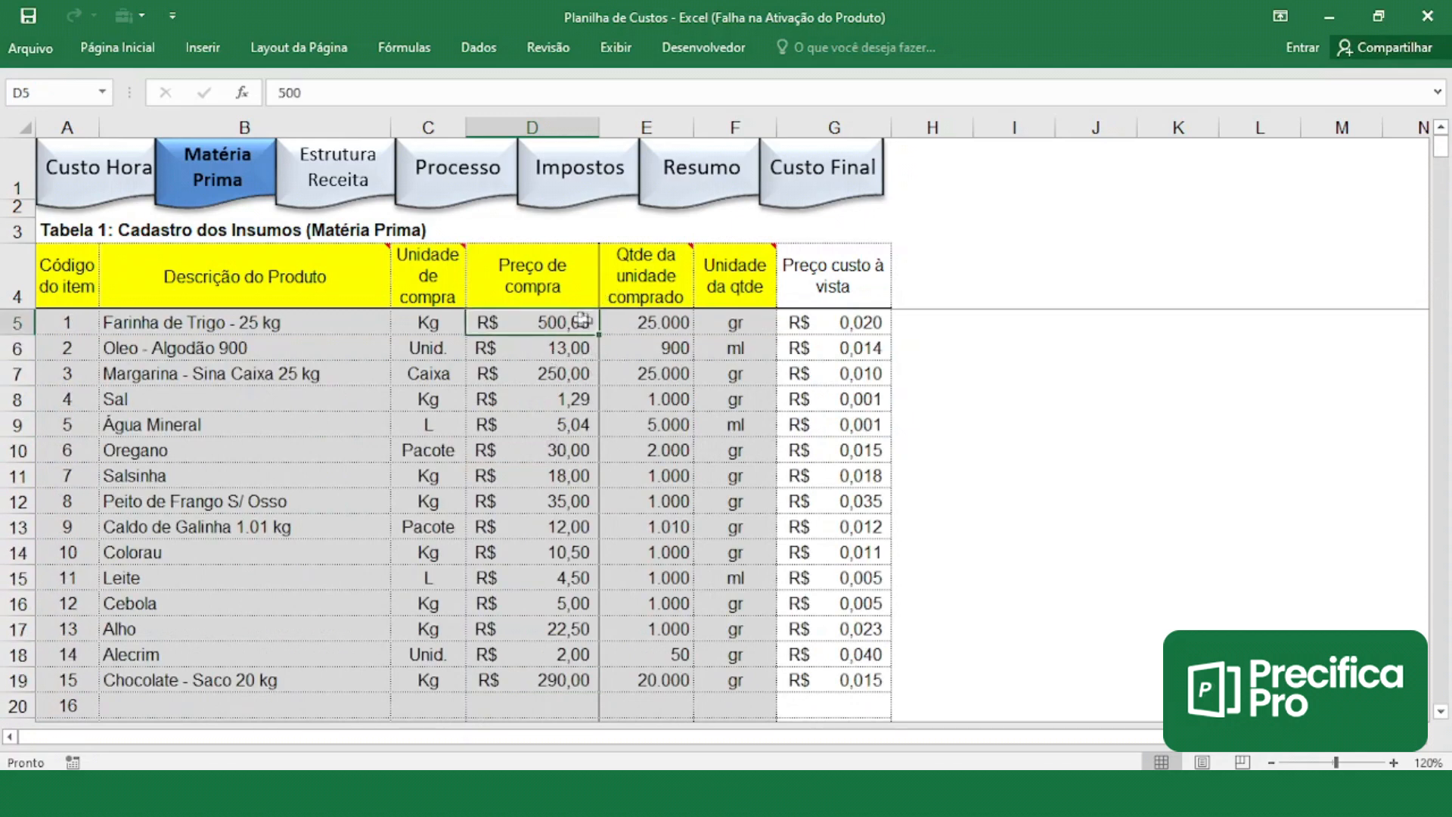
text(200)
key(Return)
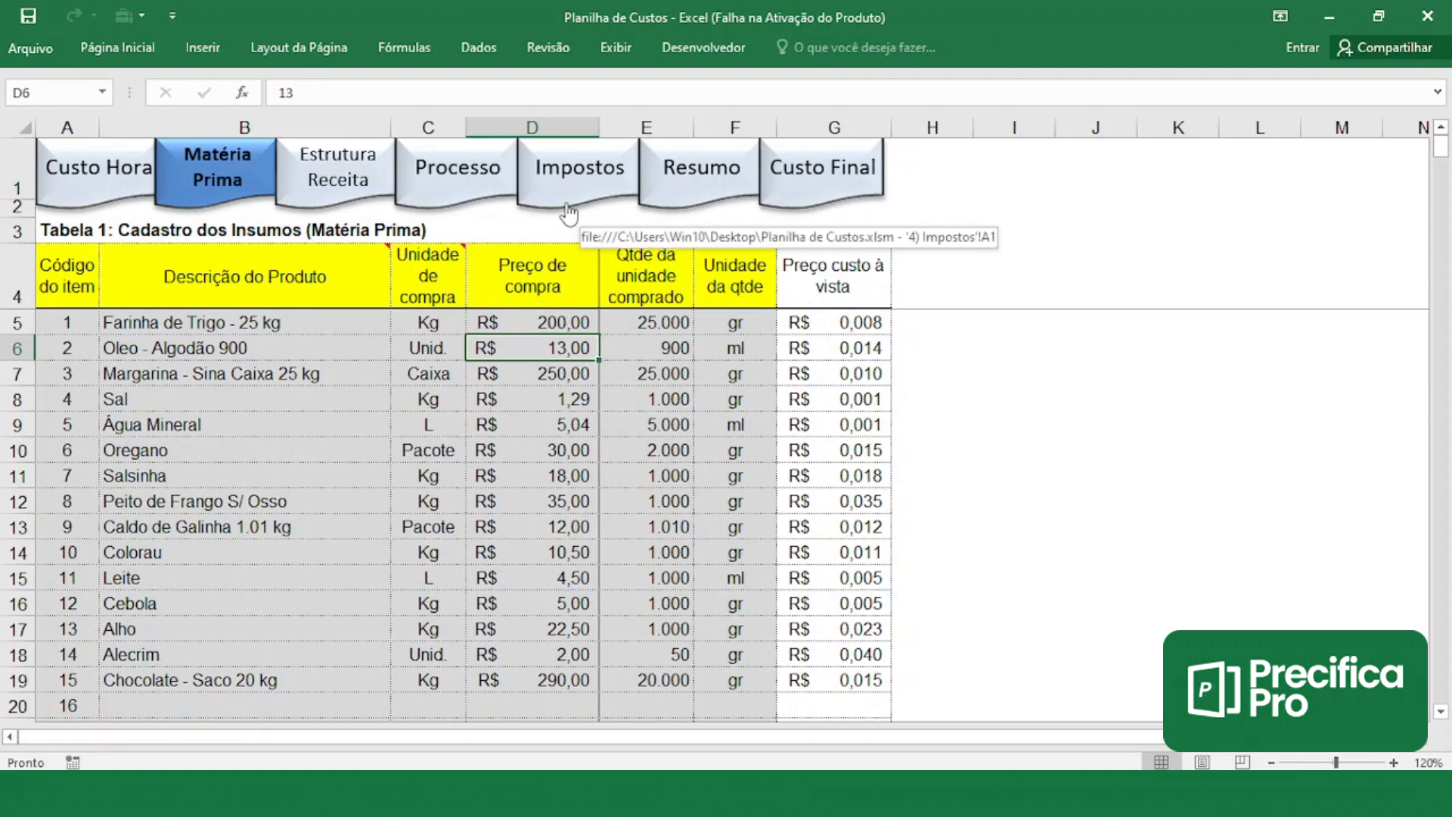
click(672, 188)
click(636, 292)
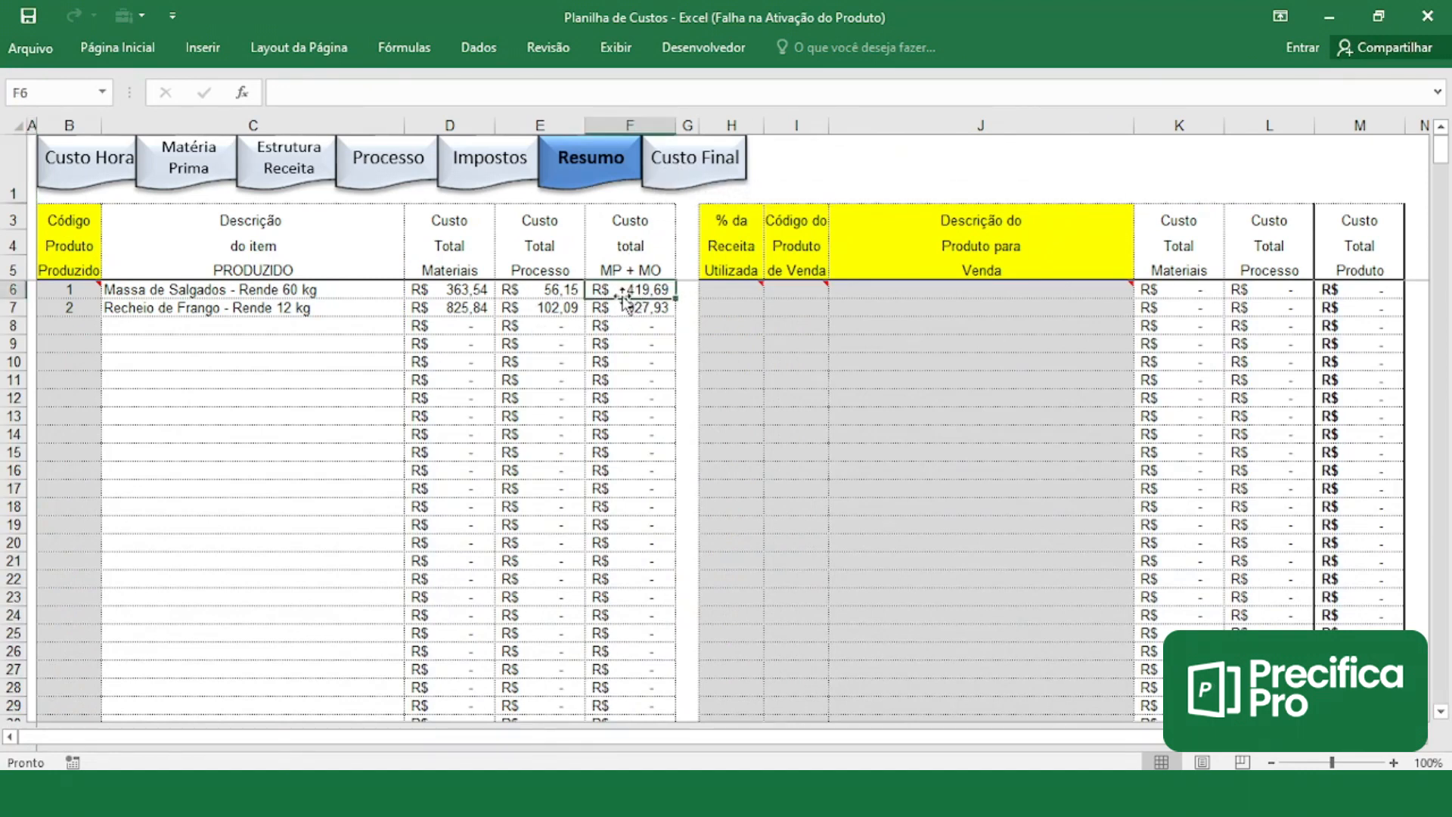
- Set the purchase price of Peito de Frango S/ Osso to R$ 90,00 and check the chicken filling's total cost in Resumo
click(194, 187)
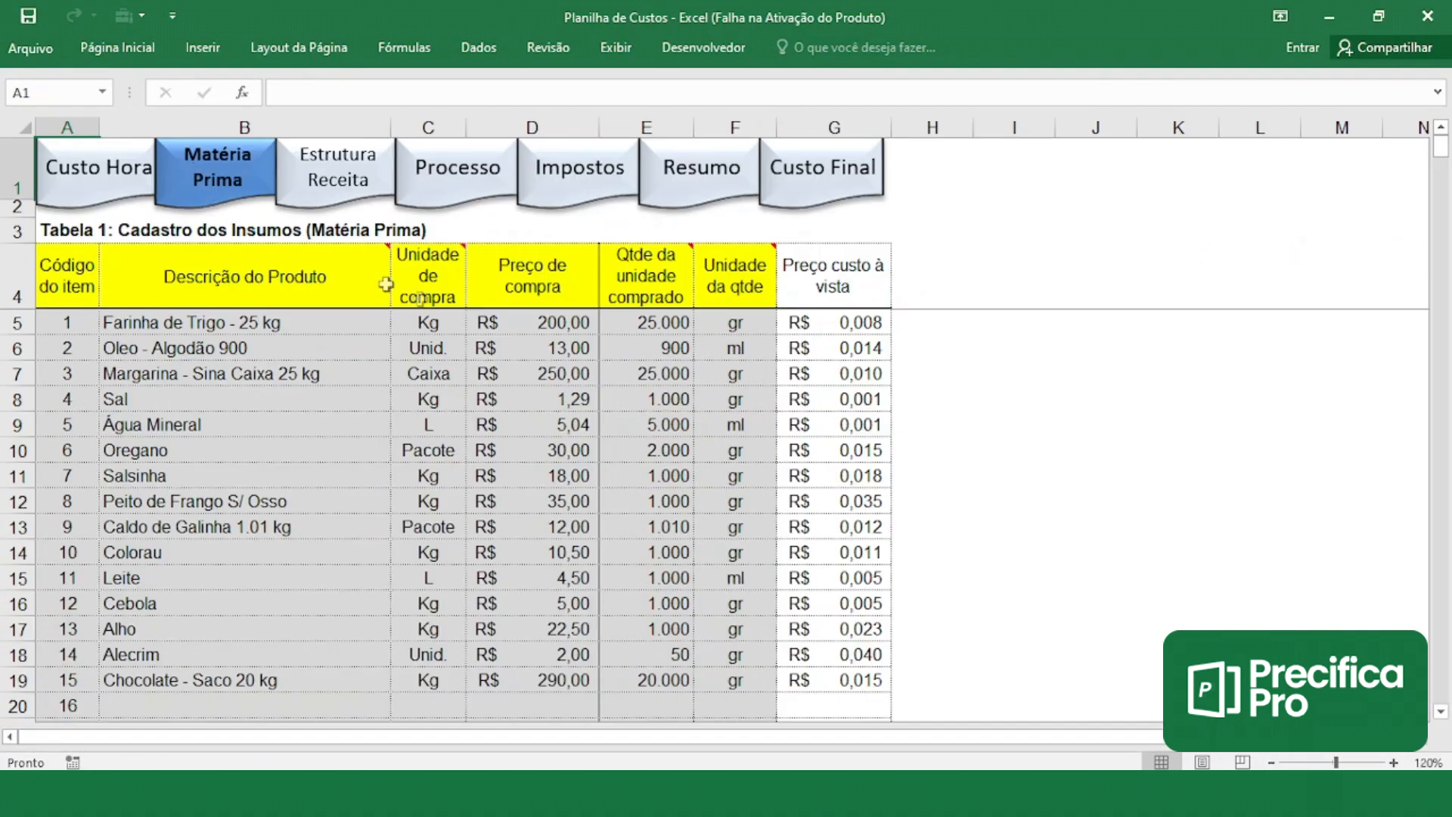
click(544, 500)
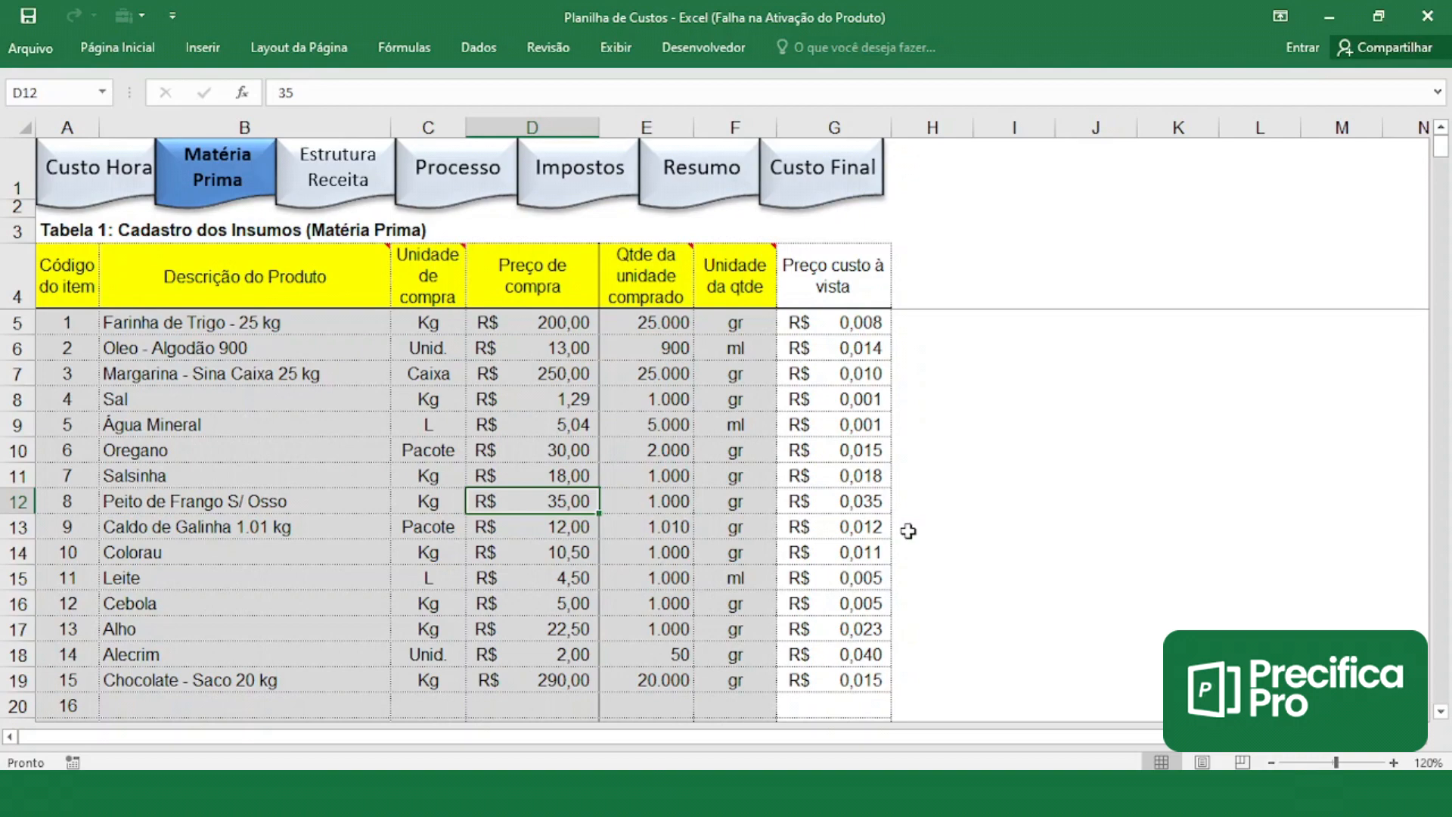
text(90)
key(Return)
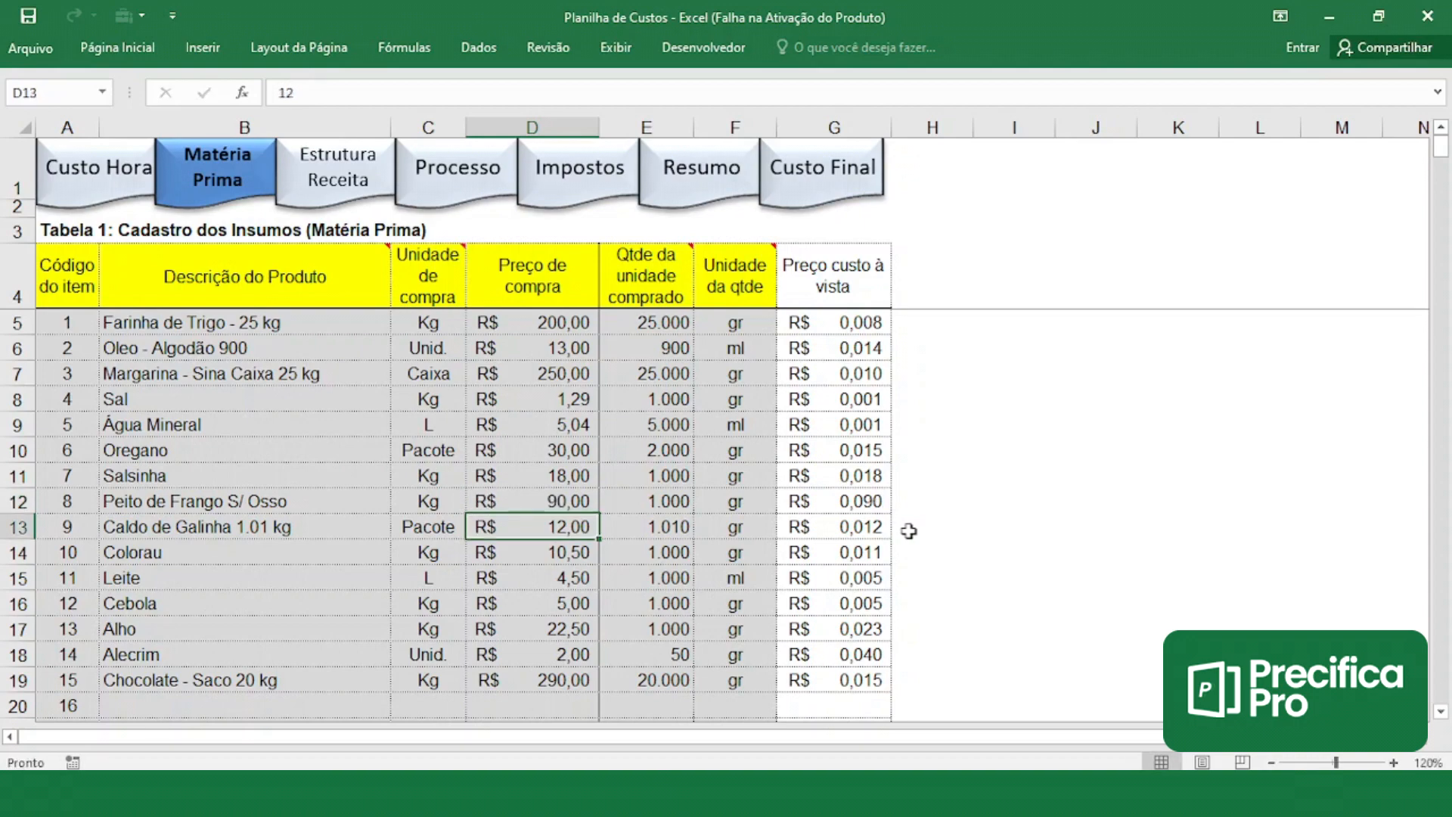
click(687, 198)
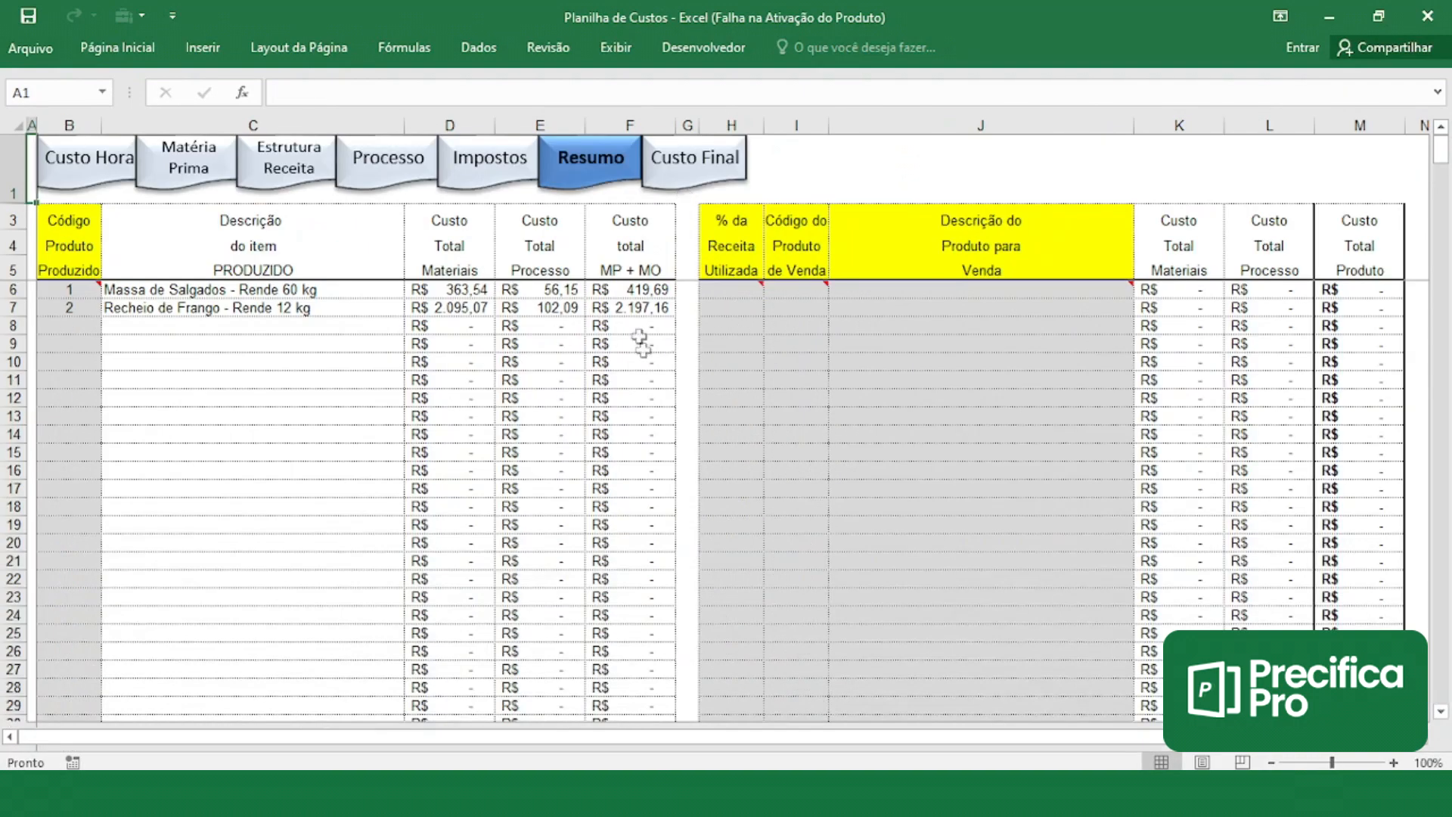
click(640, 310)
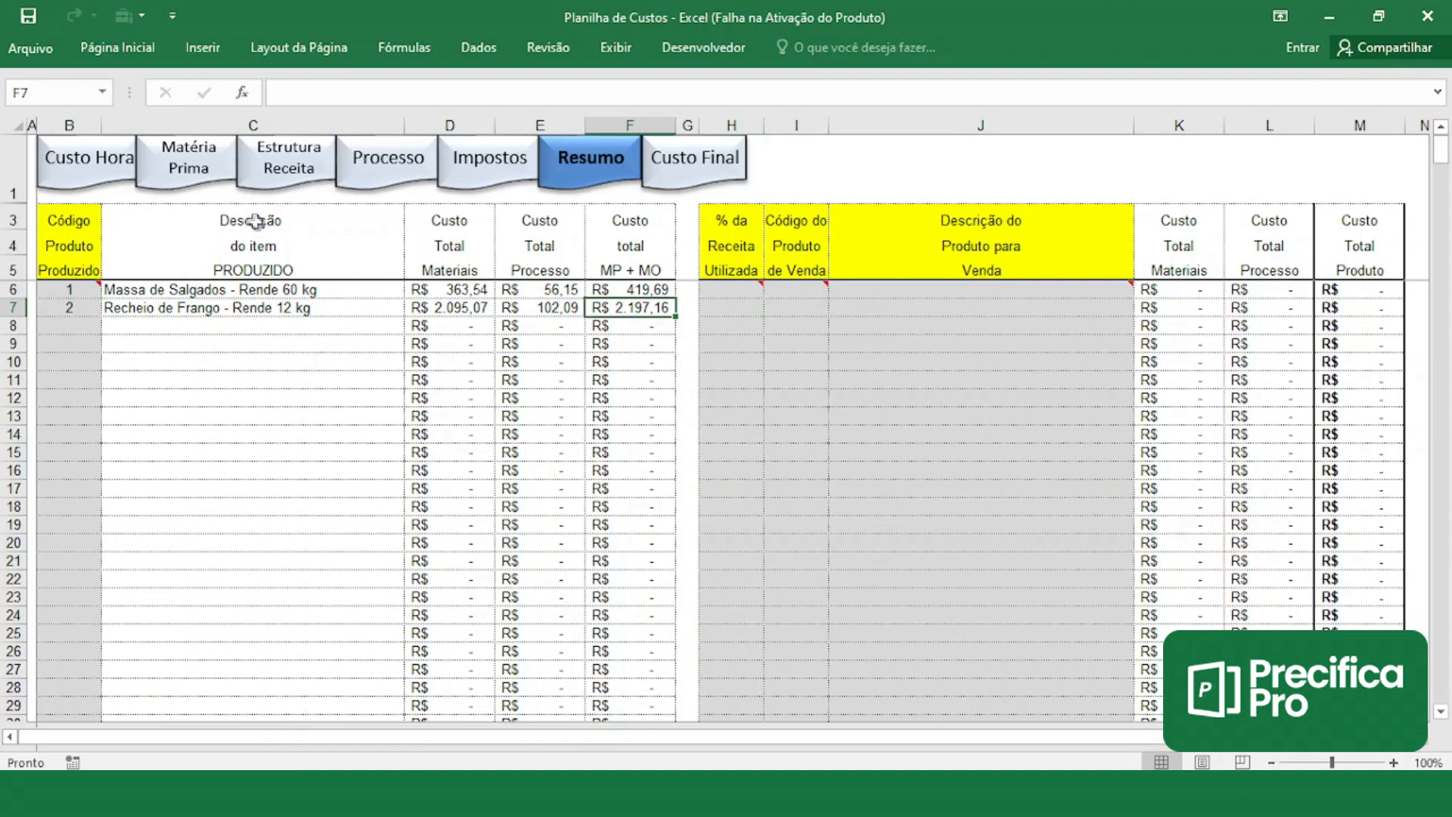
- Review the manually entered purchase prices of items 100 and 101 in Matéria Prima and clear both
click(202, 175)
scroll(363, 469, down, 20)
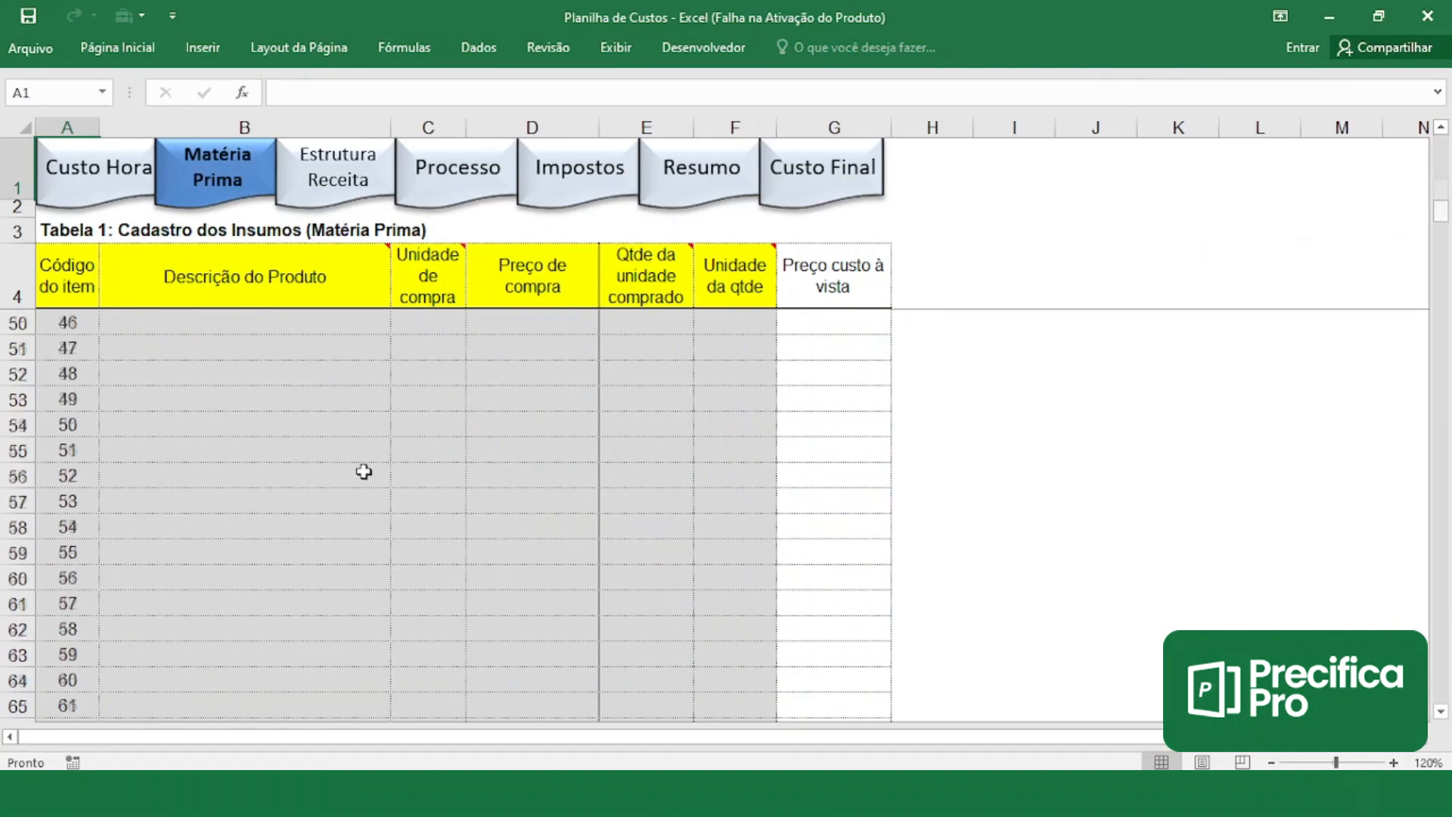
scroll(368, 550, up, 3)
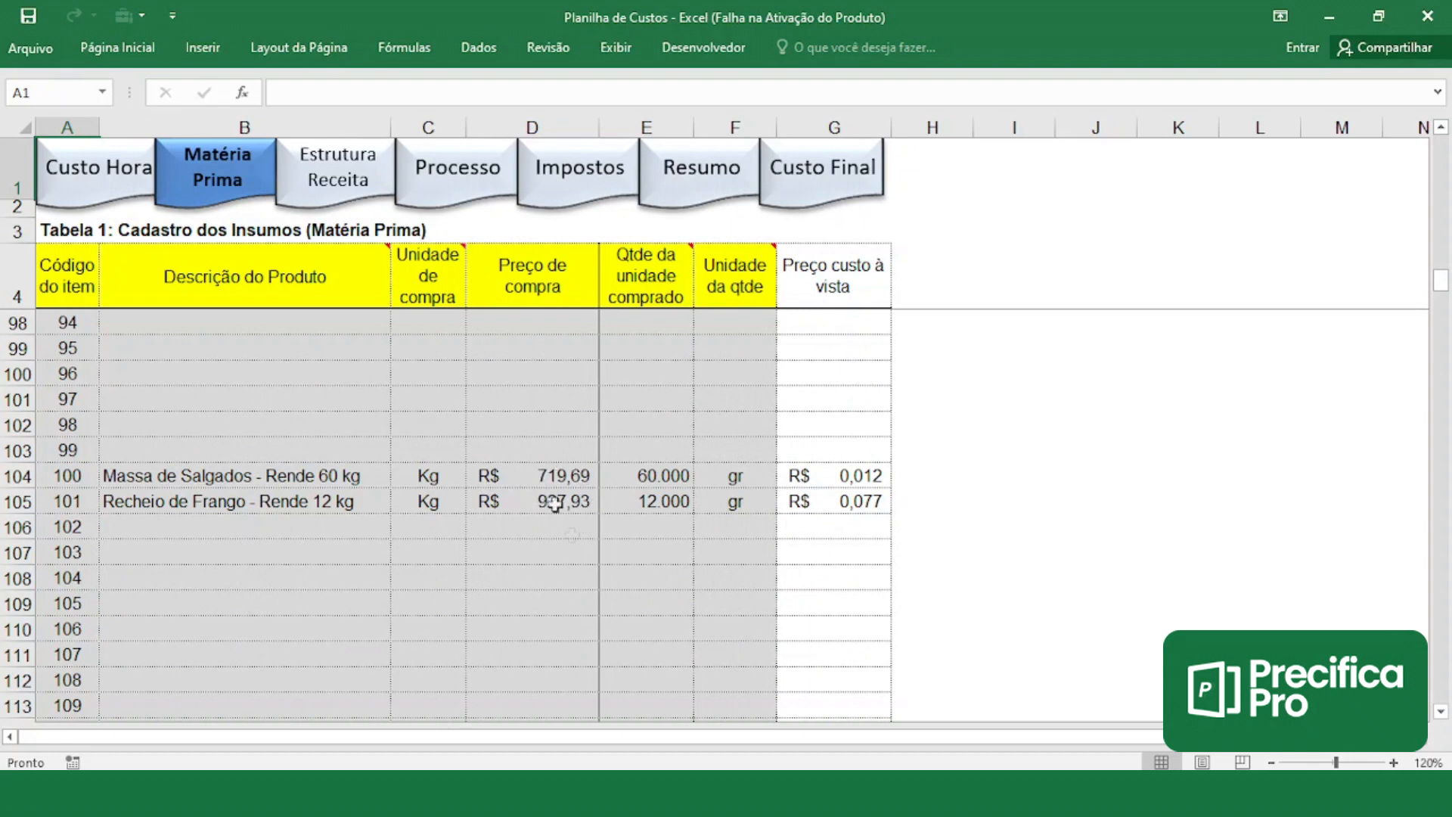
scroll(458, 507, up, 6)
scroll(458, 508, up, 20)
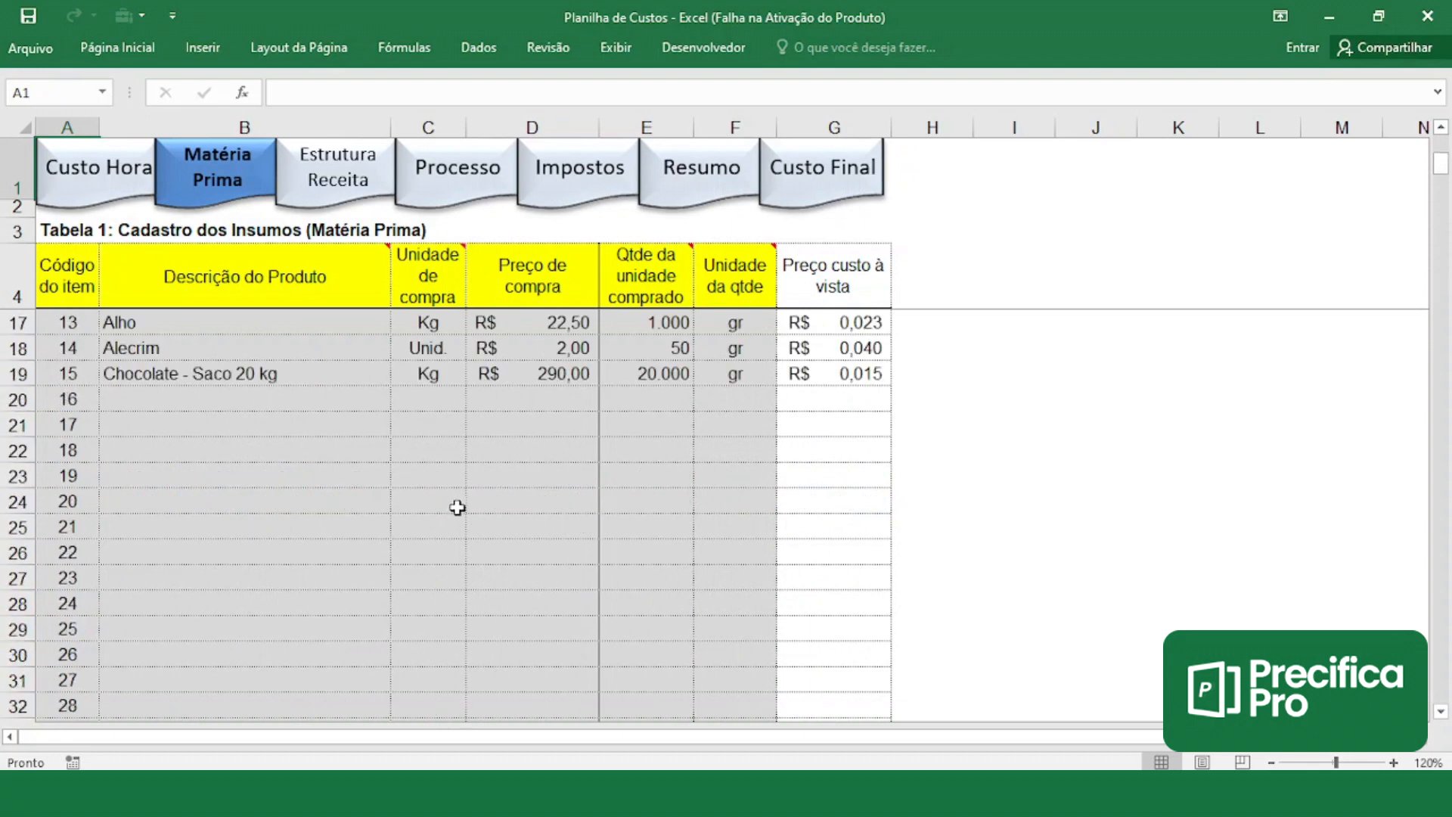
scroll(523, 462, down, 20)
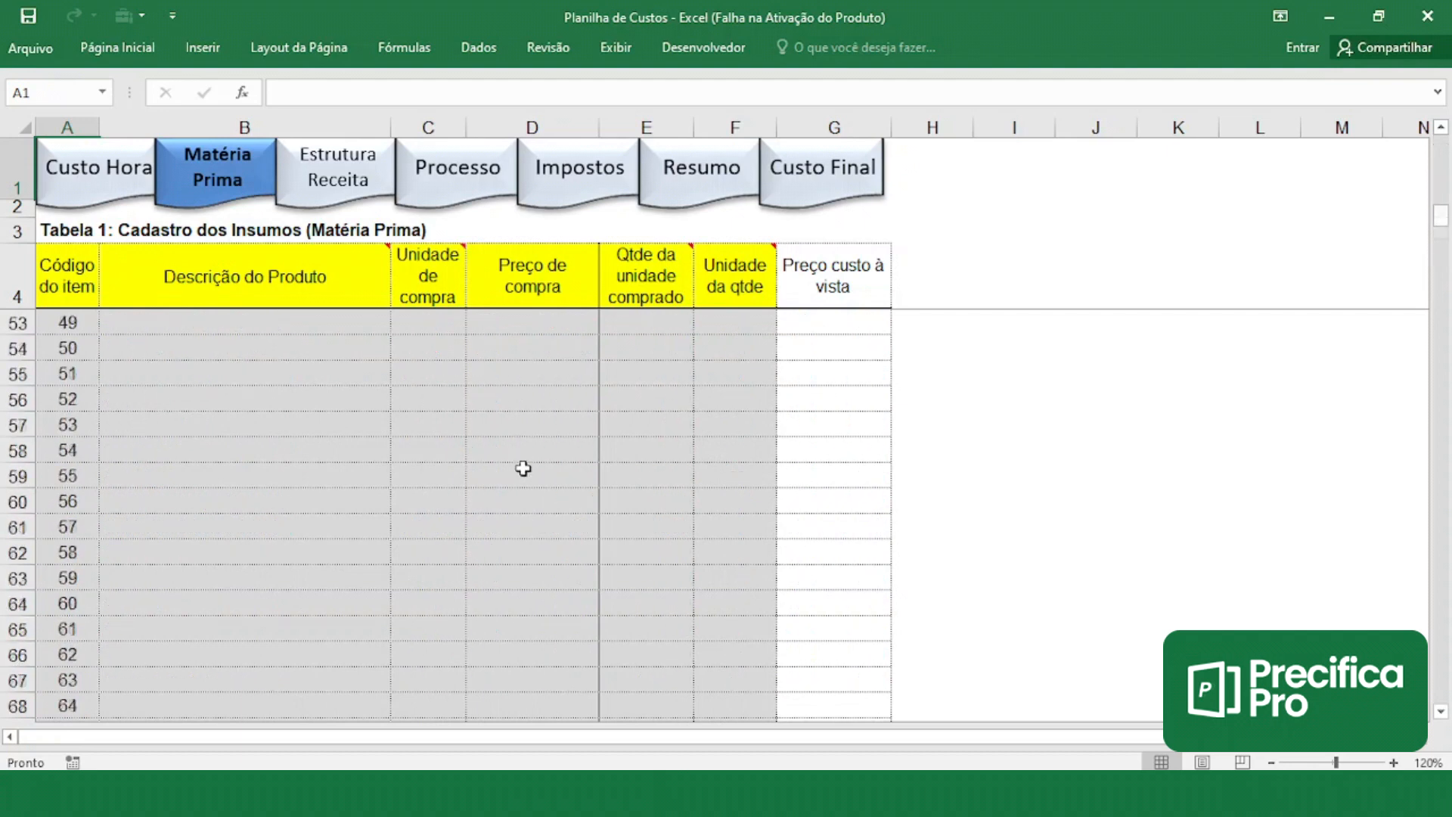
scroll(523, 469, down, 5)
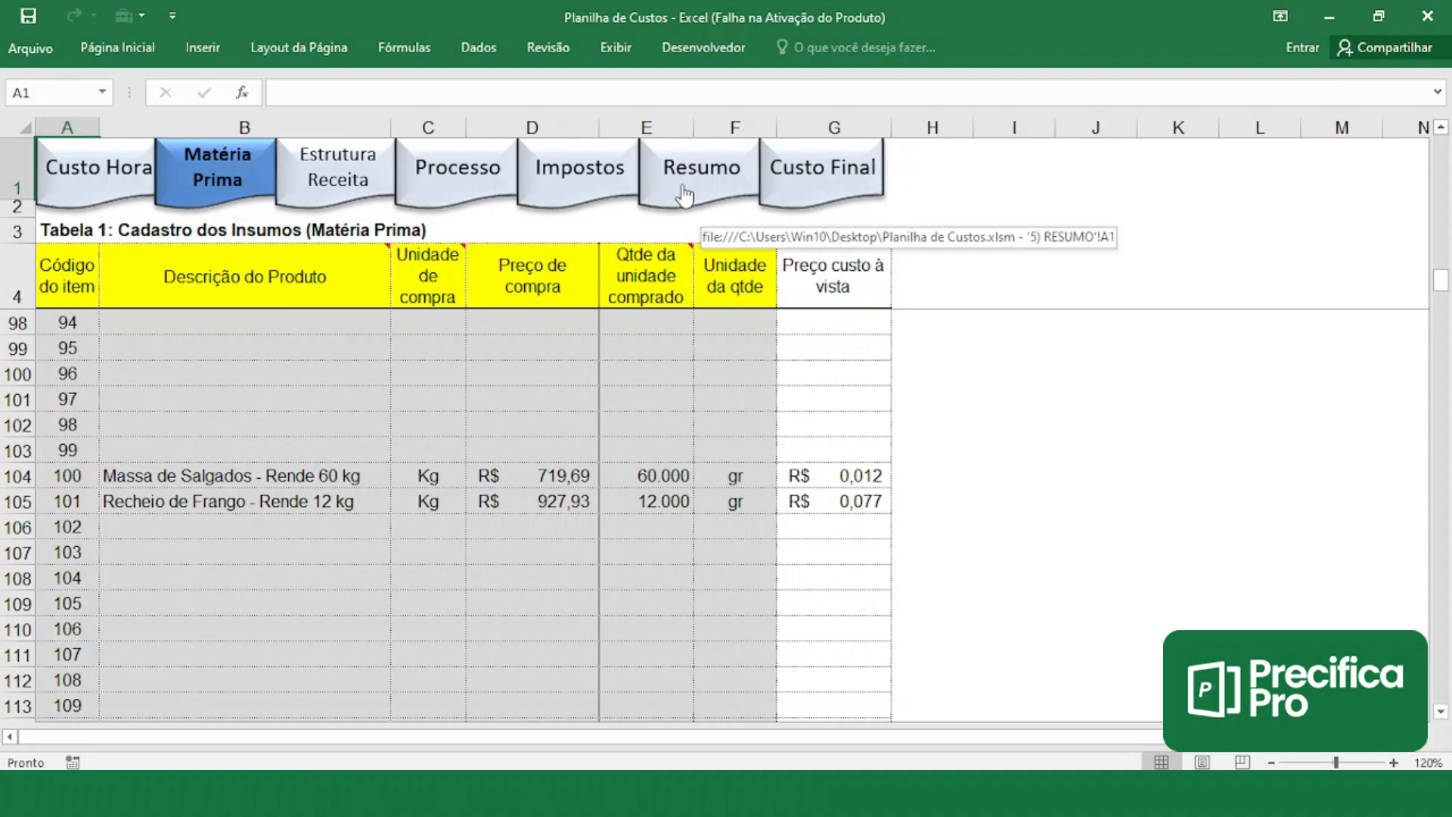
click(528, 482)
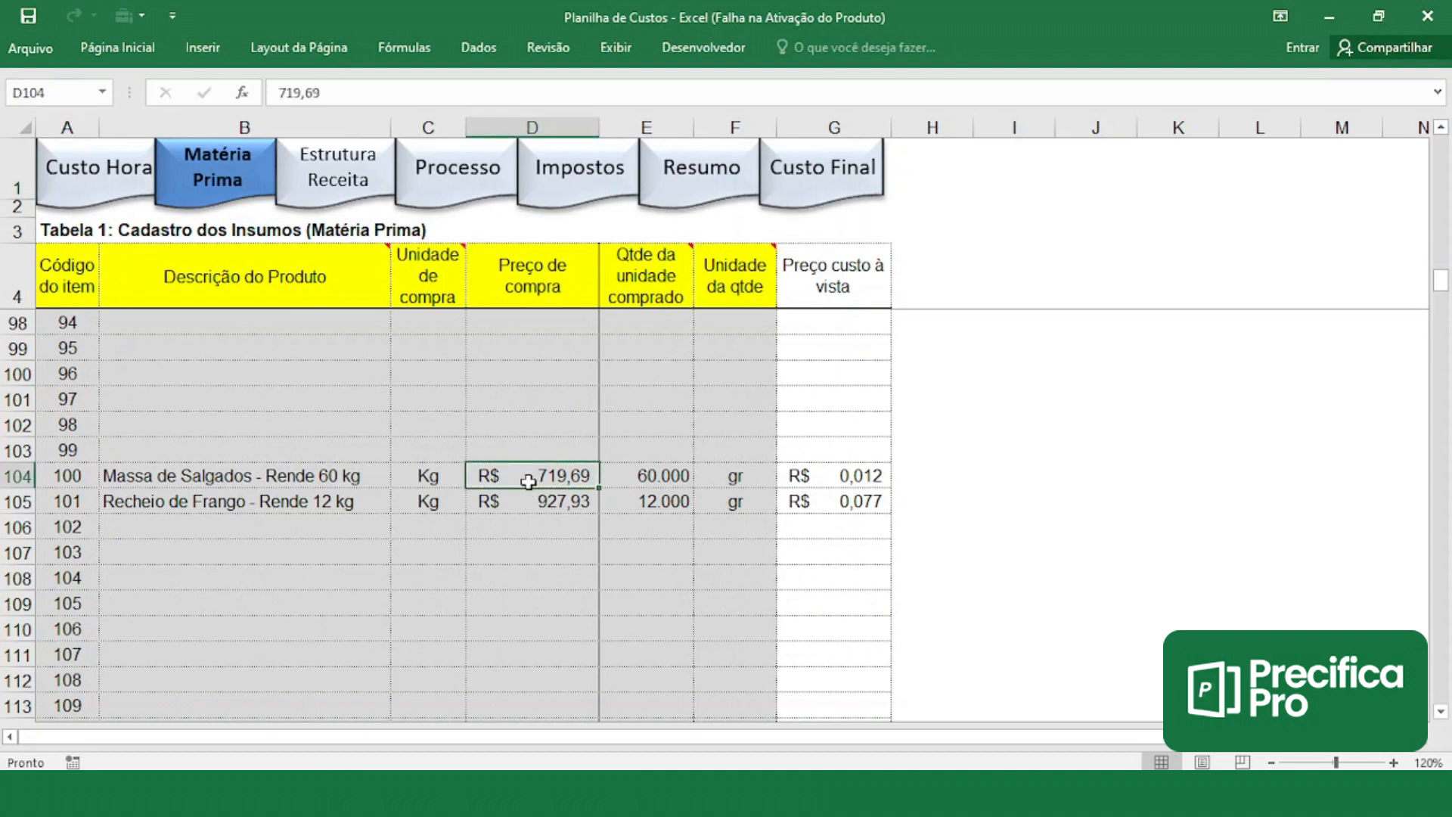
key(Delete)
click(531, 505)
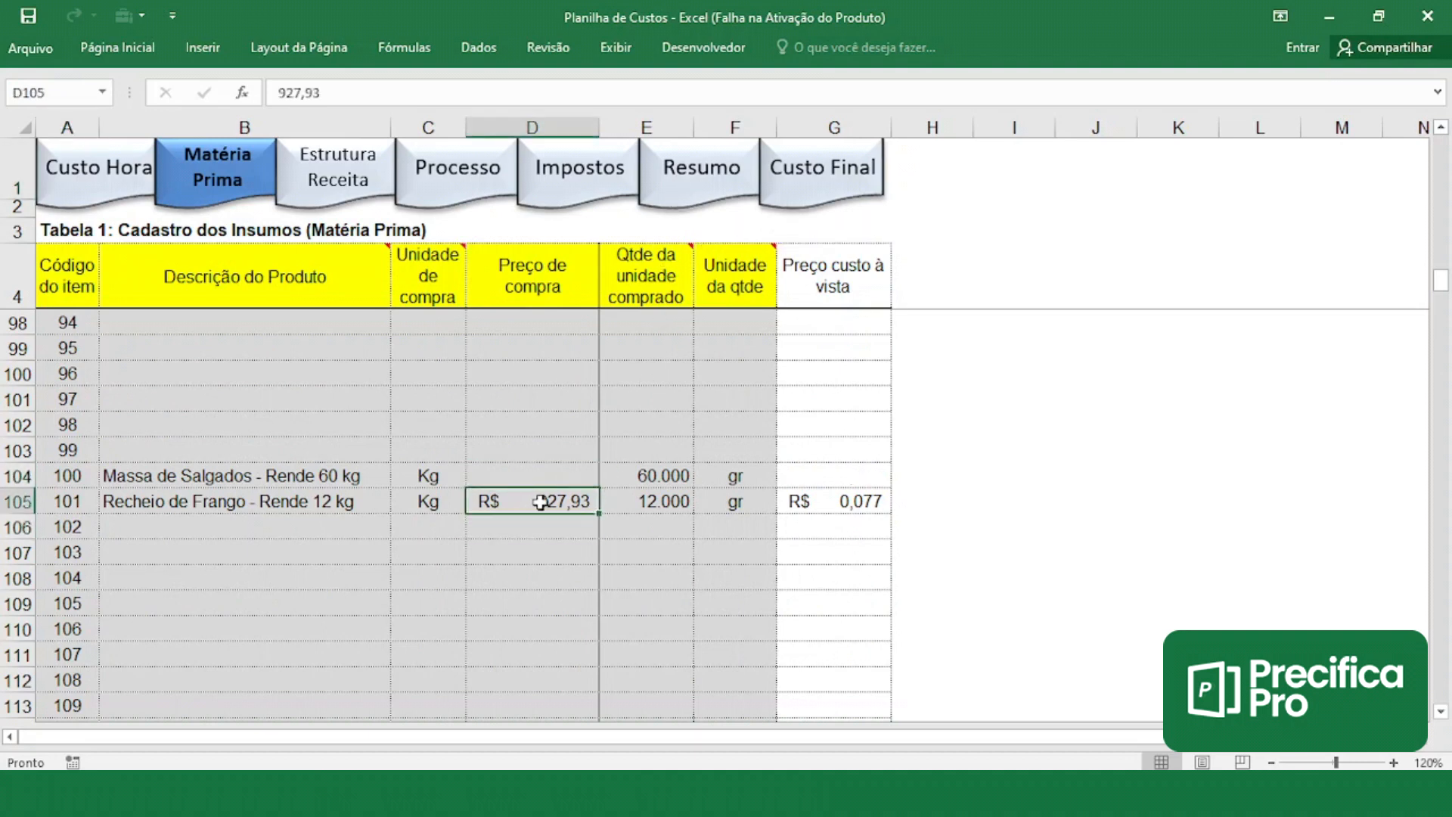
key(Delete)
click(575, 480)
click(571, 499)
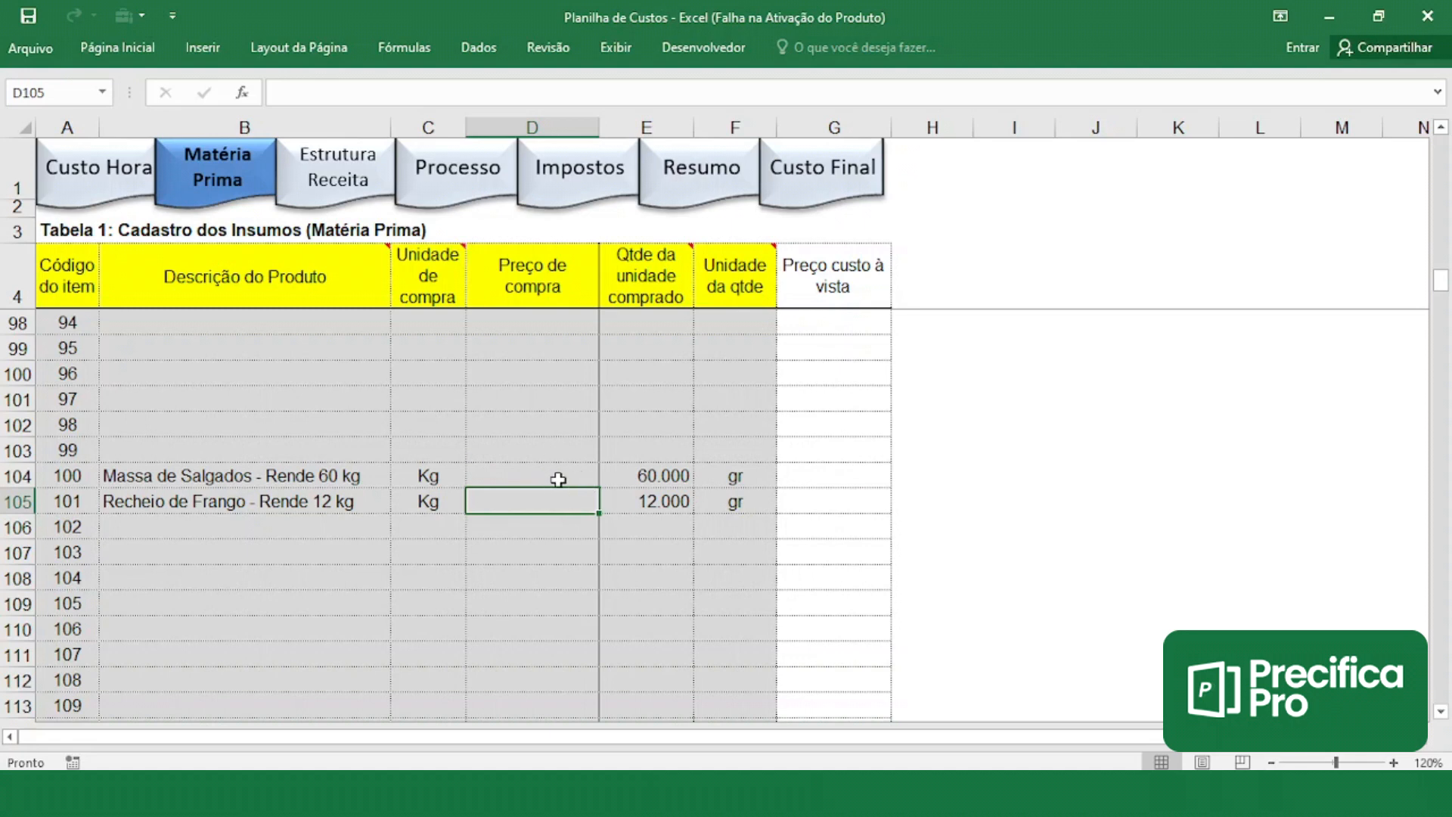
click(558, 480)
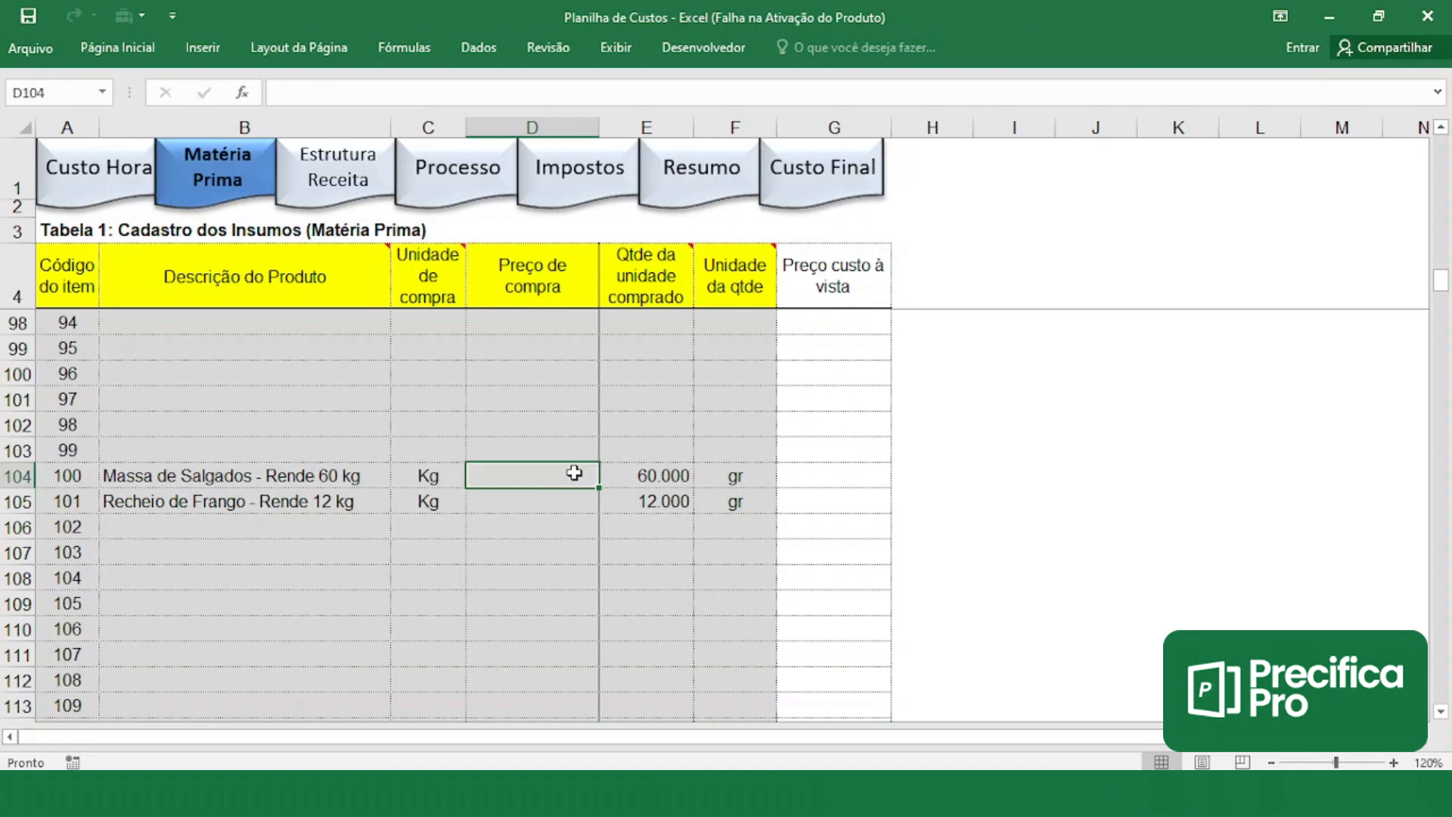
- Link item 100's purchase price in Matéria Prima to the dough's total cost in Resumo, cell F6
click(130, 191)
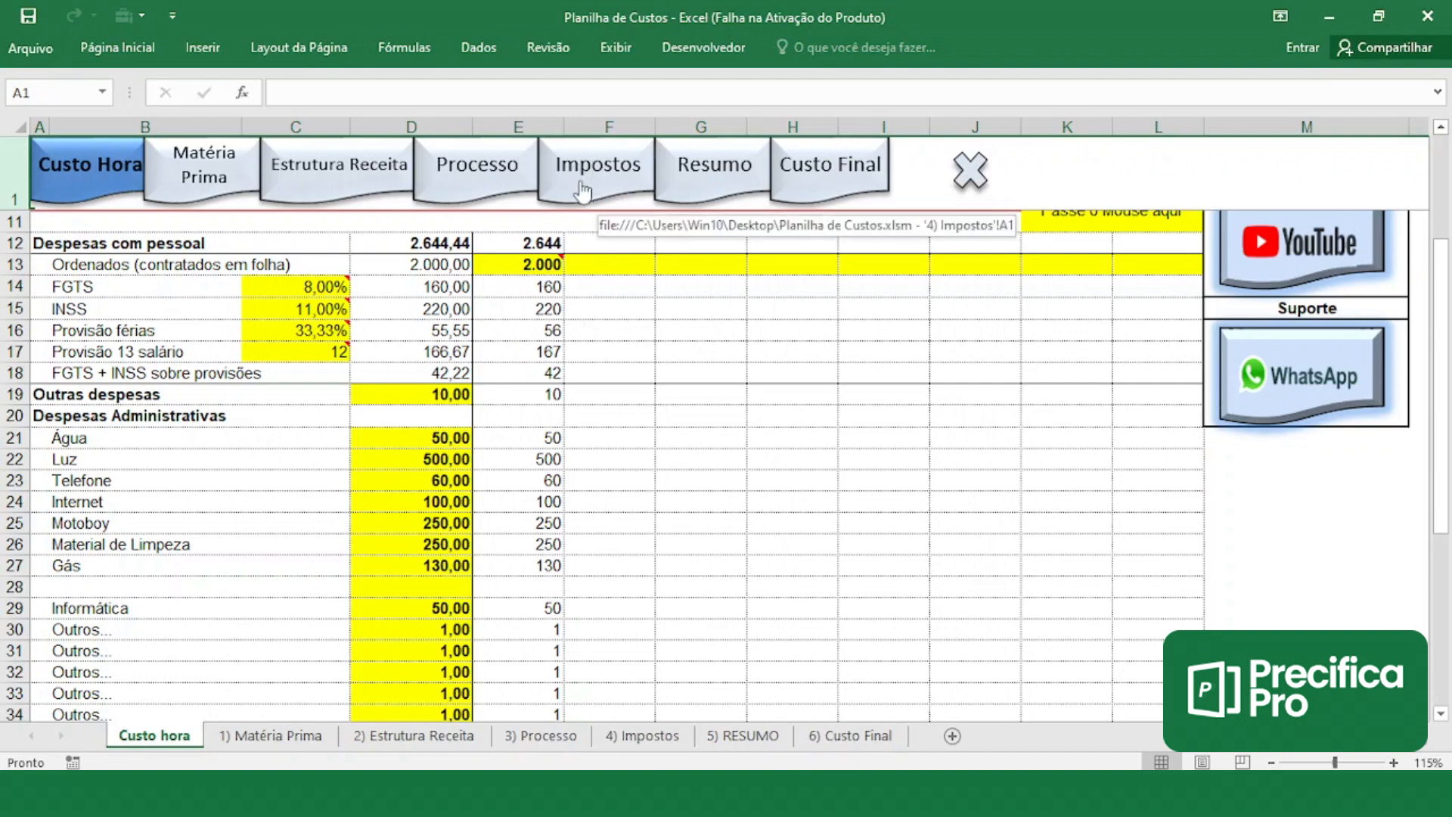
click(691, 191)
click(221, 182)
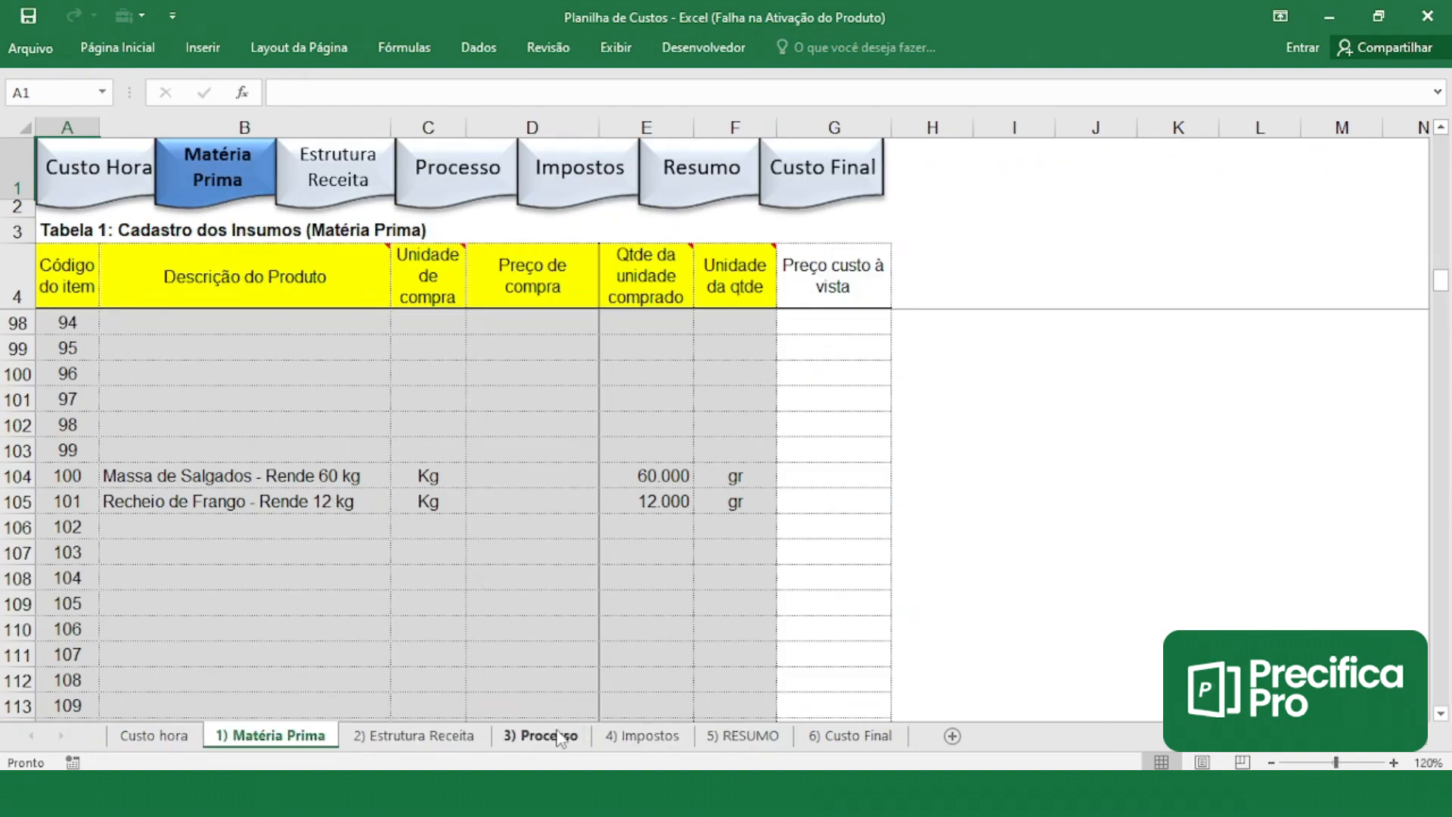
click(498, 479)
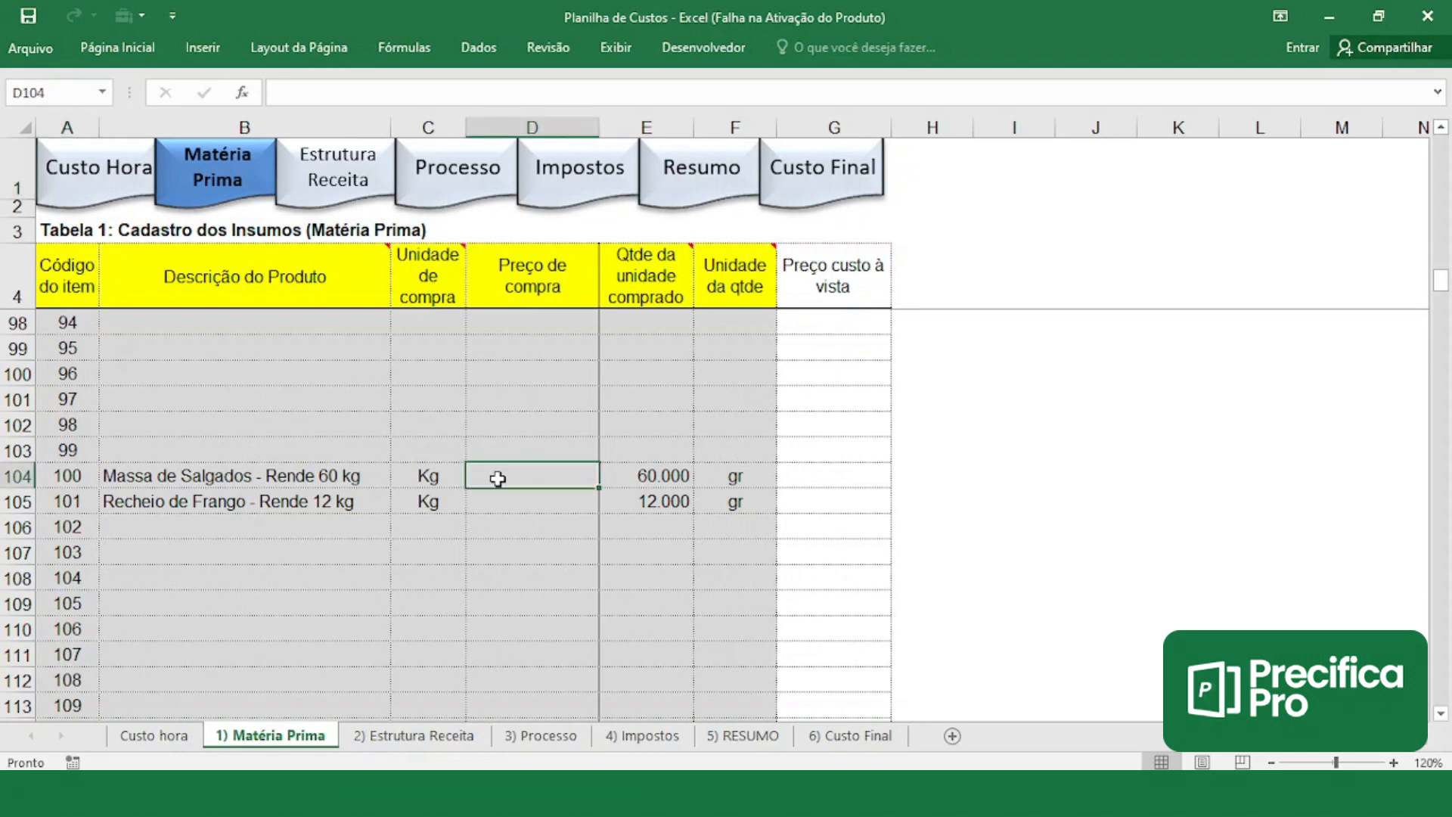
text(=)
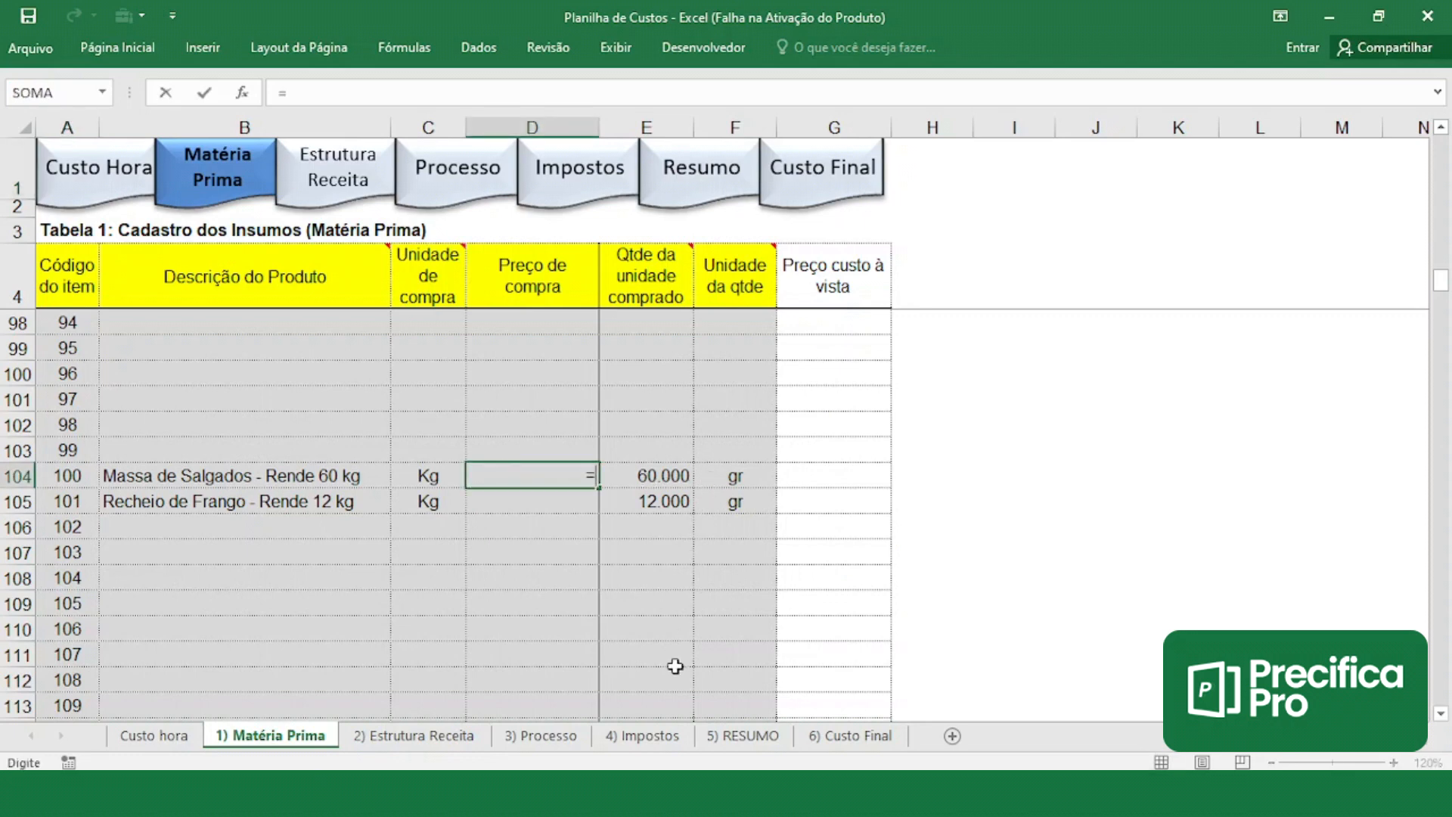
click(733, 744)
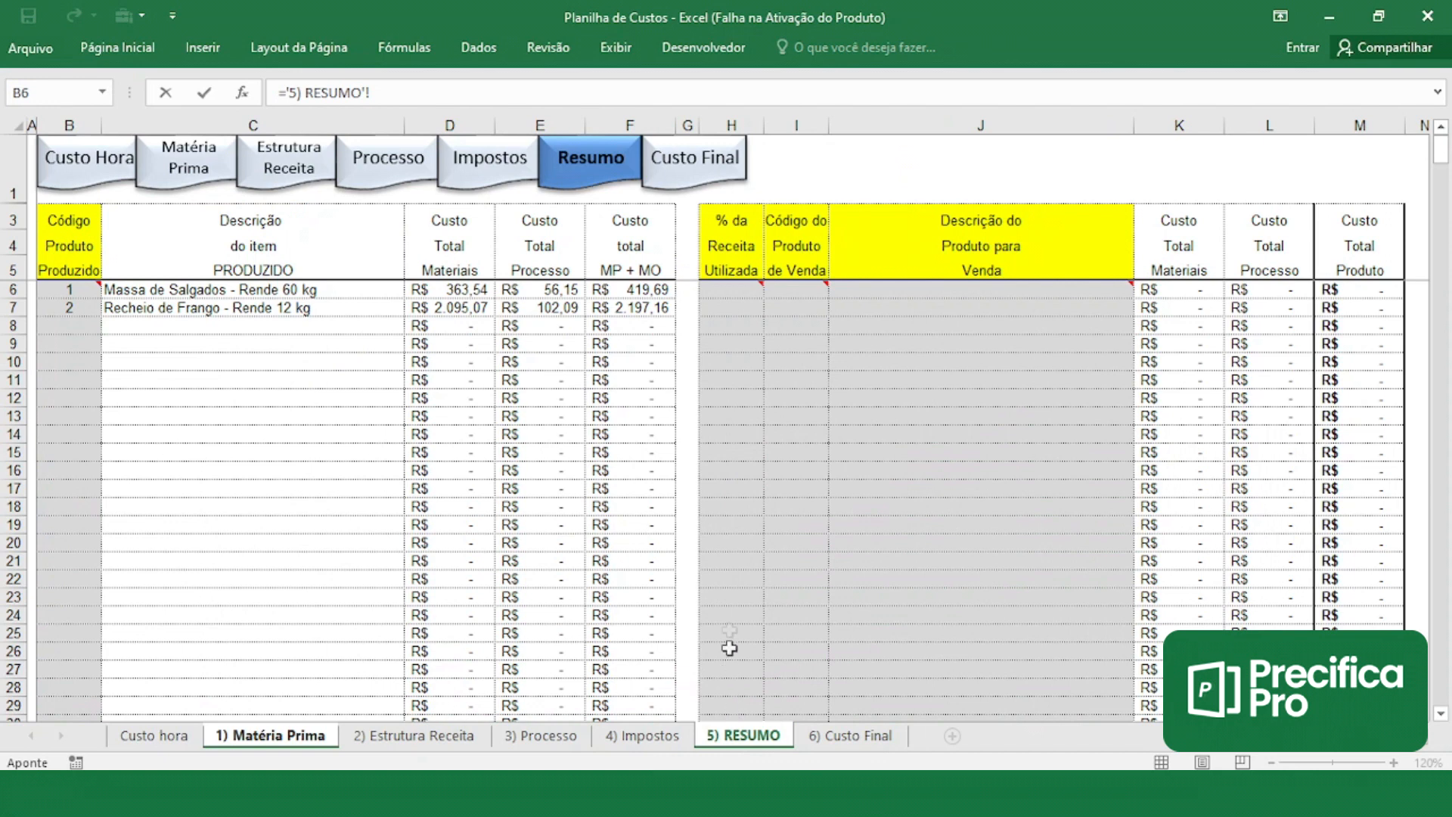
click(621, 289)
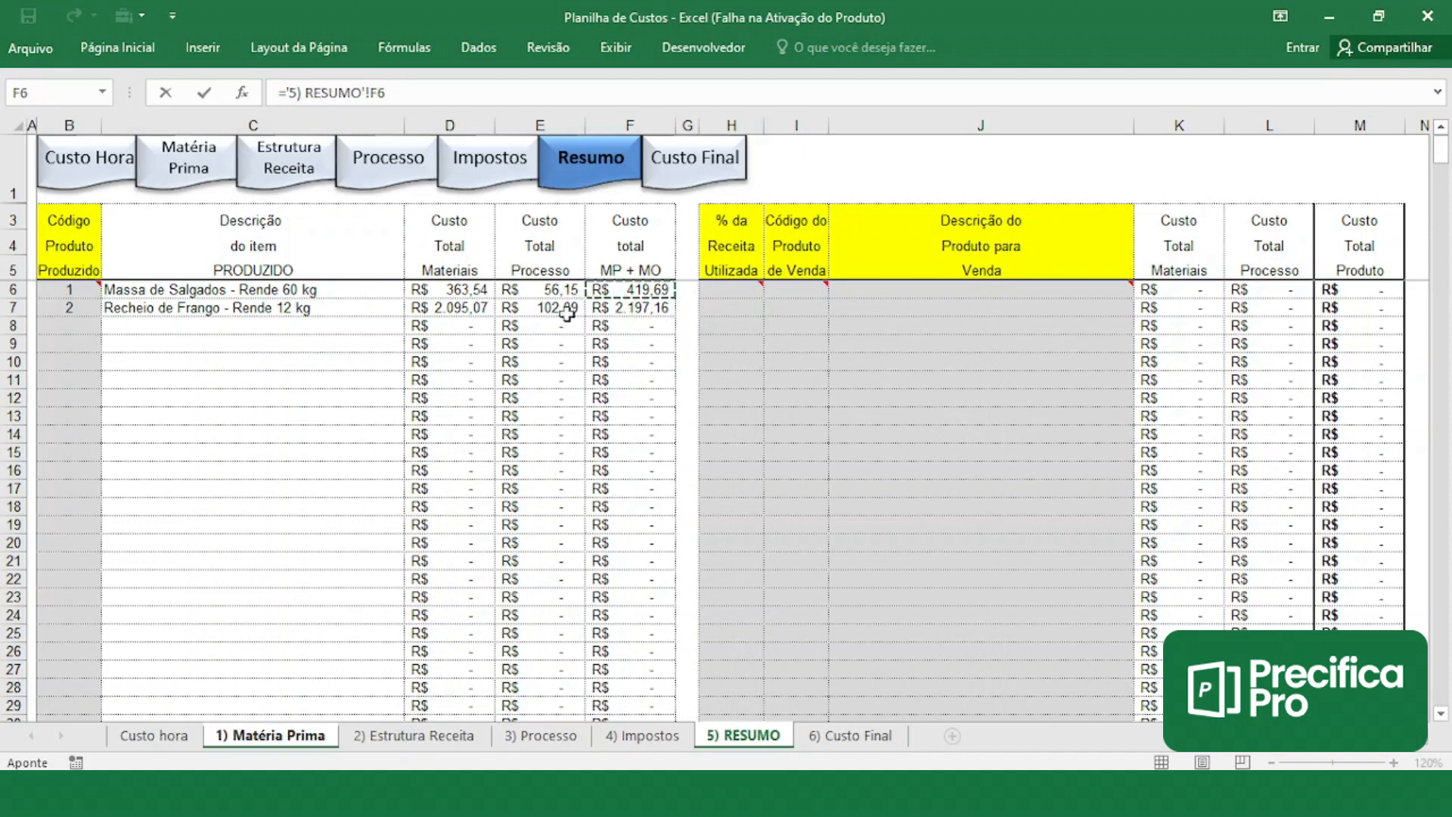
key(Return)
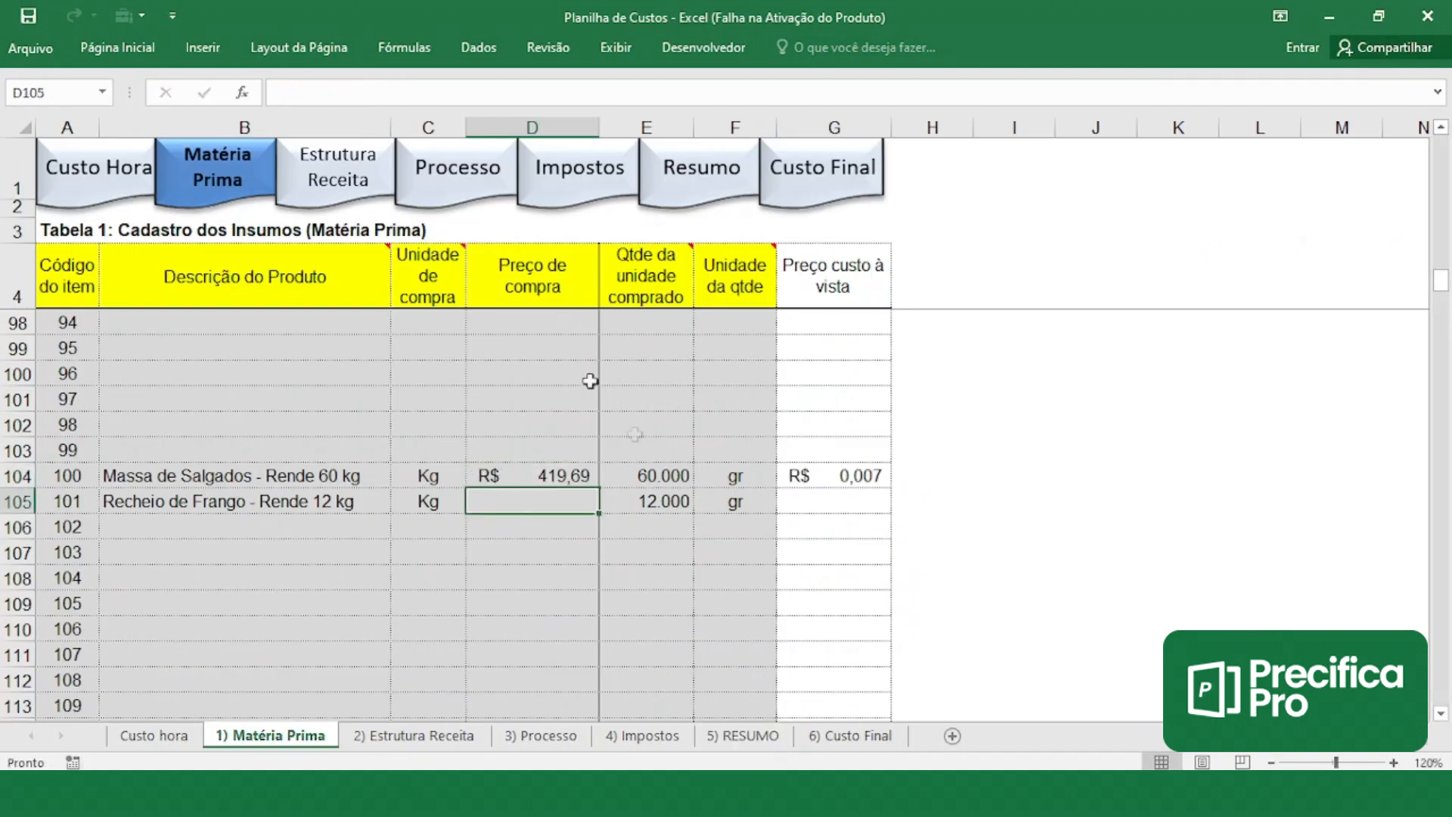
- Compare the dough's total cost in Resumo with item 100's purchase price in Matéria Prima
click(684, 199)
click(642, 288)
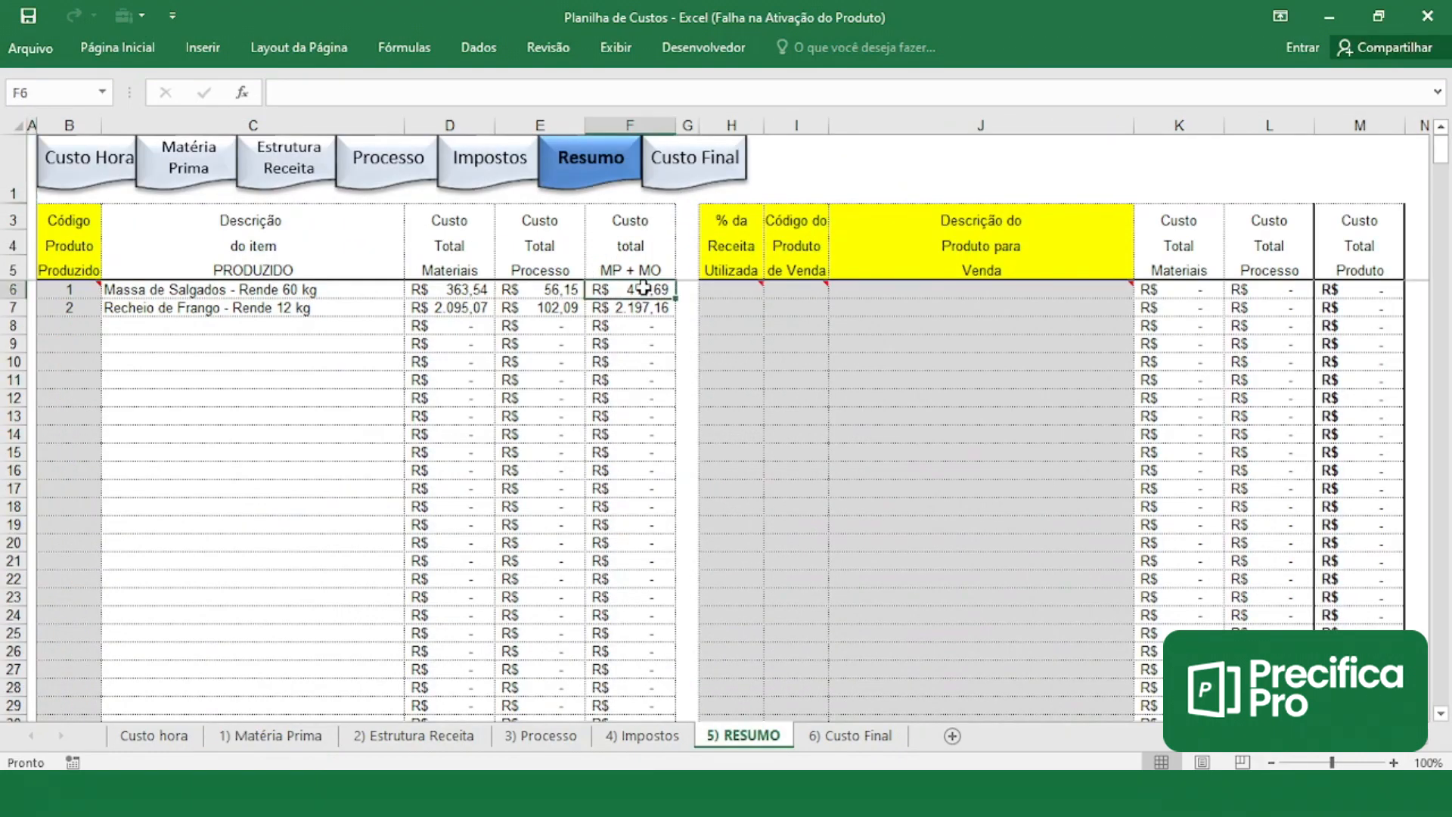
click(227, 176)
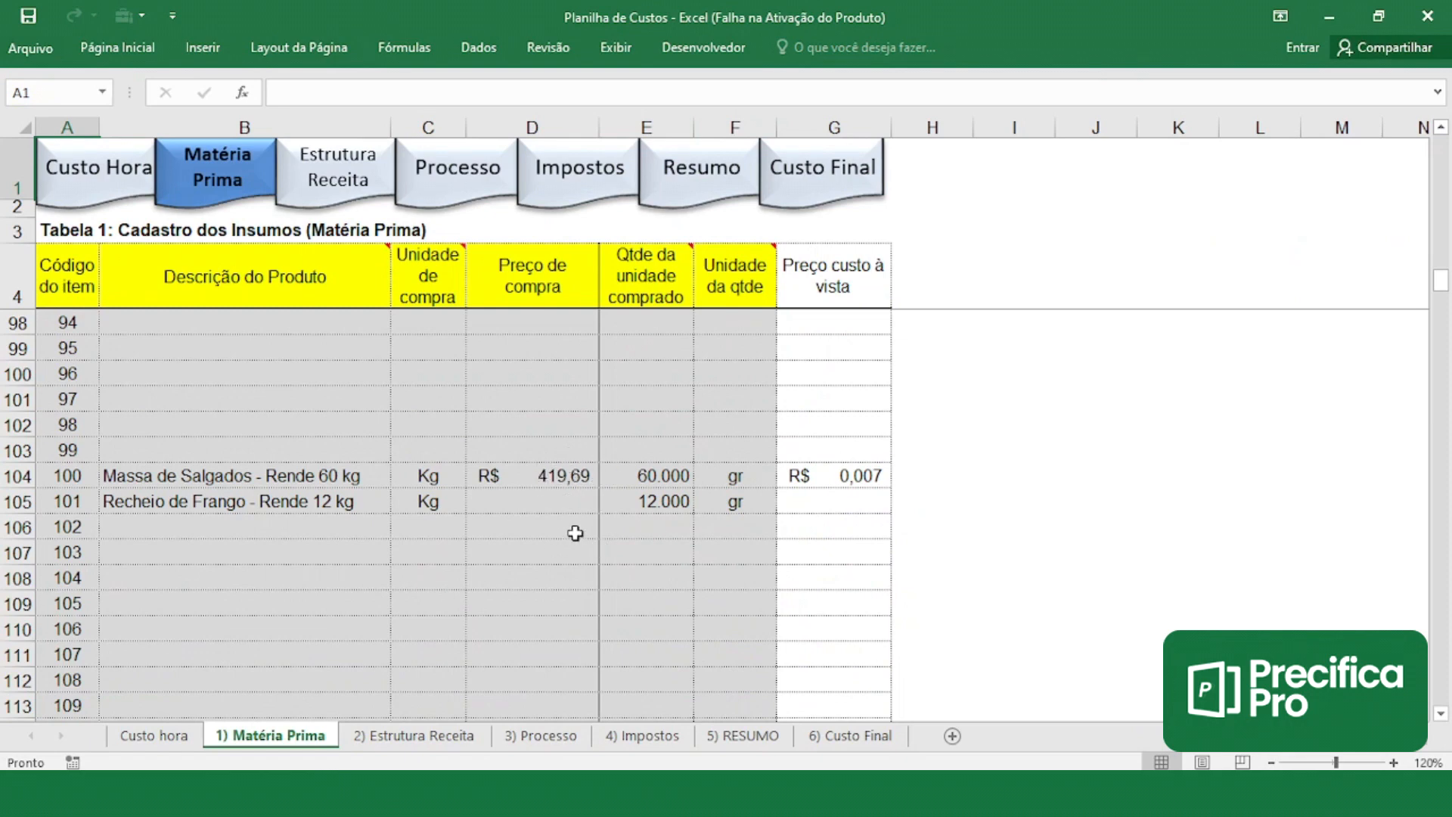
- Link item 101's purchase price to the chicken filling's total cost in Resumo, cell F7, and check item 100's quantity and unit cost
click(562, 506)
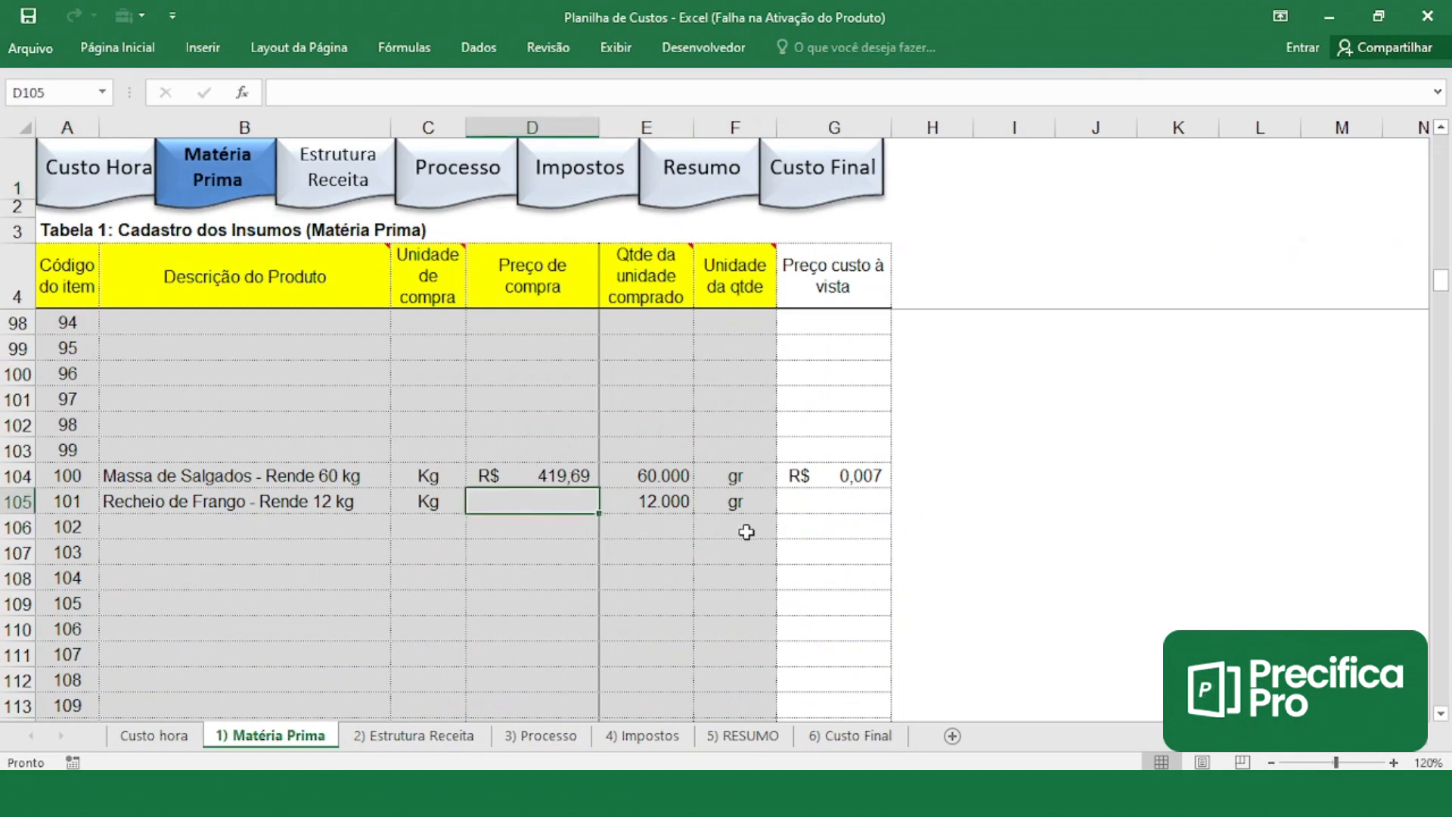
text(=)
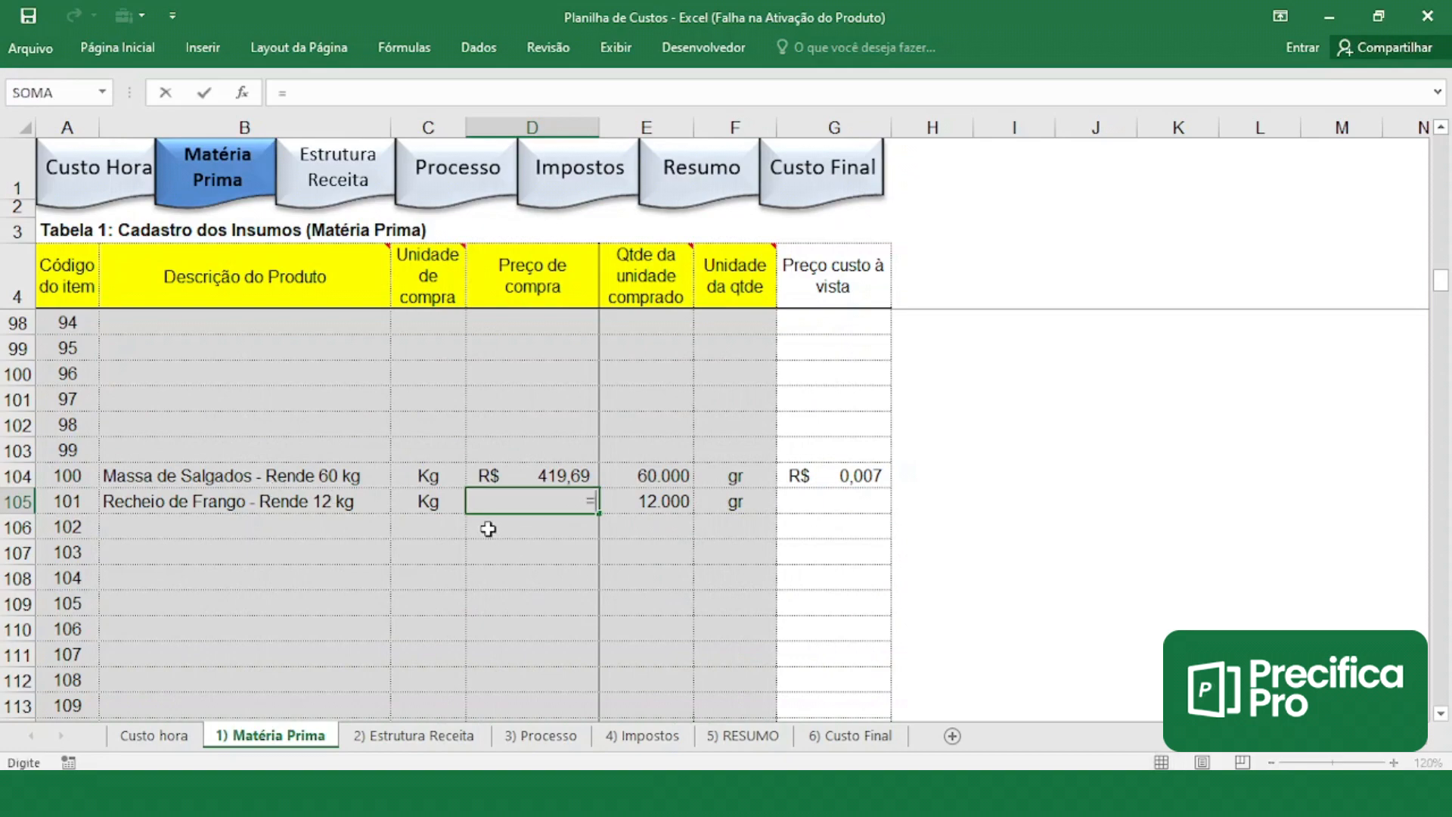
click(749, 738)
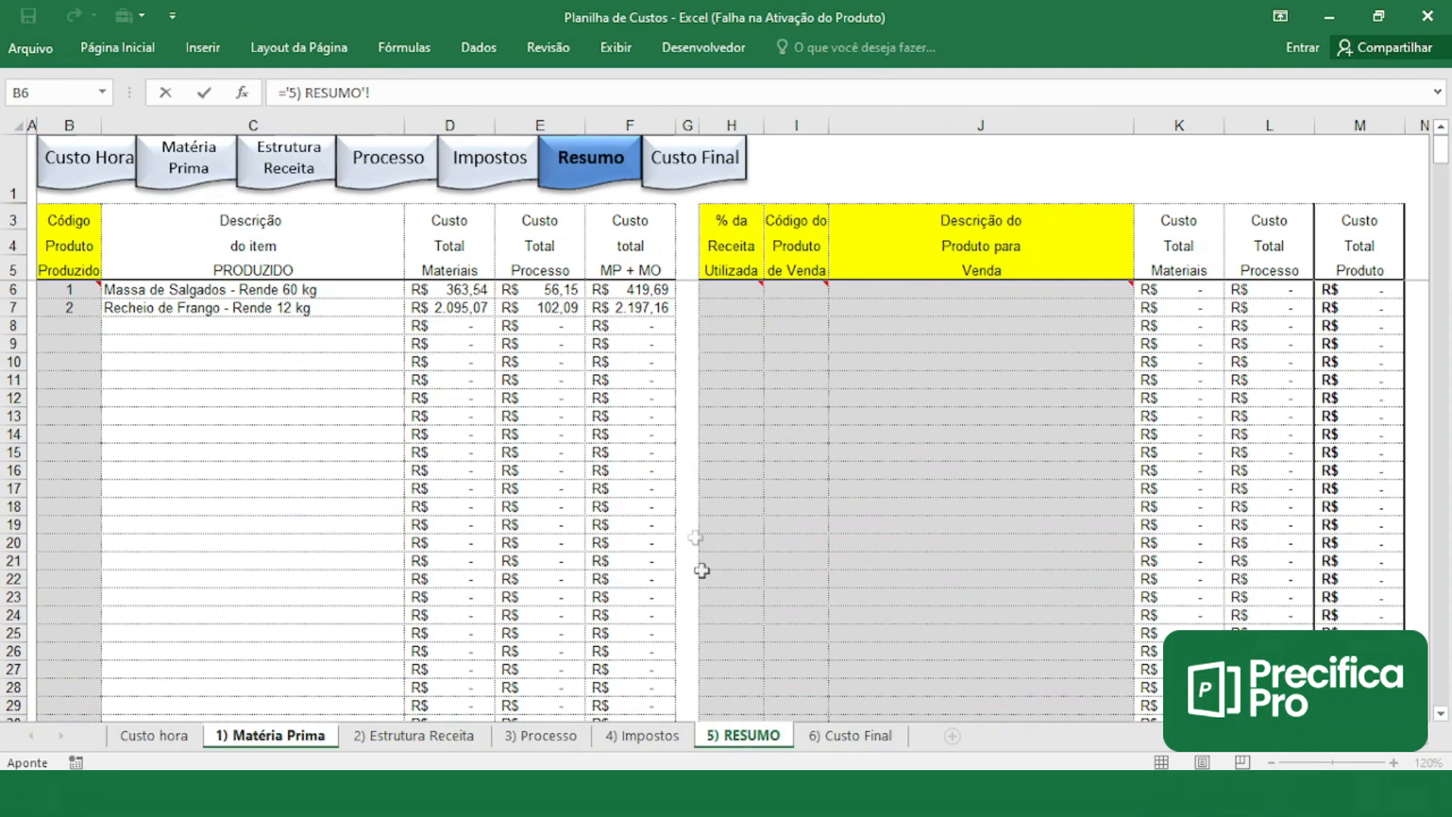
click(656, 308)
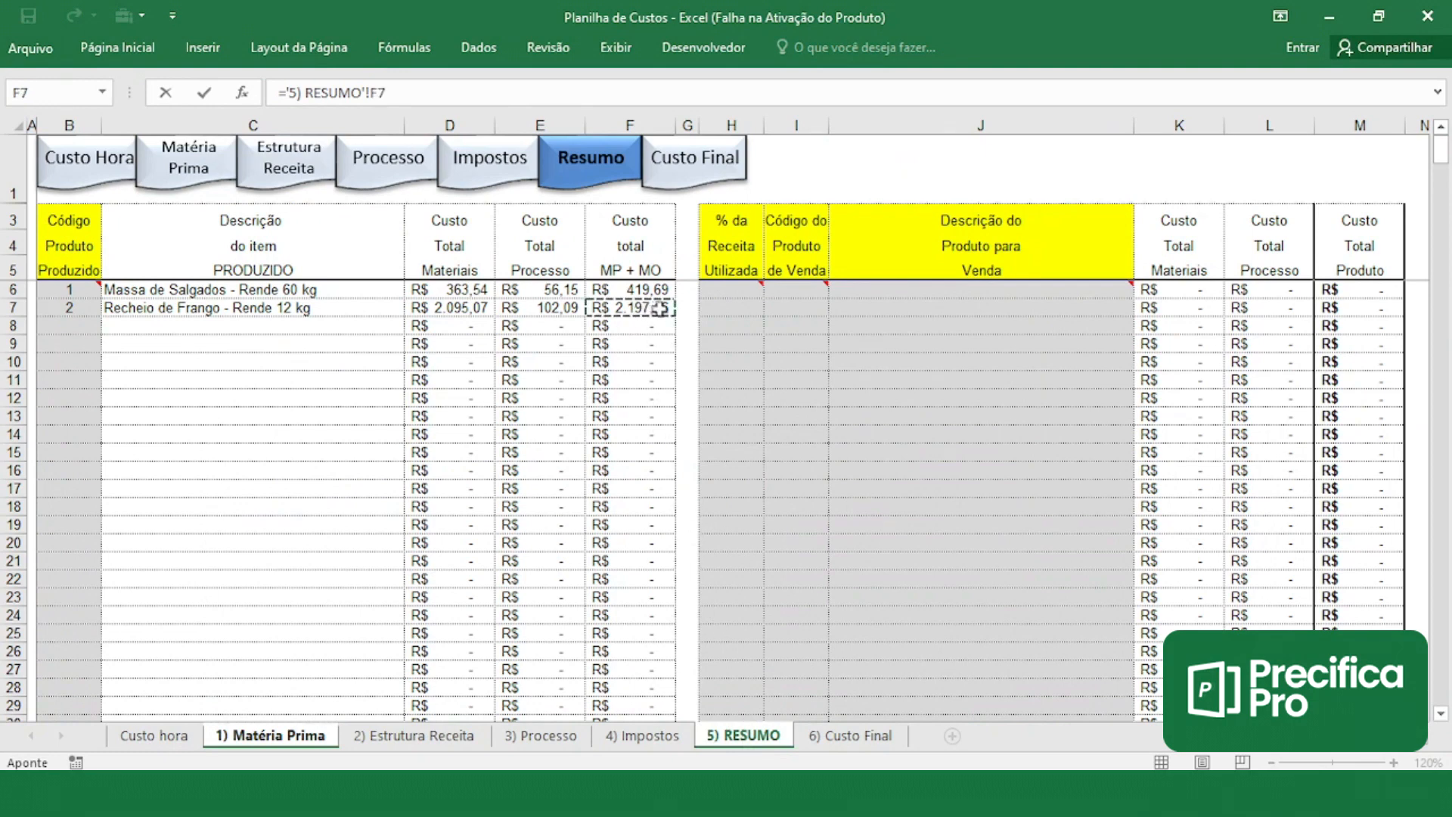
key(Return)
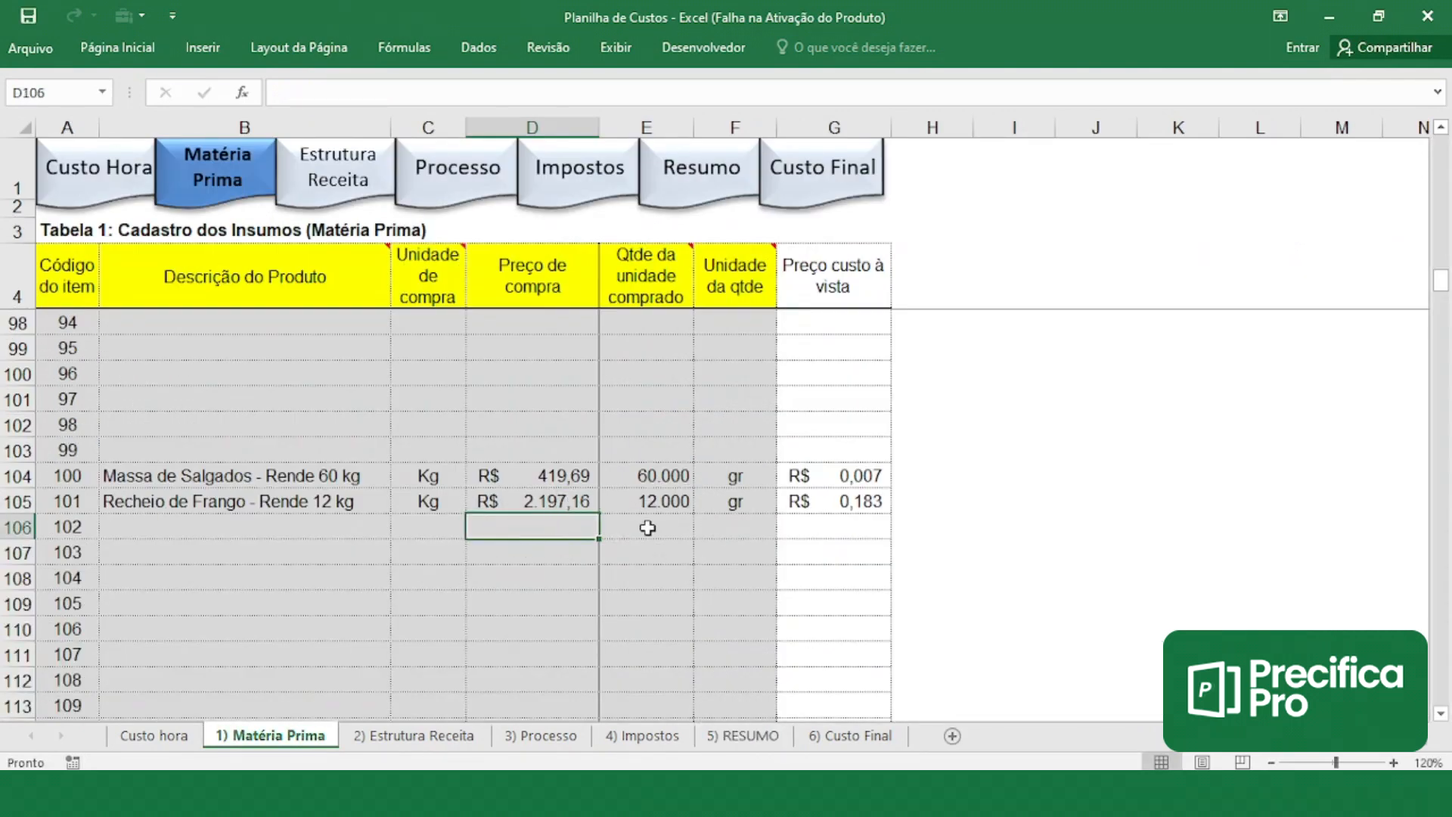
click(671, 476)
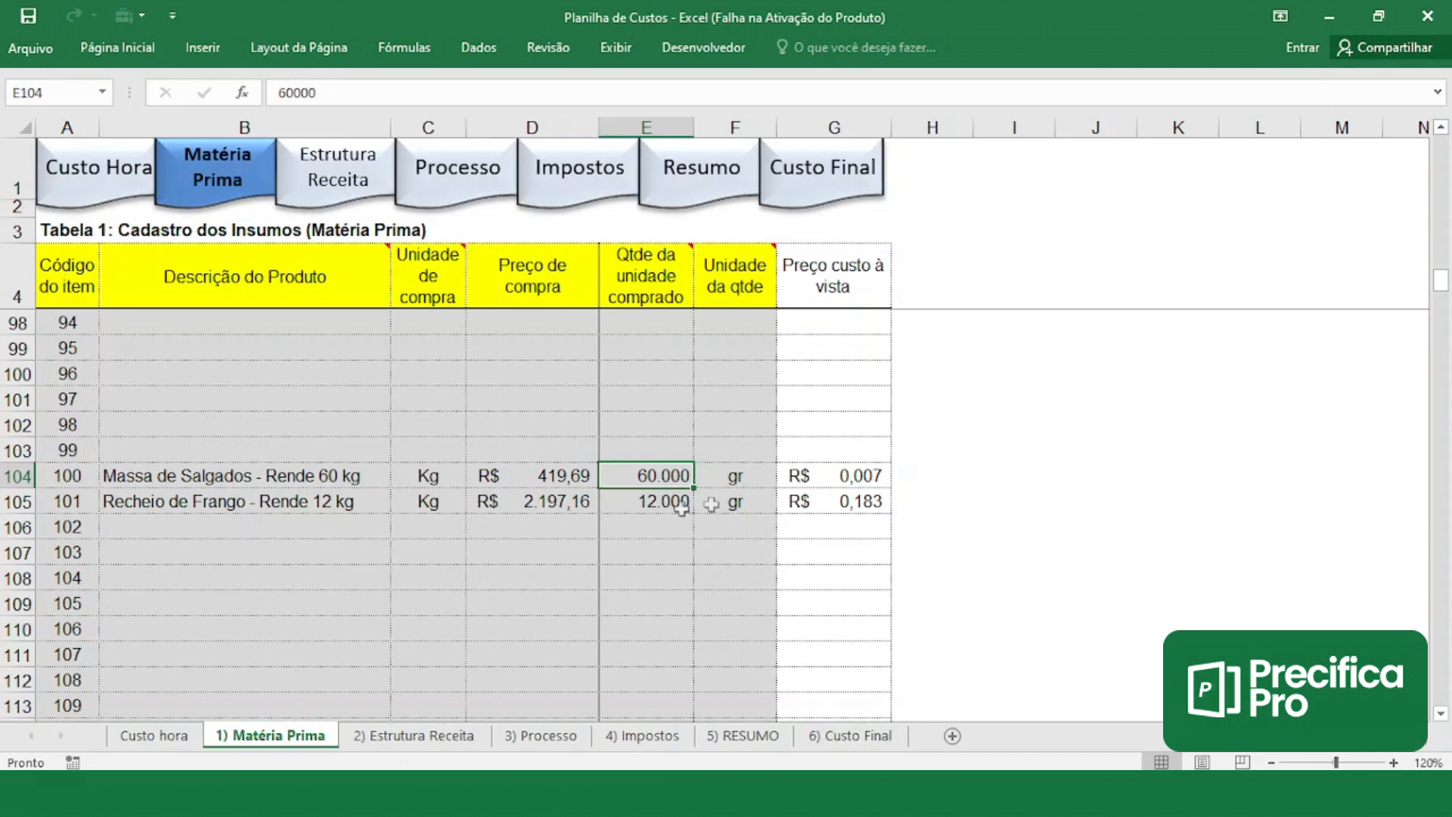
click(817, 476)
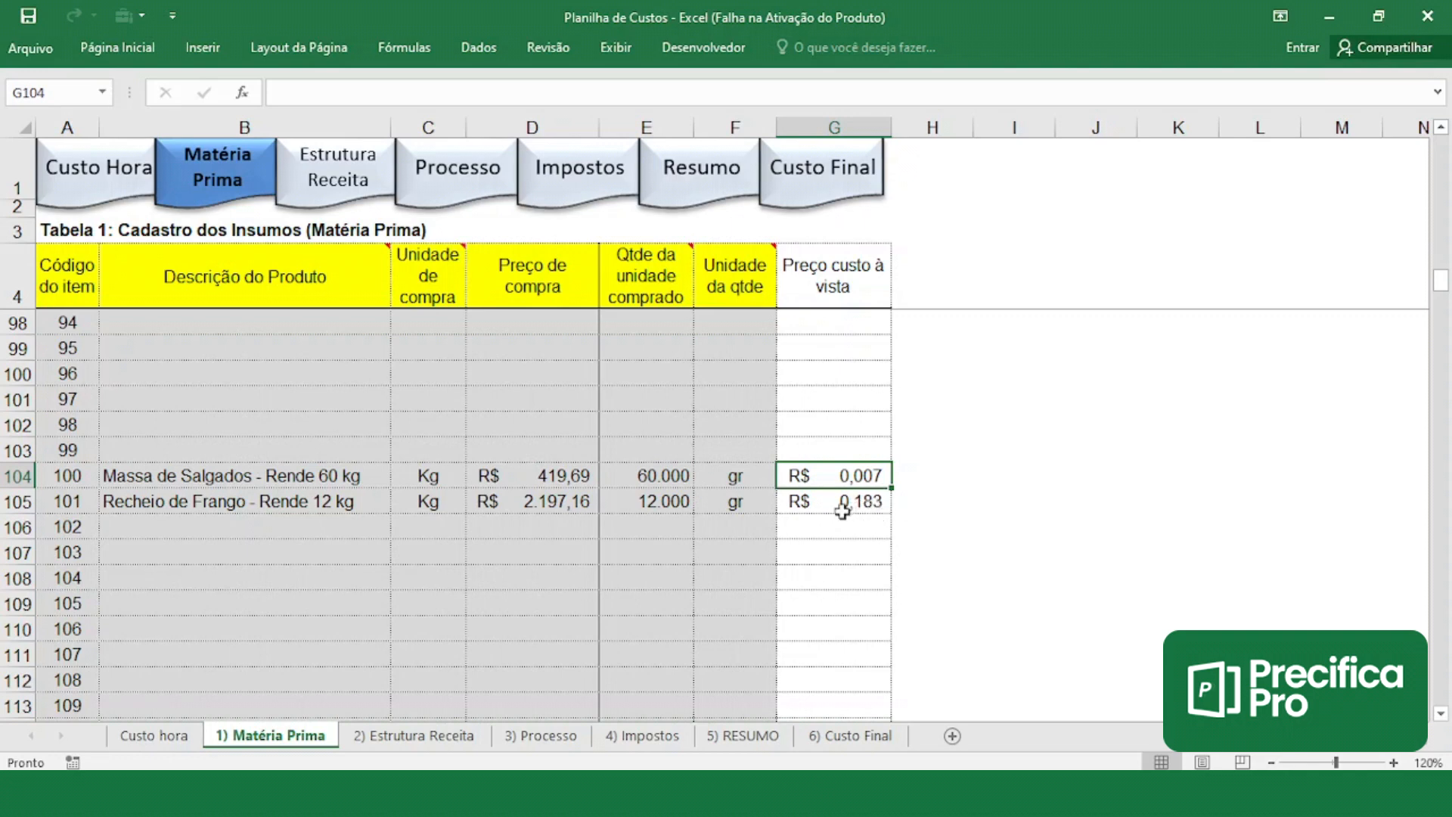
- Set the purchase prices of Farinha de Trigo - 25 kg to R$ 95,00 and Peito de Frango S/ Osso to R$ 25,00
scroll(577, 532, up, 20)
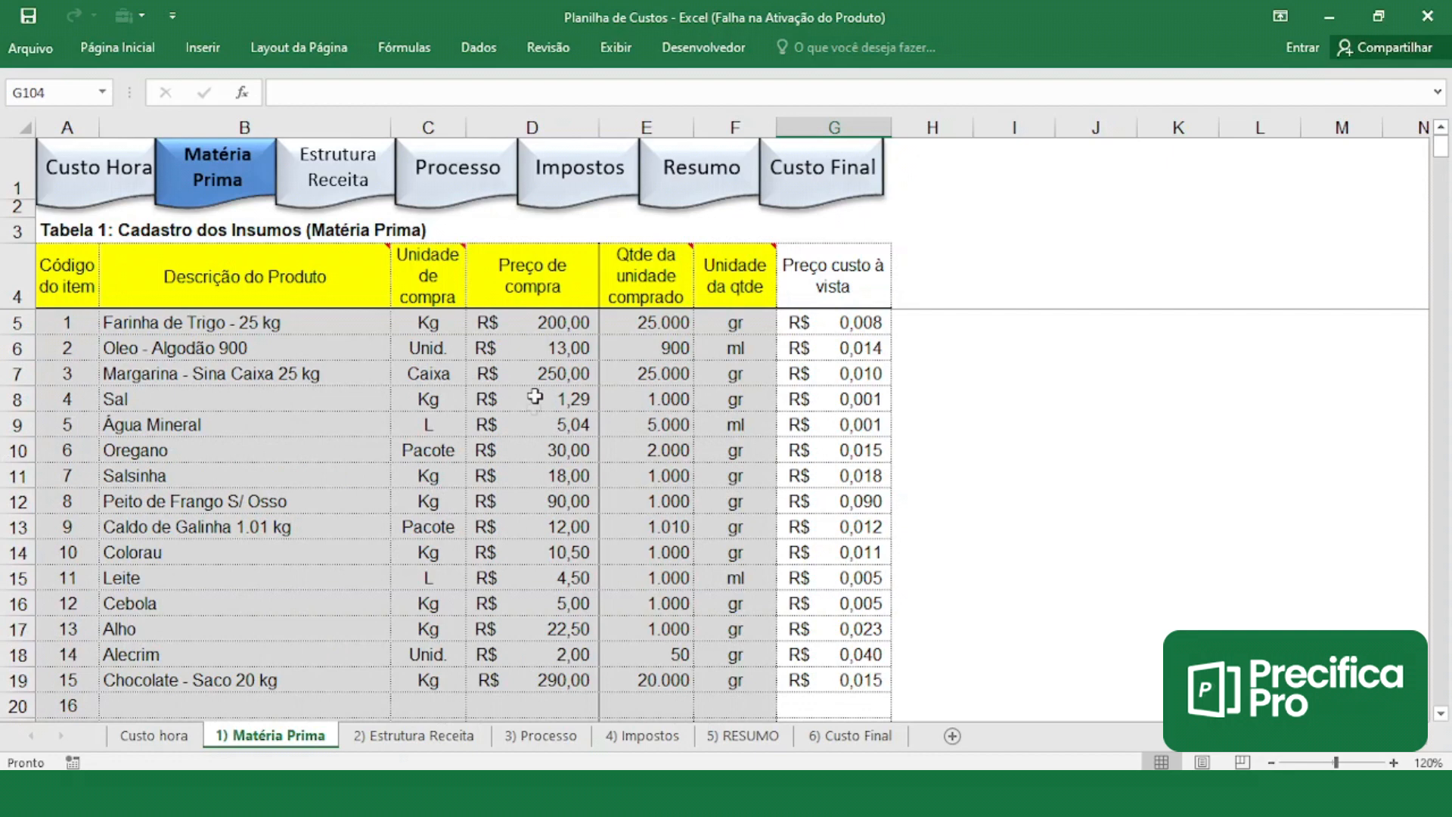
click(558, 325)
text(9)
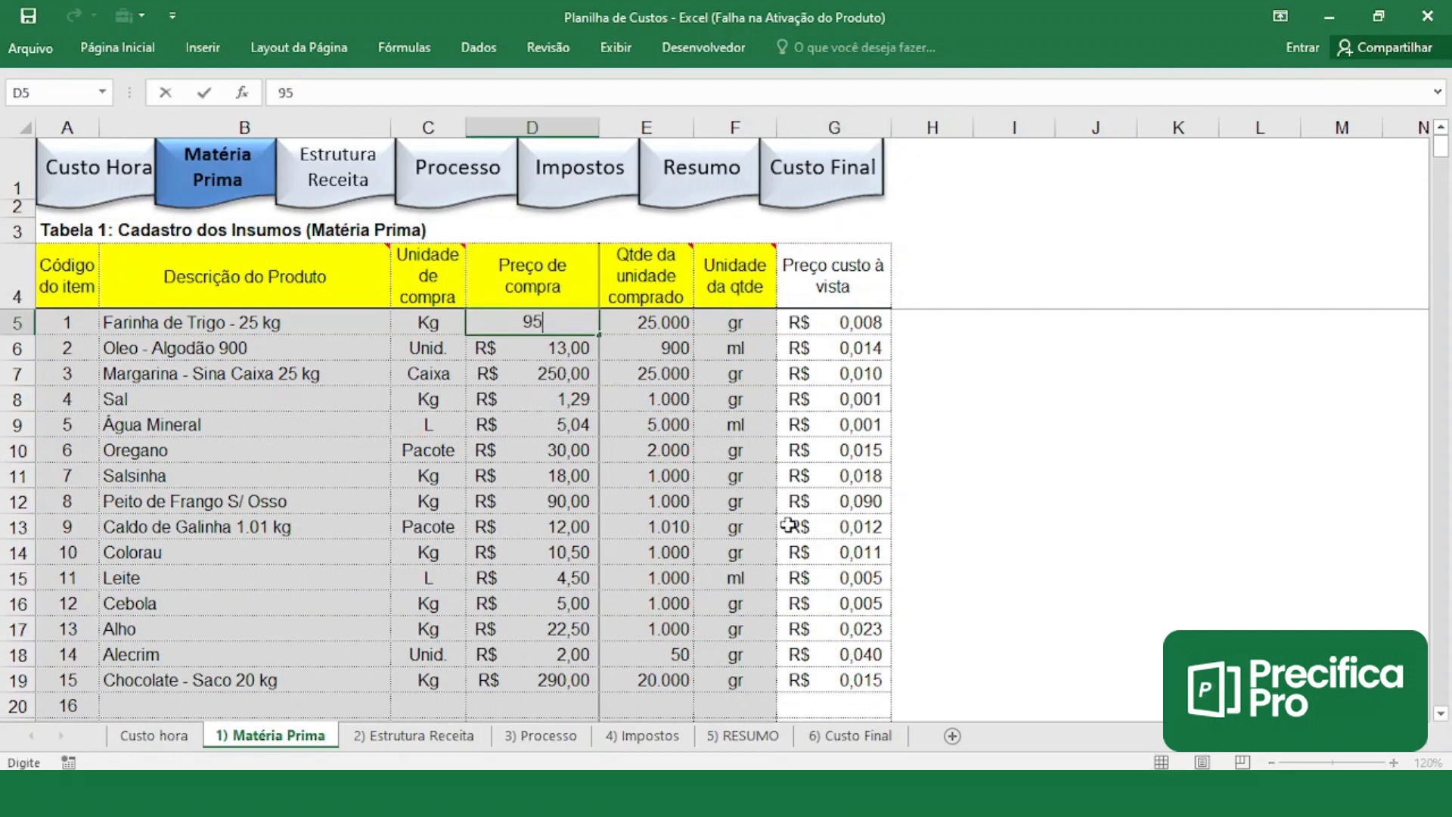
text(5)
key(Return)
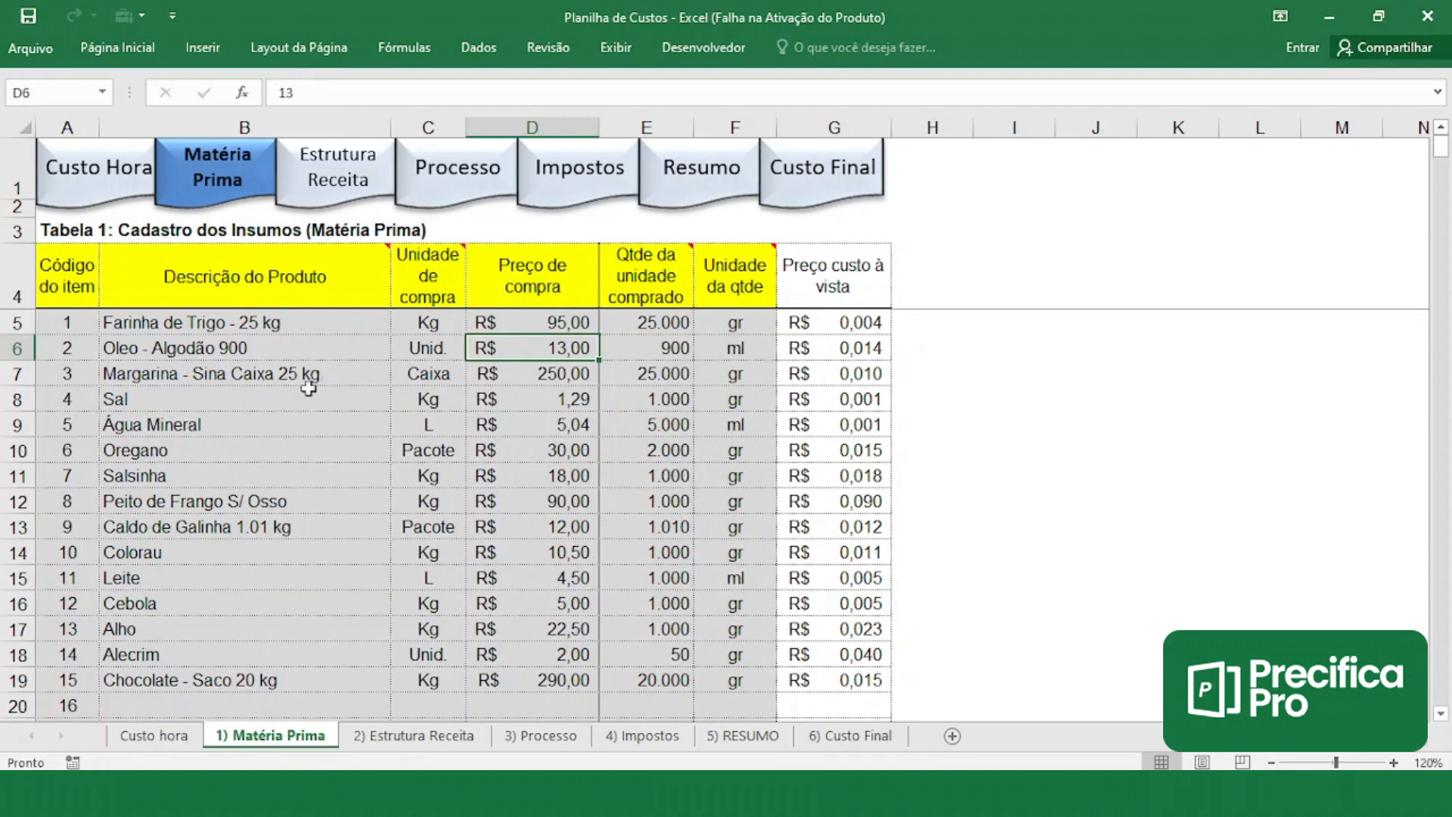
click(528, 500)
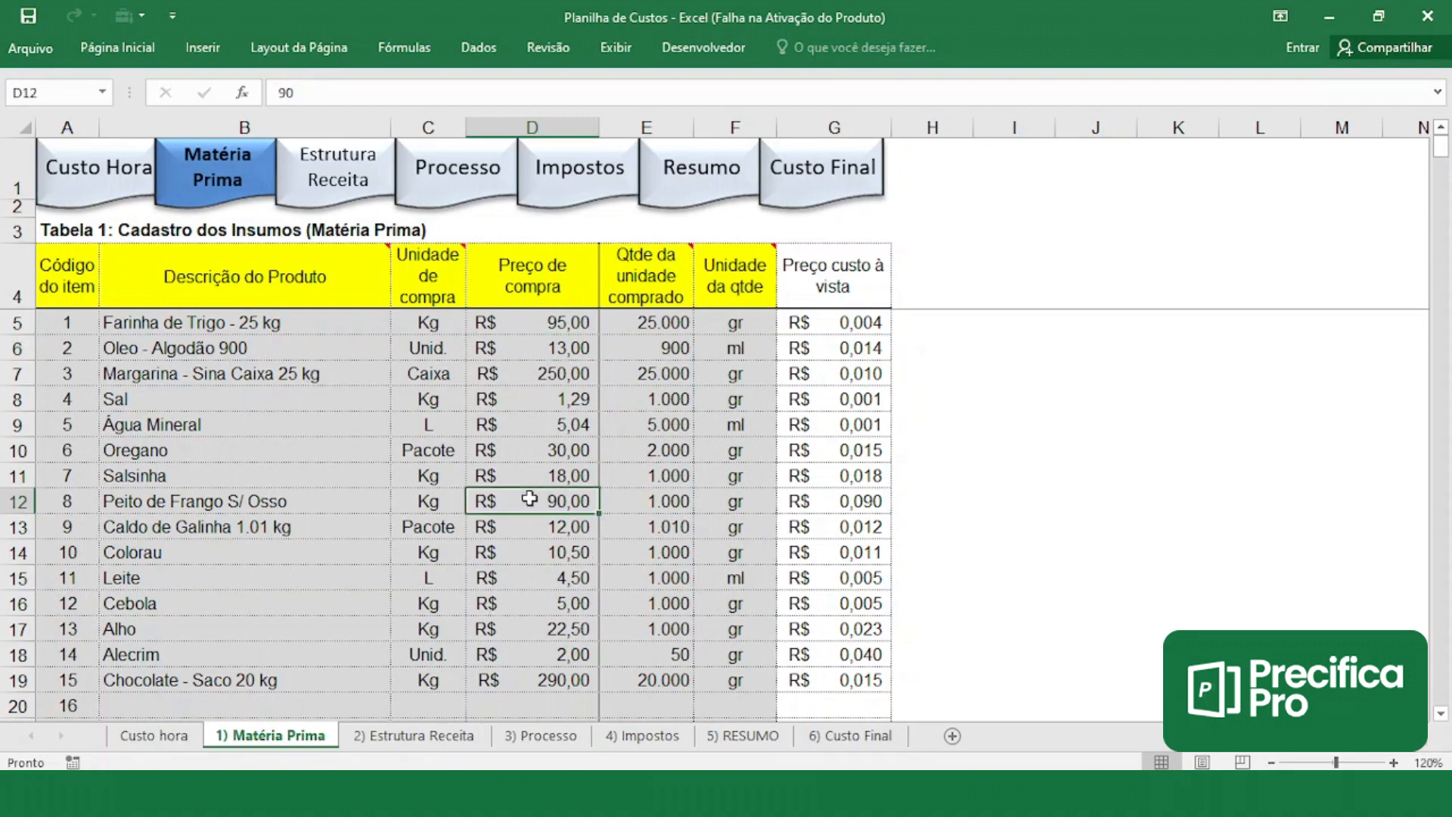
text(25)
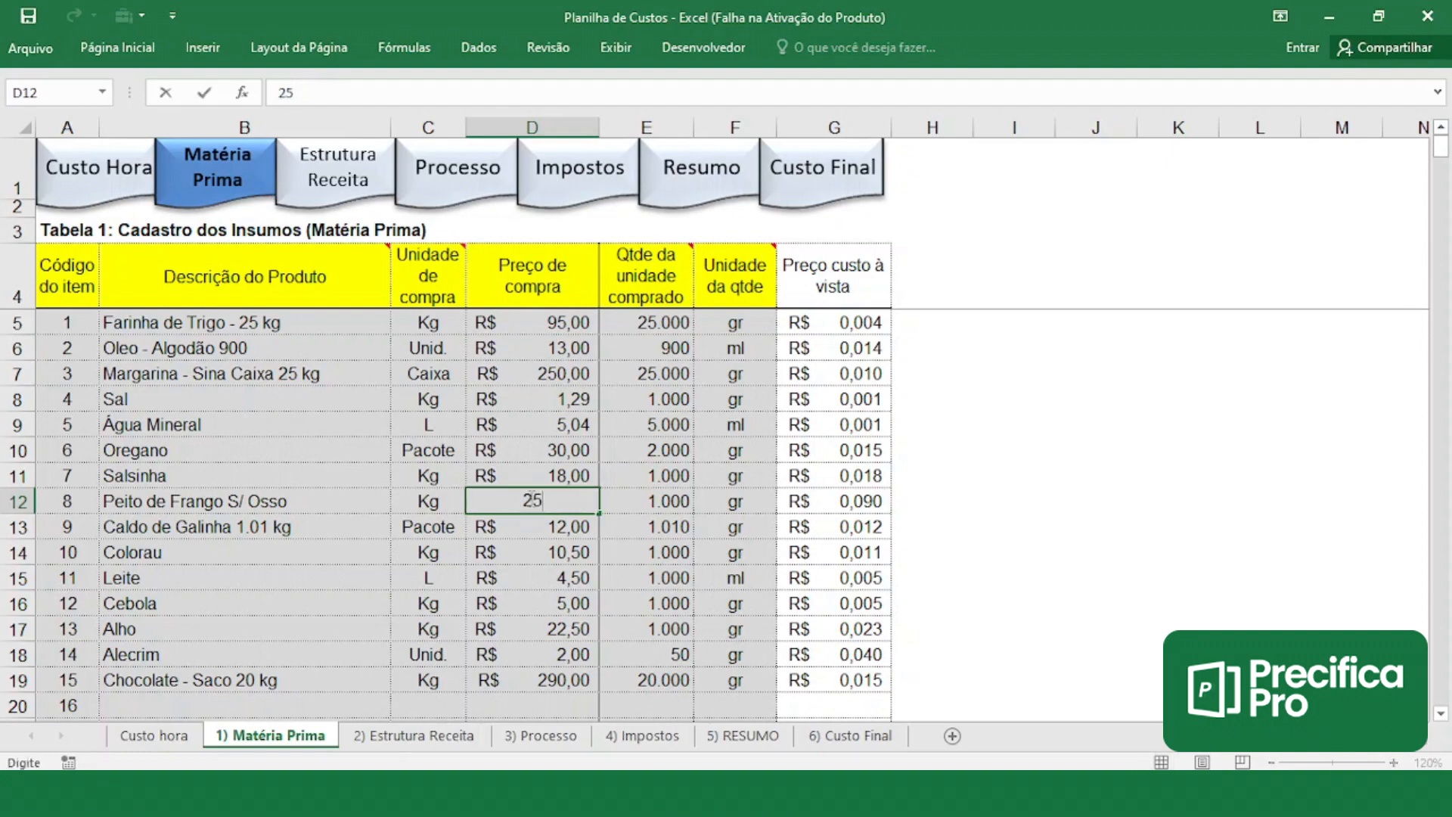
key(Return)
- Check the recipes' total costs in Resumo against the linked purchase prices of items 100 and 101 in Matéria Prima
click(677, 198)
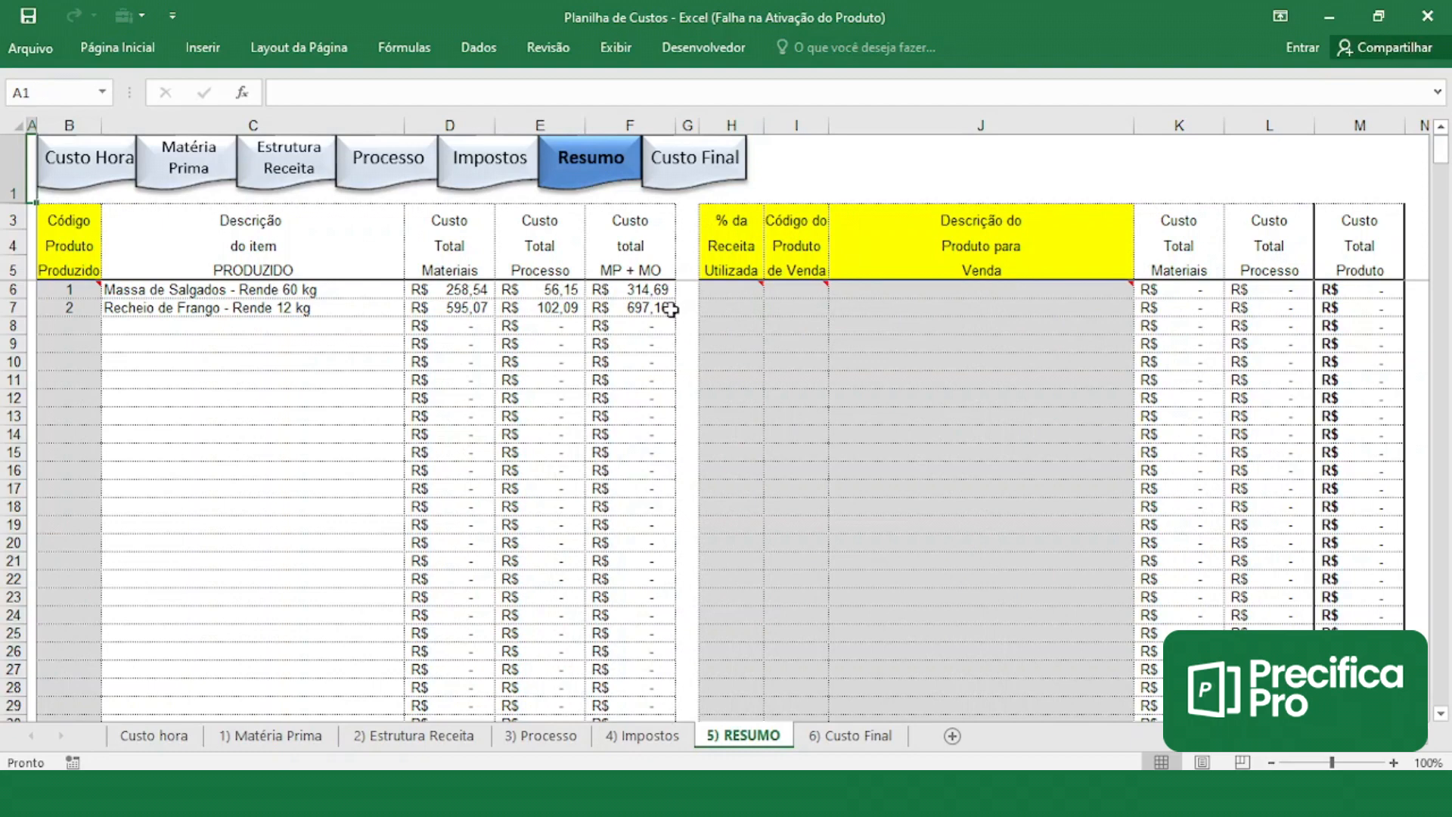
click(189, 167)
scroll(378, 416, down, 6)
scroll(378, 416, down, 20)
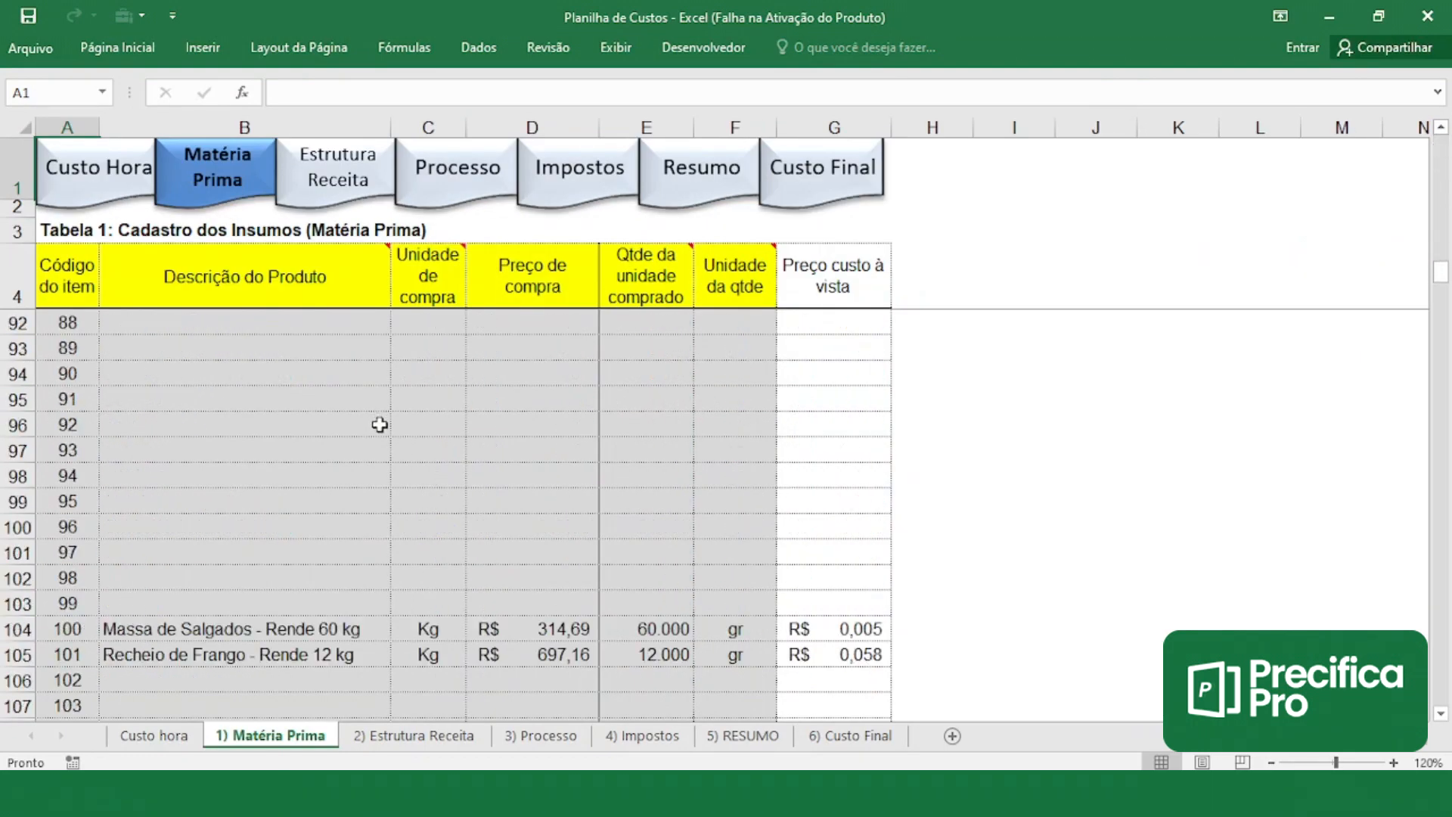
scroll(379, 424, down, 2)
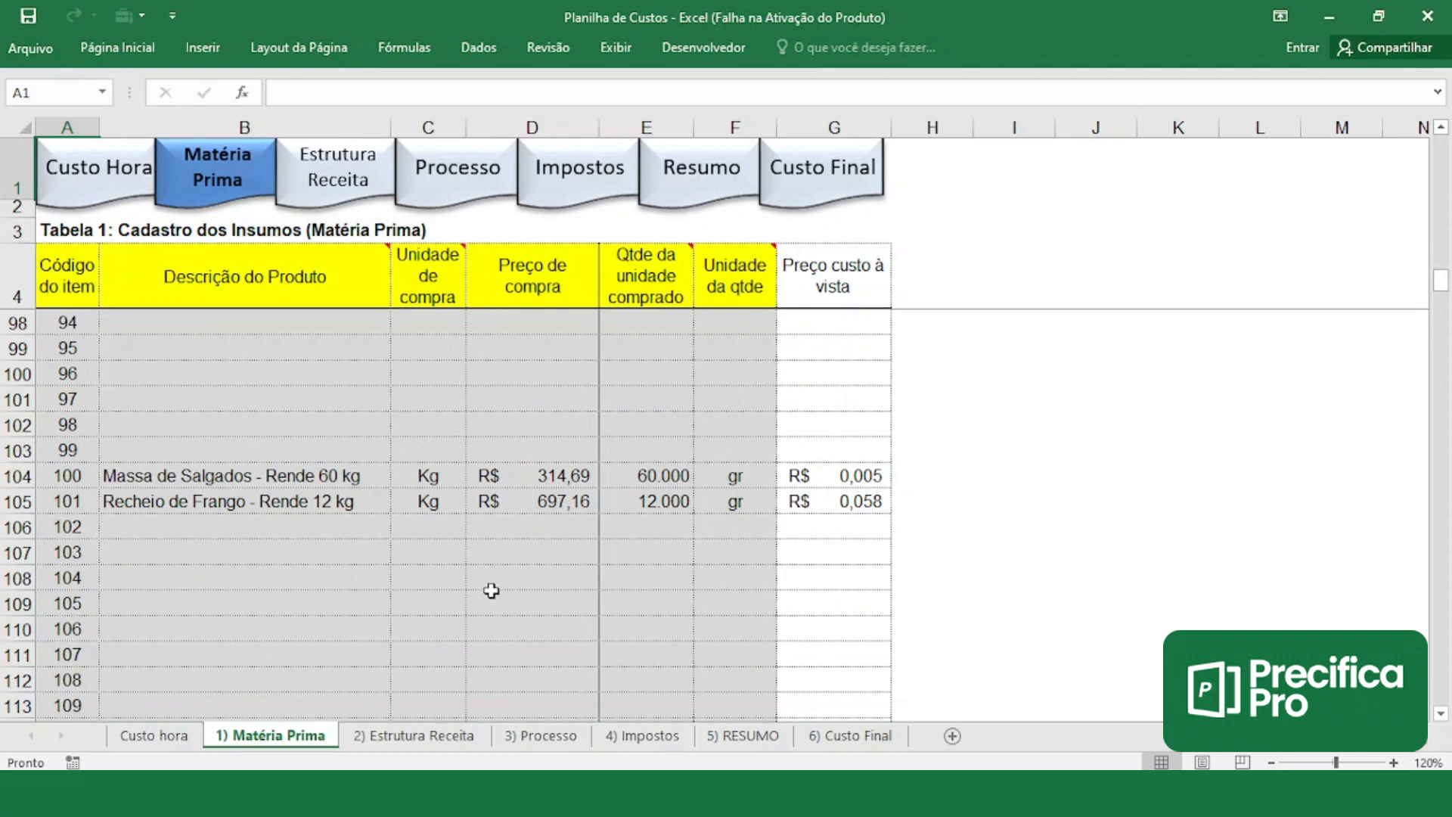
- Review the dough and chicken filling rows in Matéria Prima, from their descriptions to their purchase prices and unit costs
drag(227, 476, 847, 503)
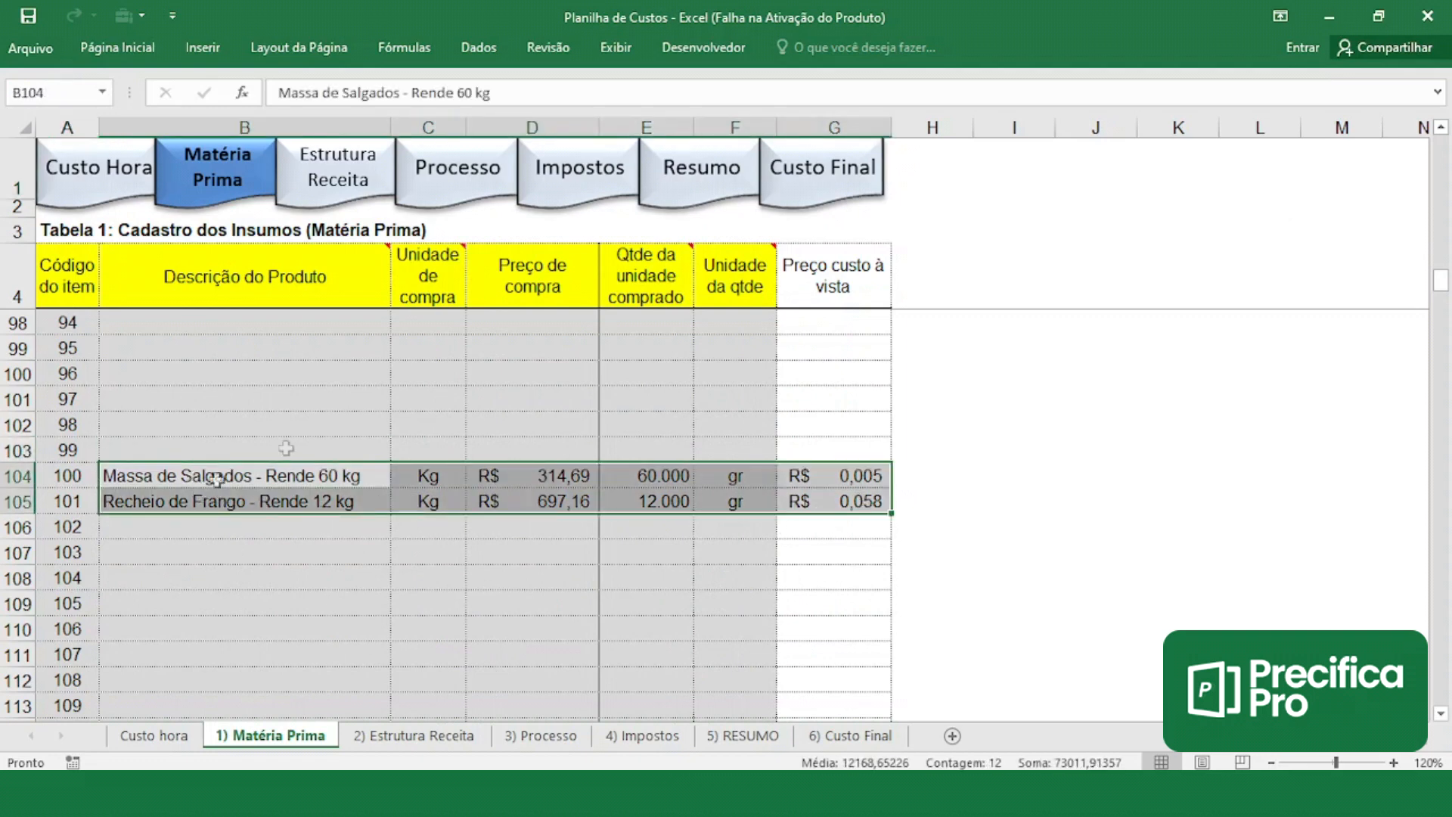
click(407, 433)
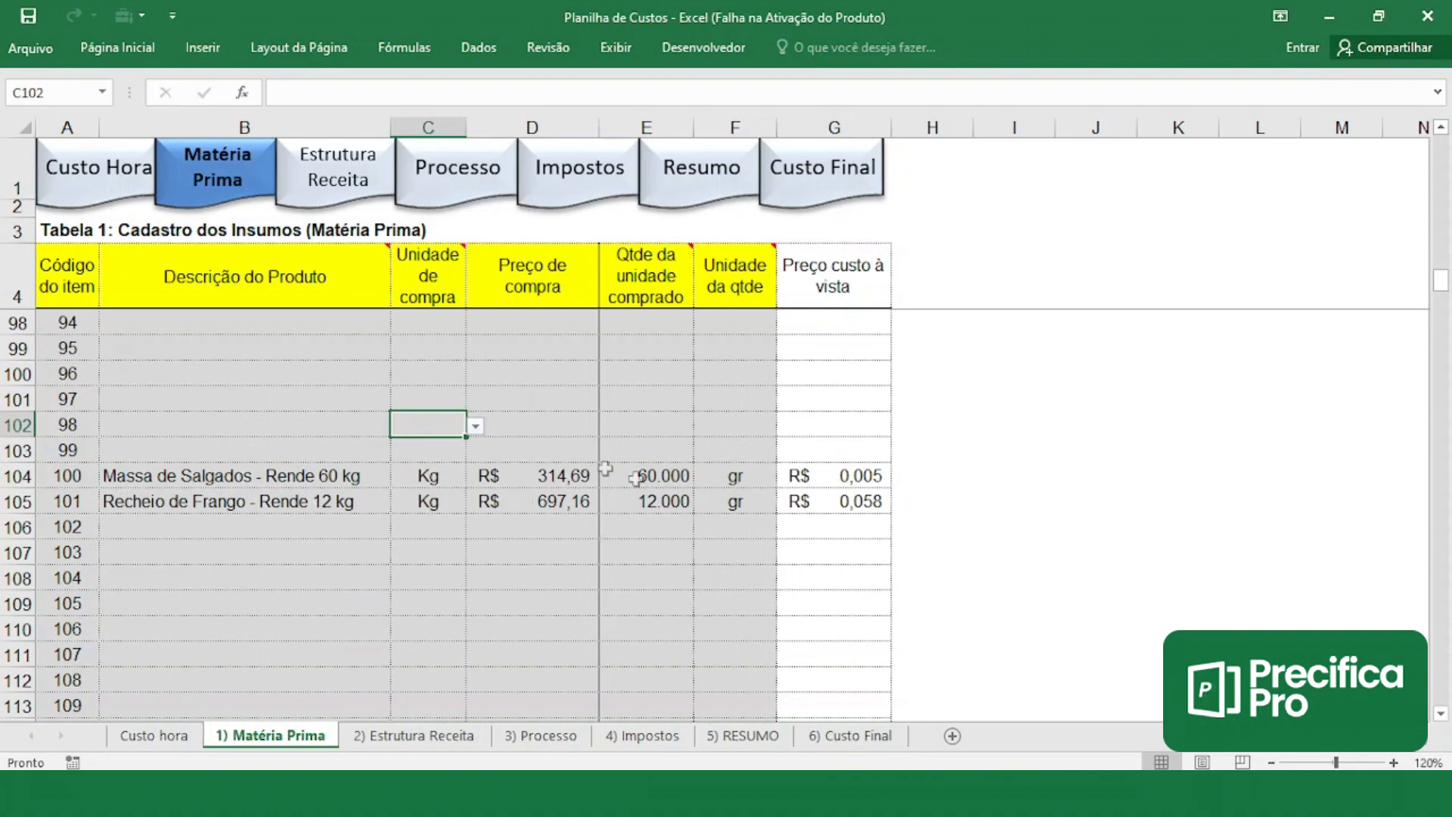
click(352, 497)
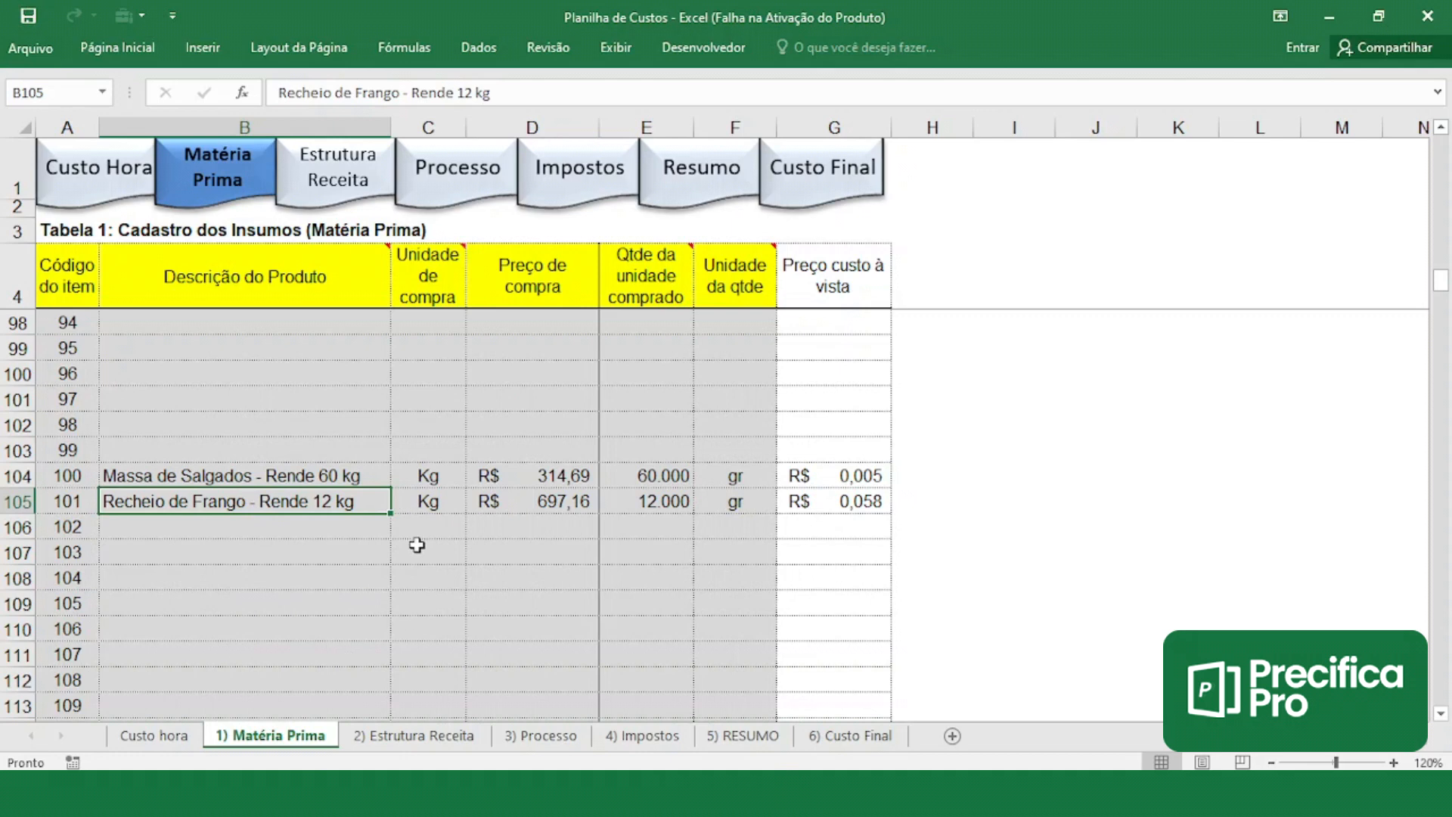
scroll(398, 573, up, 13)
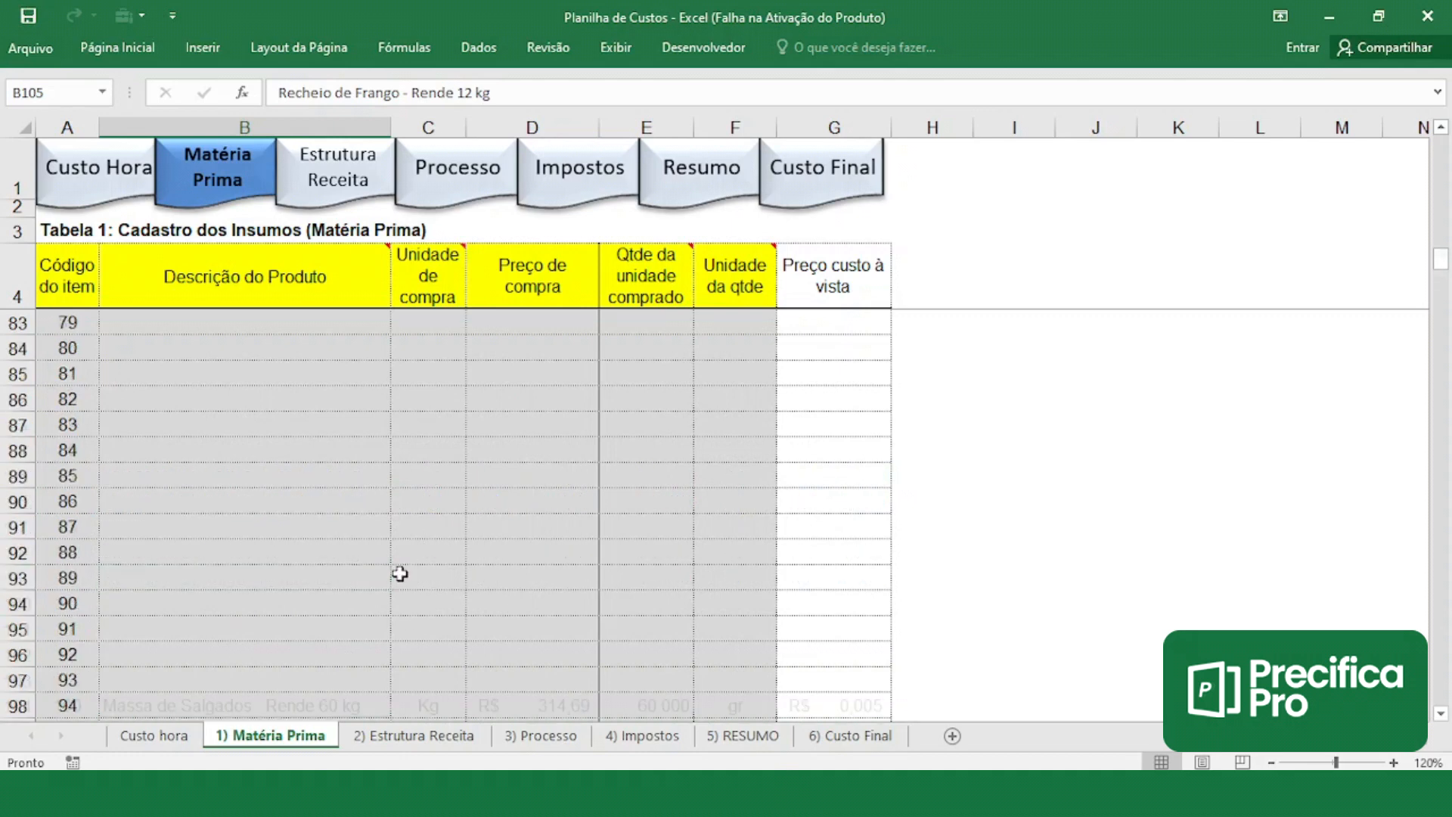
scroll(338, 552, down, 13)
click(218, 477)
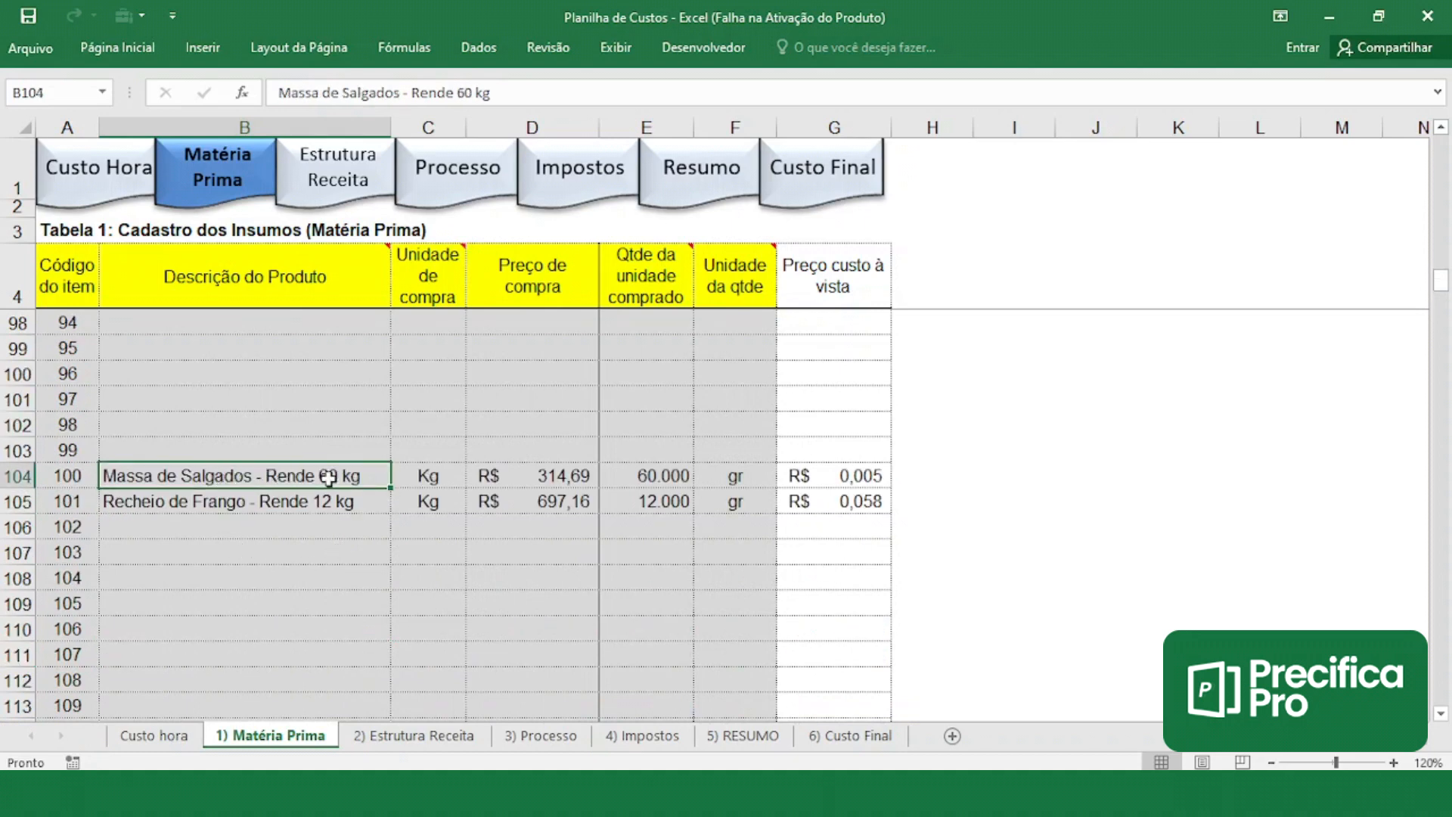
drag(331, 474, 524, 474)
drag(282, 508, 534, 509)
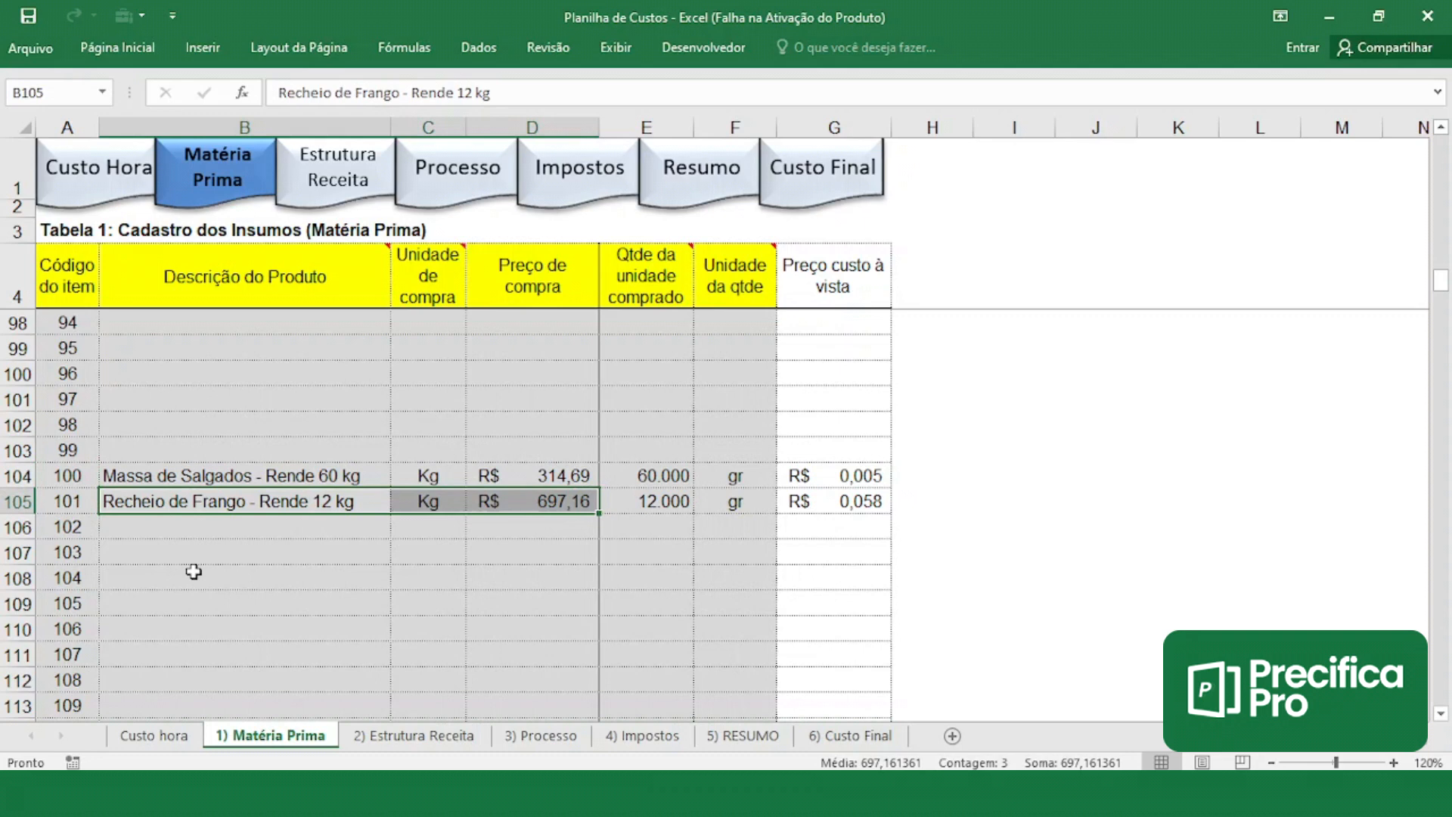
- Add Farinha de Rosca as item 16 in Matéria Prima, with Saco as its purchase unit
scroll(251, 556, up, 20)
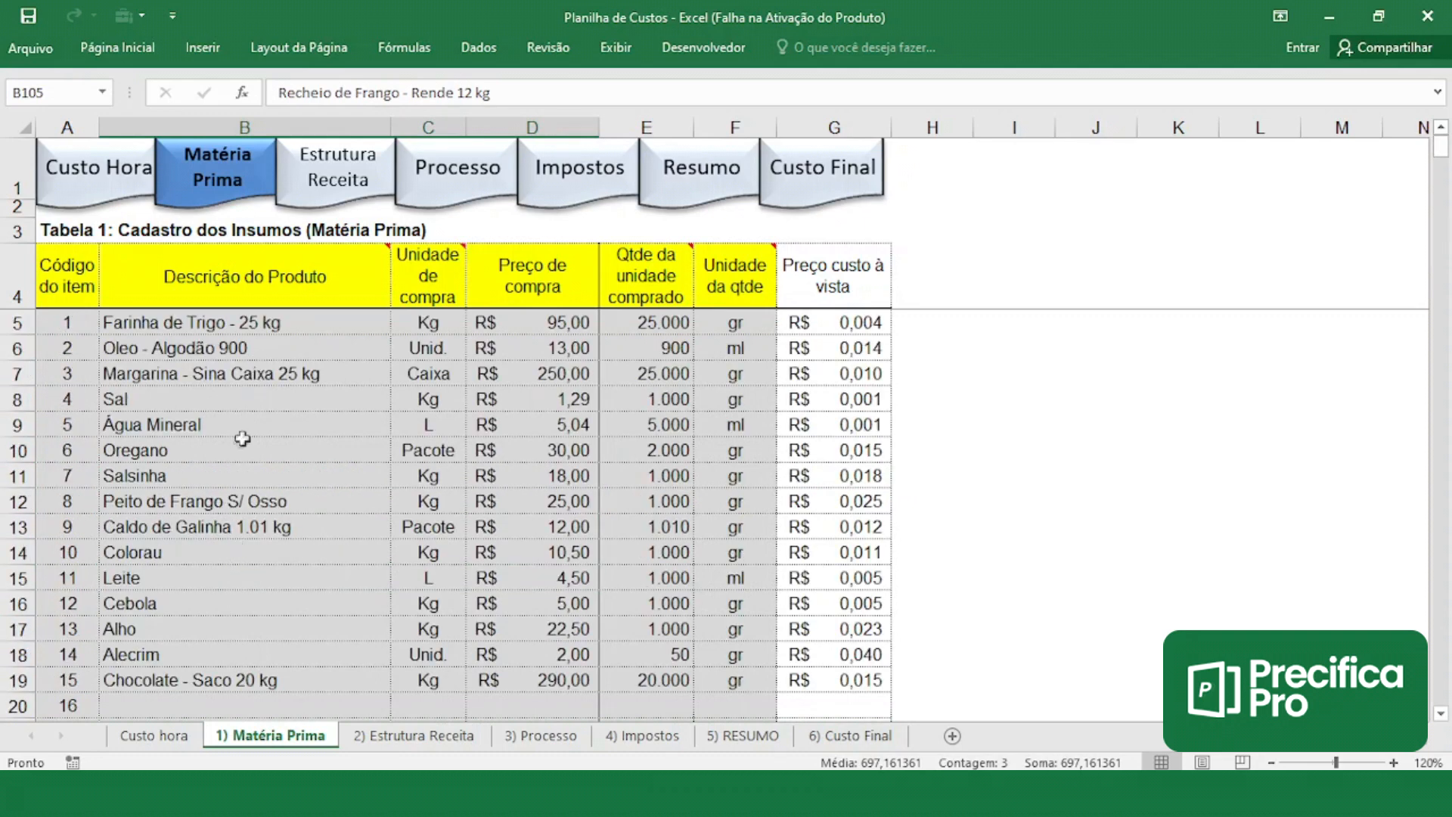
click(141, 709)
text(Far)
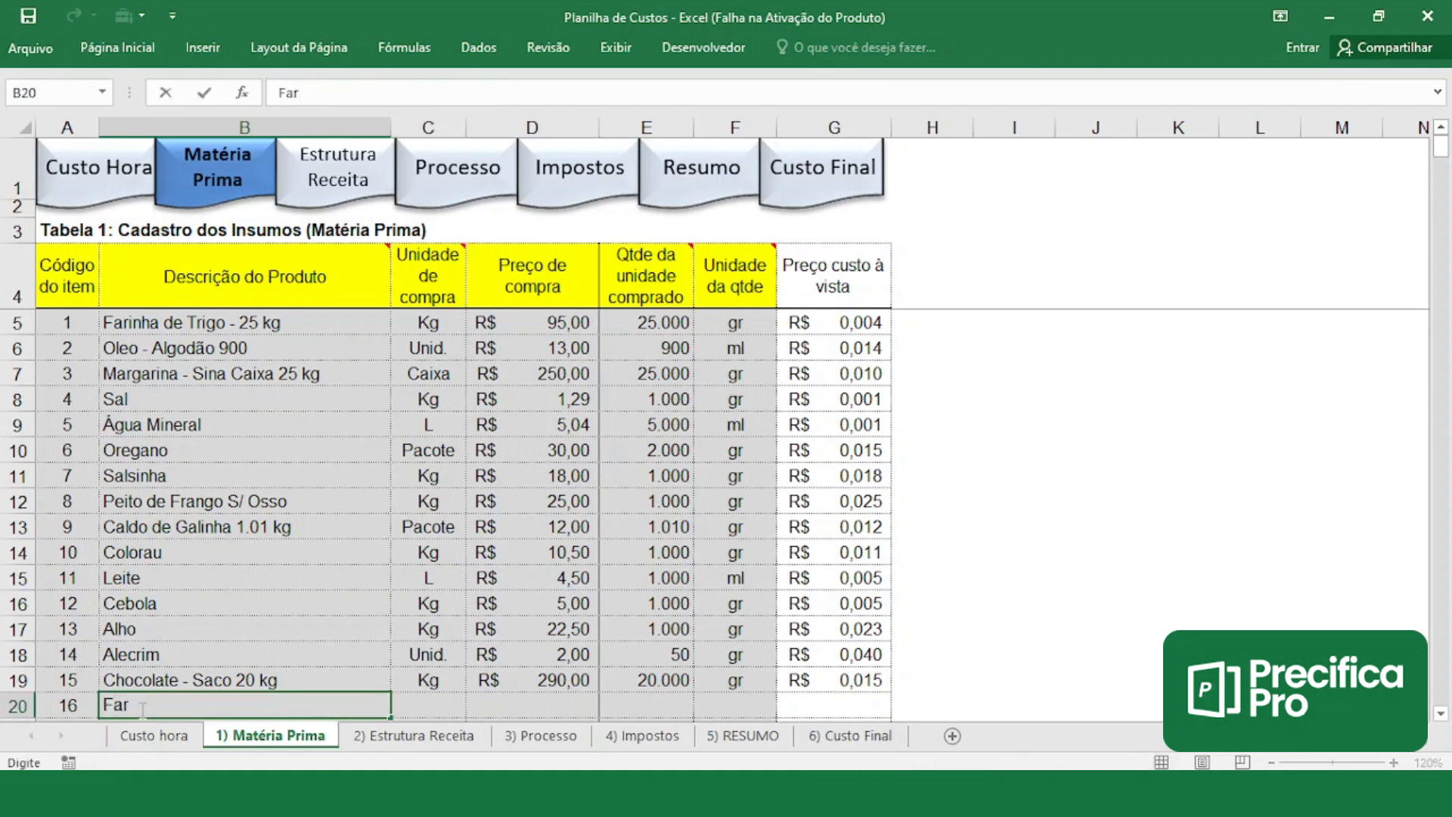
text(inha de)
text( Rso)
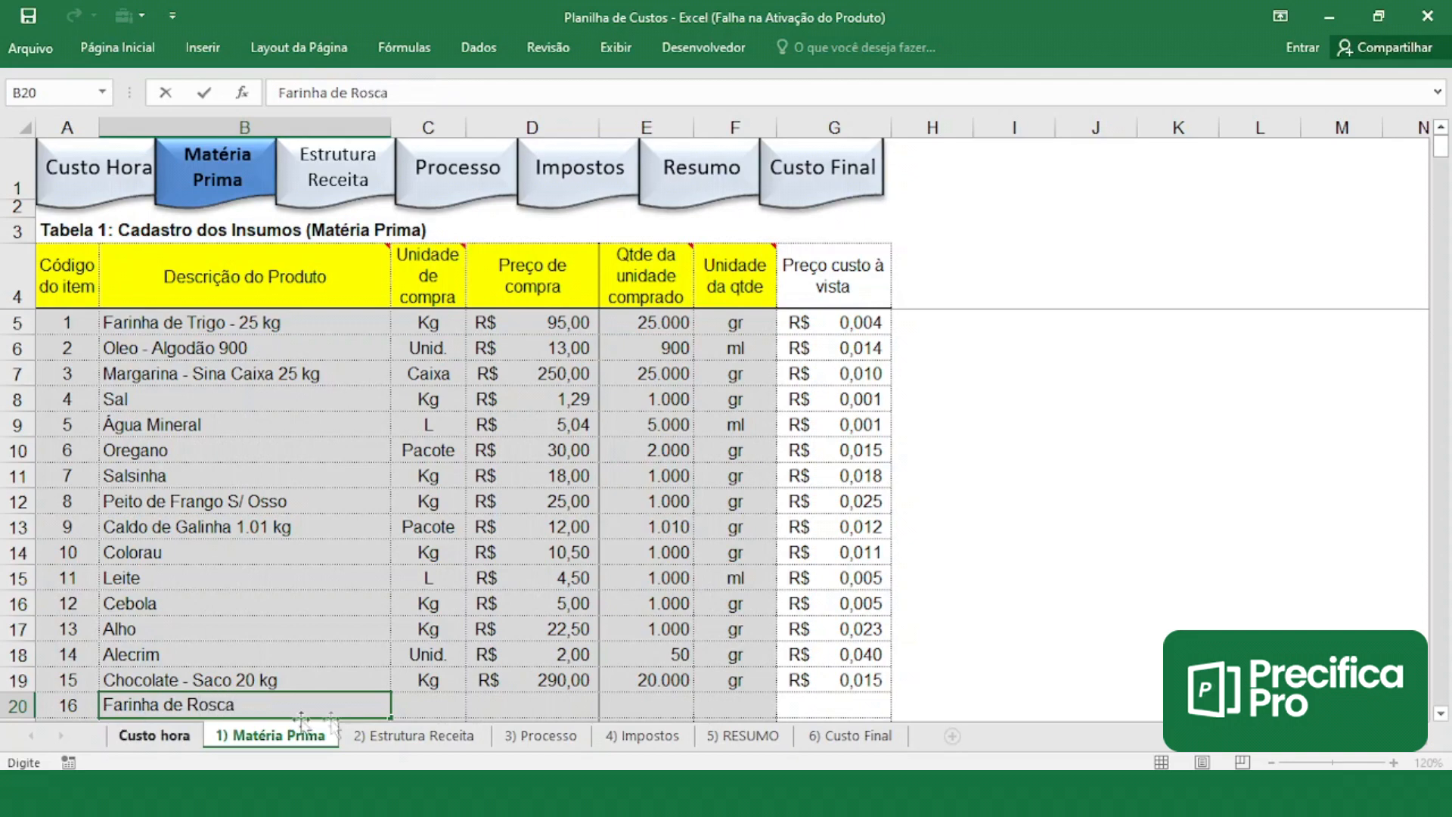
click(452, 706)
click(475, 707)
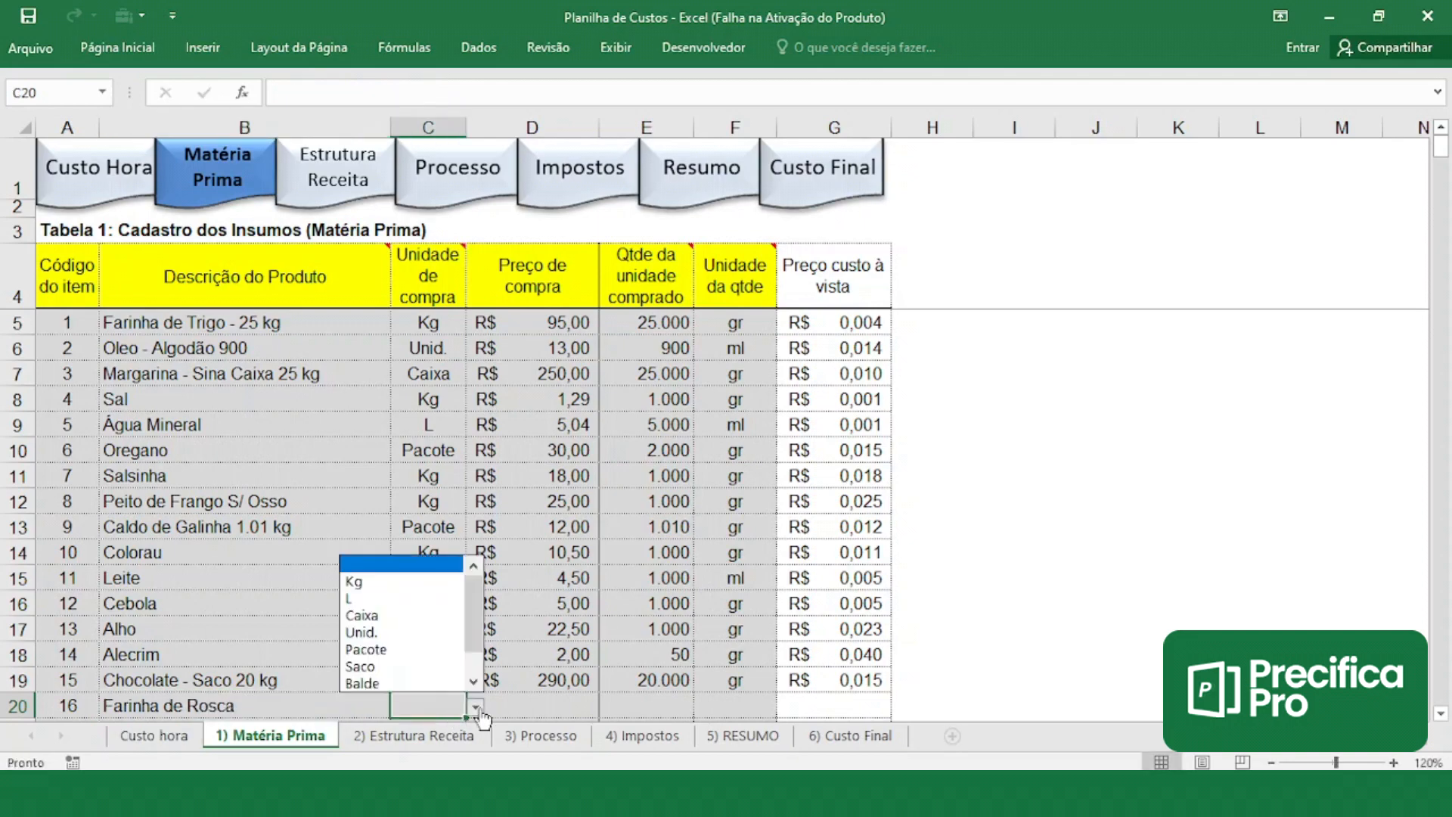
click(454, 667)
- Set the purchase price of Farinha de Rosca to R$ 300,00
scroll(503, 632, down, 3)
click(542, 469)
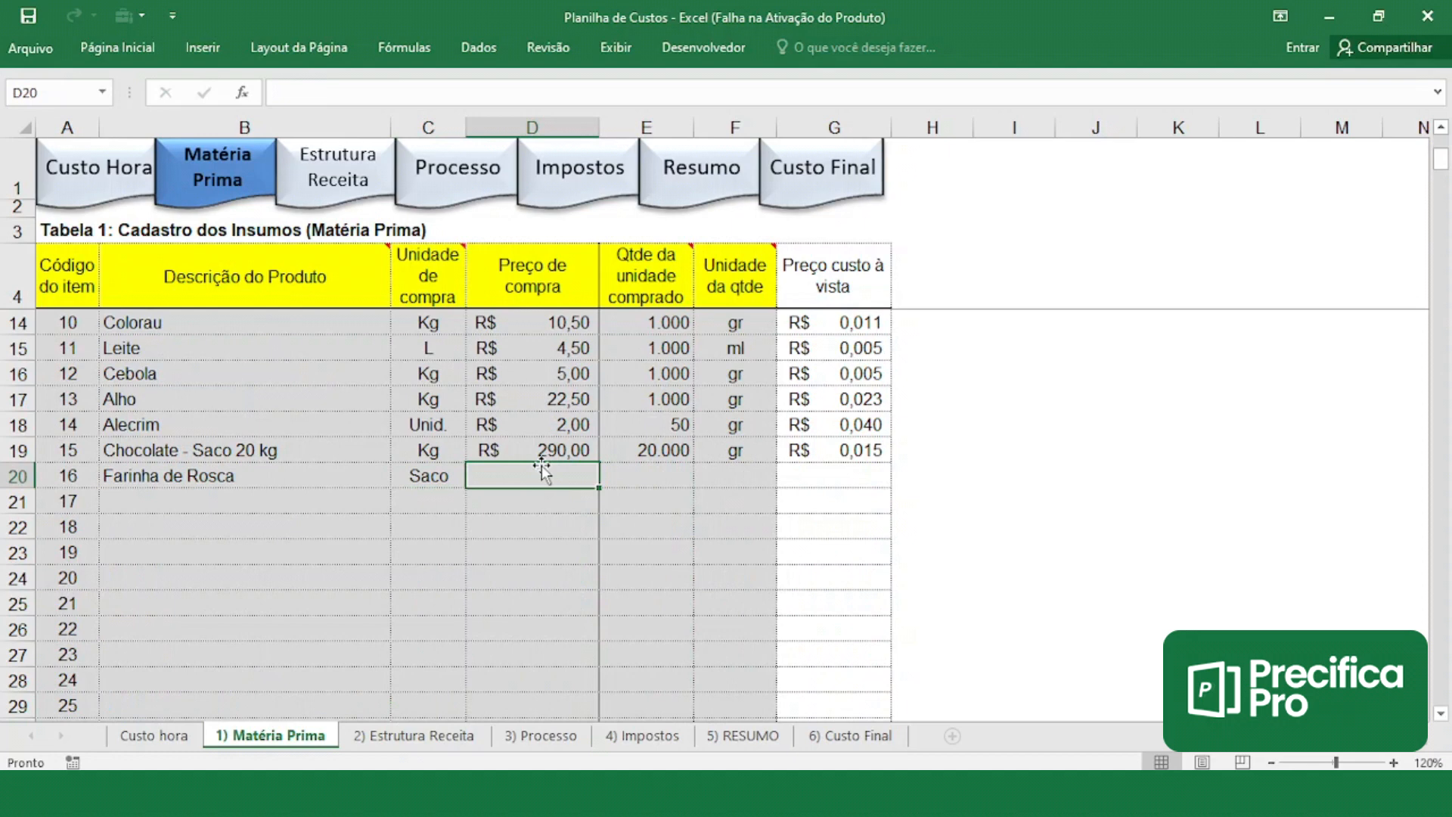
text(300)
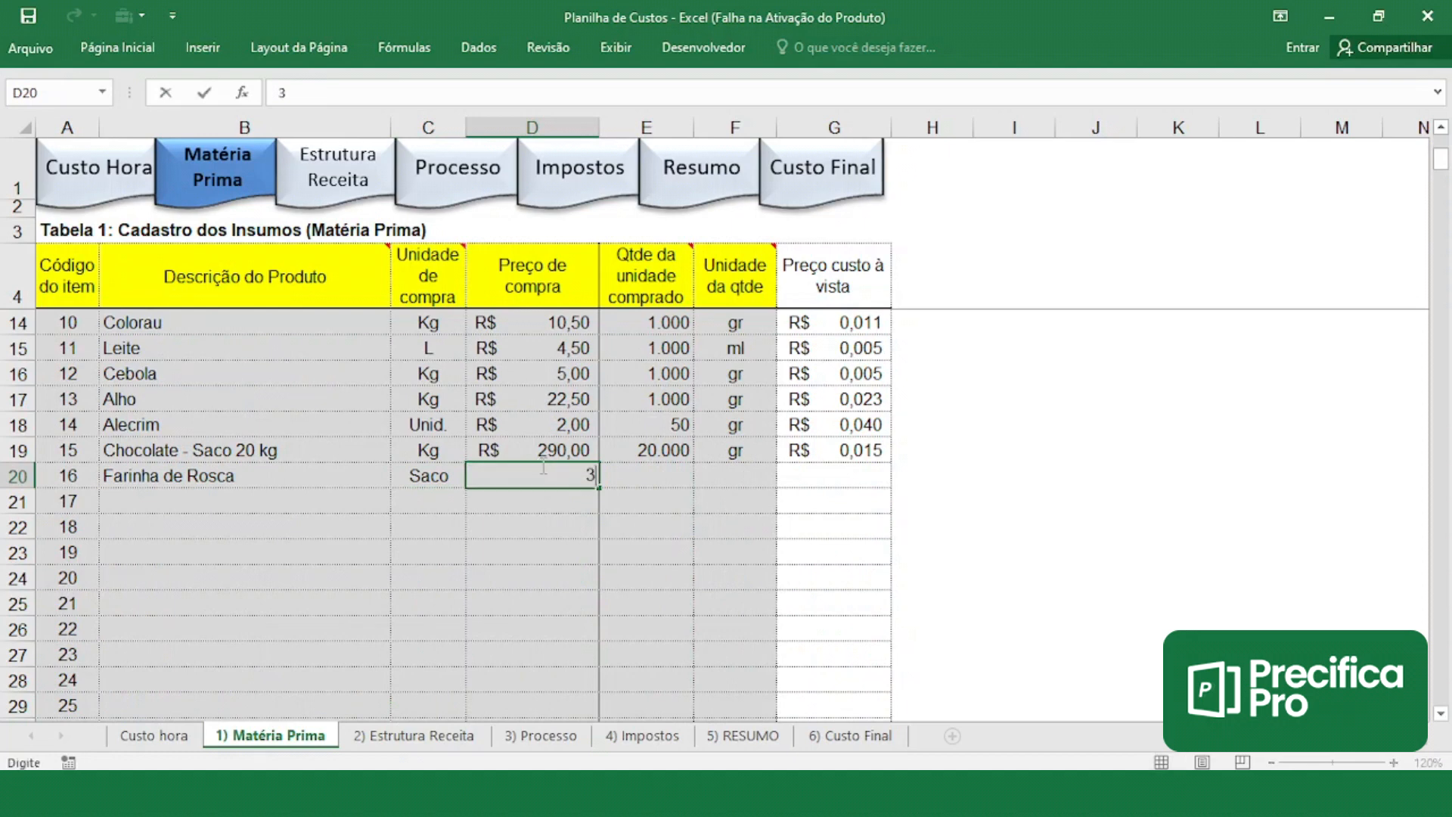
key(Return)
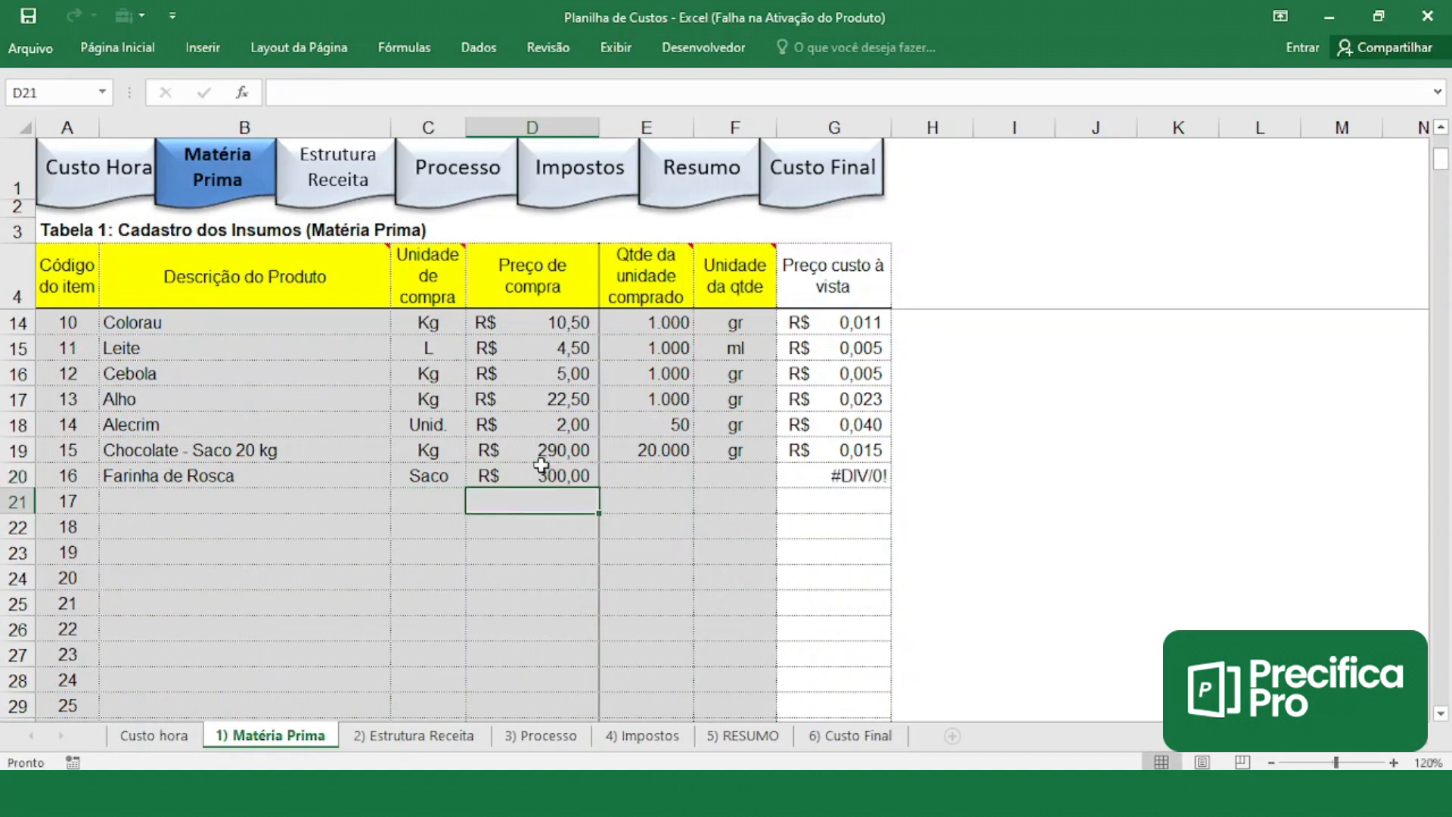
- Set the quantity per purchased unit of Farinha de Rosca to 25.000, with gr as the quantity unit
click(627, 481)
text(25)
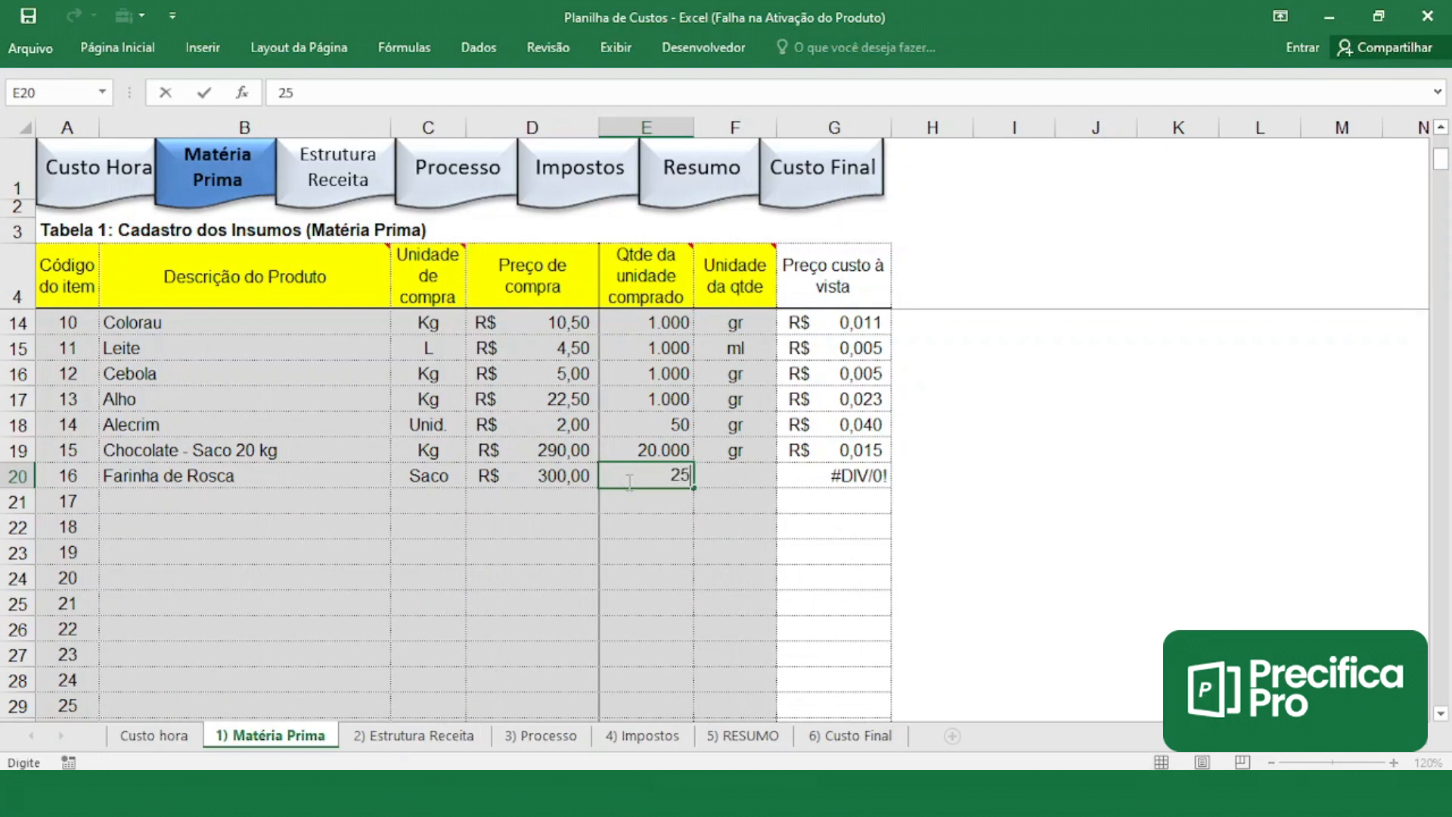
text(.000)
key(Return)
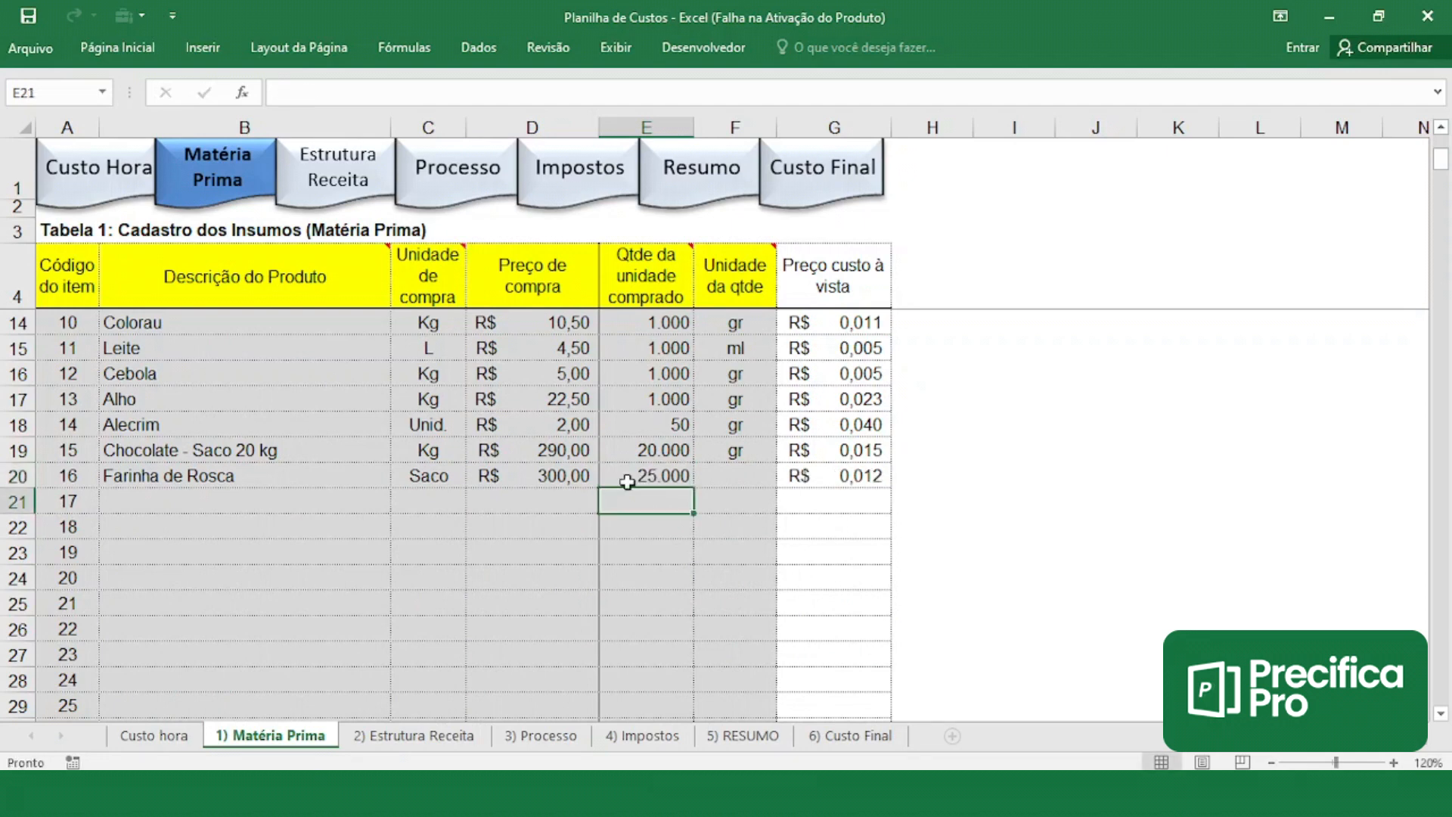
click(733, 454)
click(753, 478)
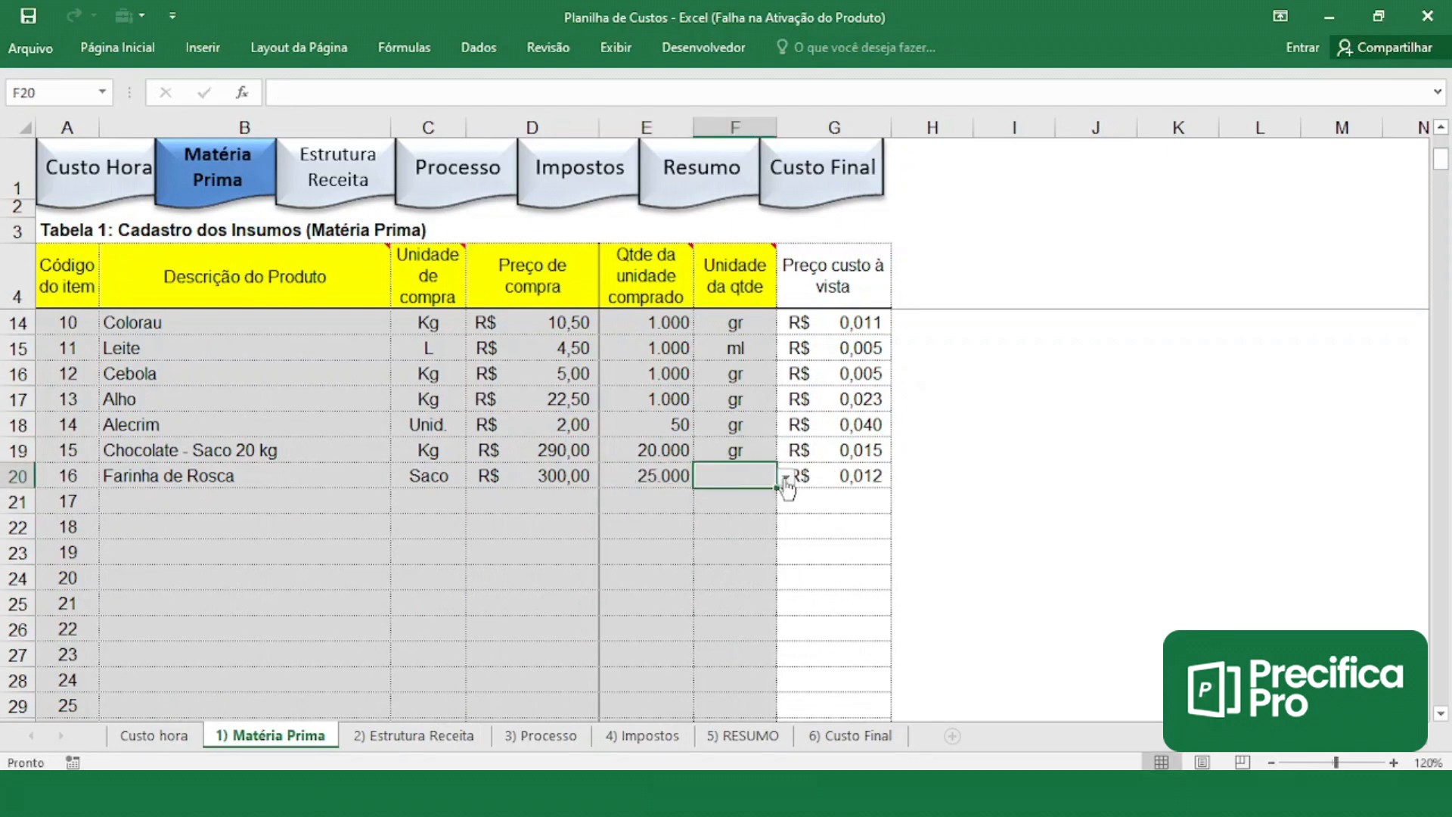
click(787, 478)
click(733, 528)
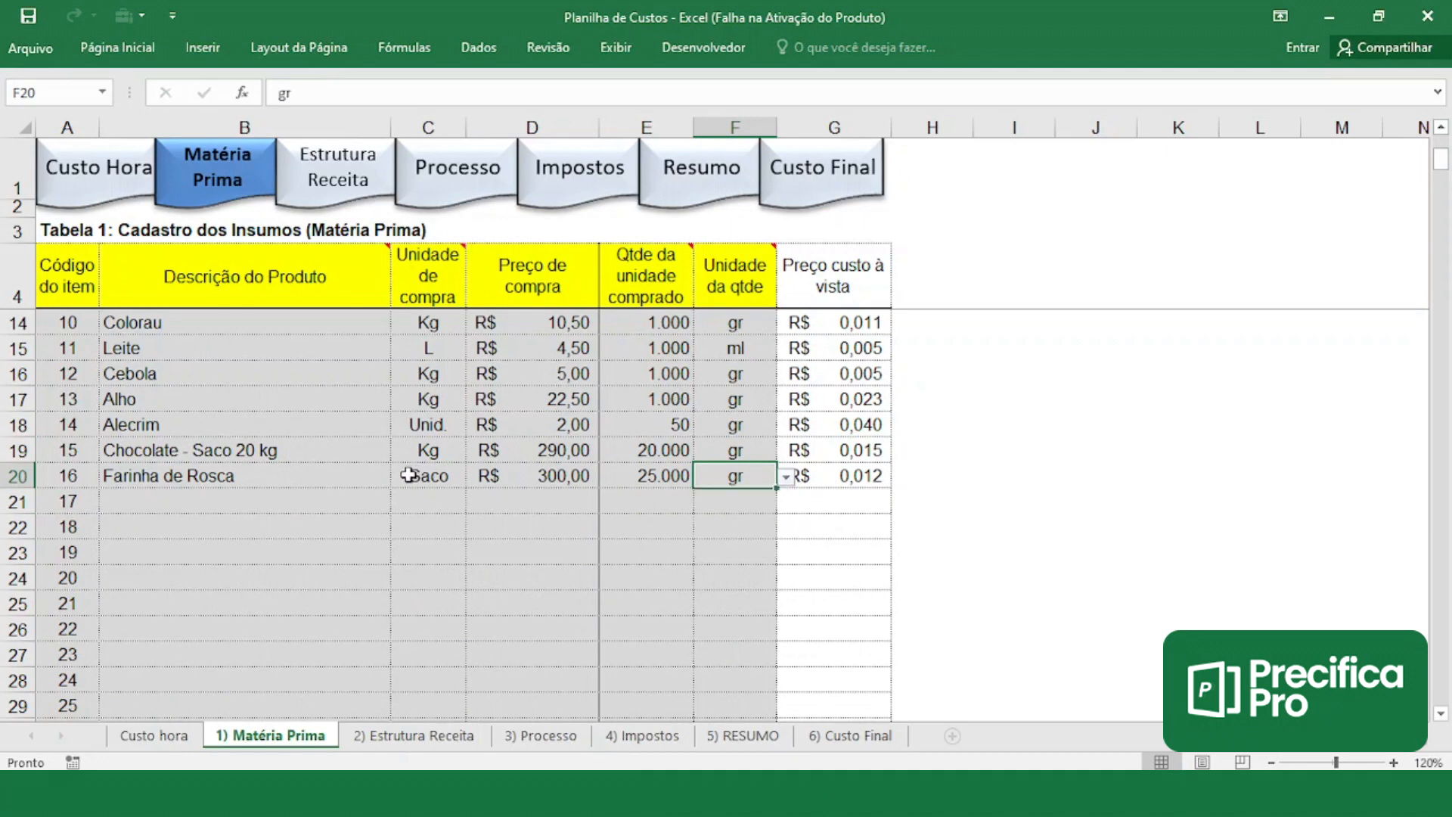
- Review the dough and chicken filling recipes and the empty rows below them in Estrutura Receita
click(407, 738)
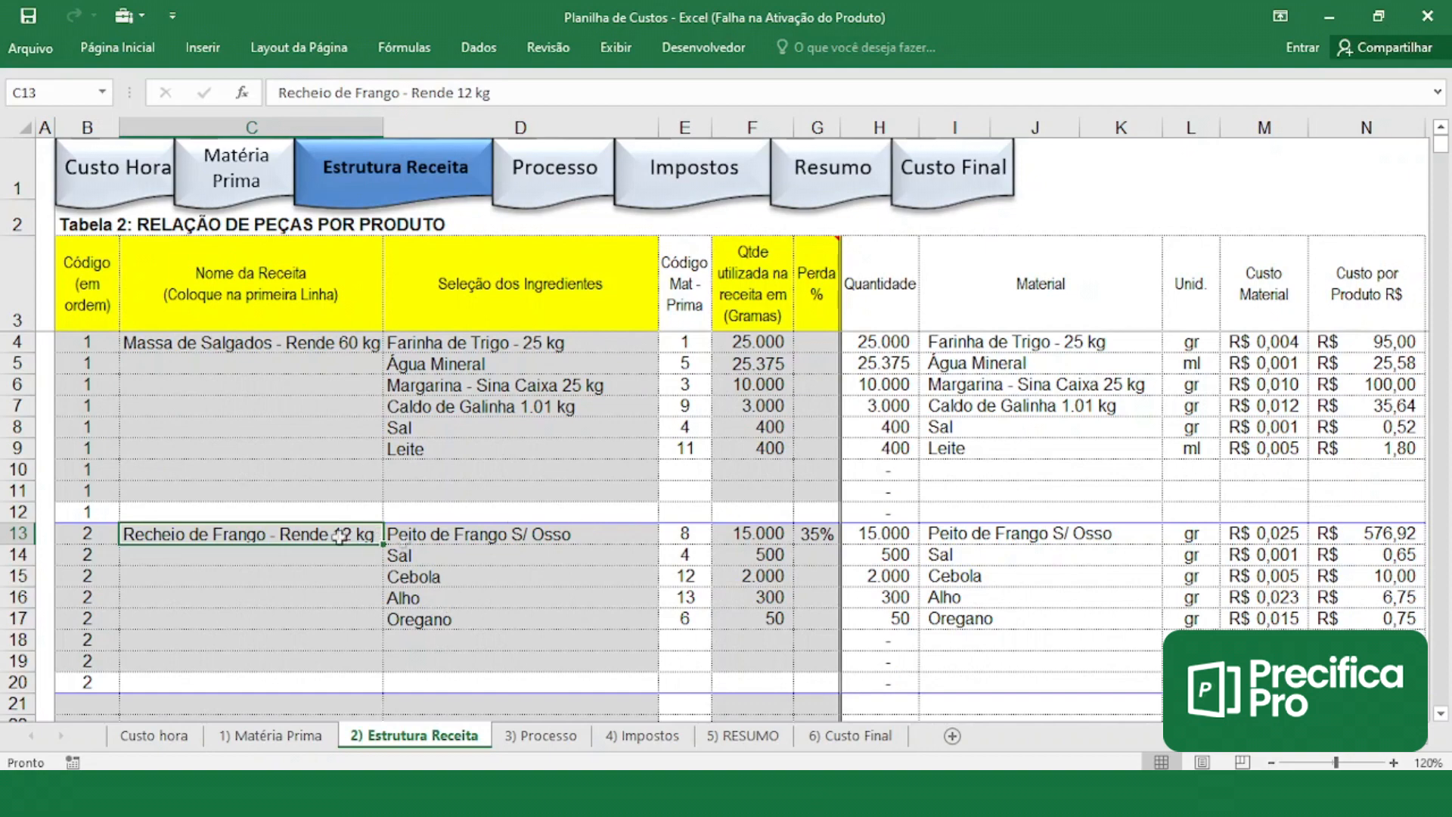
scroll(445, 526, down, 2)
scroll(385, 497, up, 1)
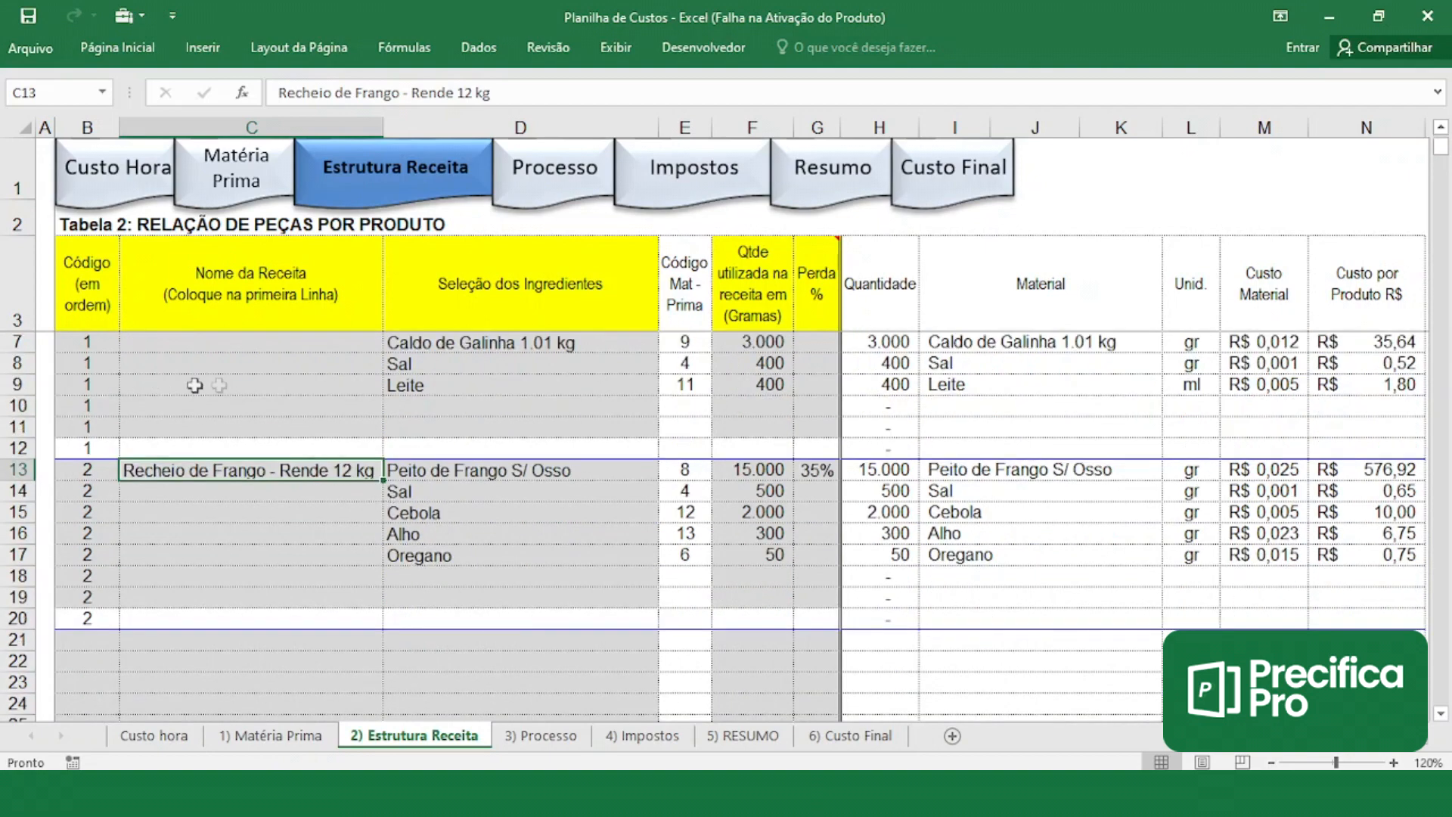
scroll(230, 440, up, 1)
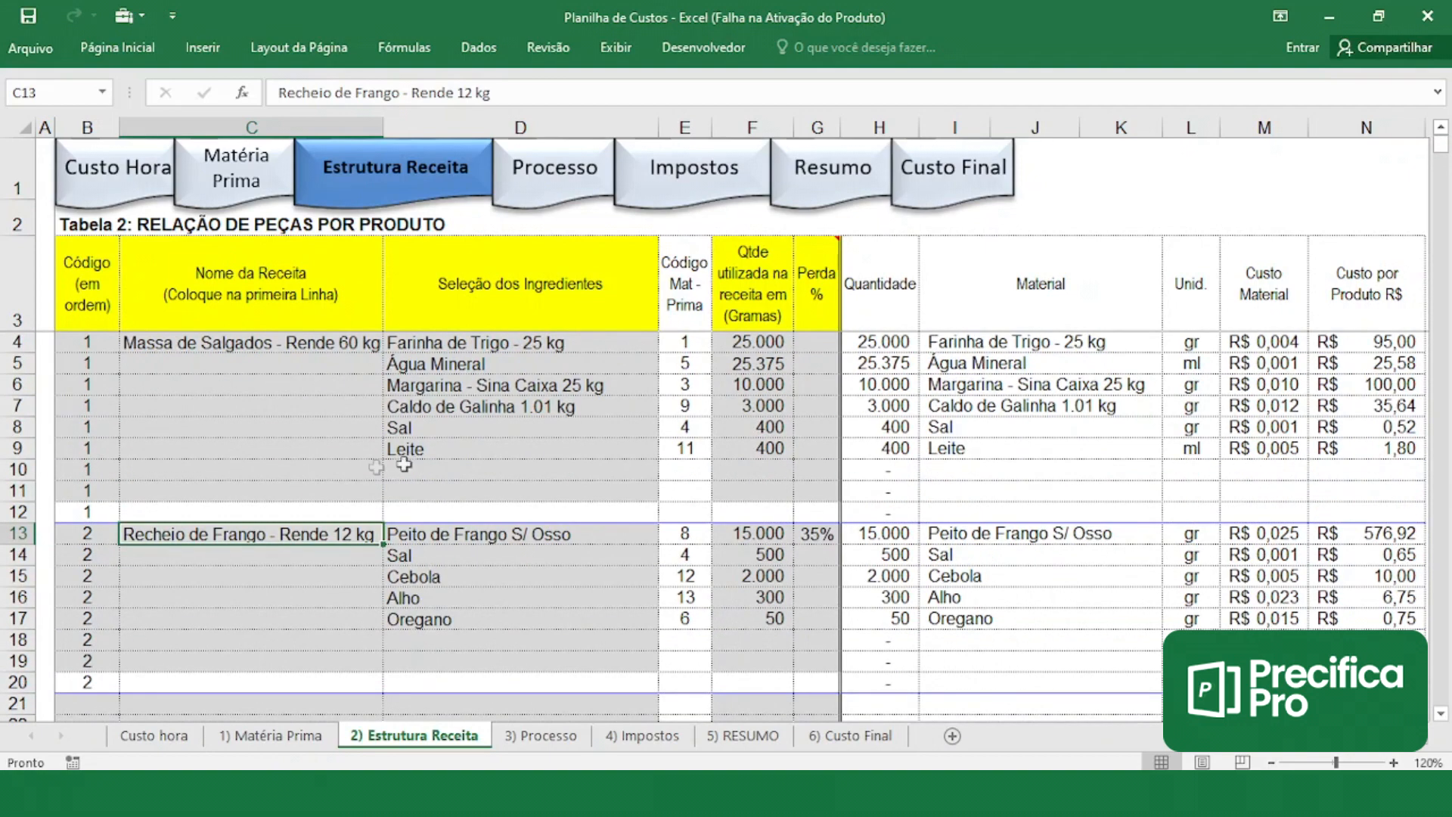
scroll(356, 470, down, 2)
scroll(475, 488, down, 1)
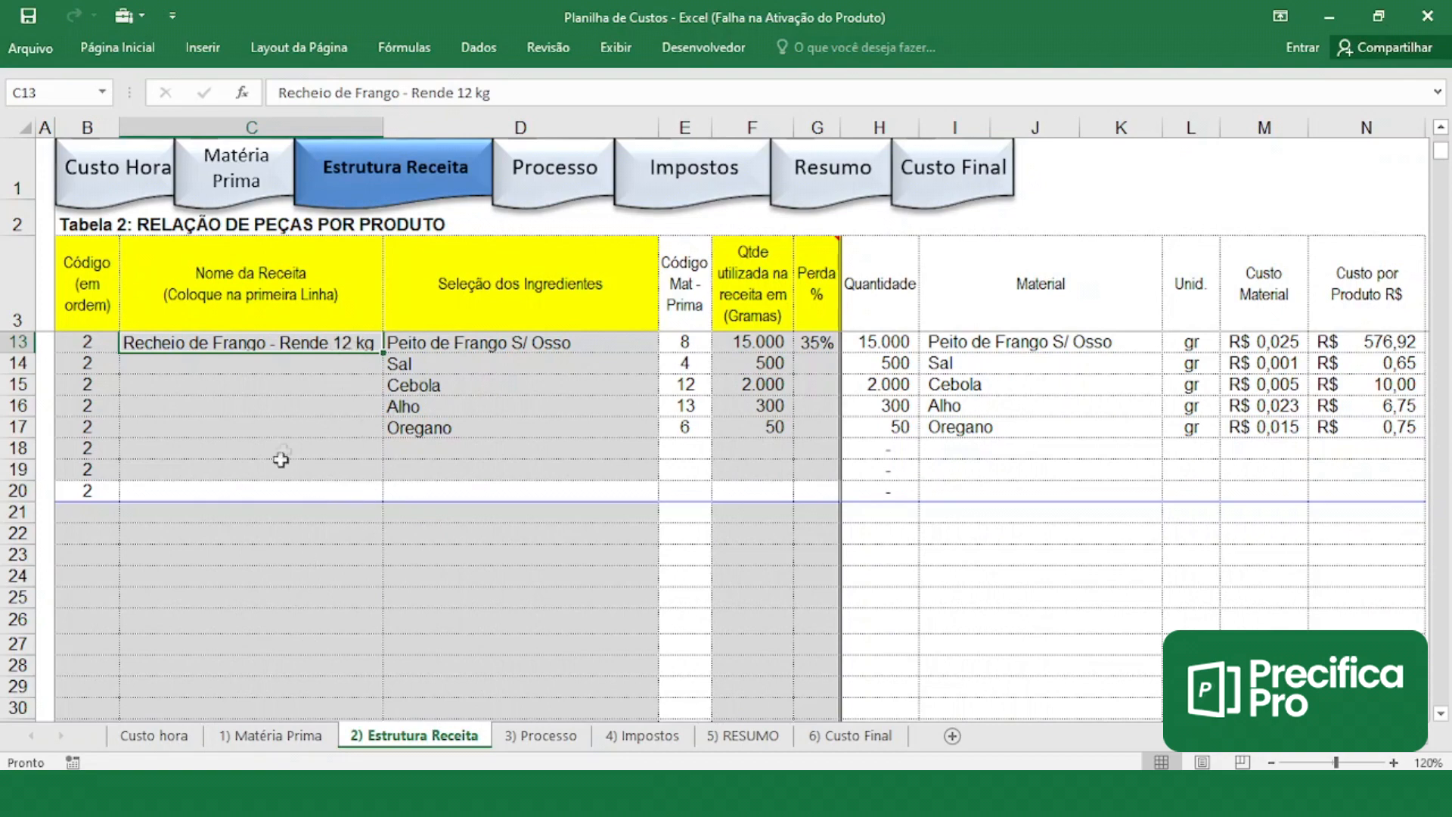
scroll(282, 460, down, 3)
scroll(336, 528, up, 6)
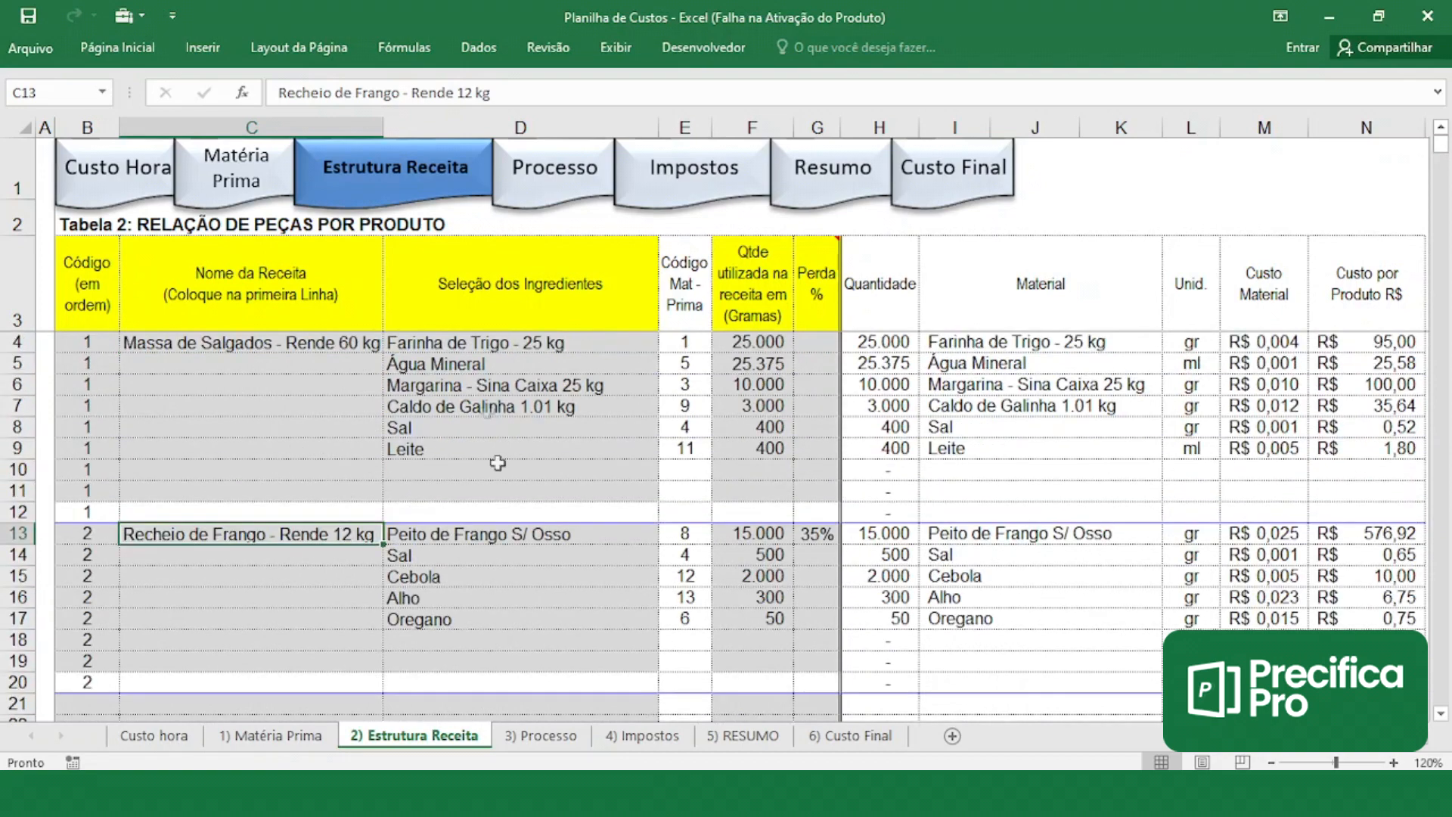
scroll(422, 511, down, 3)
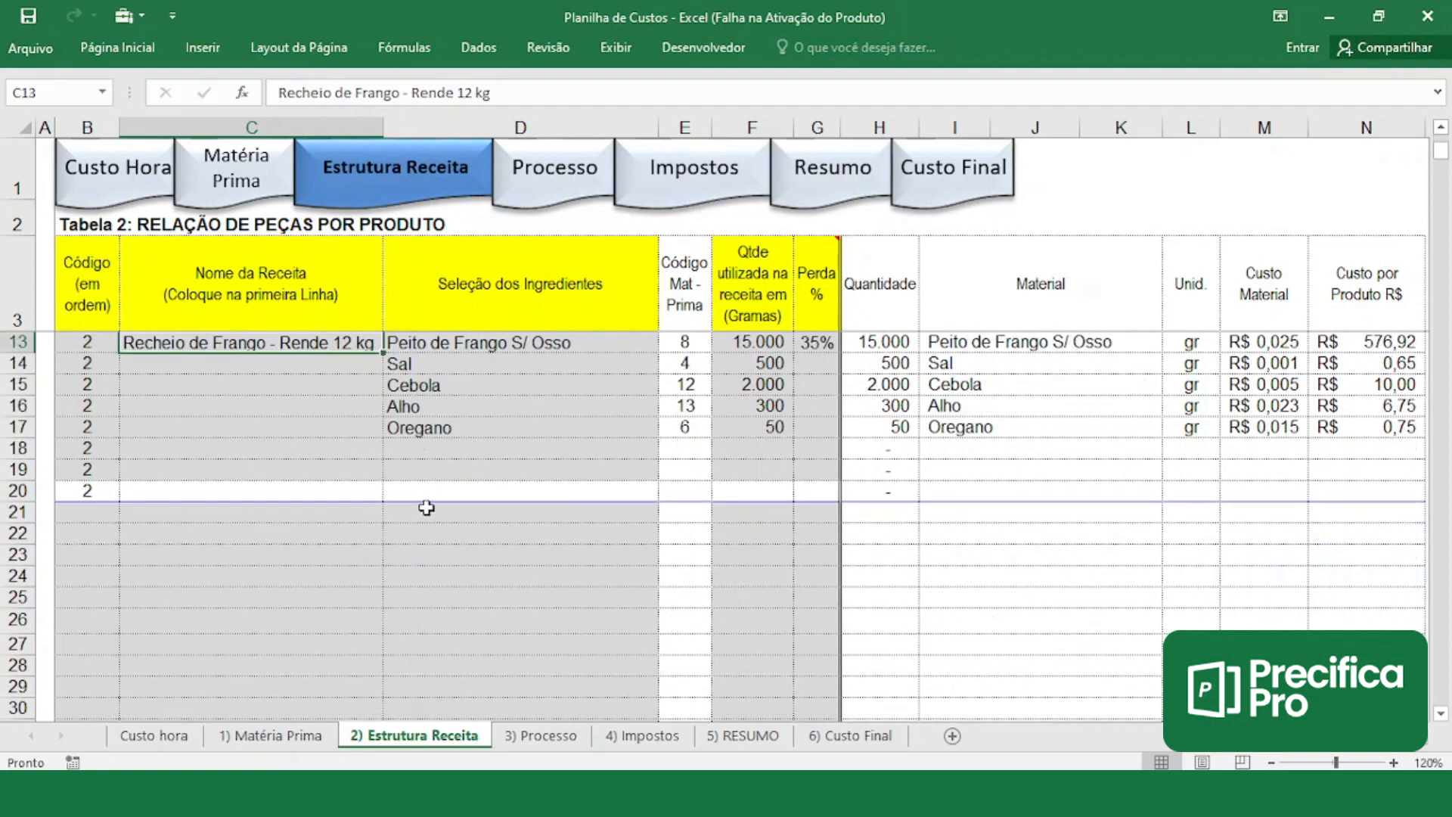
scroll(470, 522, up, 3)
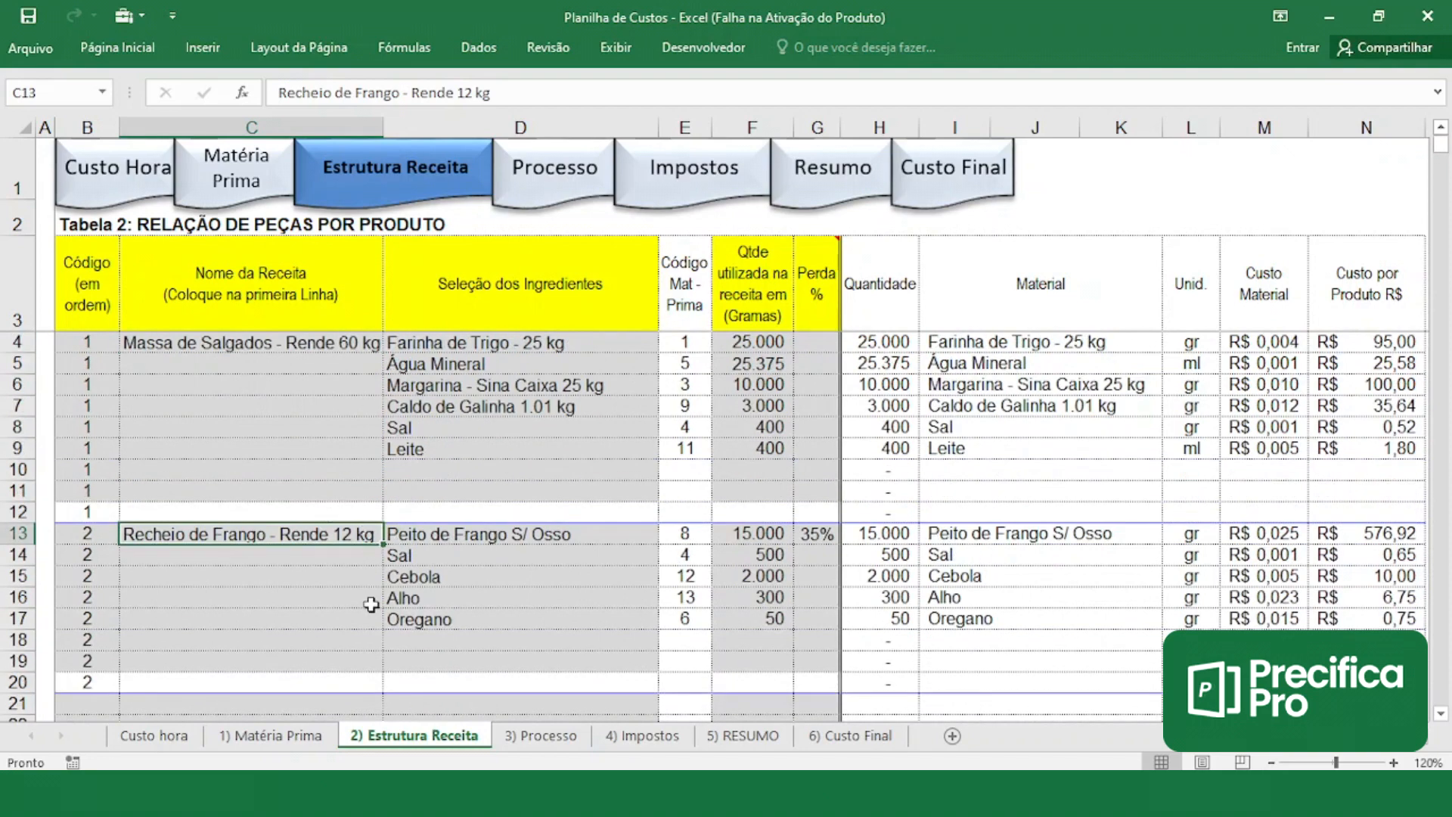
scroll(370, 607, down, 1)
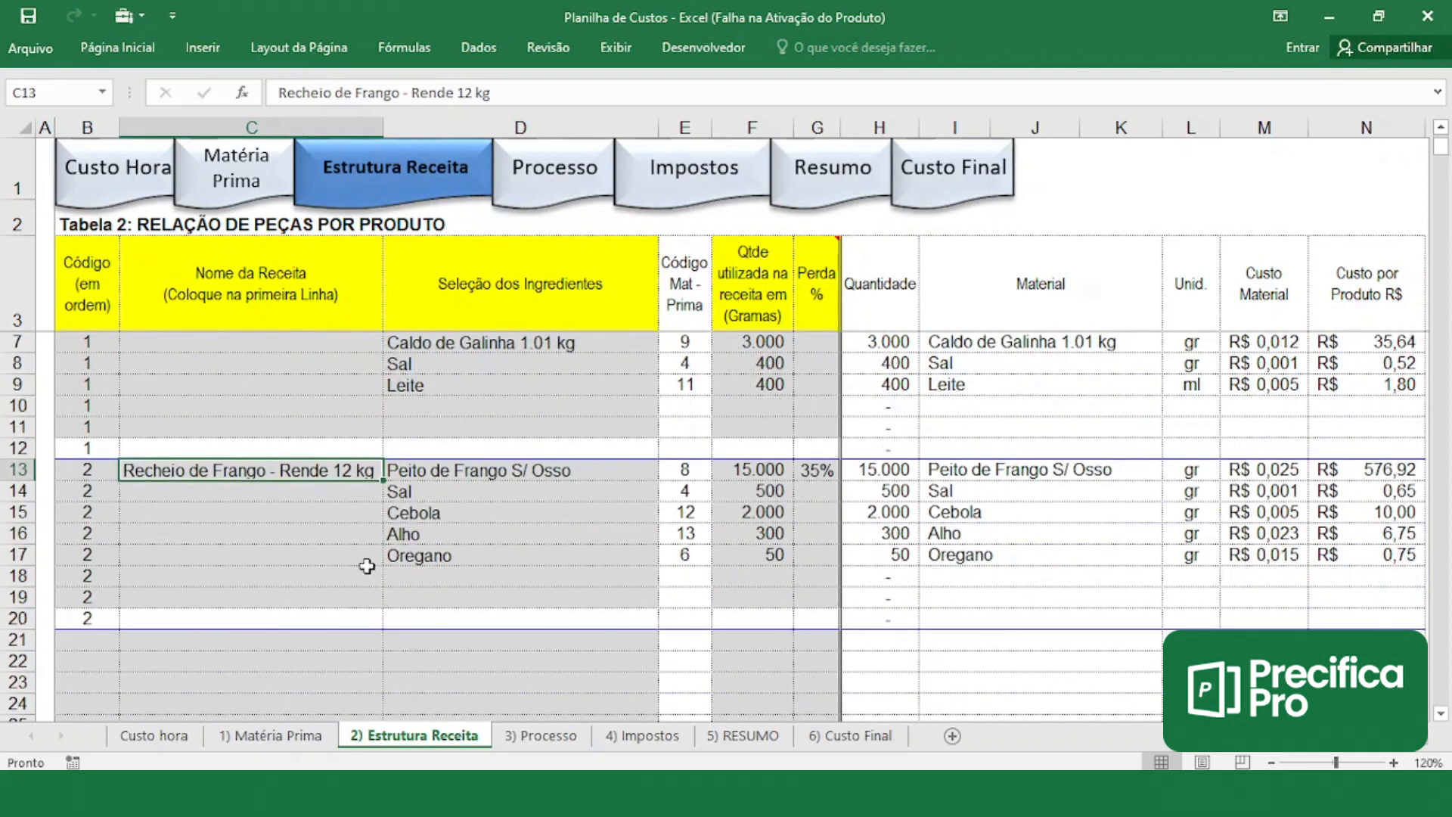
- Enter recipe code 3 in the nine rows below the chicken filling recipe, cells B21 to B29
scroll(336, 569, down, 2)
click(105, 511)
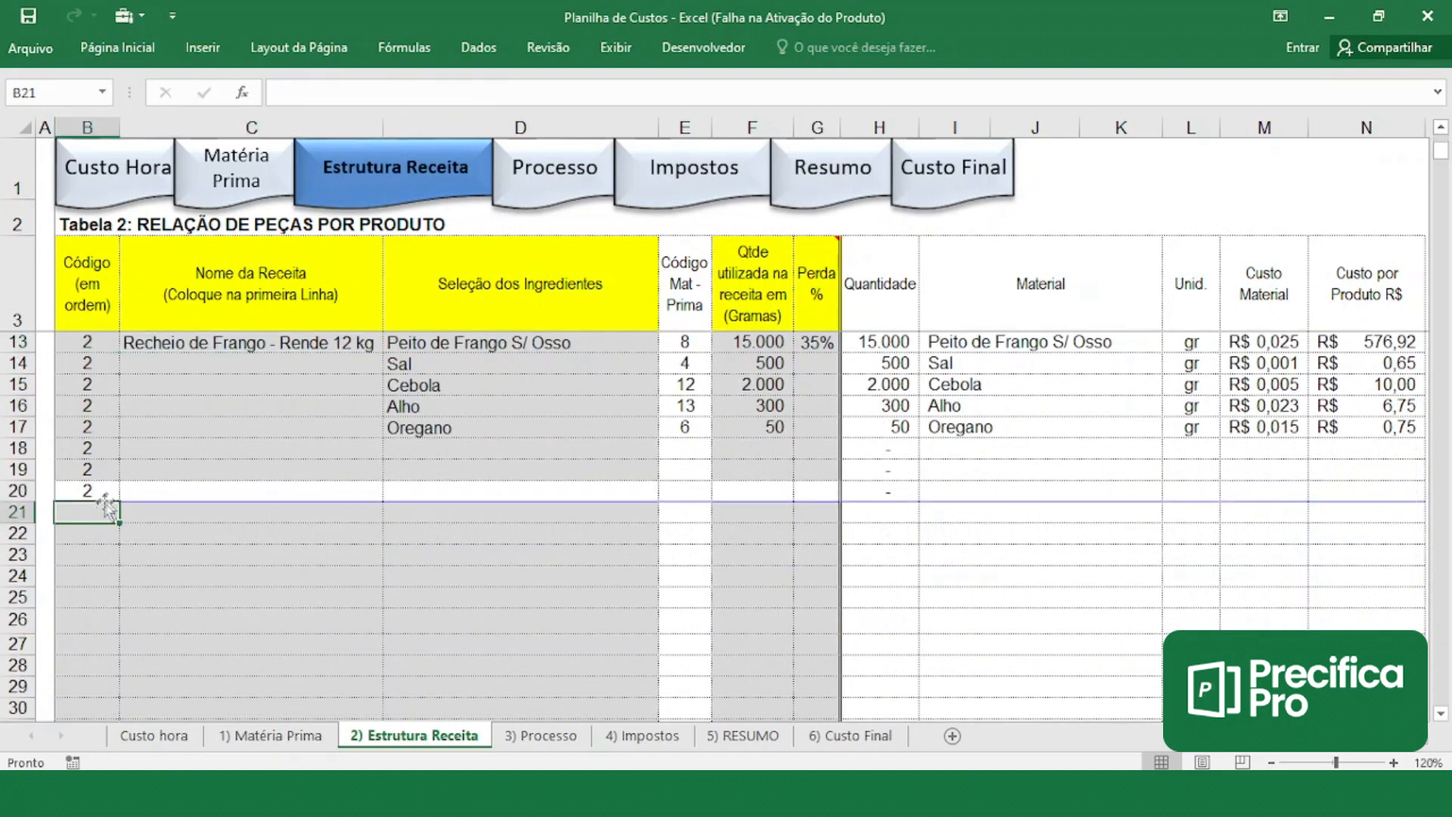
text(3)
key(Return)
text(3)
key(Return)
text(3)
key(Return)
text(3)
key(Return)
text(3)
key(Return)
text(3)
key(Return)
text(3)
key(Return)
text(3)
key(Return)
text(3)
key(Return)
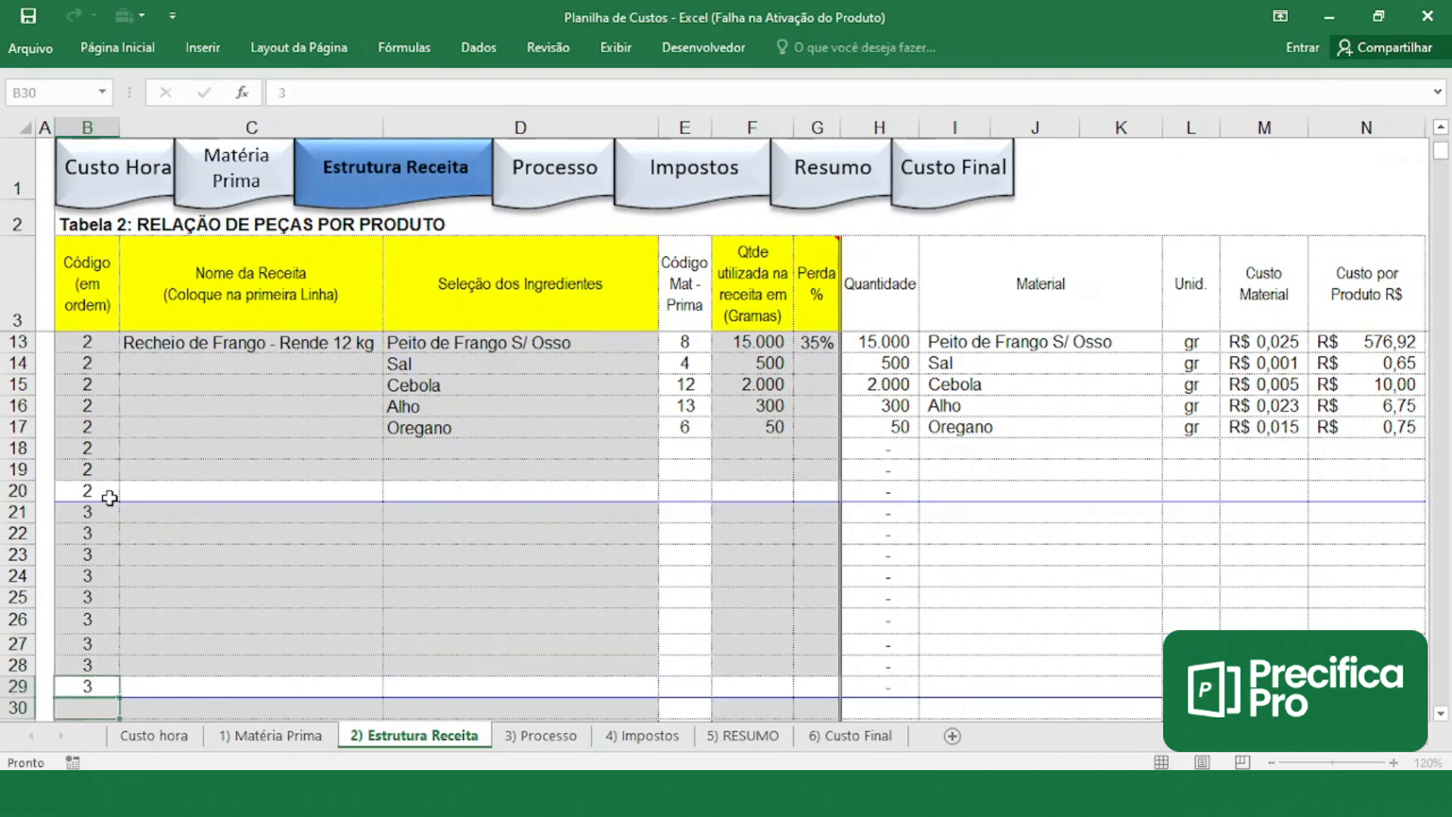
- Name recipe 3 "Coxinha de Frango - 150 g" on its first row, cell C21
click(194, 514)
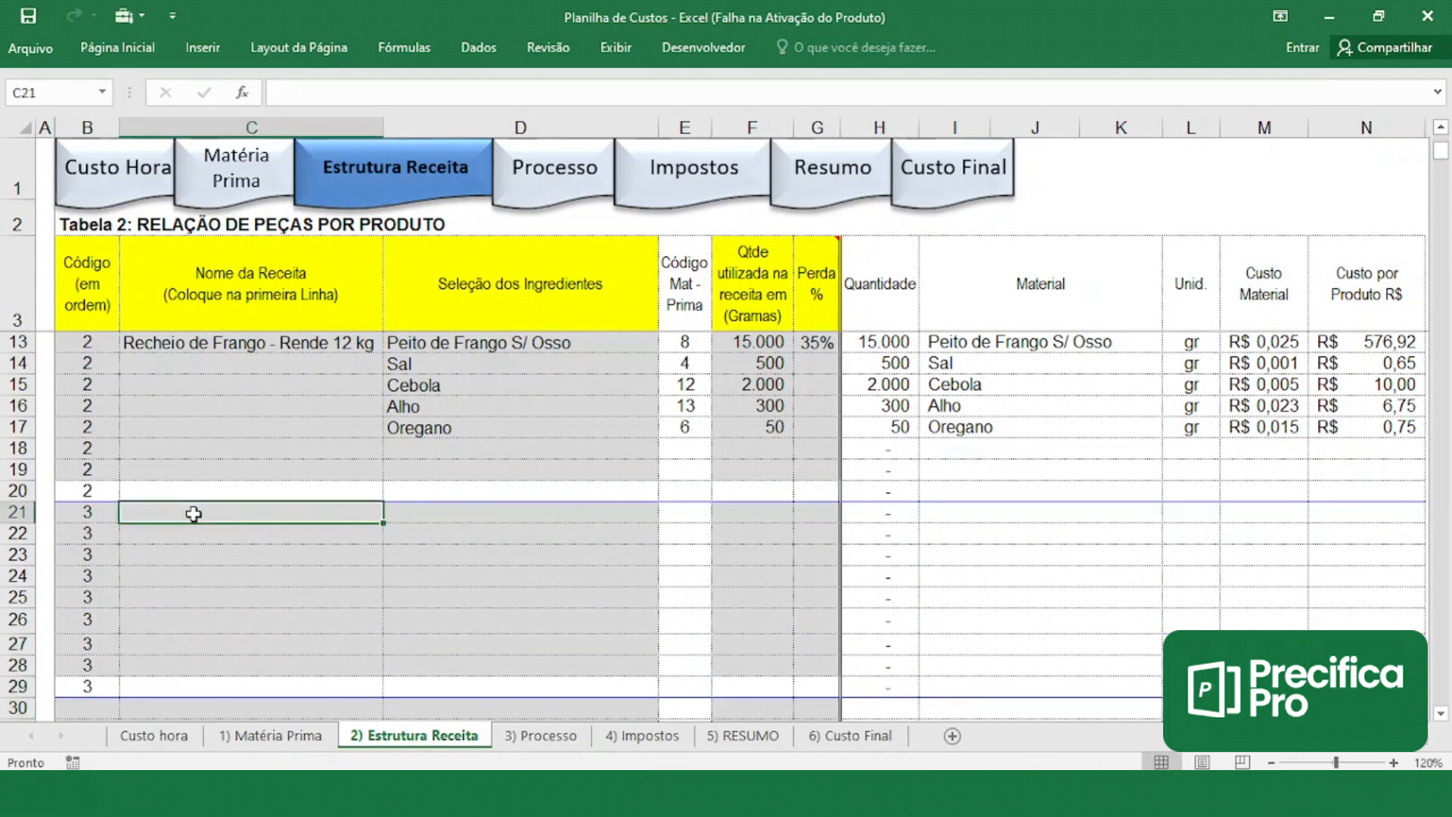
text(Coxinha)
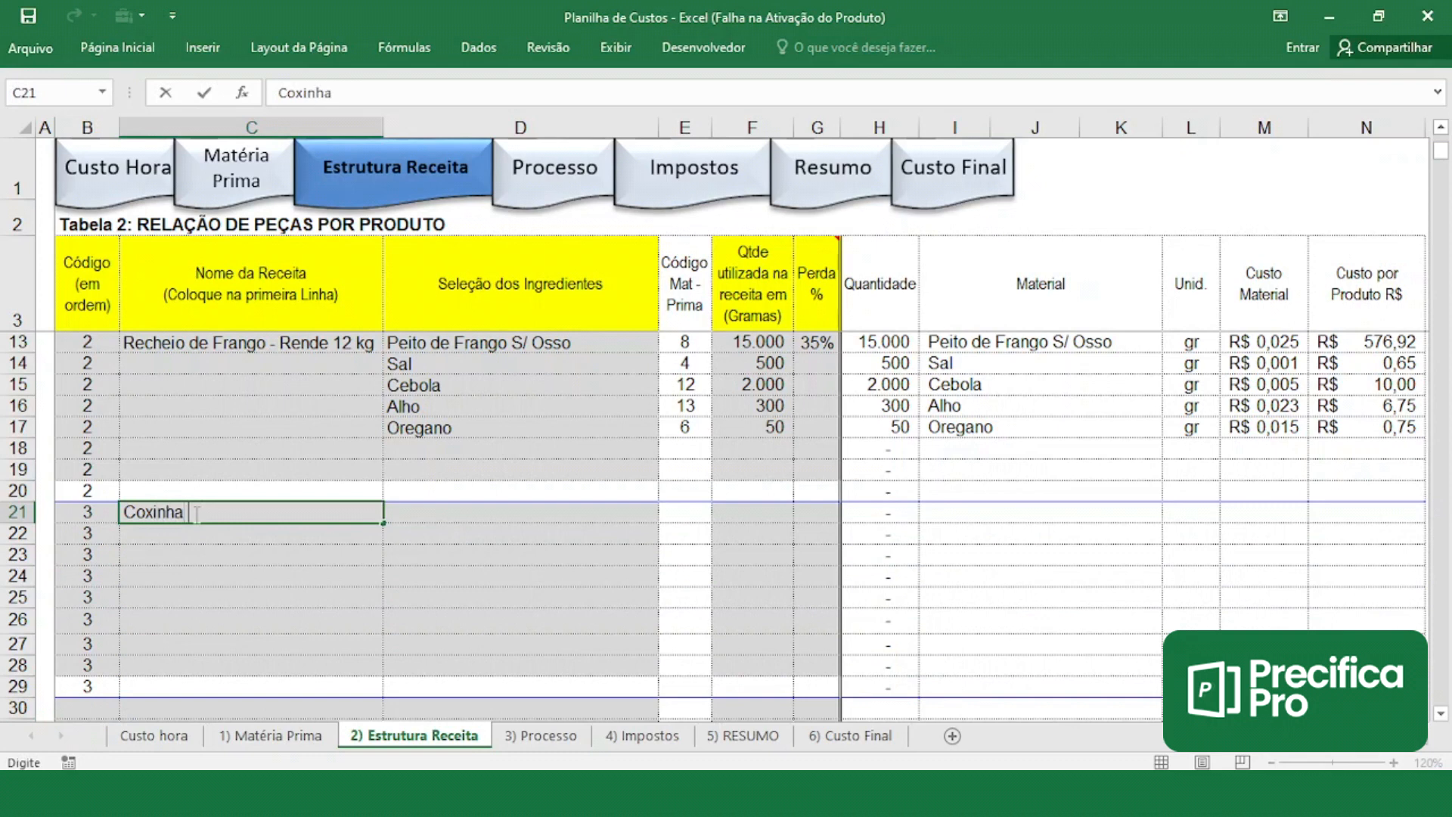
text( de Frango - 150 g)
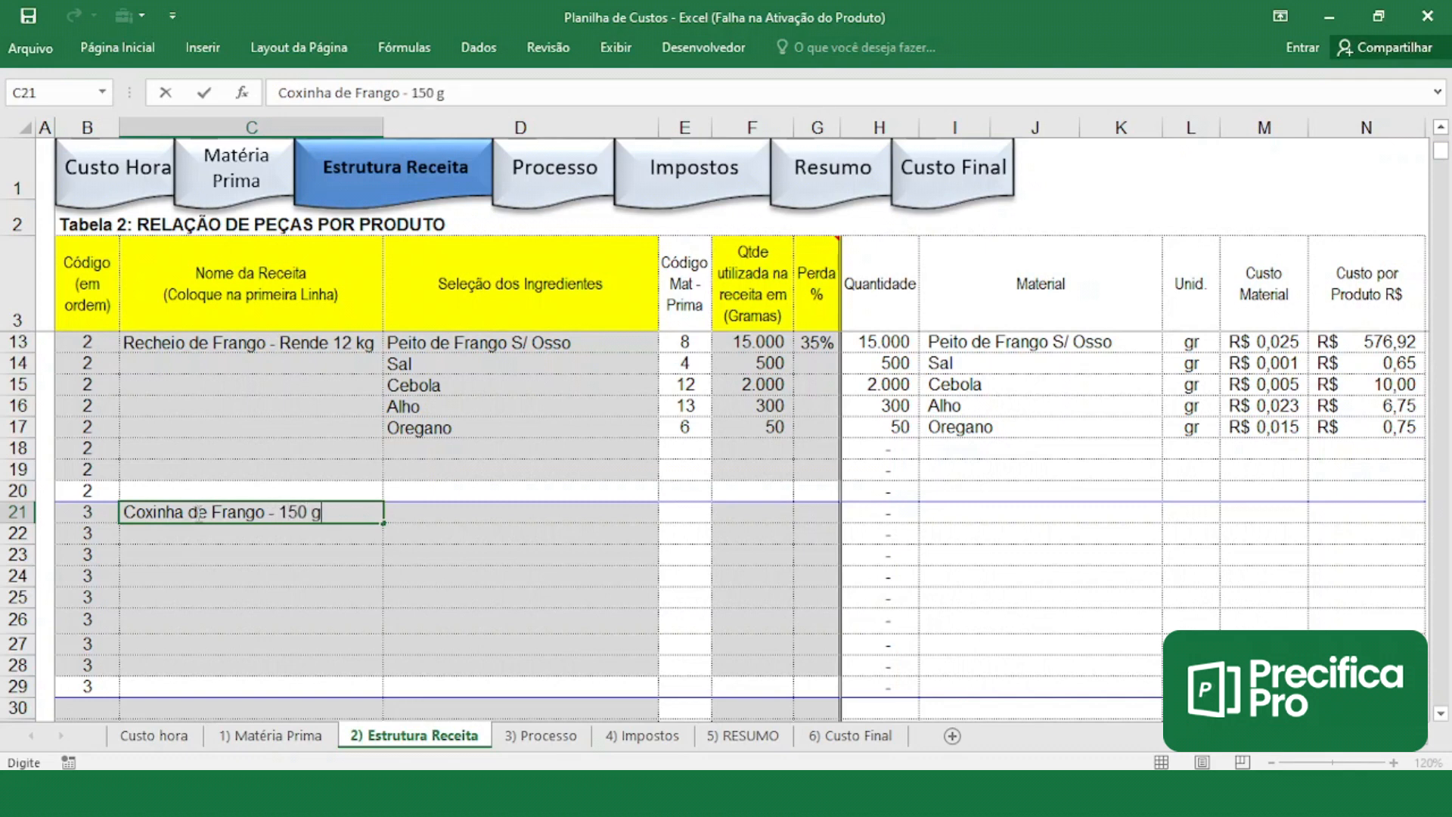
key(Return)
- Choose Massa de Salgados - Rende 60 kg as the first ingredient of the Coxinha de Frango recipe
click(406, 509)
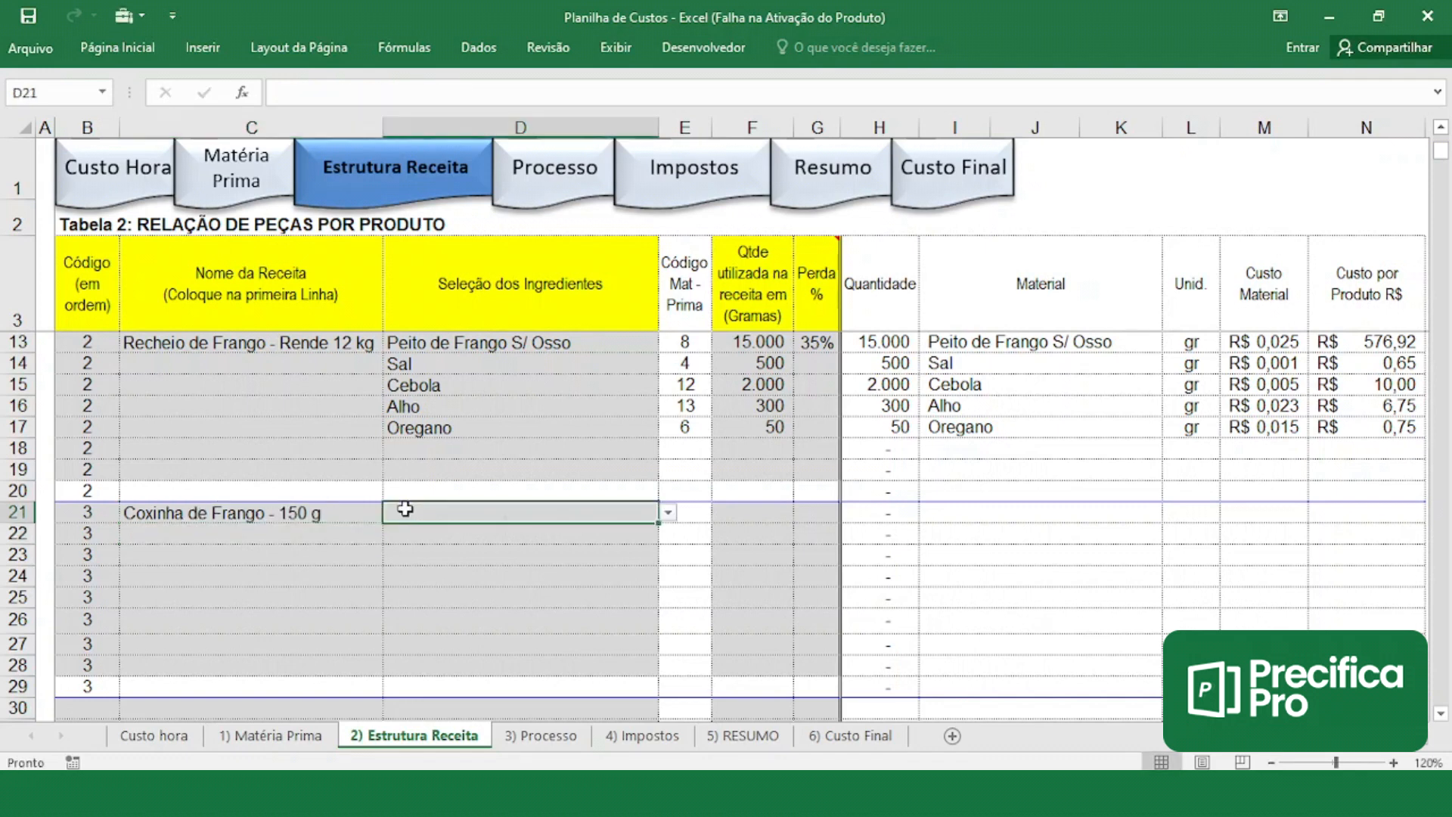
click(669, 513)
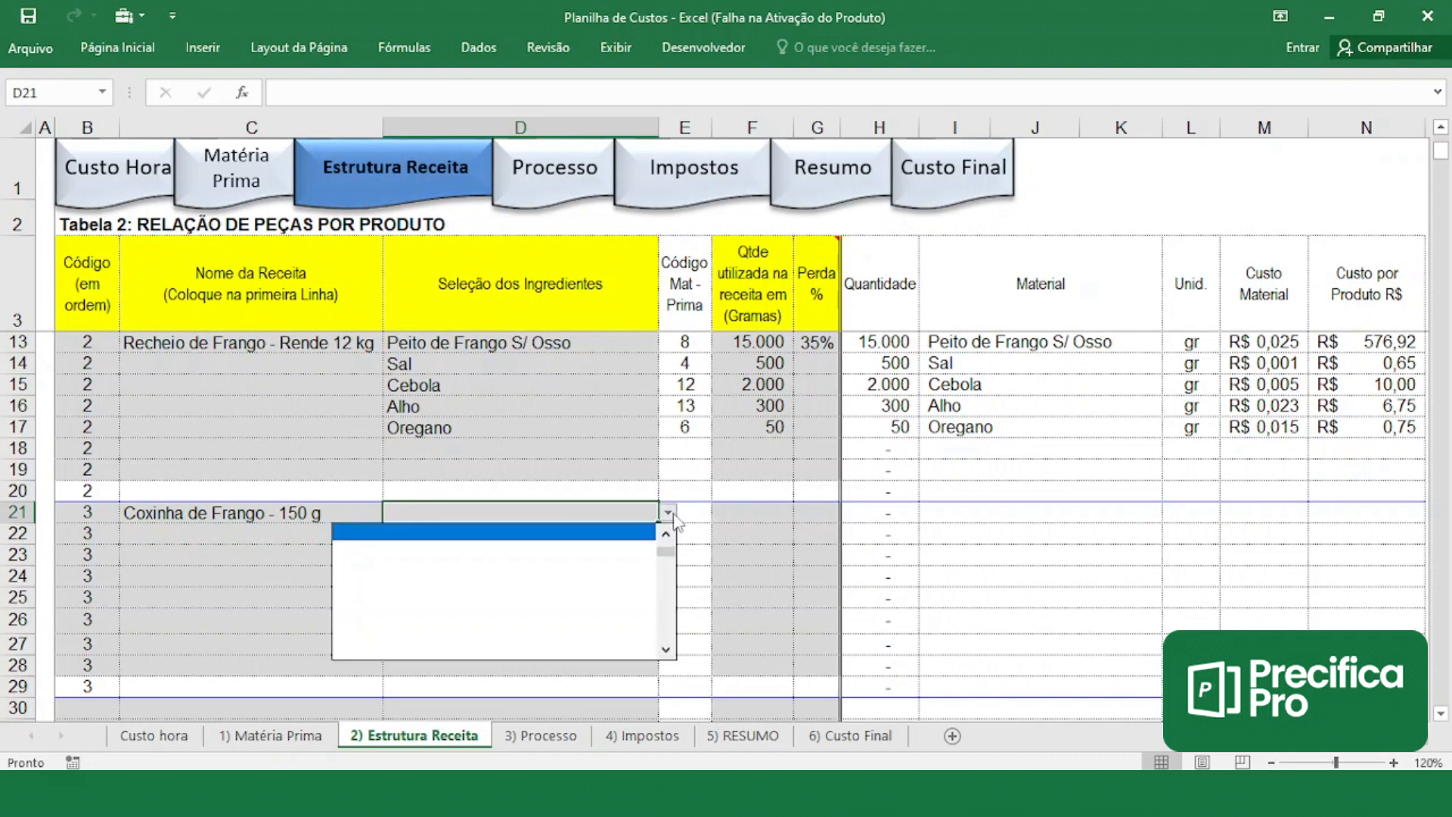
click(664, 653)
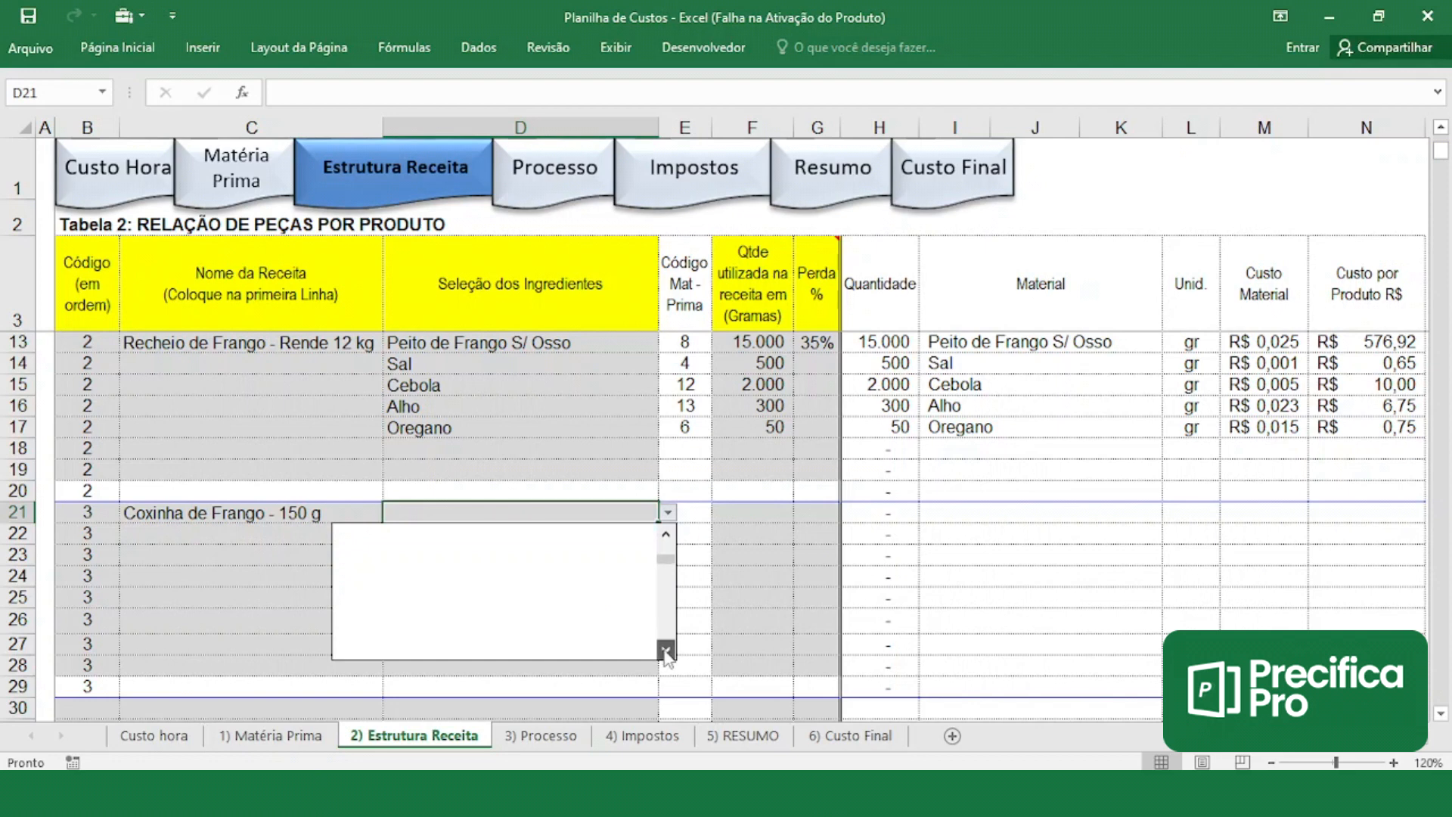
click(665, 652)
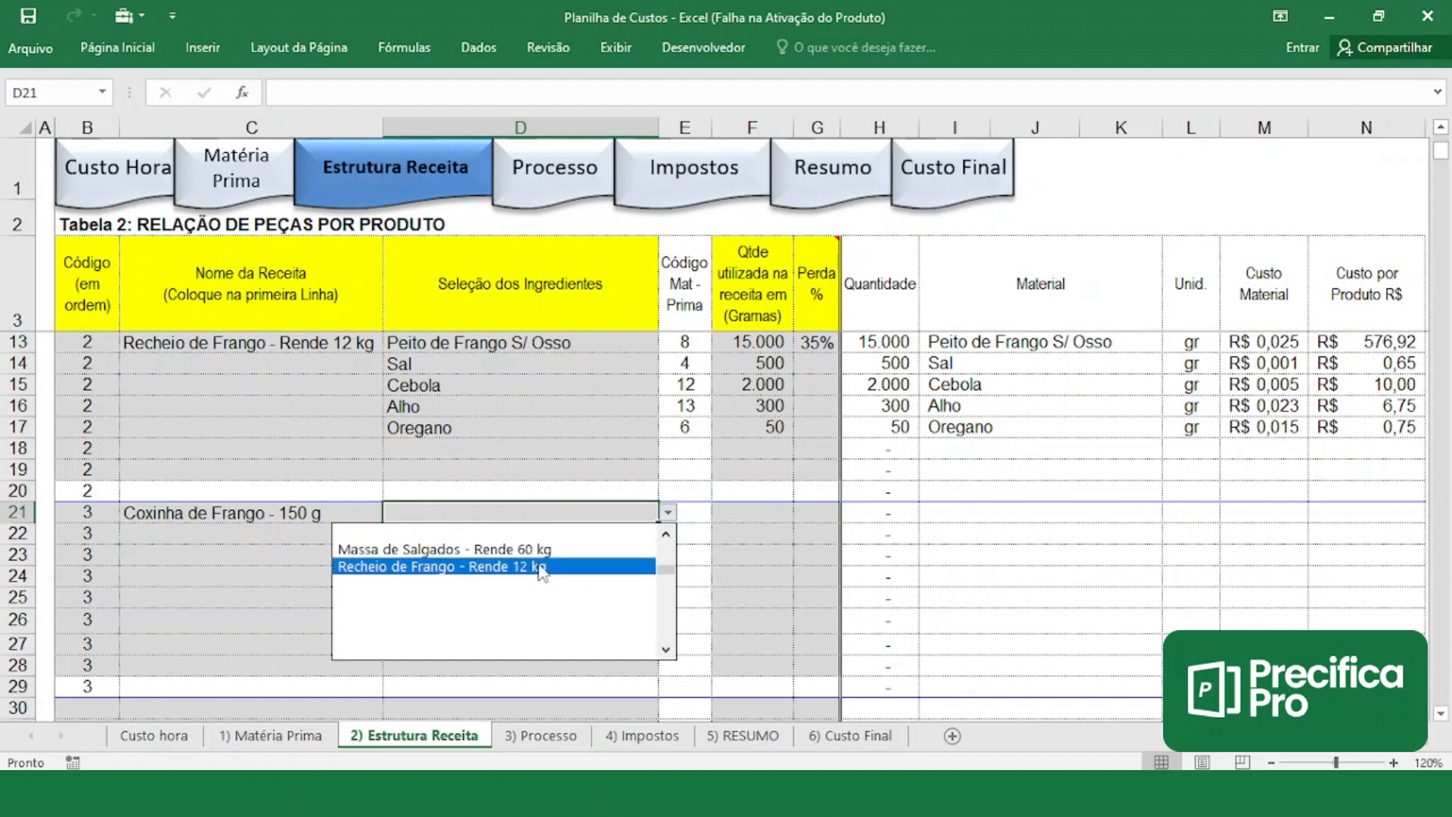
click(503, 550)
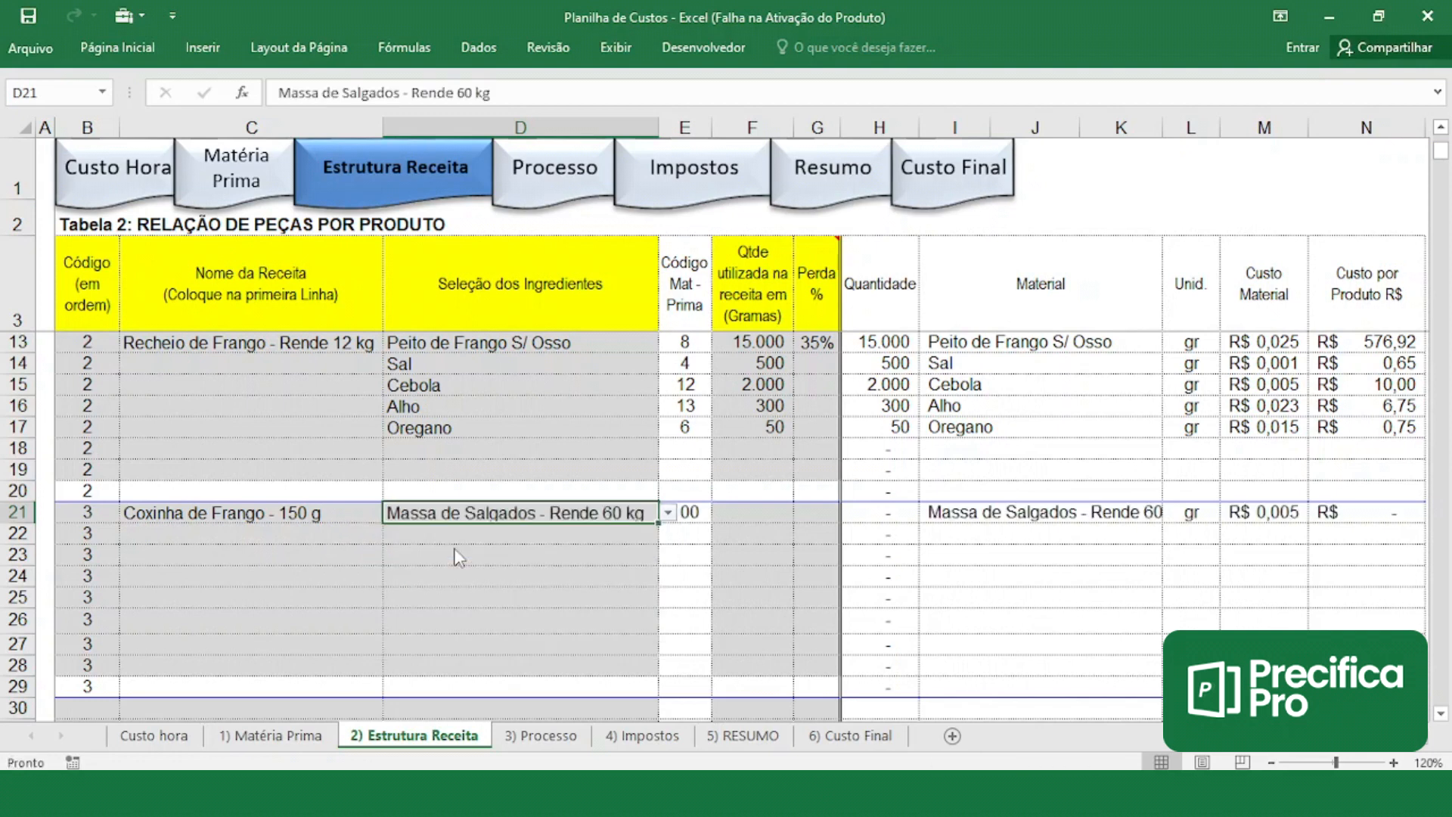
- Choose Recheio de Frango - Rende 12 kg as the second ingredient of the Coxinha de Frango recipe
click(597, 539)
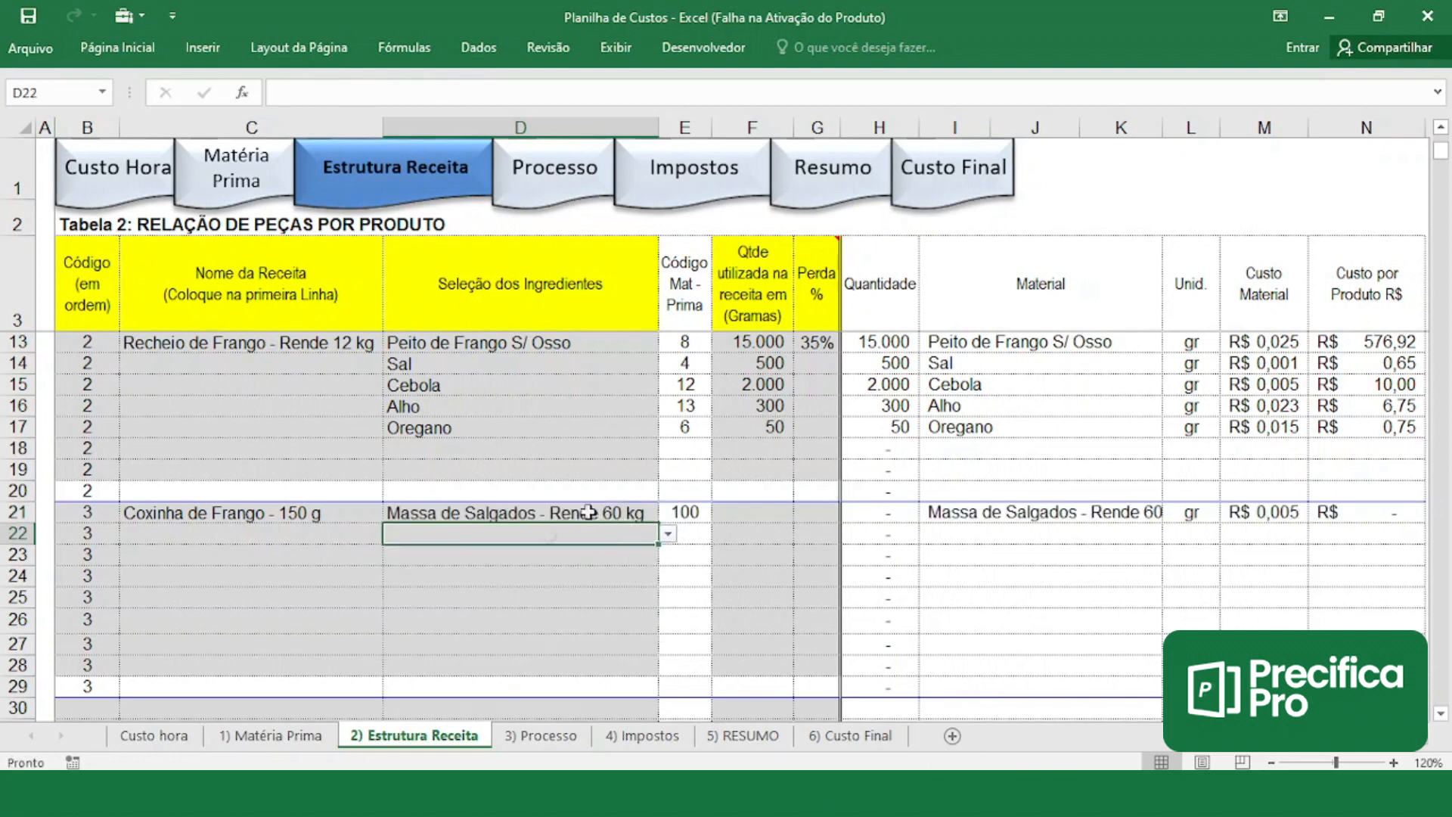
click(670, 534)
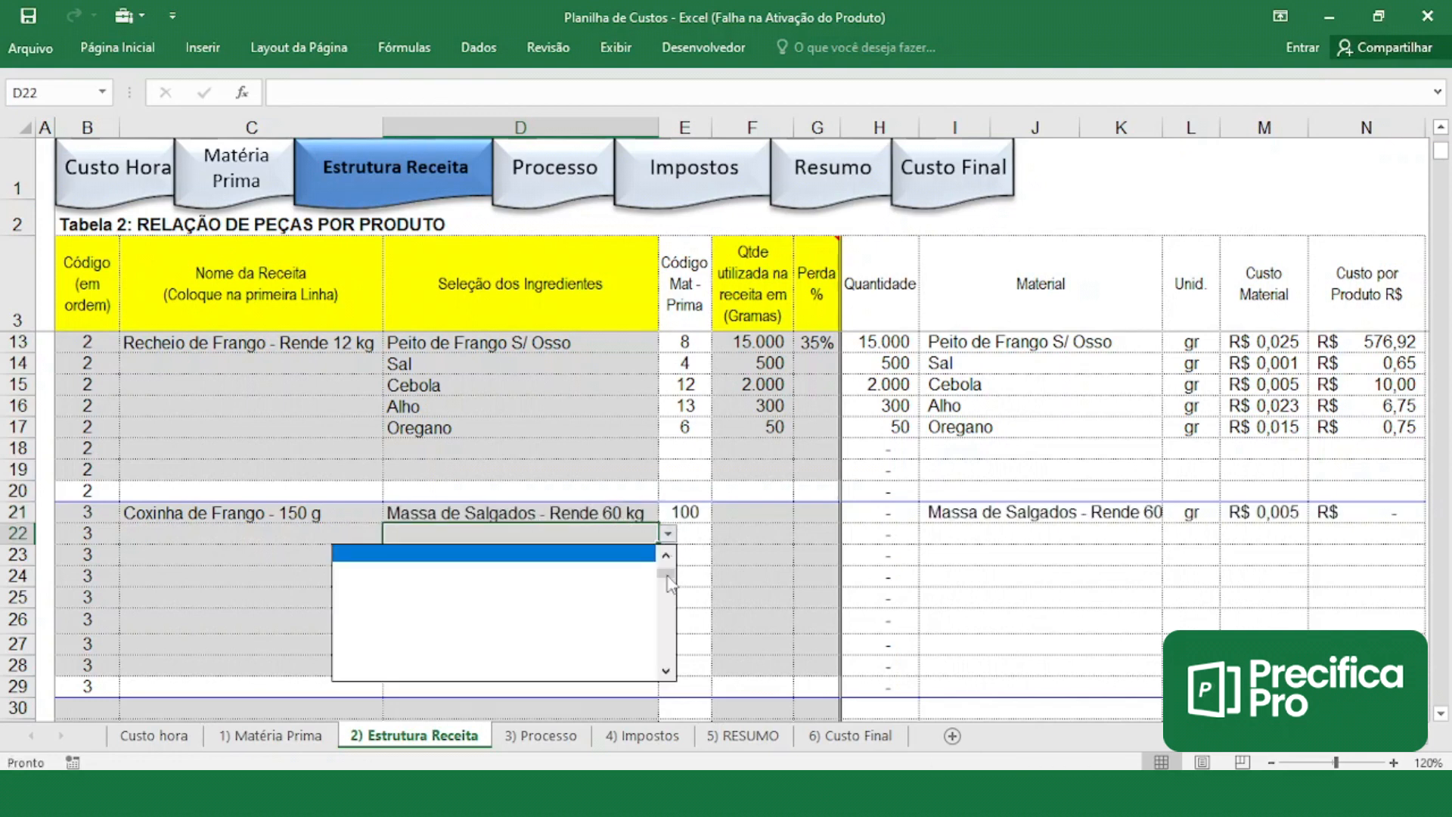
drag(668, 586, 667, 594)
click(666, 668)
click(545, 664)
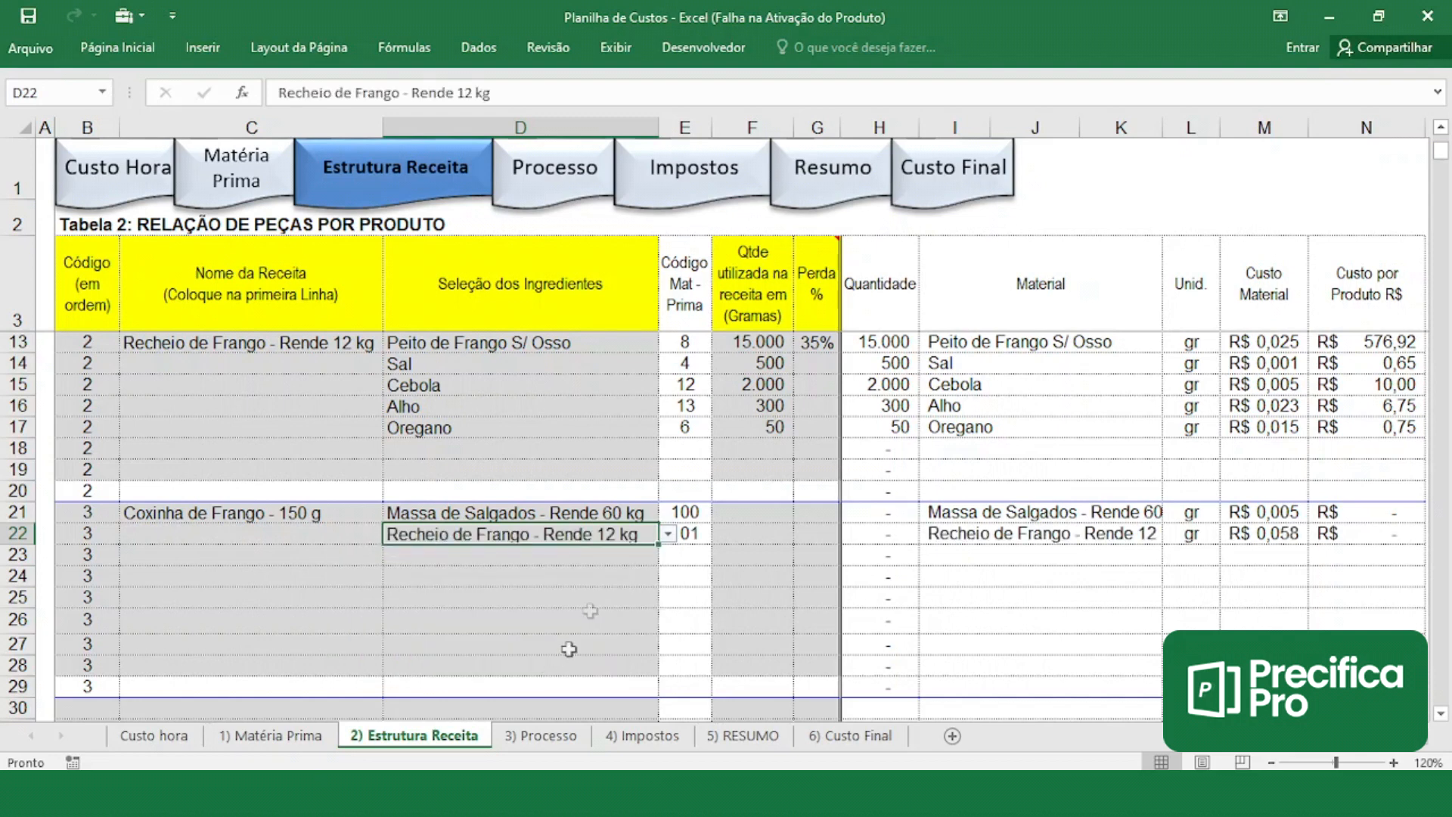
- Check the dough ingredient and its raw material code on the first row of the Coxinha de Frango recipe
click(600, 557)
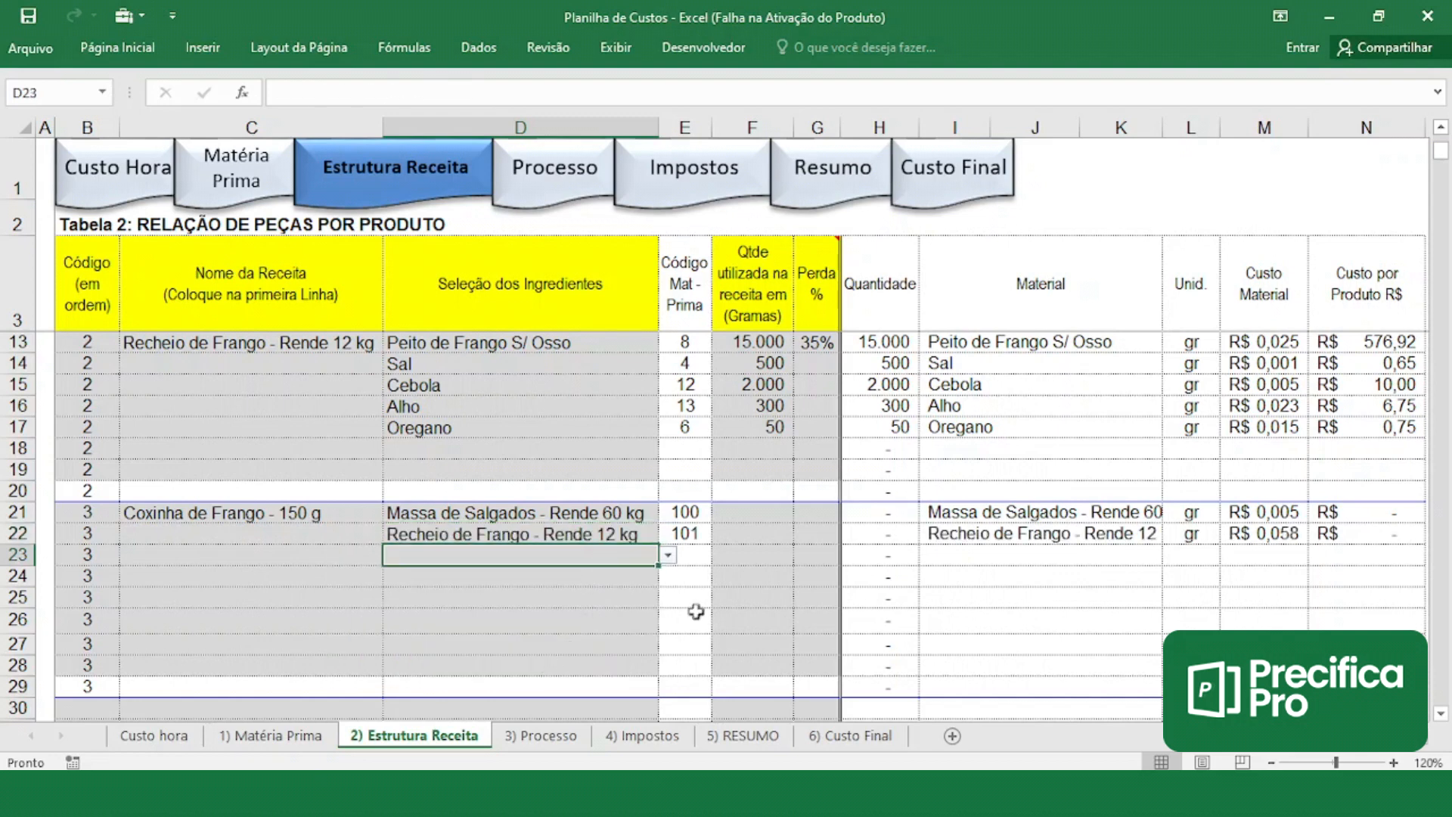
click(698, 516)
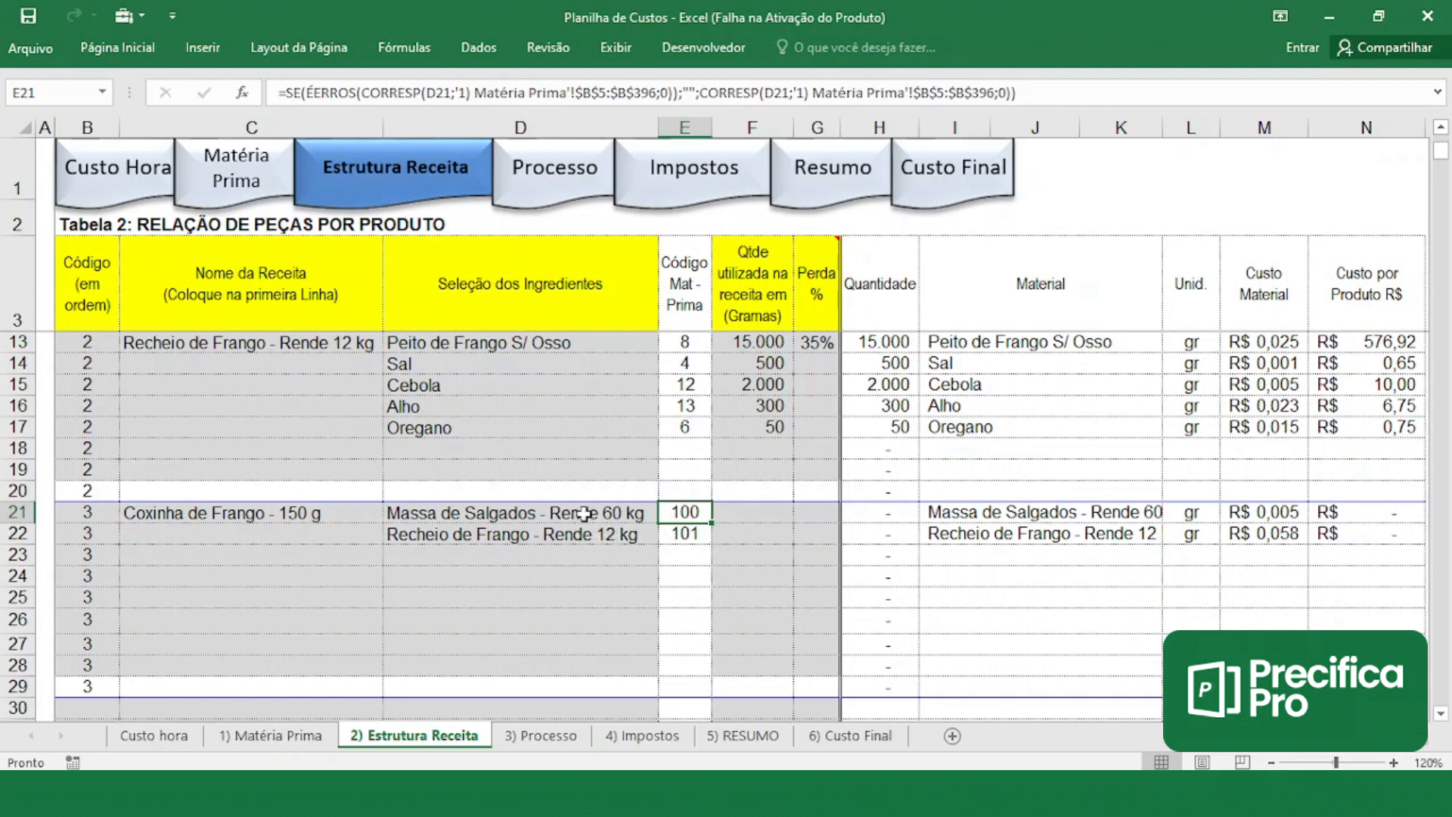
click(559, 518)
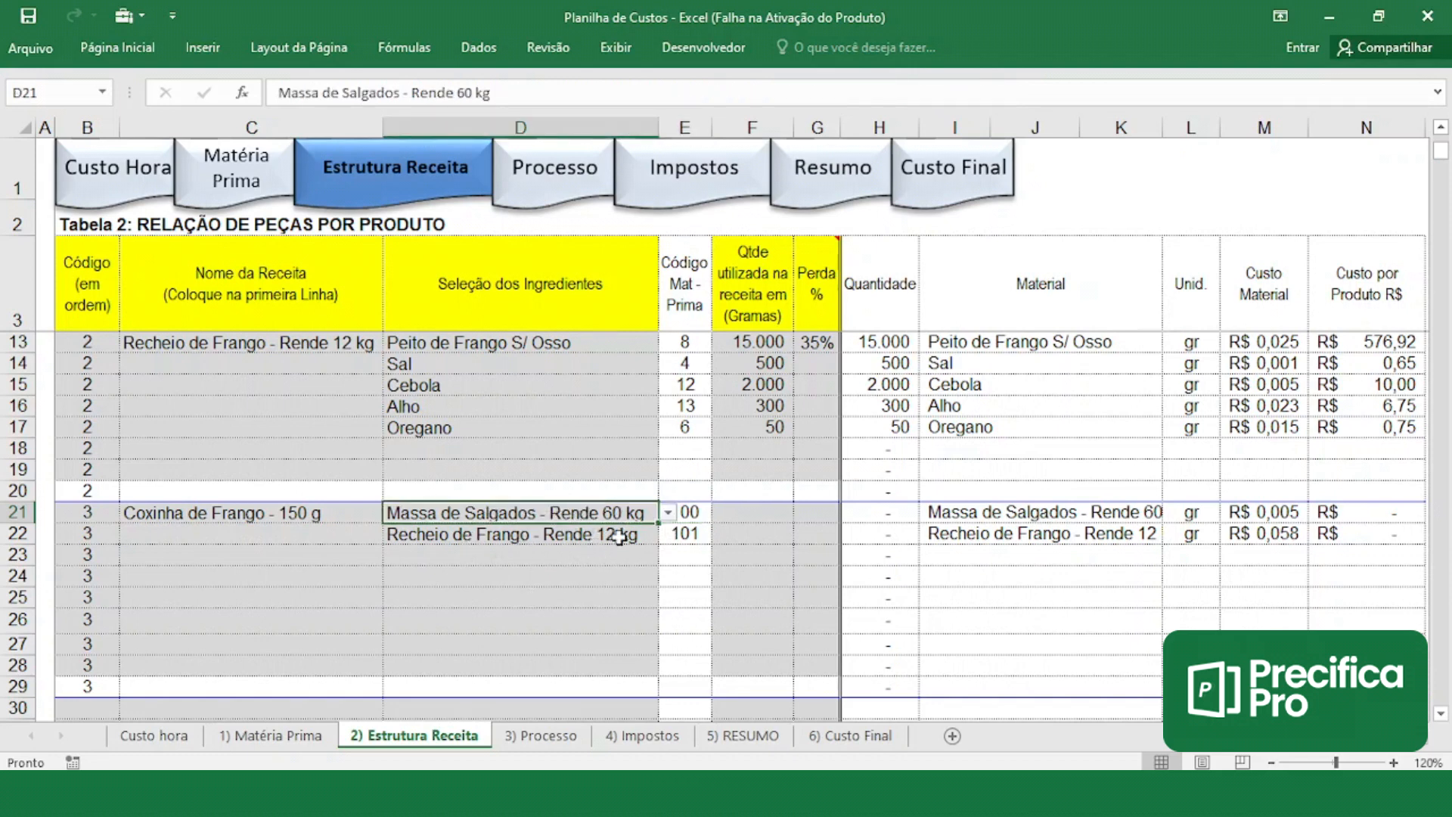
- Enter the Coxinha de Frango quantities in grams: 60.000 for Massa de Salgados and 12.000 for Recheio de Frango
click(560, 535)
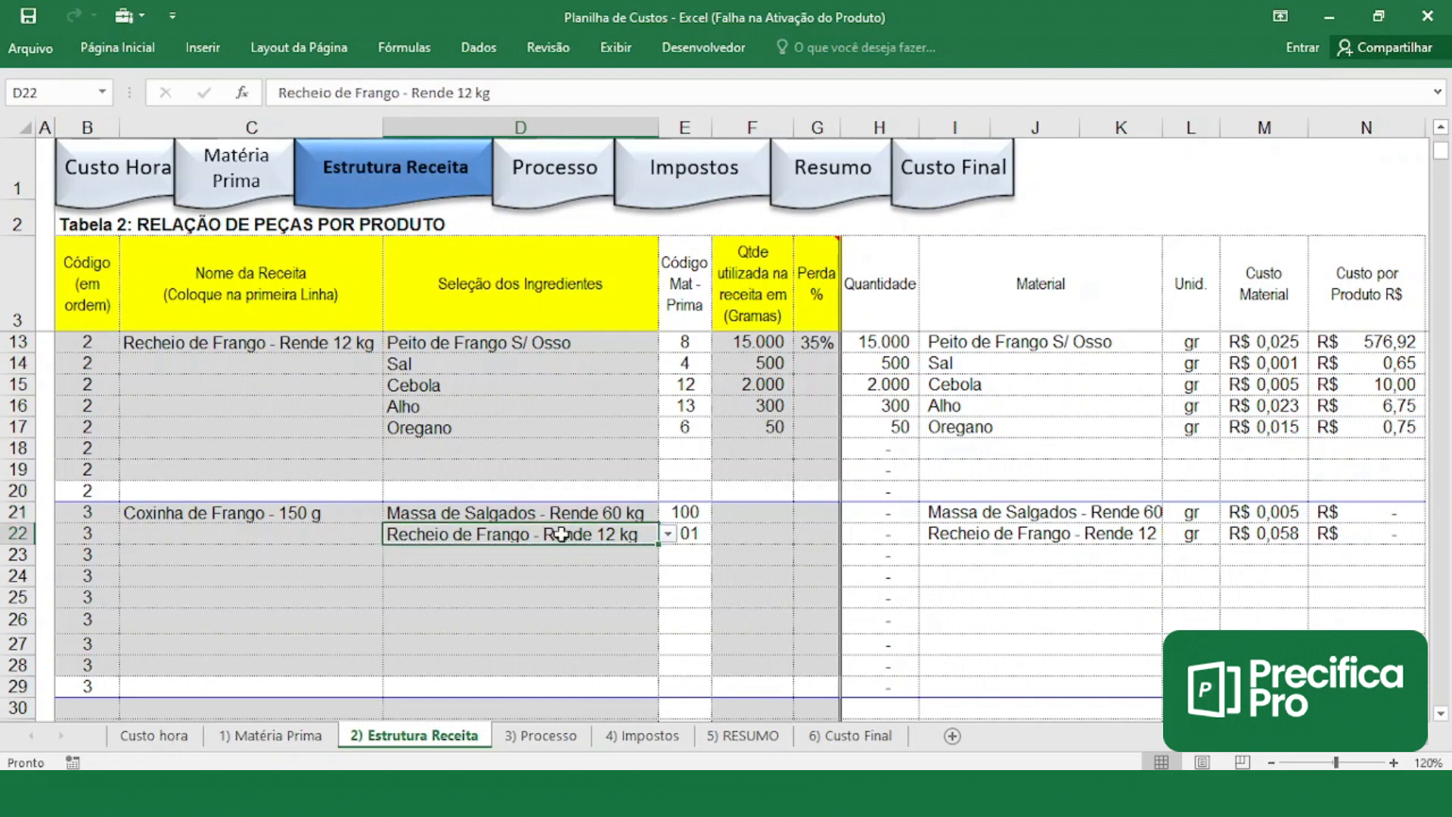
click(662, 516)
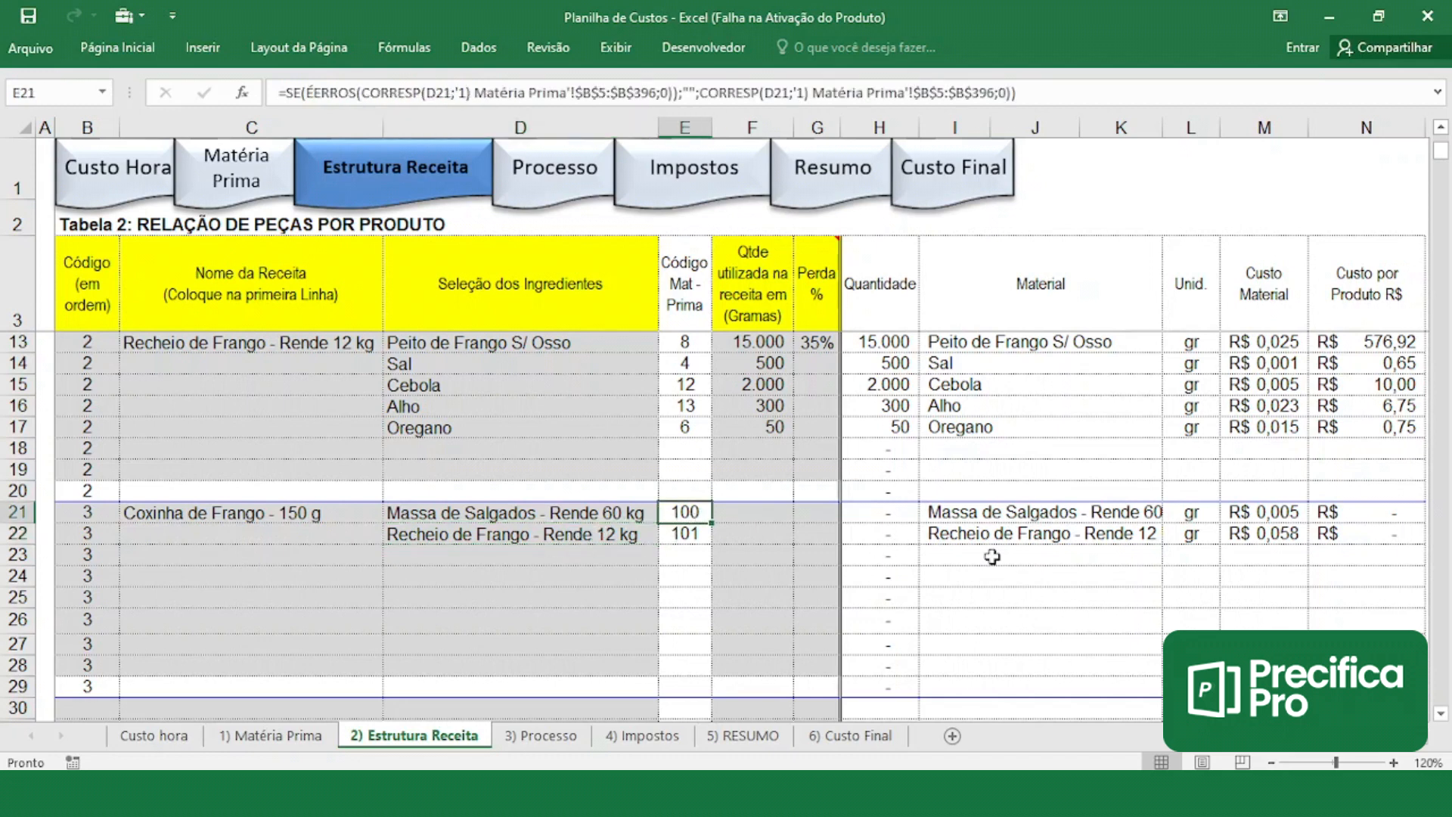
click(779, 522)
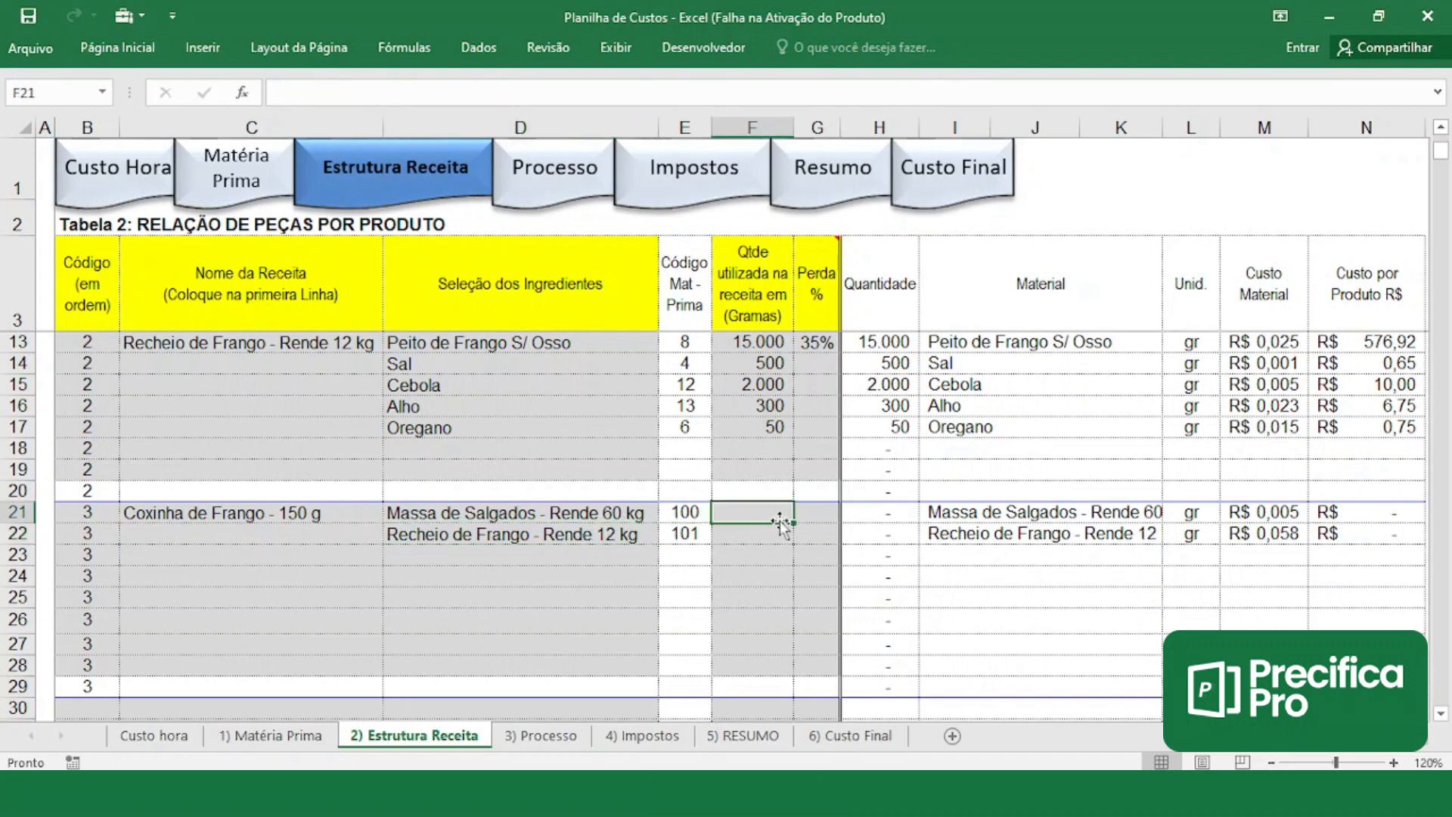
text(6)
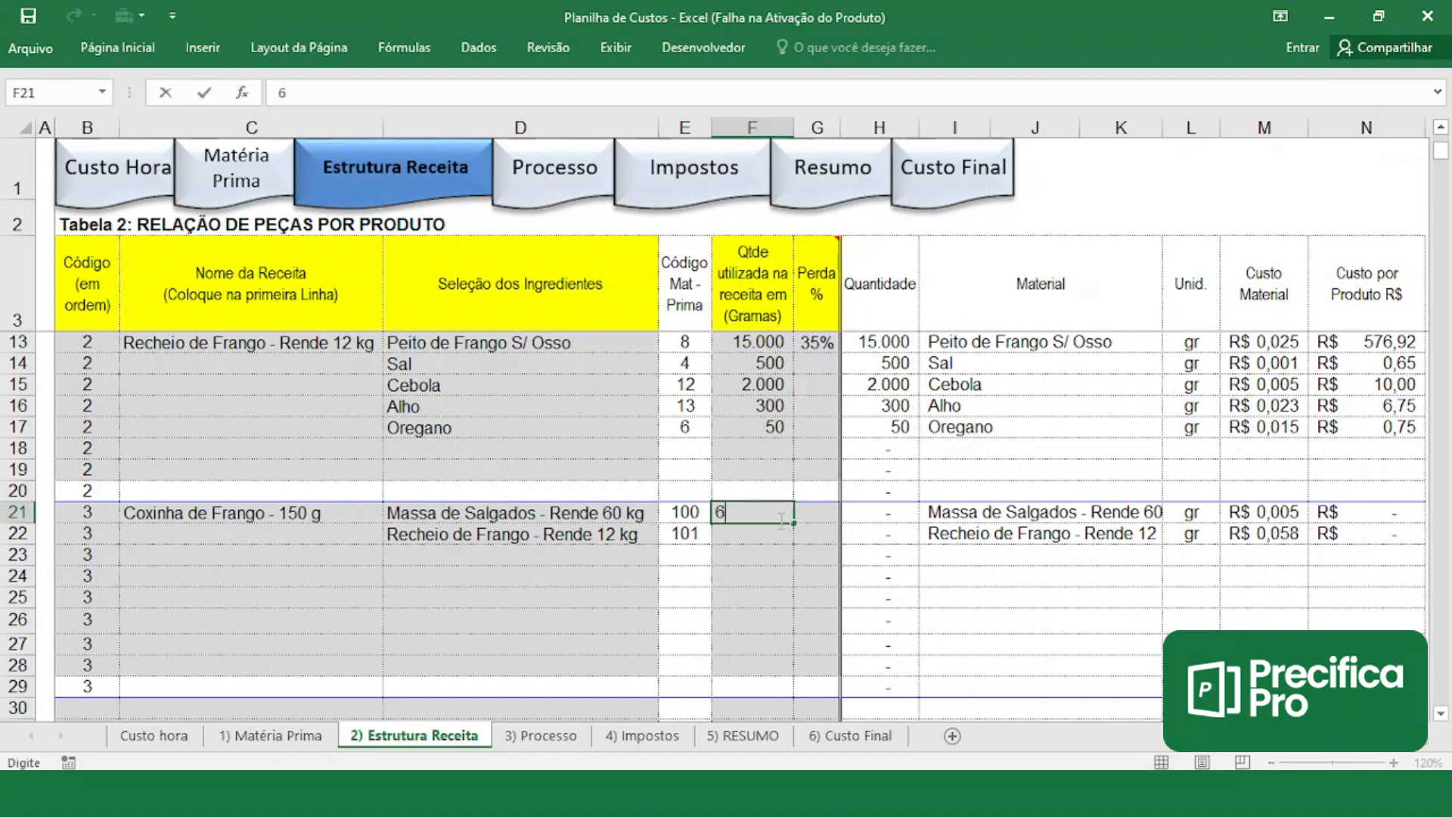
text(0.000)
key(Return)
text(1)
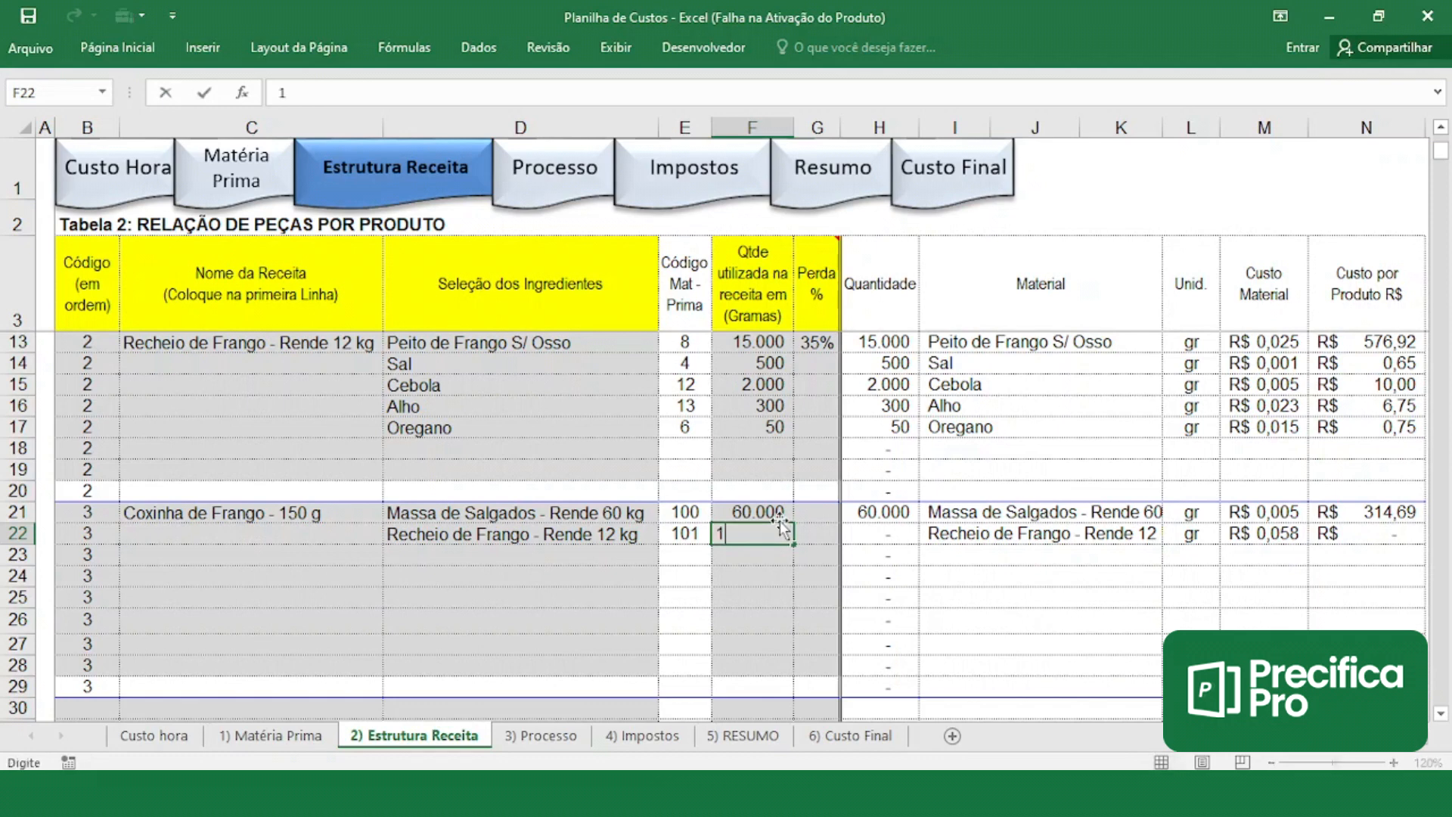
text(2.000)
key(Return)
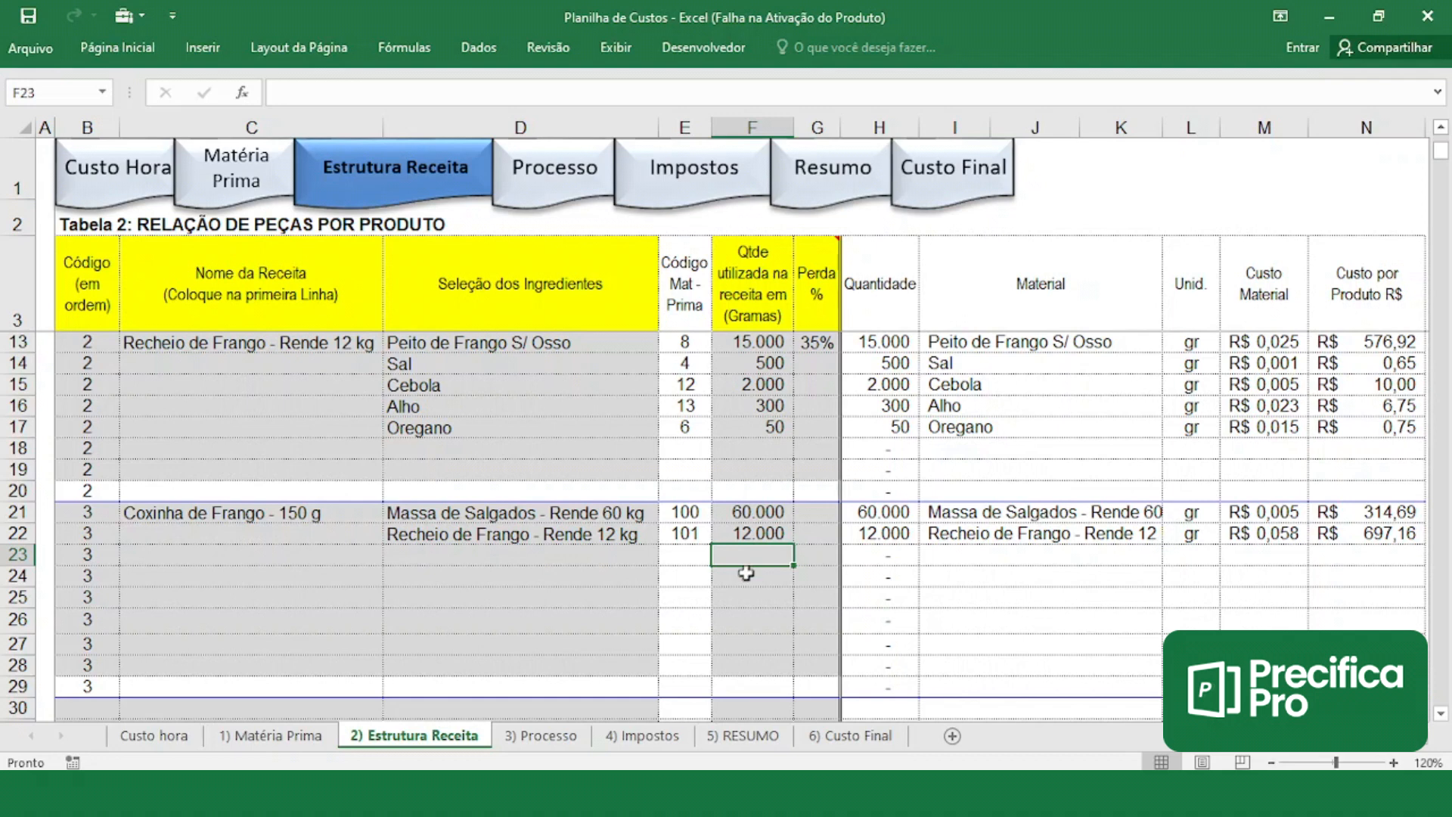
- Choose Farinha de Rosca as the third ingredient of the Coxinha de Frango recipe, in cell D23
click(498, 557)
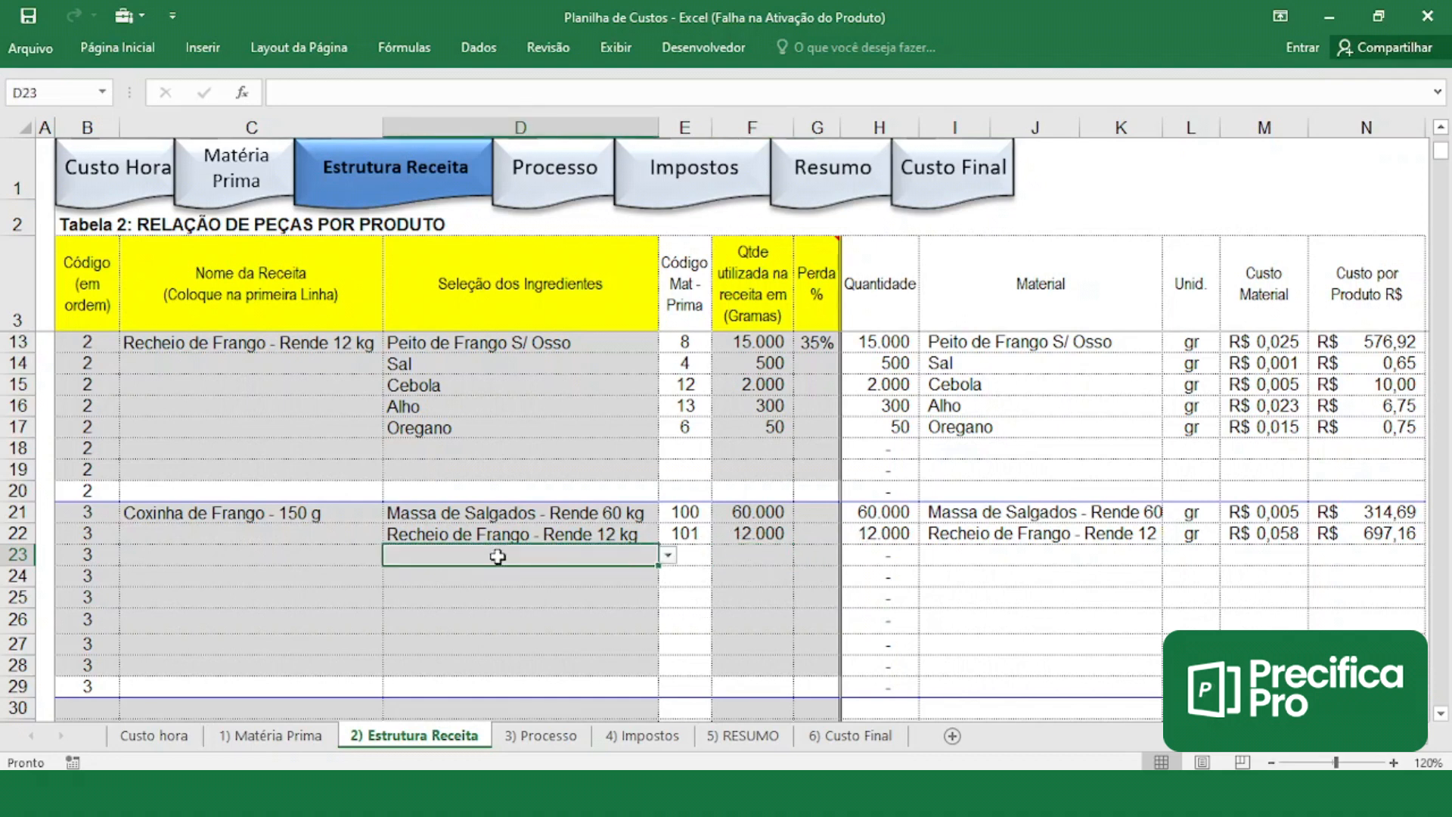
click(669, 556)
scroll(477, 636, up, 1)
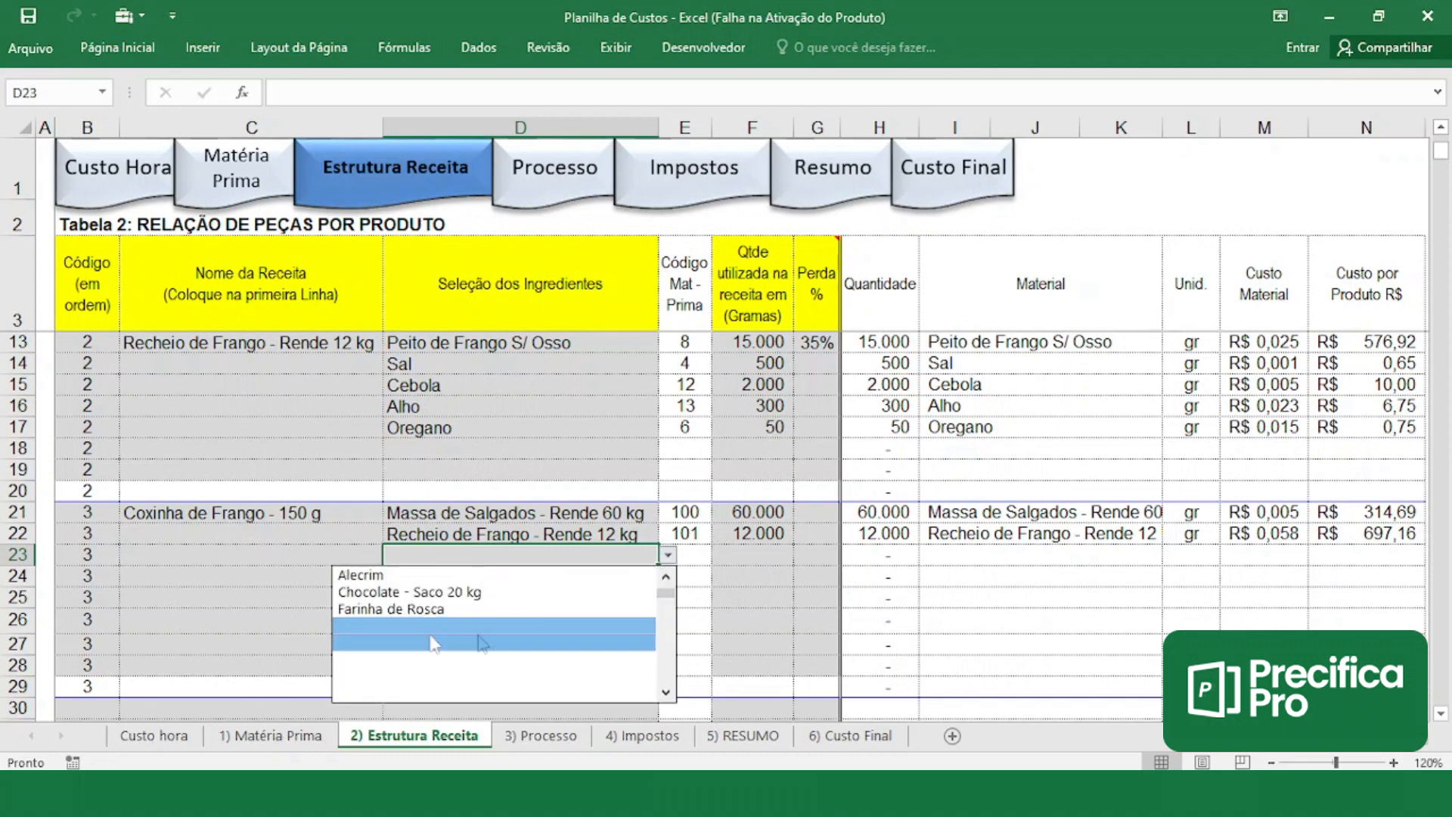
click(421, 612)
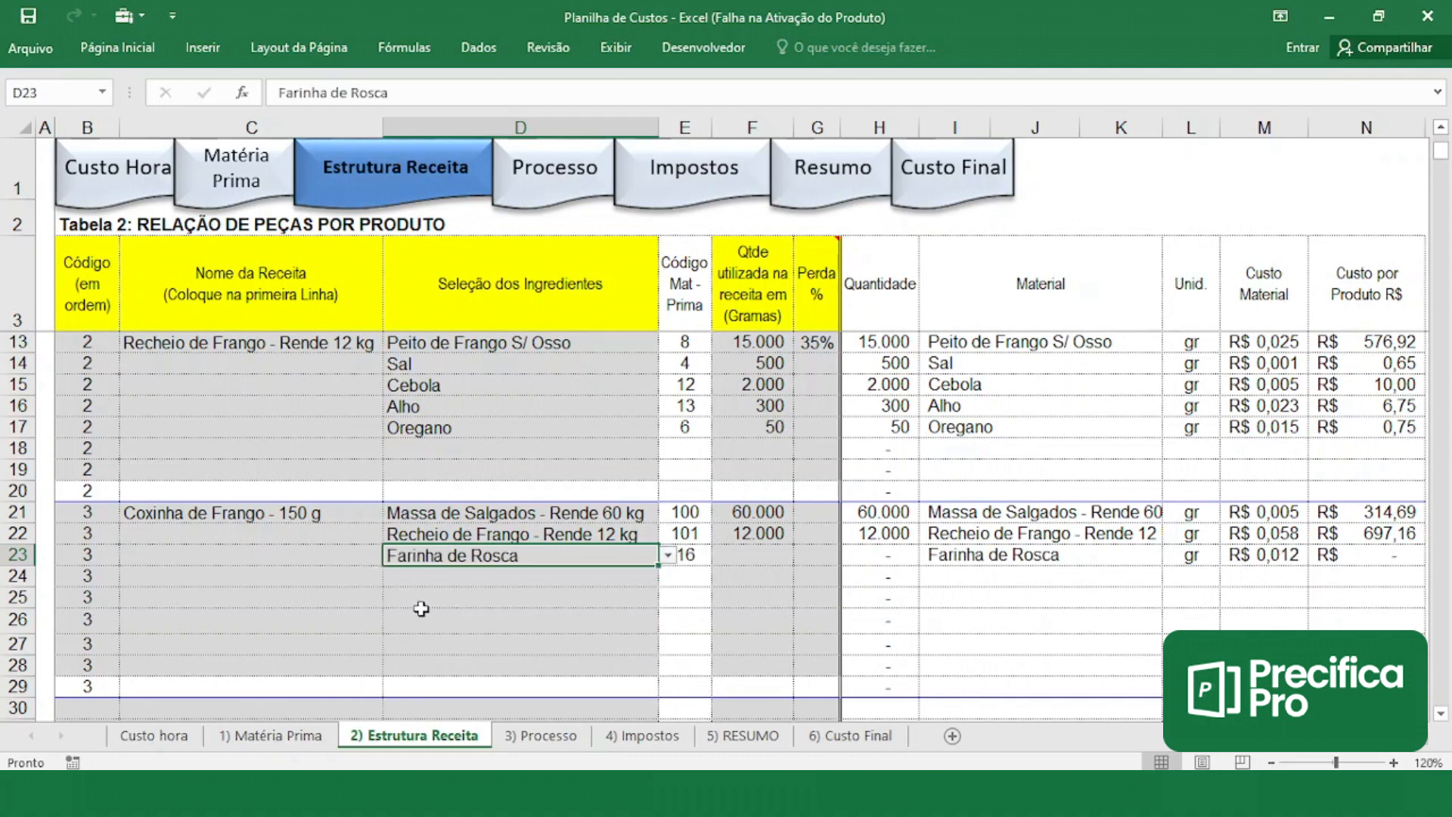
- Switch to the Calculator and compute 10000 - 1200 for the Farinha de Rosca quantity
click(753, 553)
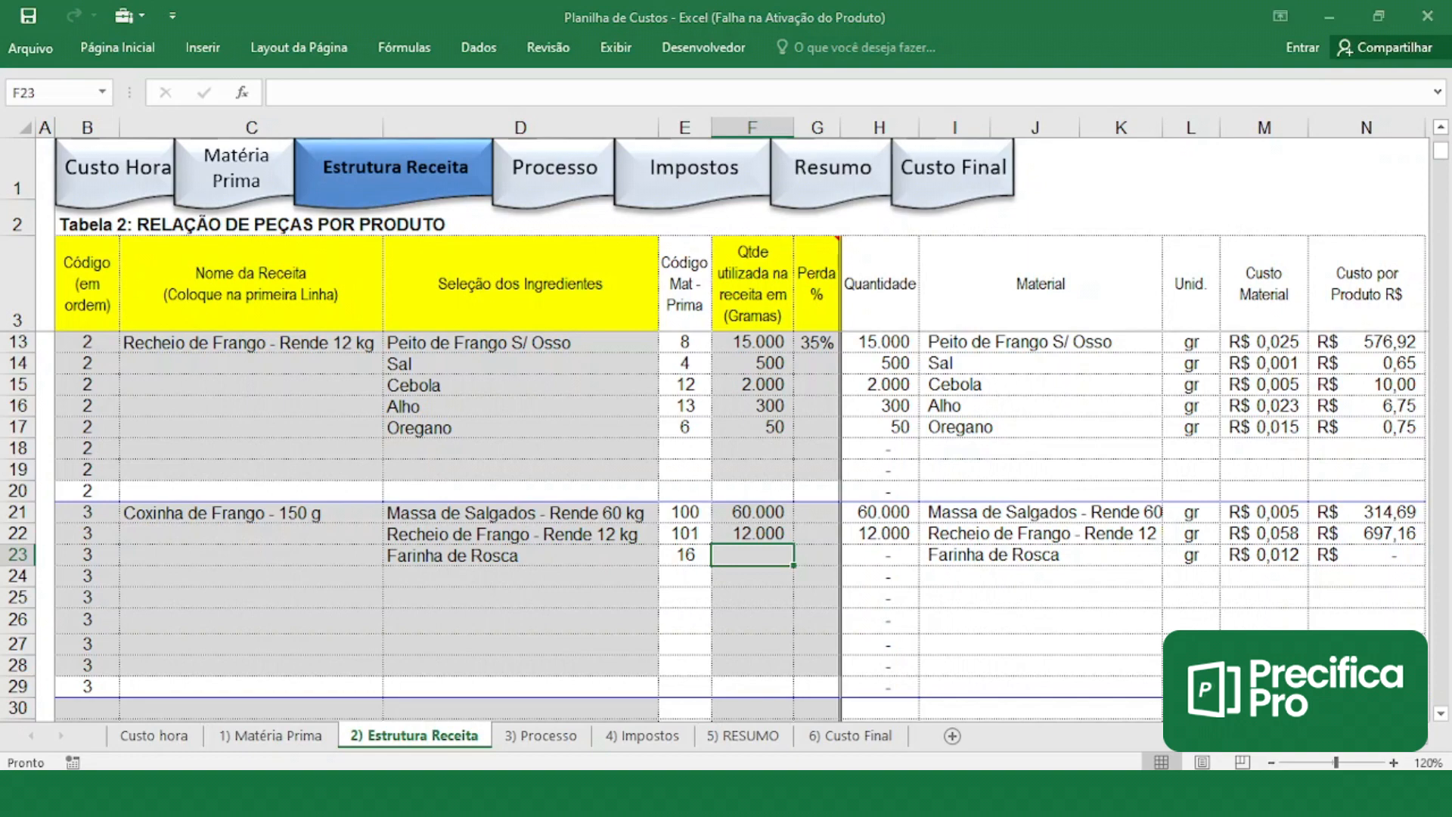
drag(237, 129, 237, 73)
text(1)
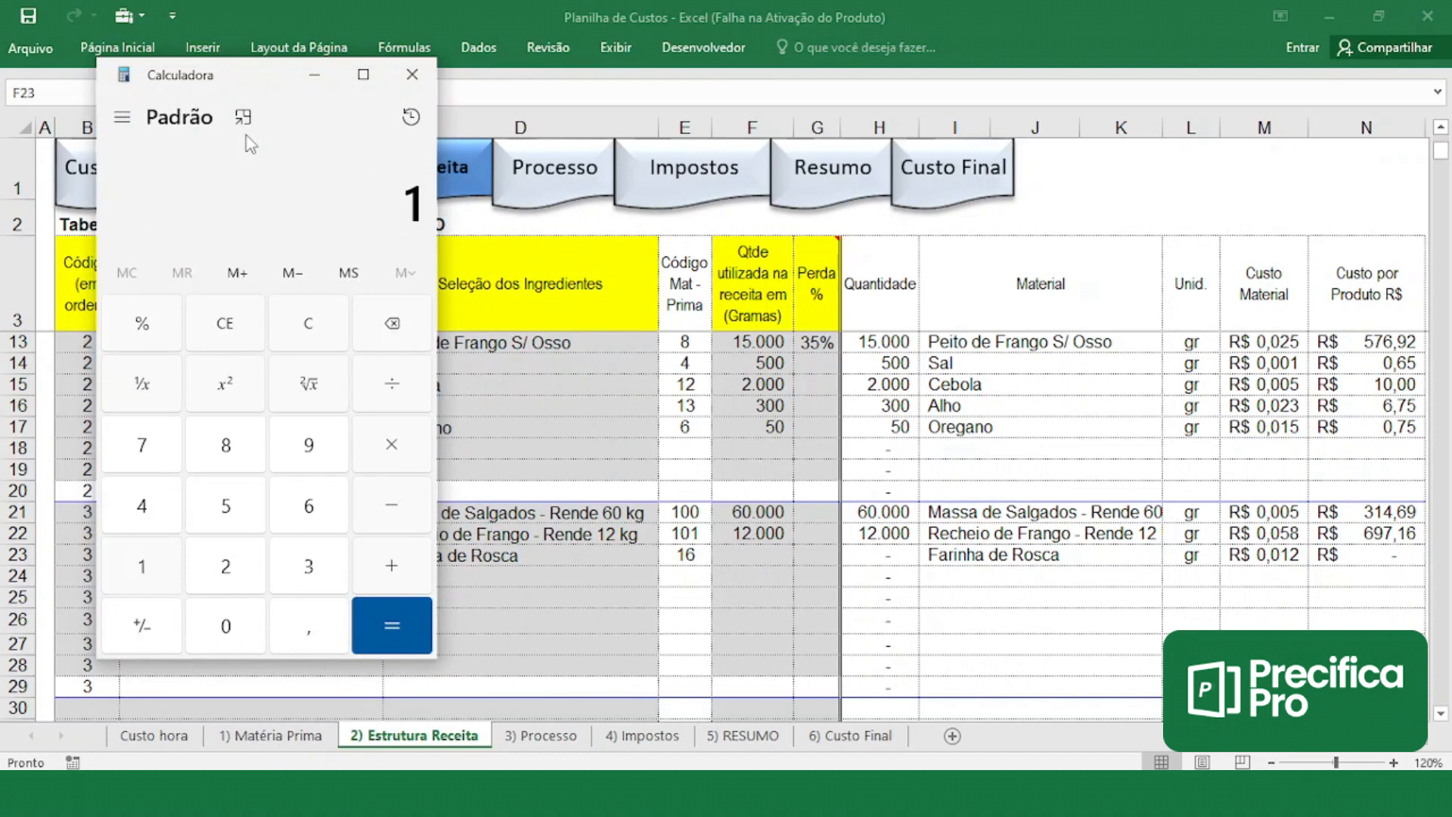
text(000)
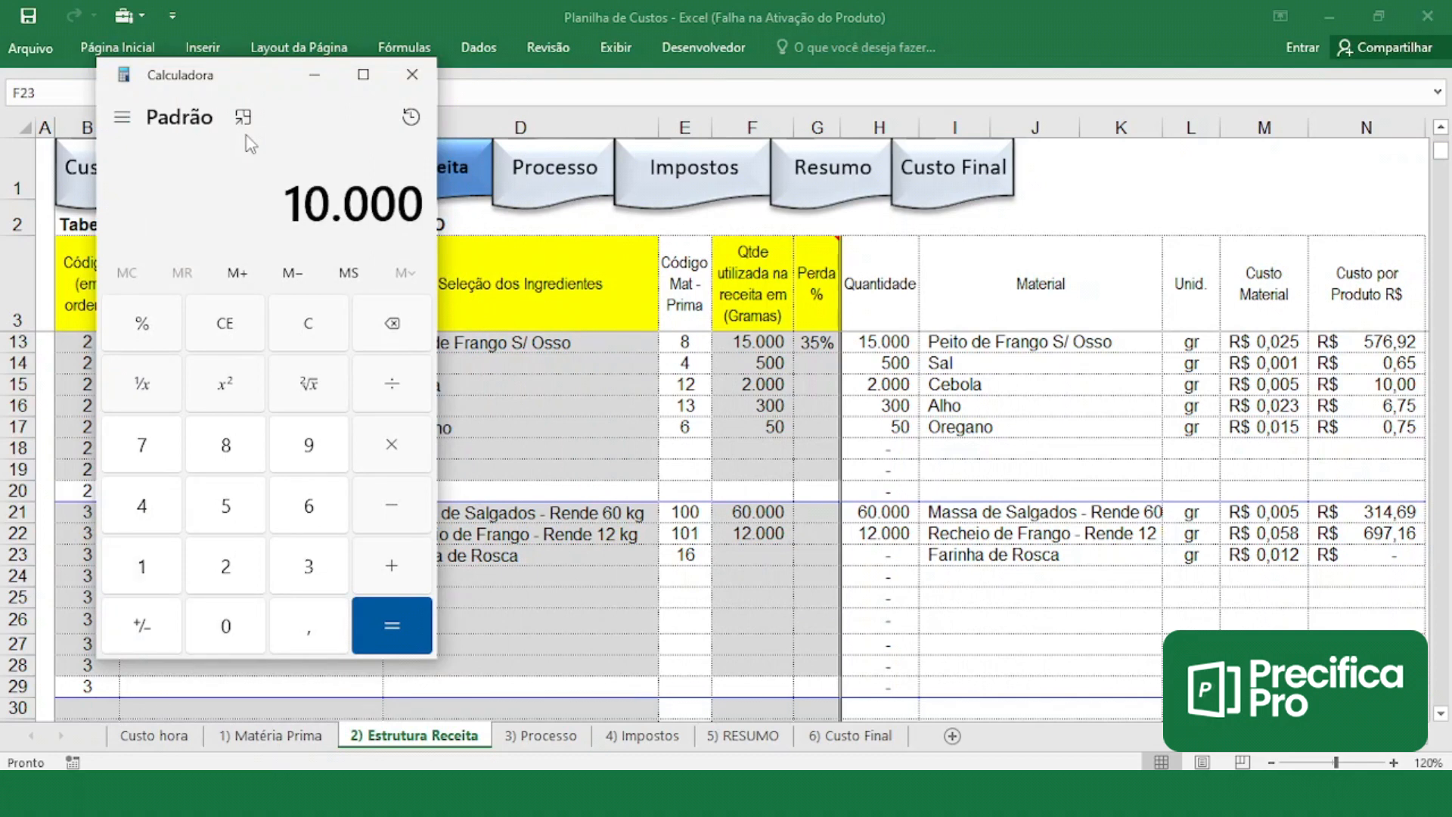
text(0 - 1)
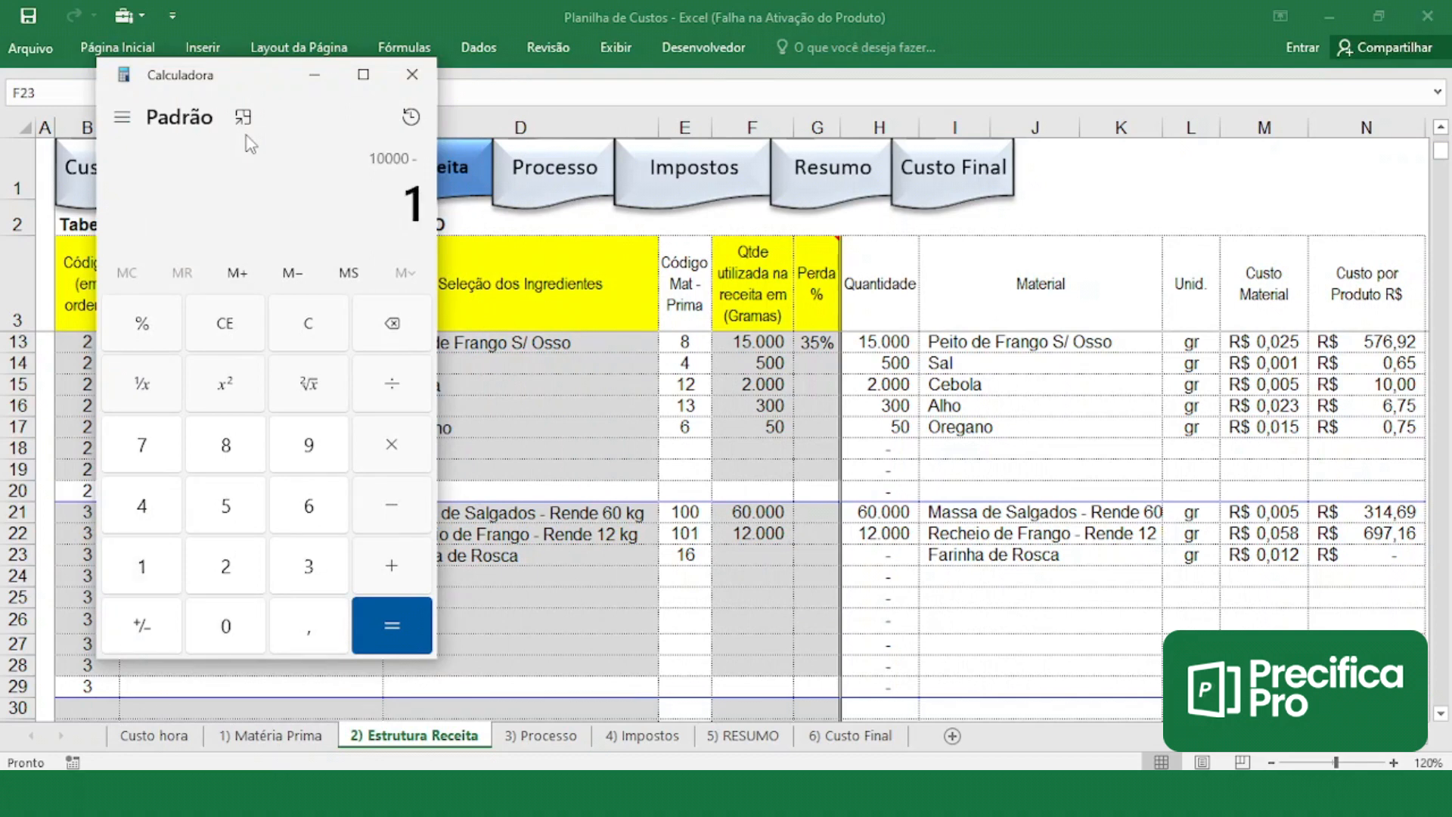
text(2000)
key(Return)
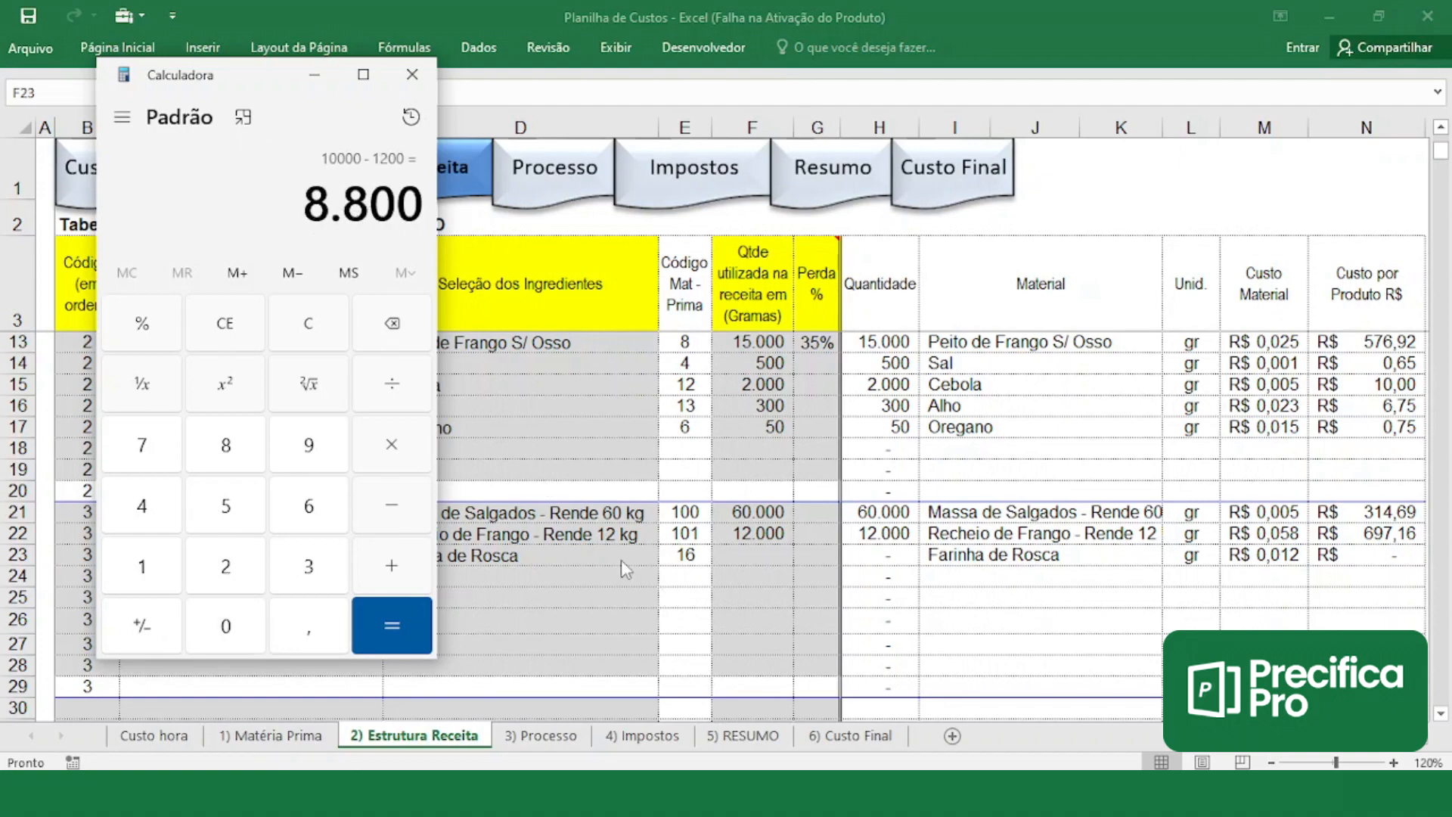
- Return to Excel, set the Farinha de Rosca quantity to 8.800 grams and check its cost
key(alt+Tab)
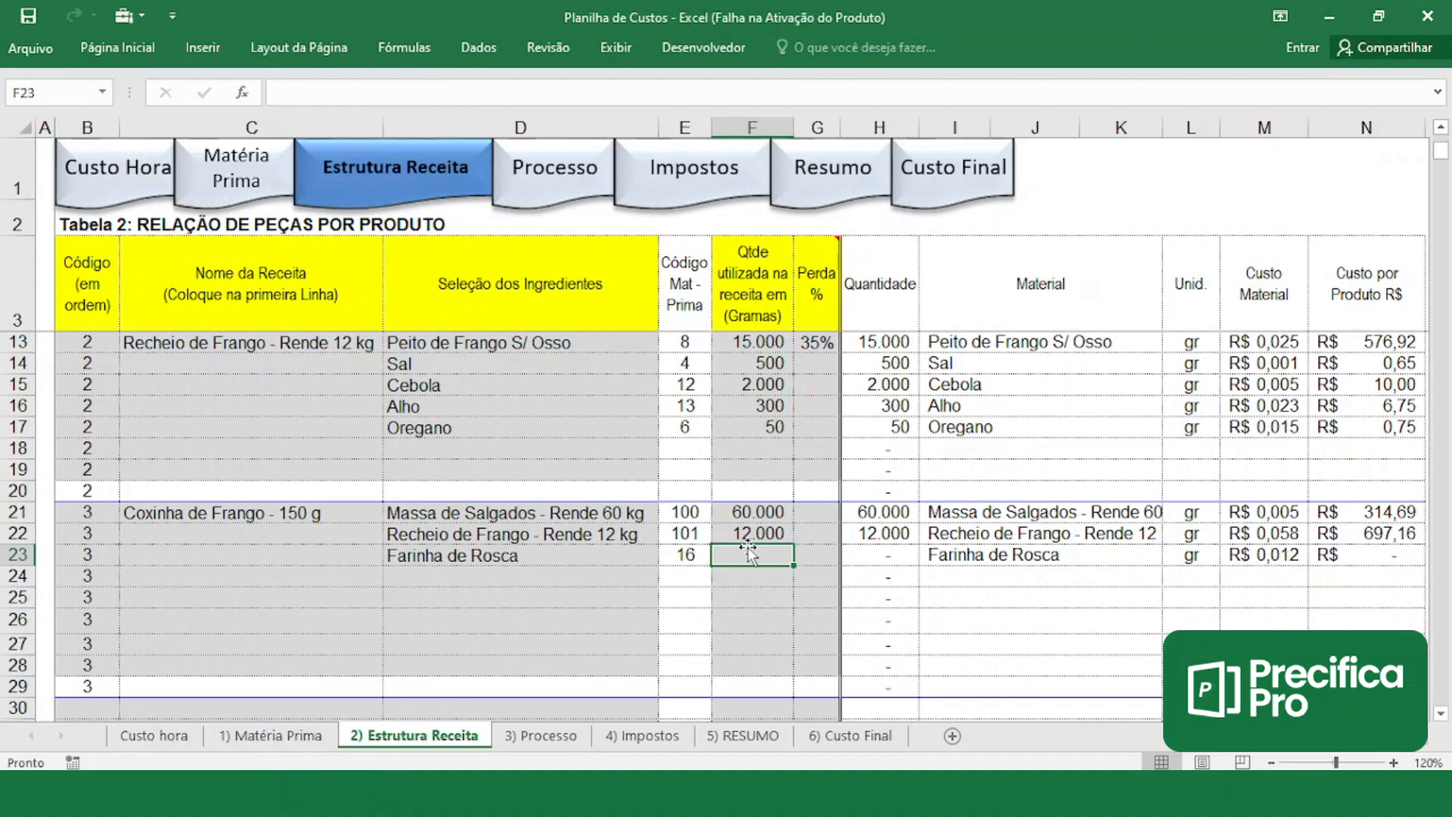
text(8800)
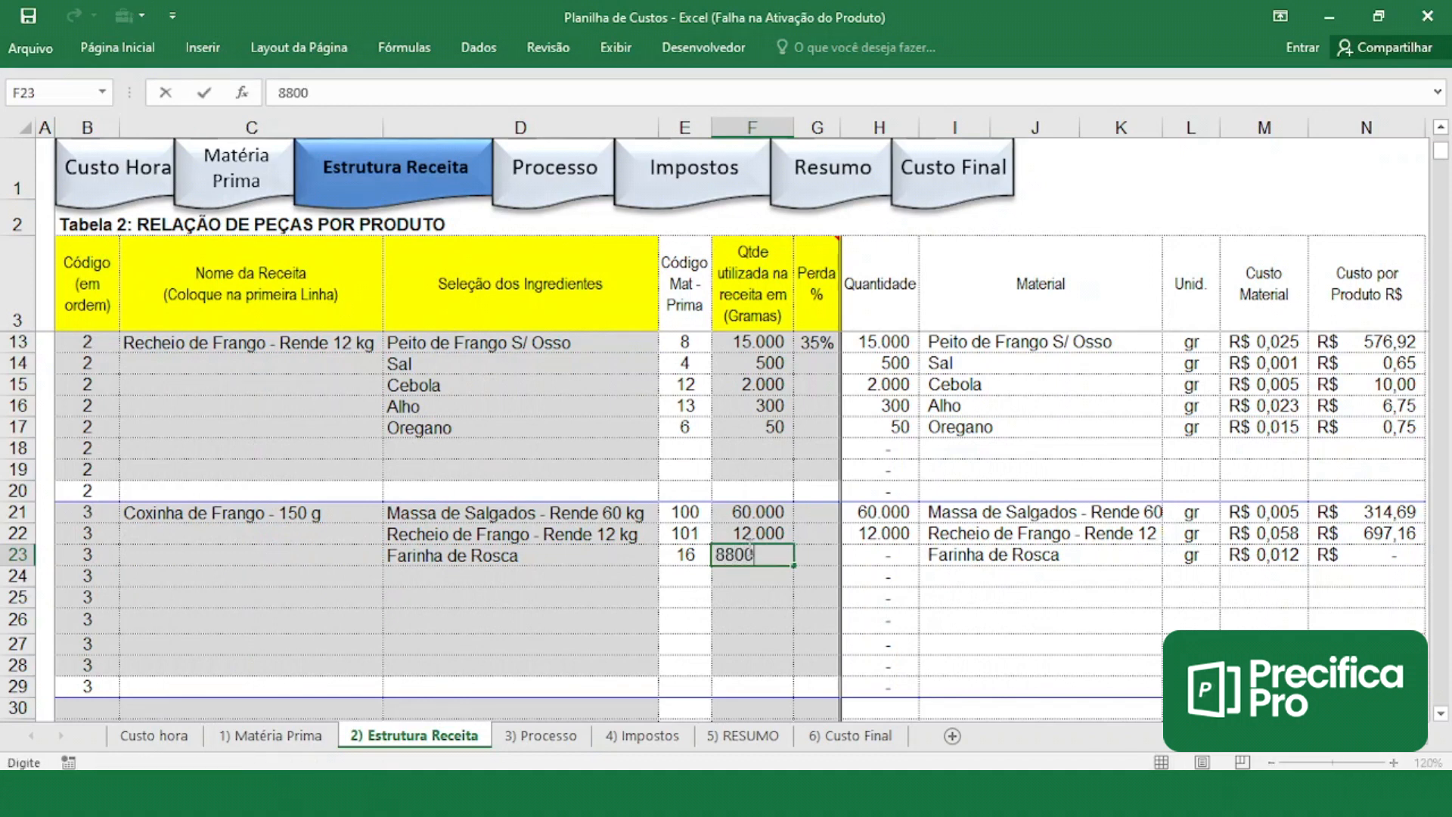
key(Return)
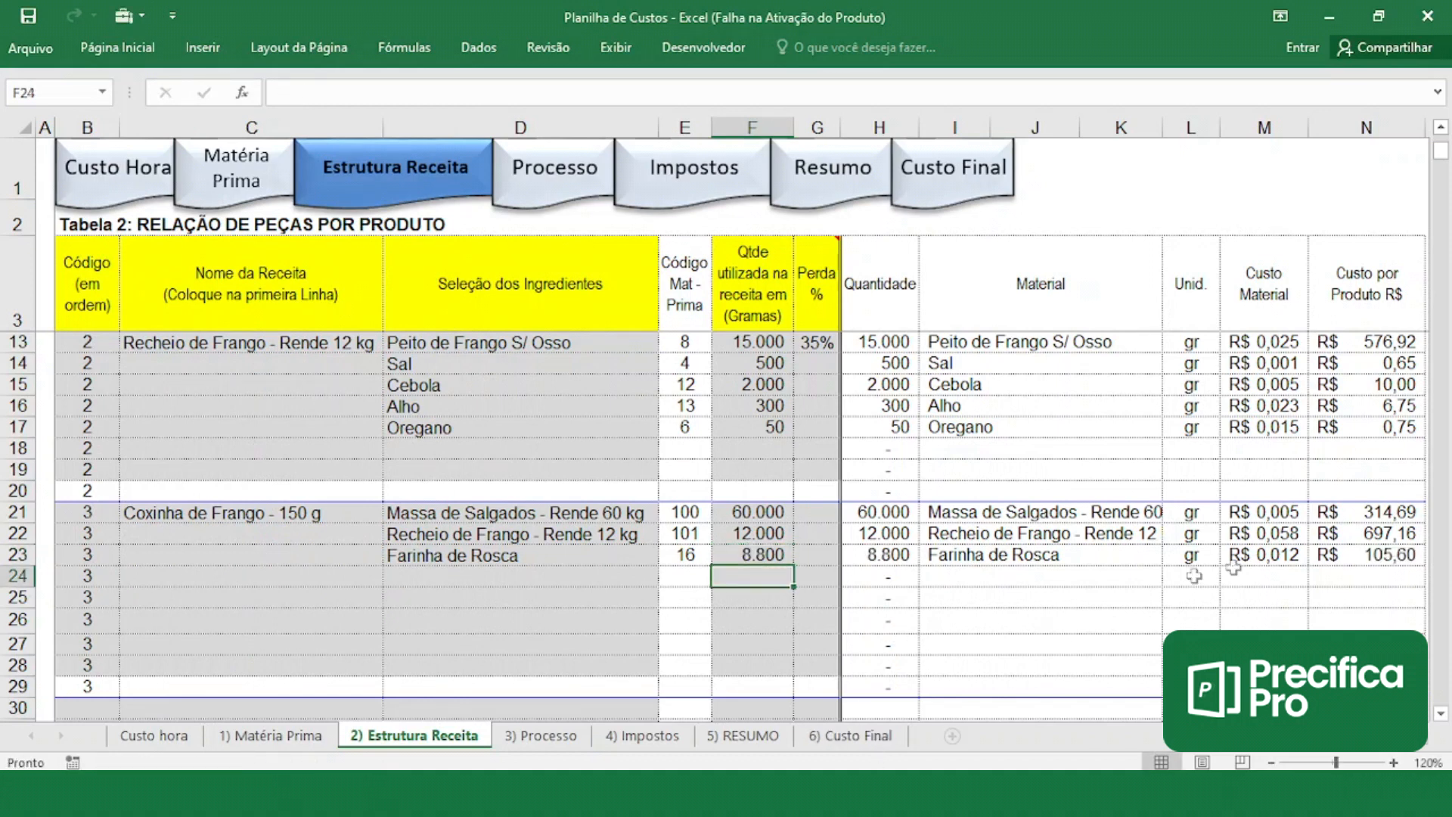
click(1392, 557)
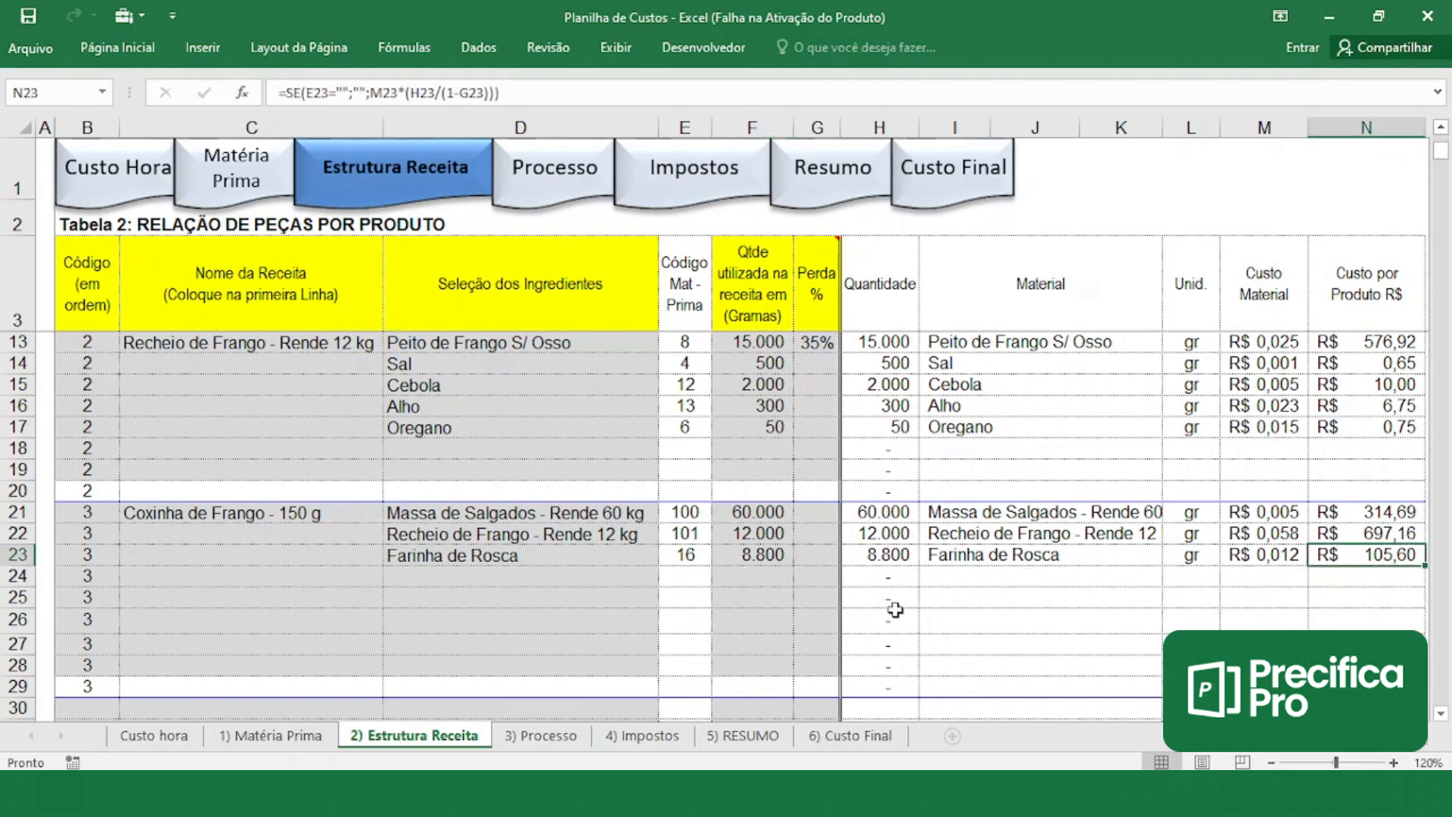
- Remove recipe code 3 from the unused rows 27 to 29, leaving three spare rows for the Coxinha de Frango
drag(540, 576, 393, 637)
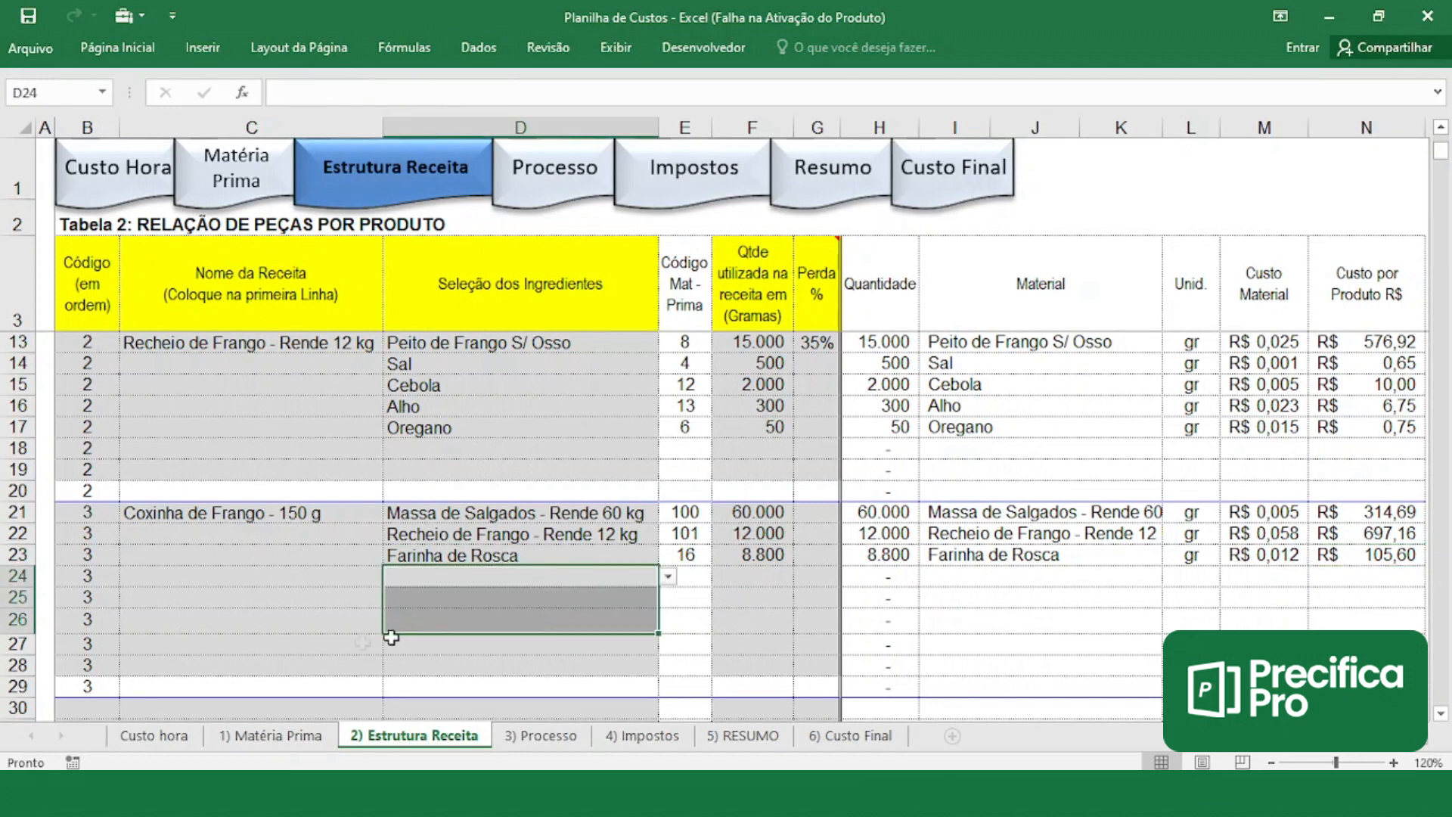
click(87, 641)
key(Delete)
key(Down)
key(Delete)
key(Down)
key(Delete)
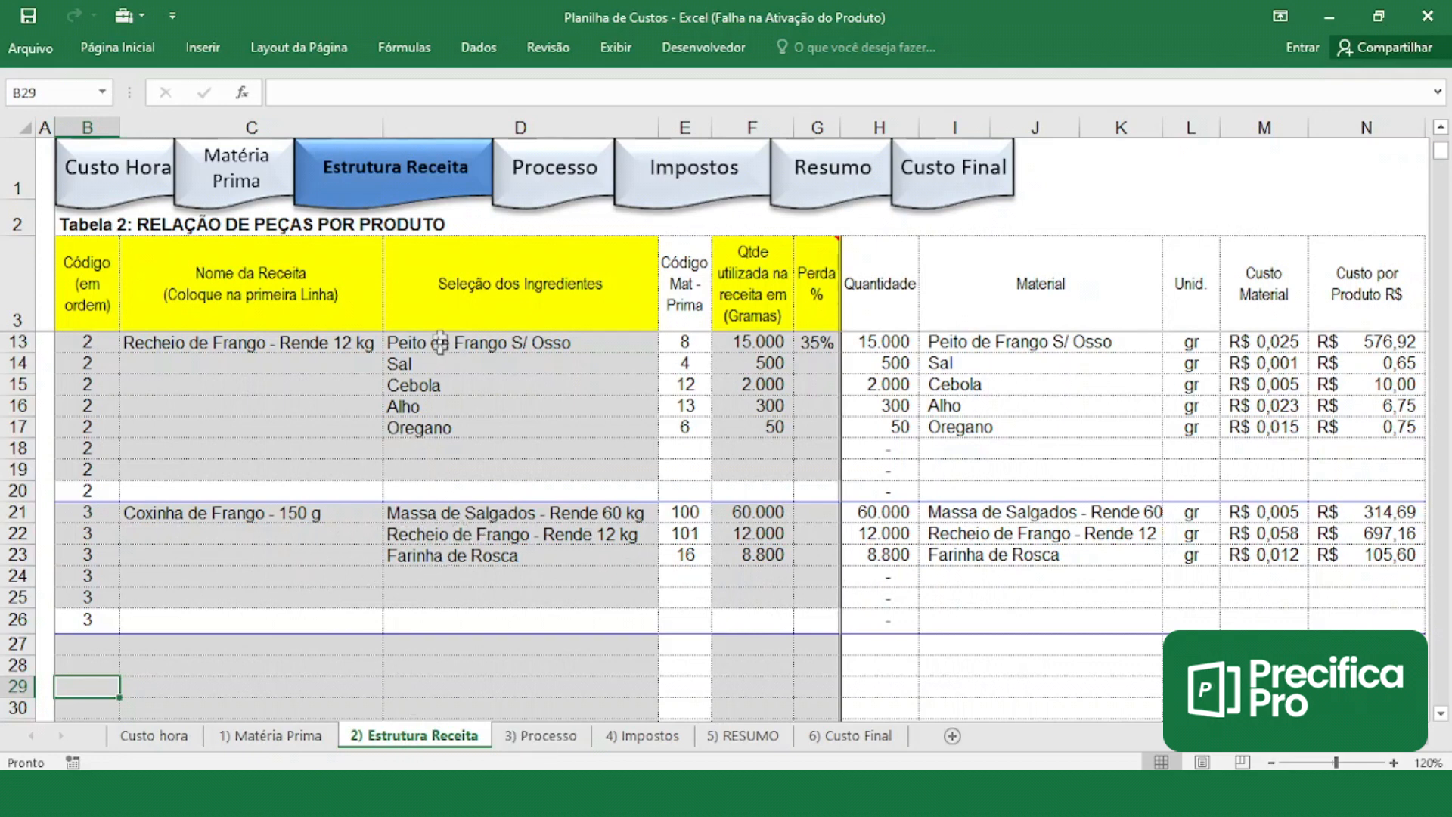
- Register product 3, Coxinha de Frango - 150 g, on row 8 of the Processo sheet
click(544, 194)
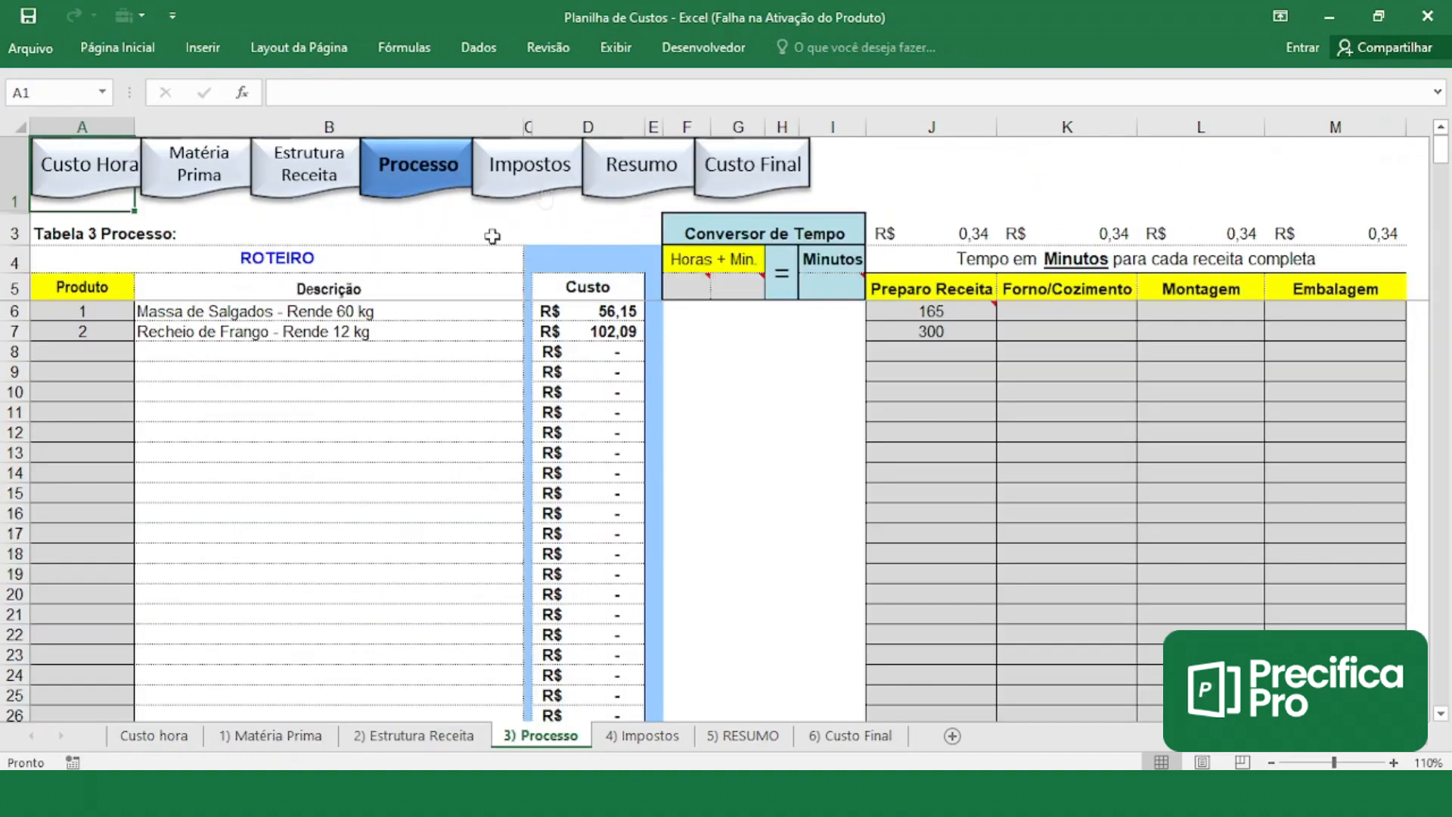
click(83, 352)
text(3)
key(Tab)
text(Coxinha de Frango - 150 g)
key(Return)
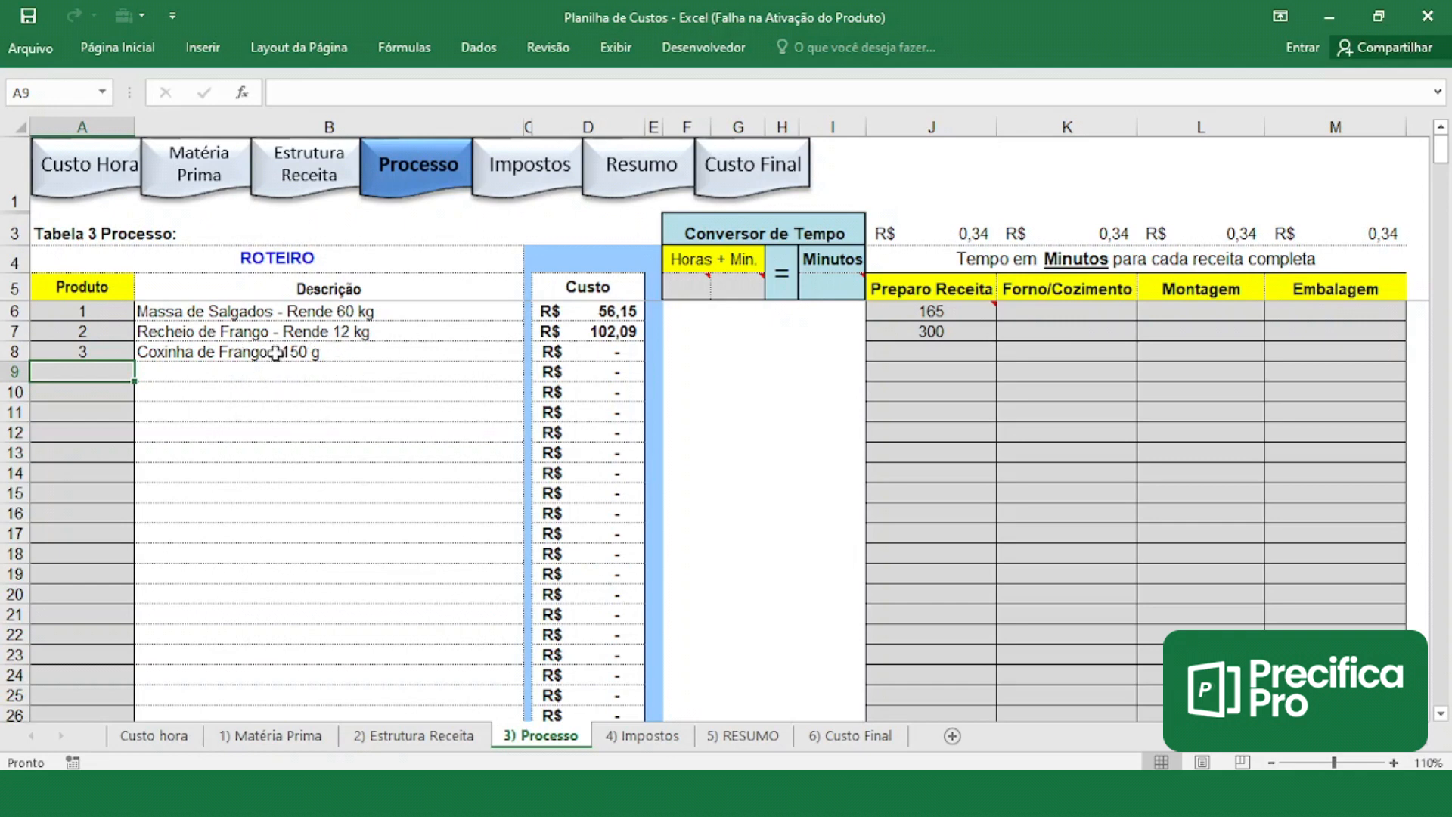
- Convert 5 hours 27 minutes in the Conversor de Tempo and enter 327 as product 3's Preparo Receita time
click(687, 289)
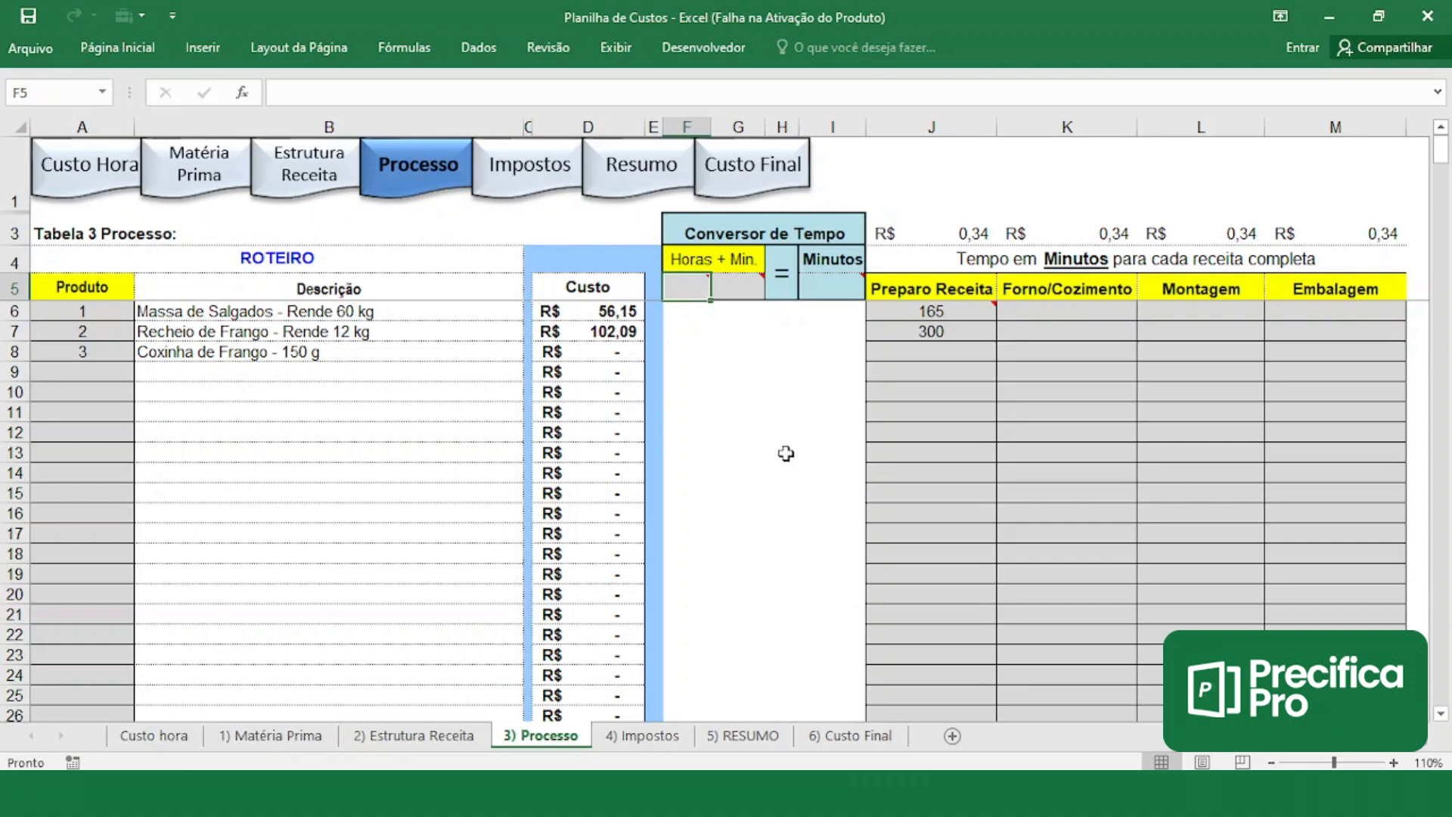
text(5)
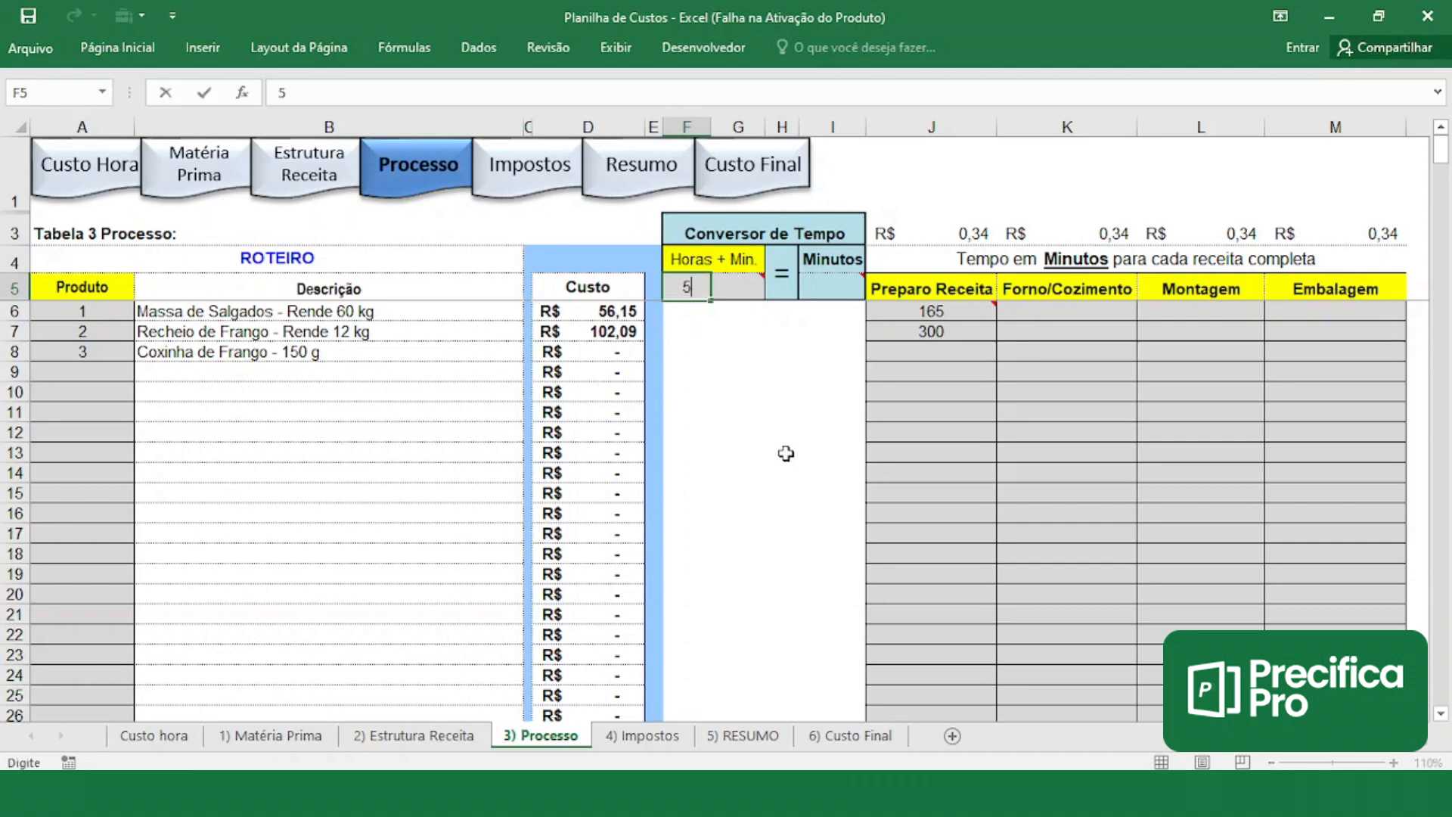
click(744, 286)
text(2)
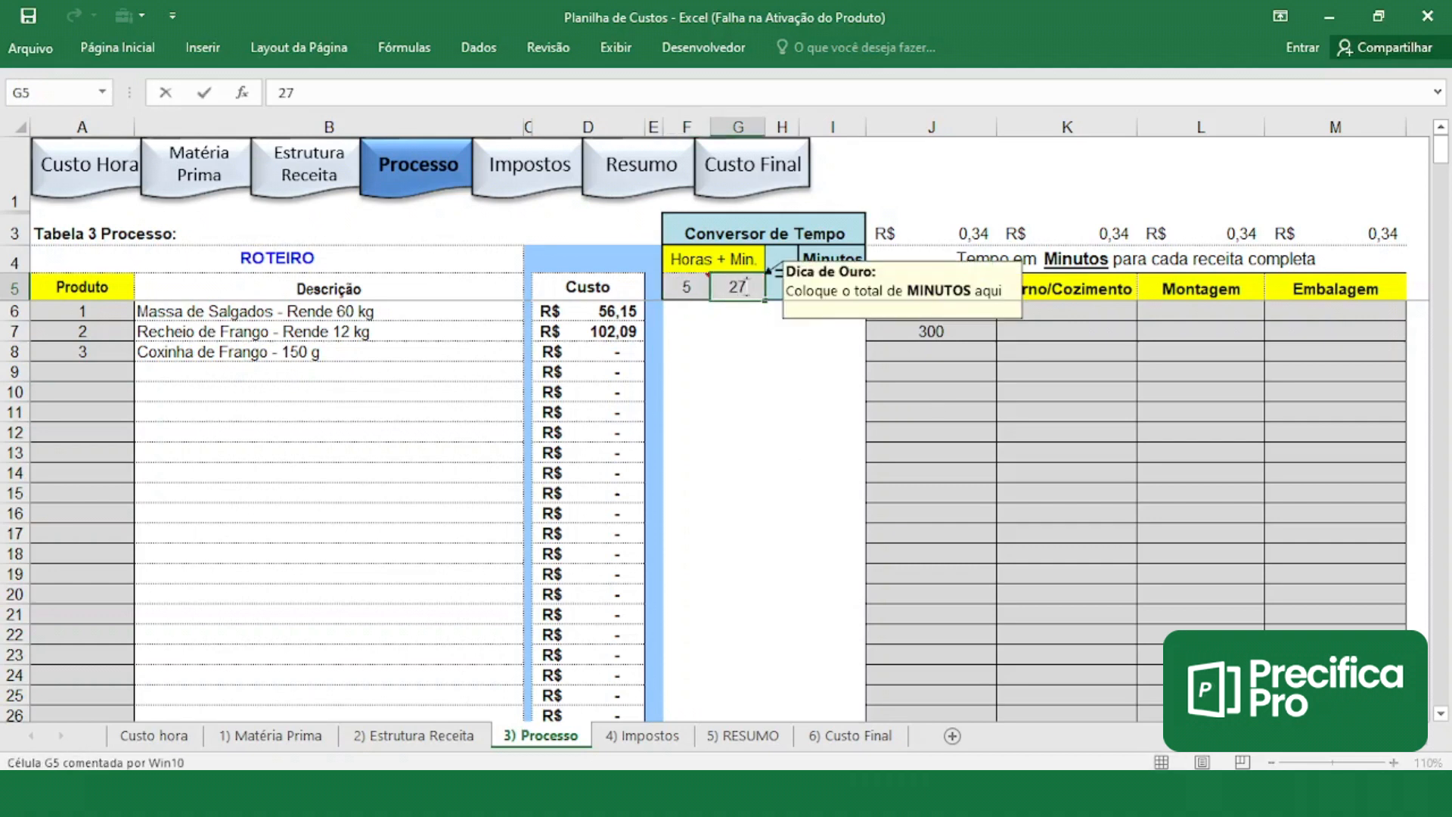
text(7)
key(Return)
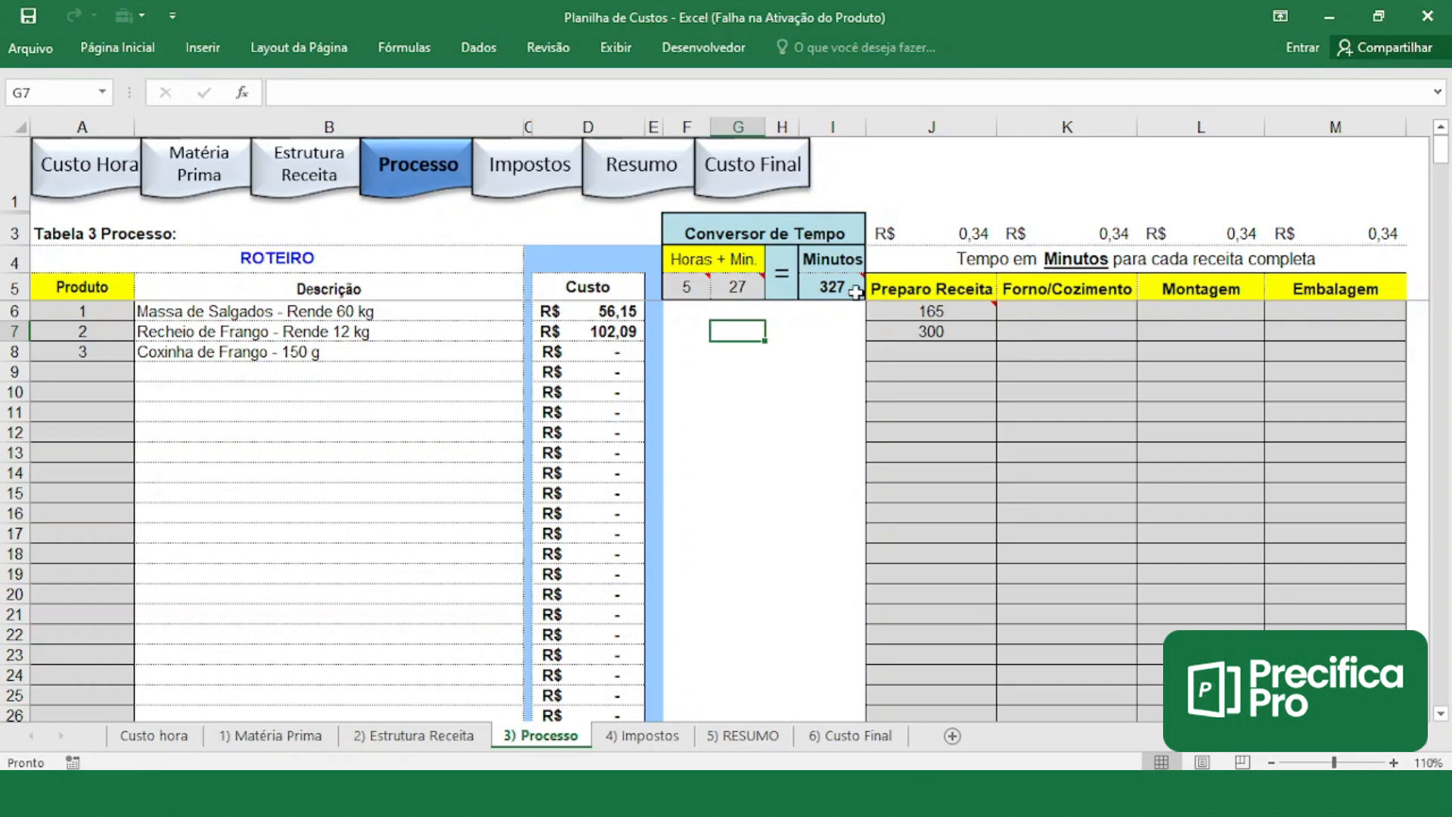
click(906, 352)
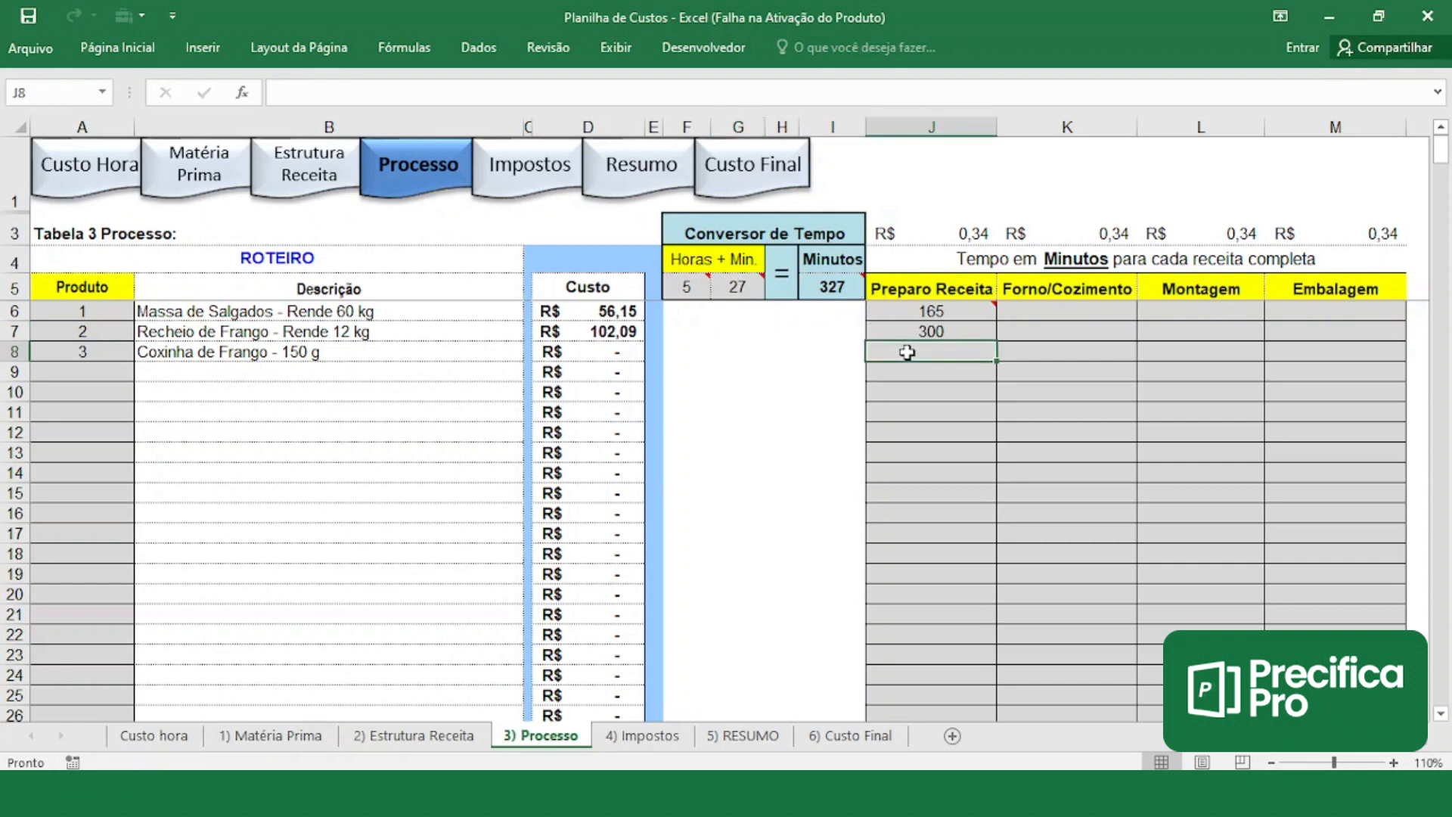
text(327)
key(Return)
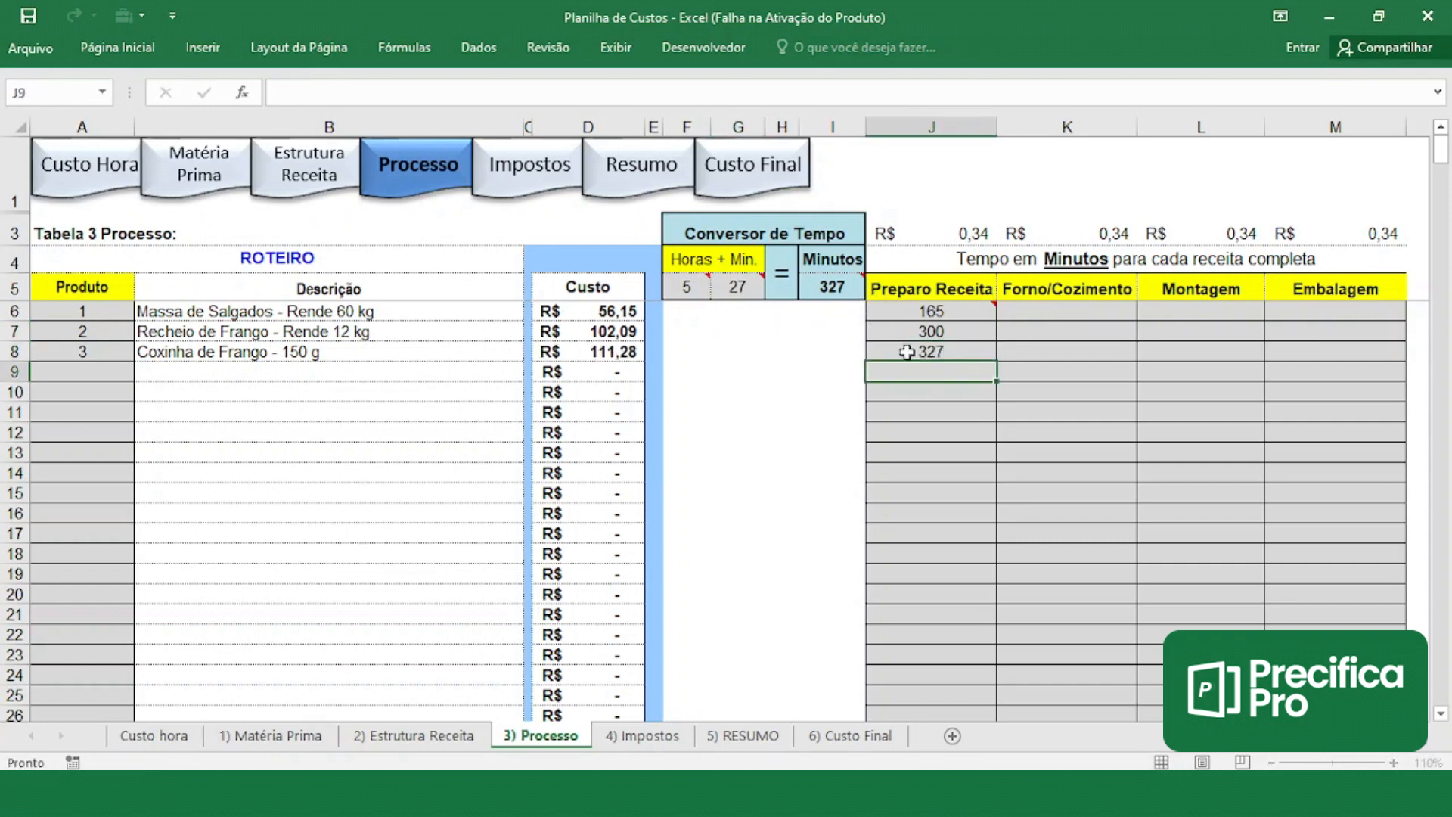
- Clear the minutes and hours from the Conversor de Tempo and check the process cost of product 3
click(748, 291)
key(Delete)
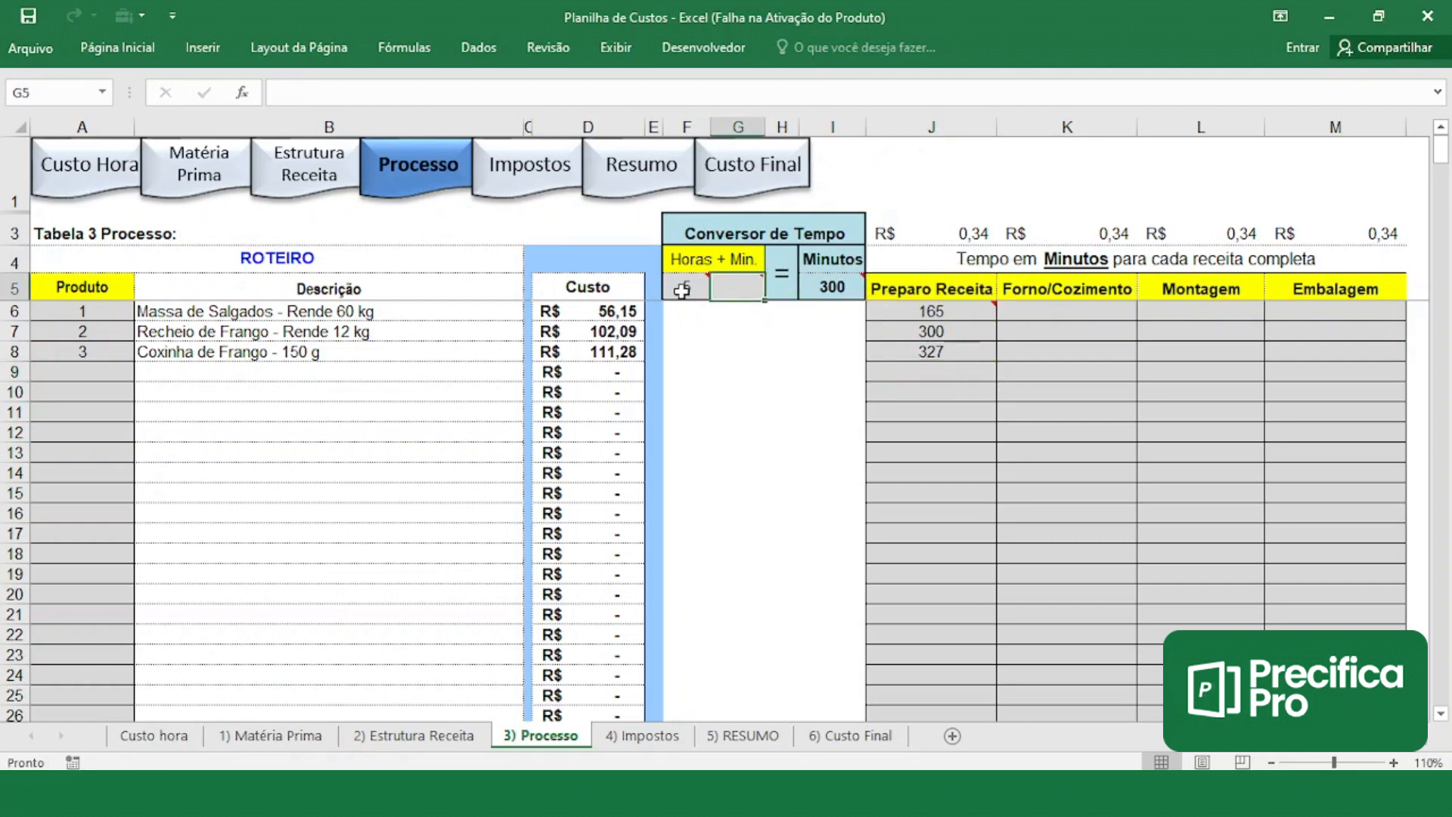
click(682, 290)
key(Delete)
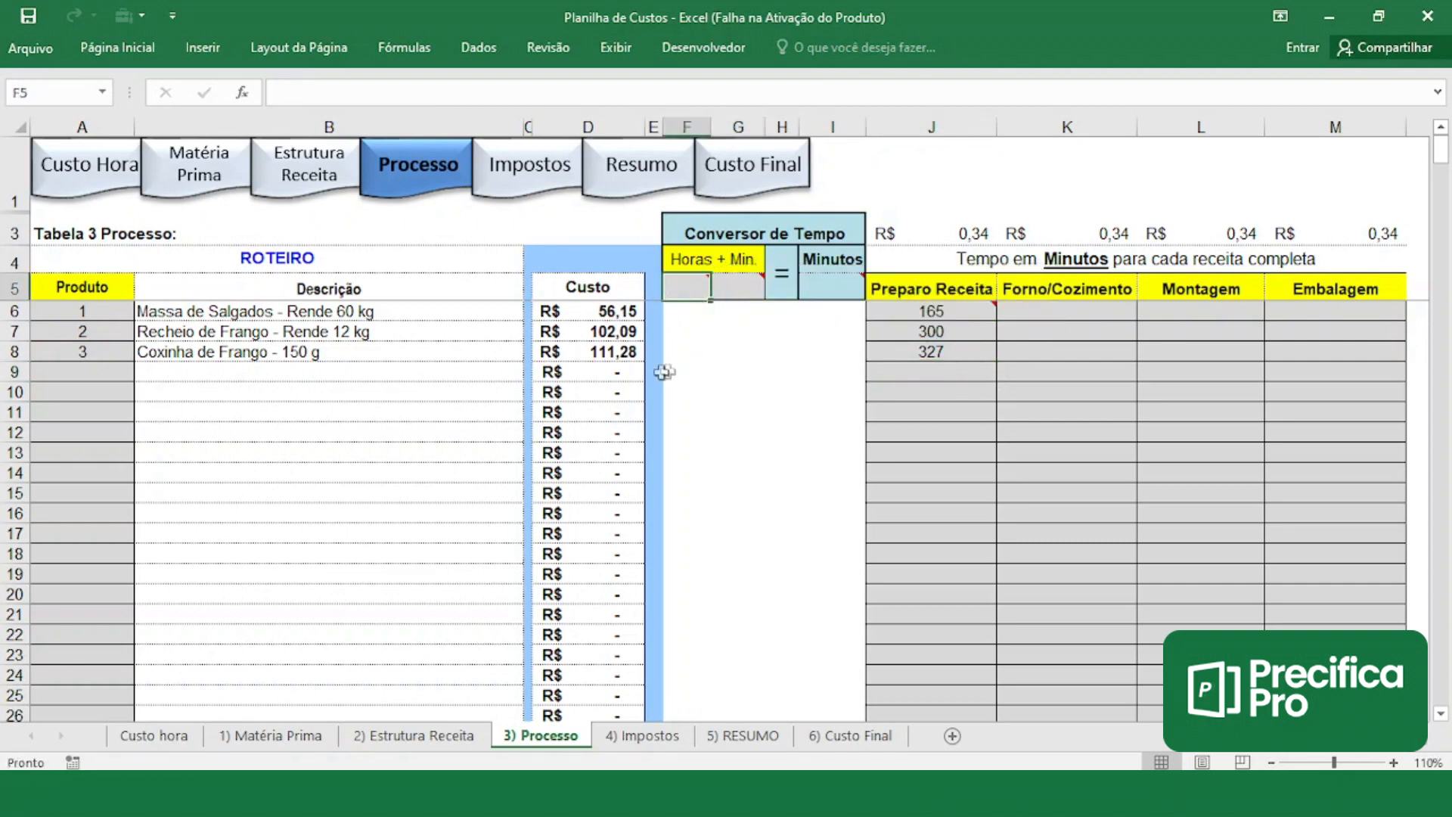
click(638, 354)
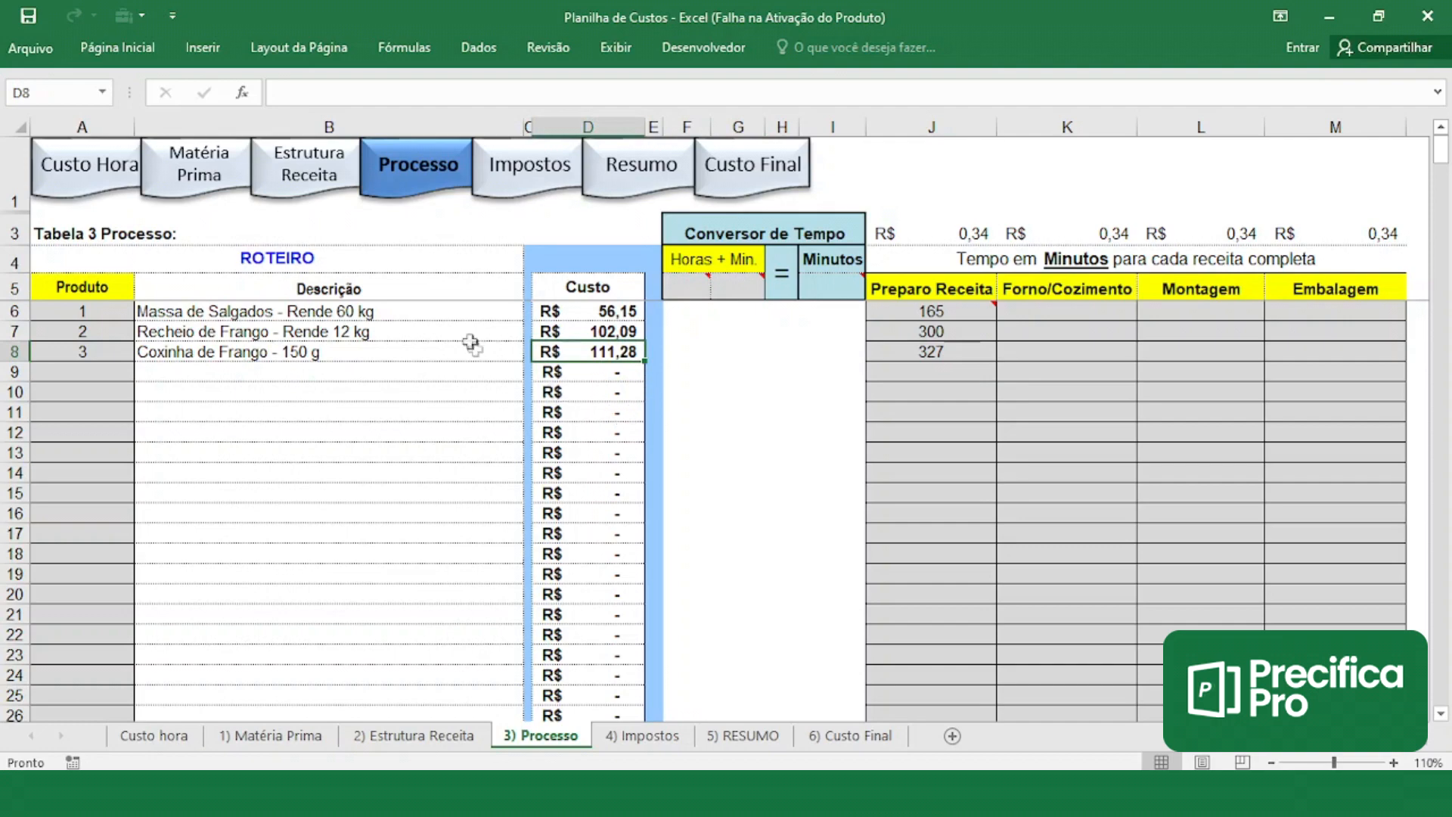
- Look over the Impostos sheet, and add product code 3 on row 8 of the produced items in Resumo
click(516, 173)
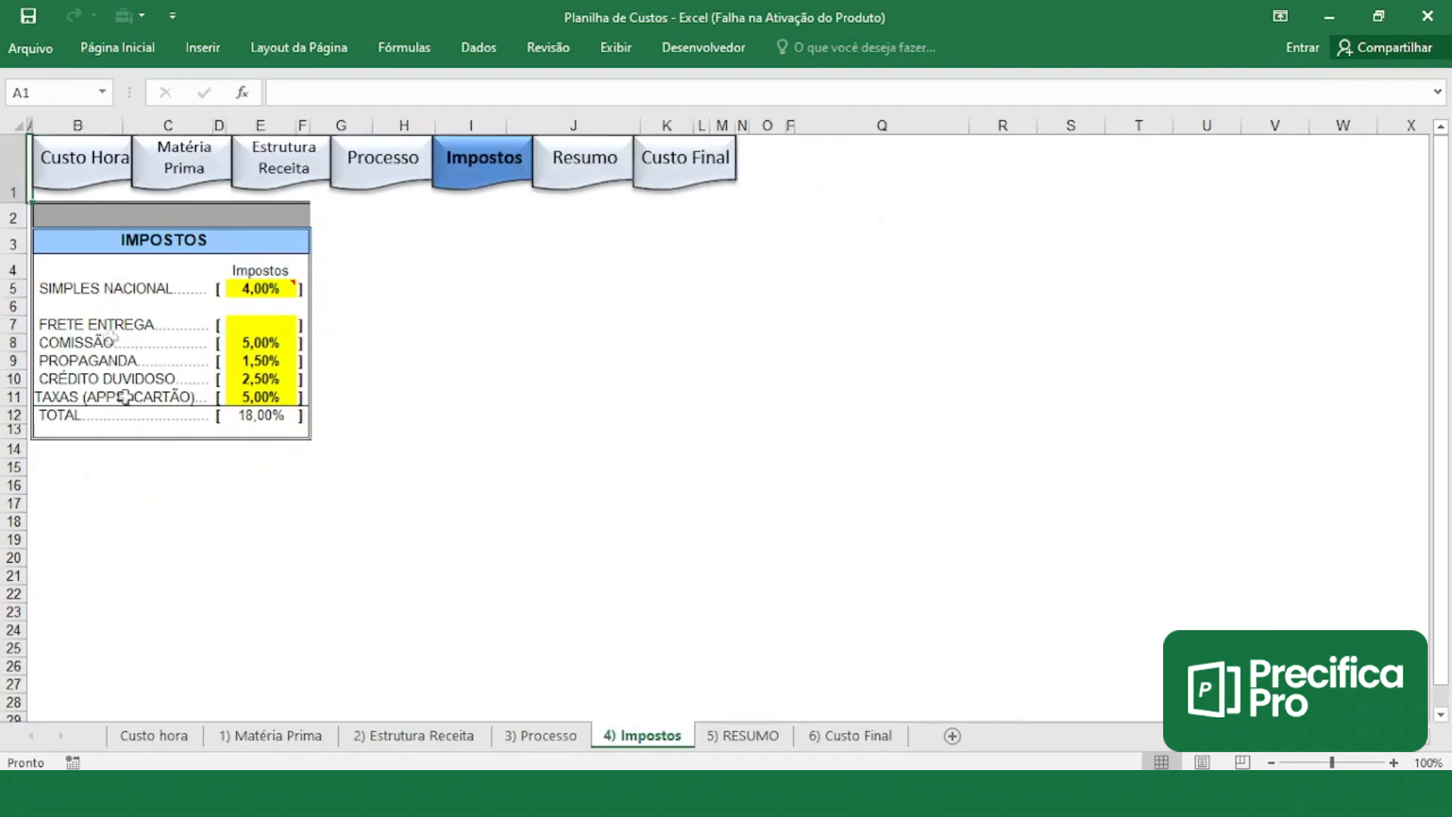
click(602, 169)
click(72, 326)
text(3)
key(Return)
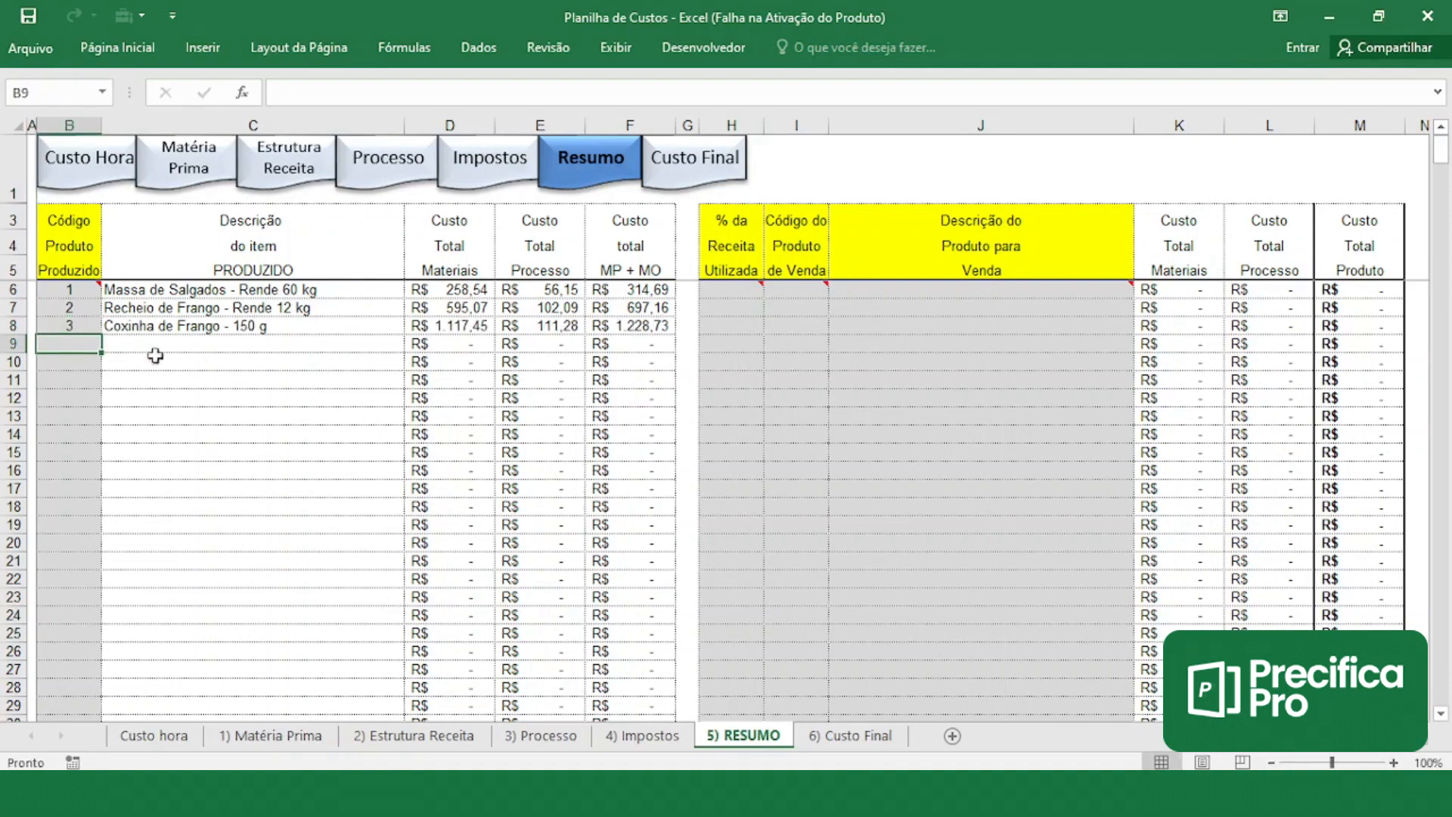
- Return to the Estrutura Receita sheet and review the Coxinha de Frango recipe and the recipes above it
click(216, 178)
click(305, 183)
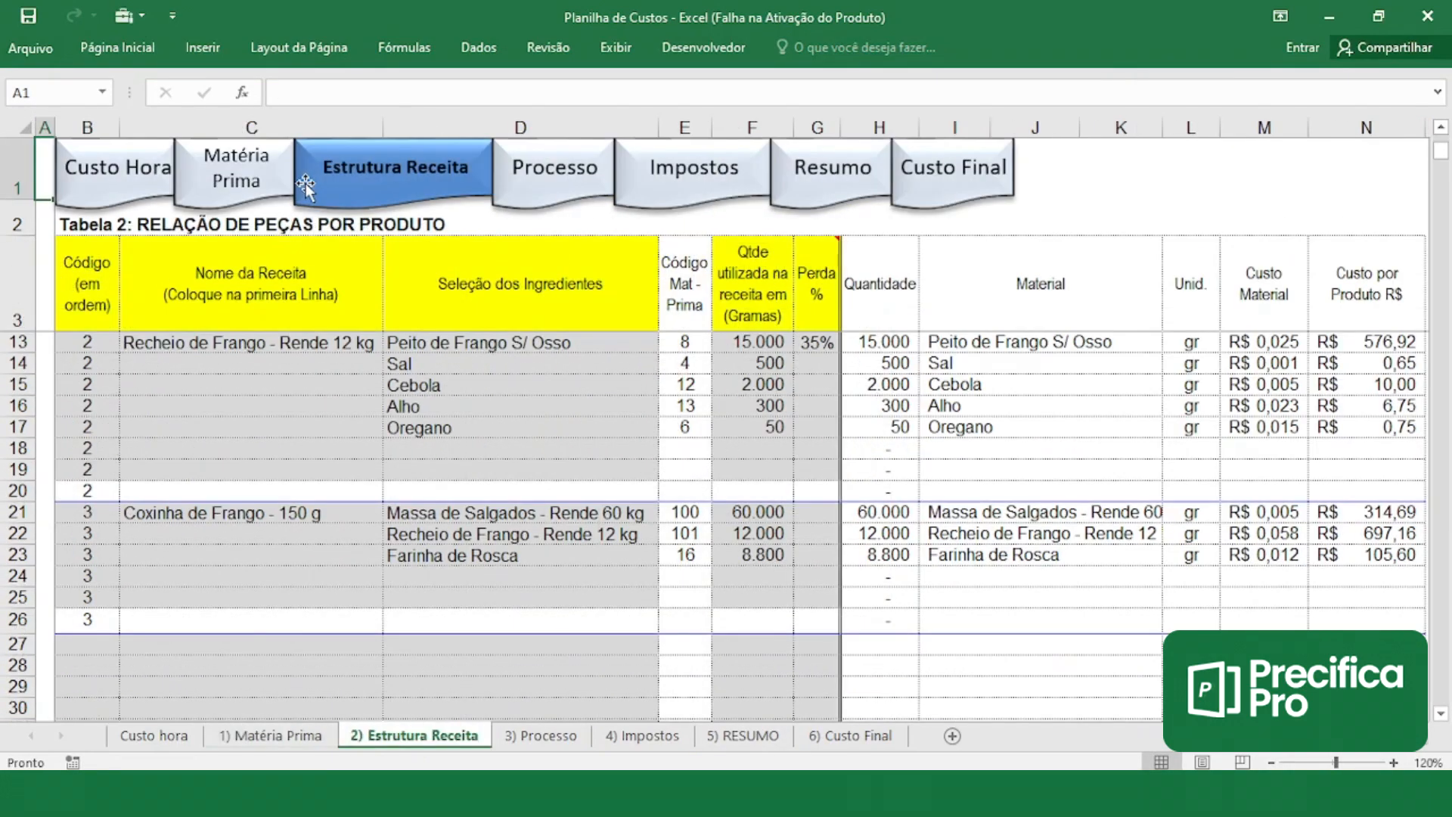
click(250, 513)
scroll(303, 451, up, 2)
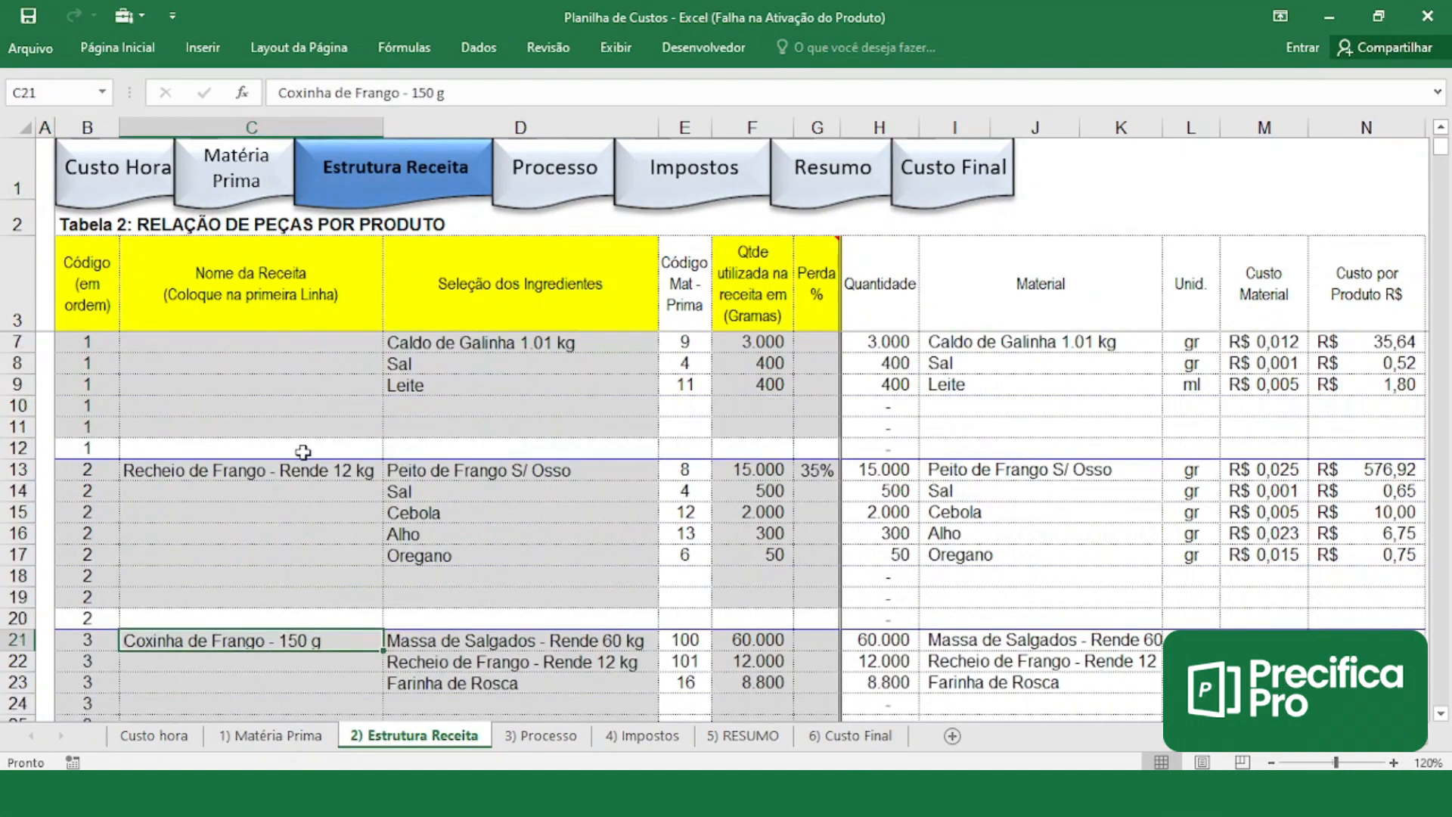
- Return to the Resumo sheet by way of Processo and compare the costs of the dough, filling and Coxinha de Frango rows
click(578, 162)
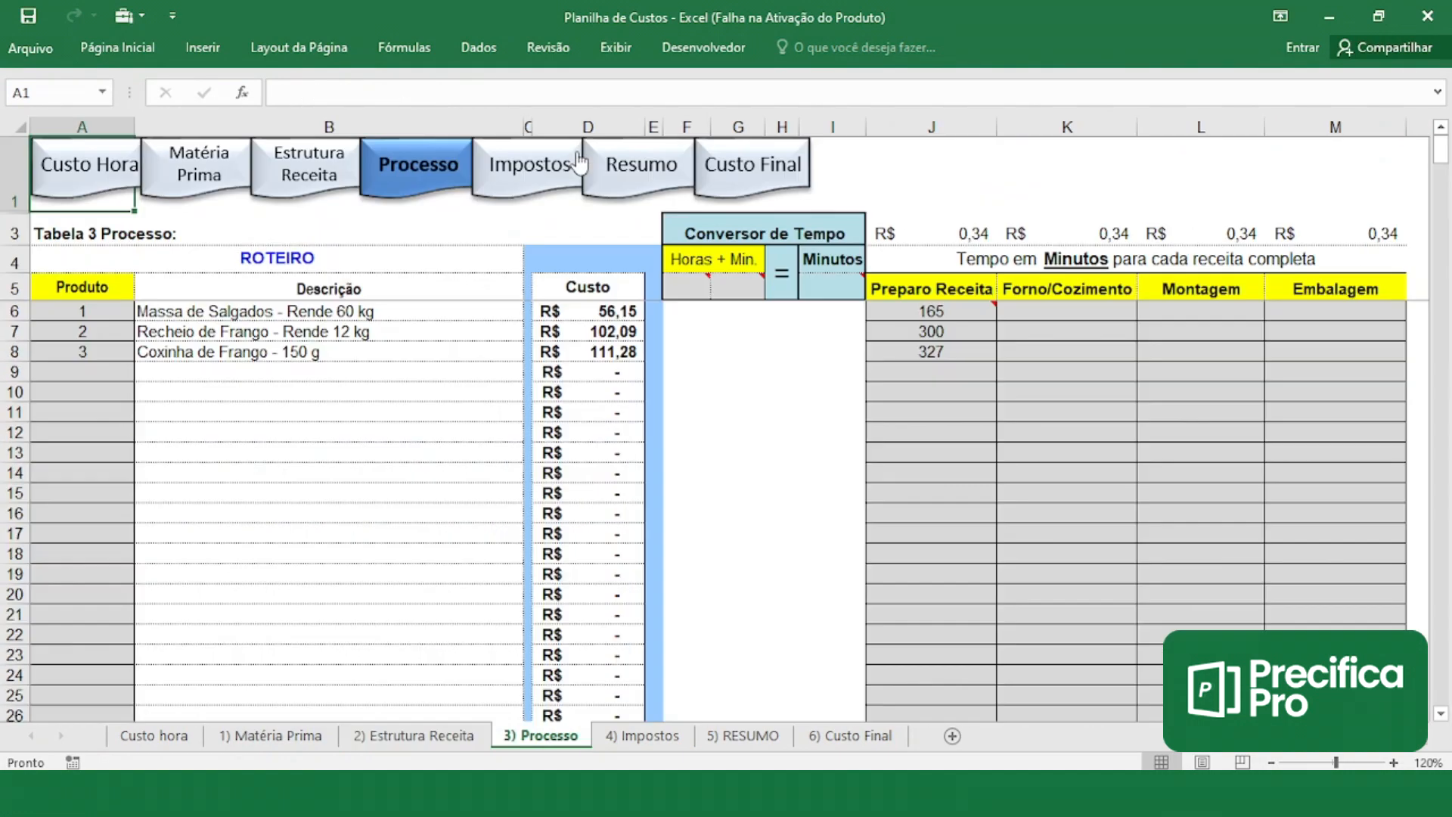
click(677, 162)
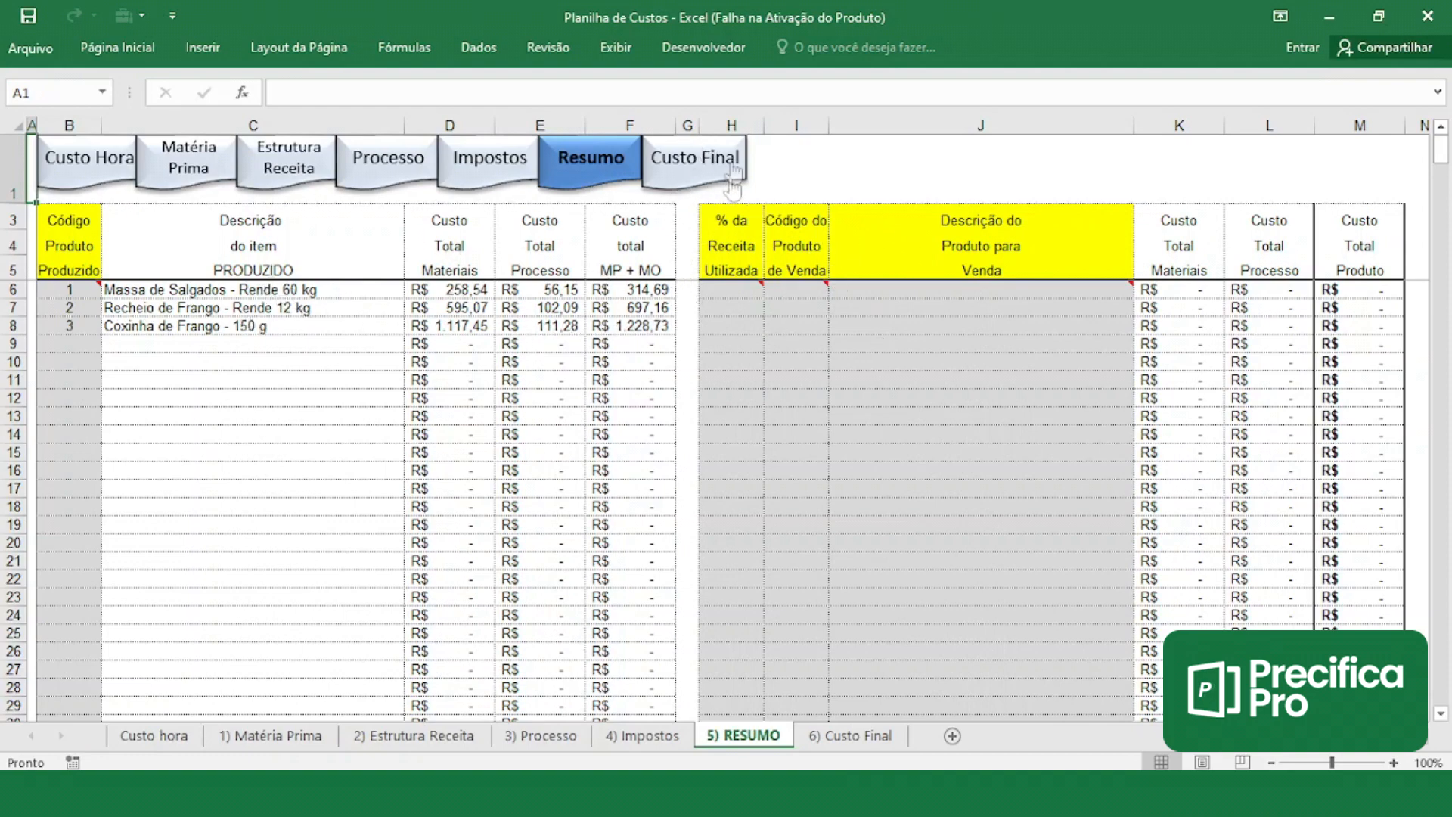
drag(649, 291, 653, 314)
click(174, 288)
click(183, 310)
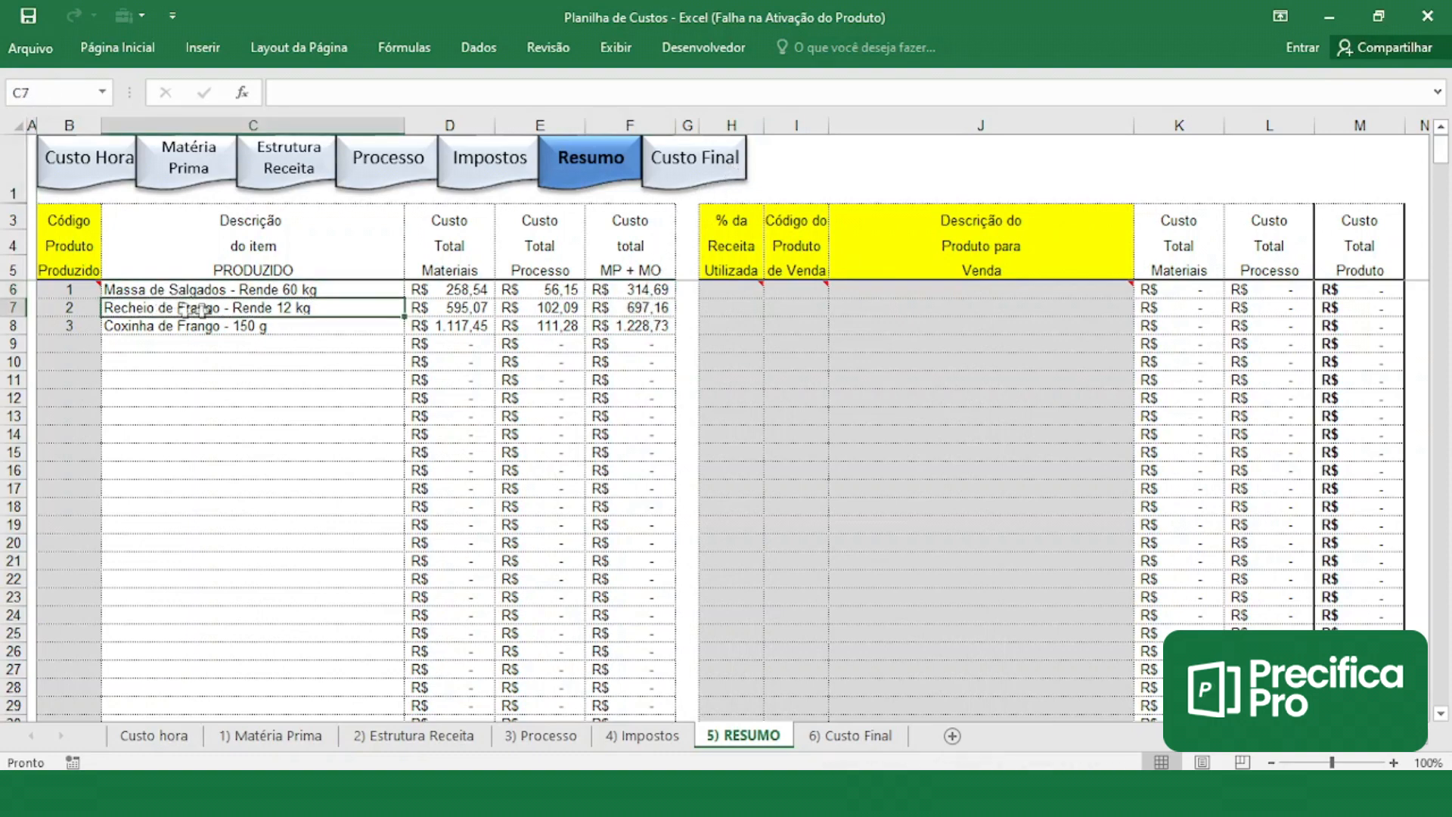
click(211, 329)
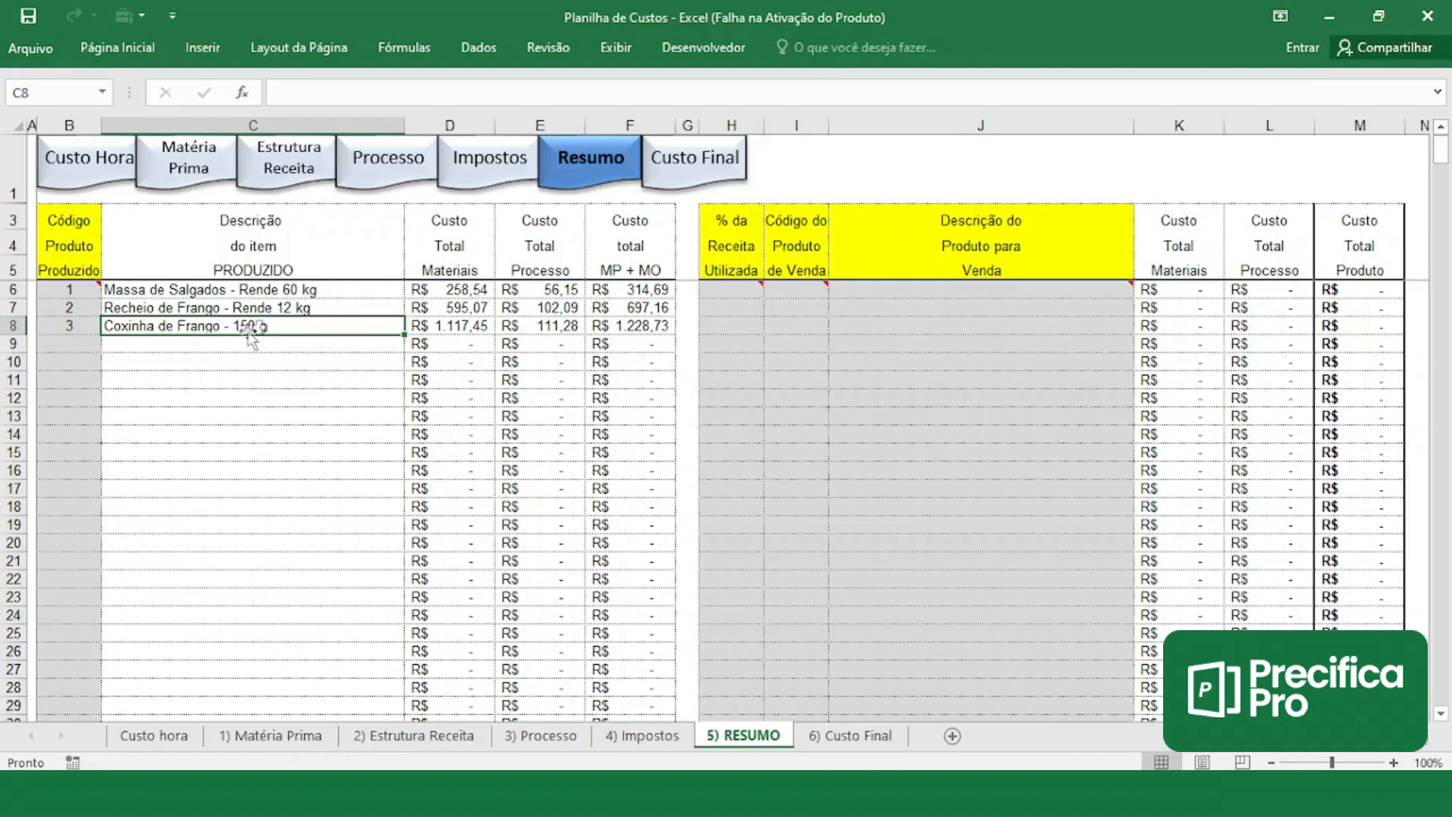
drag(95, 289, 628, 310)
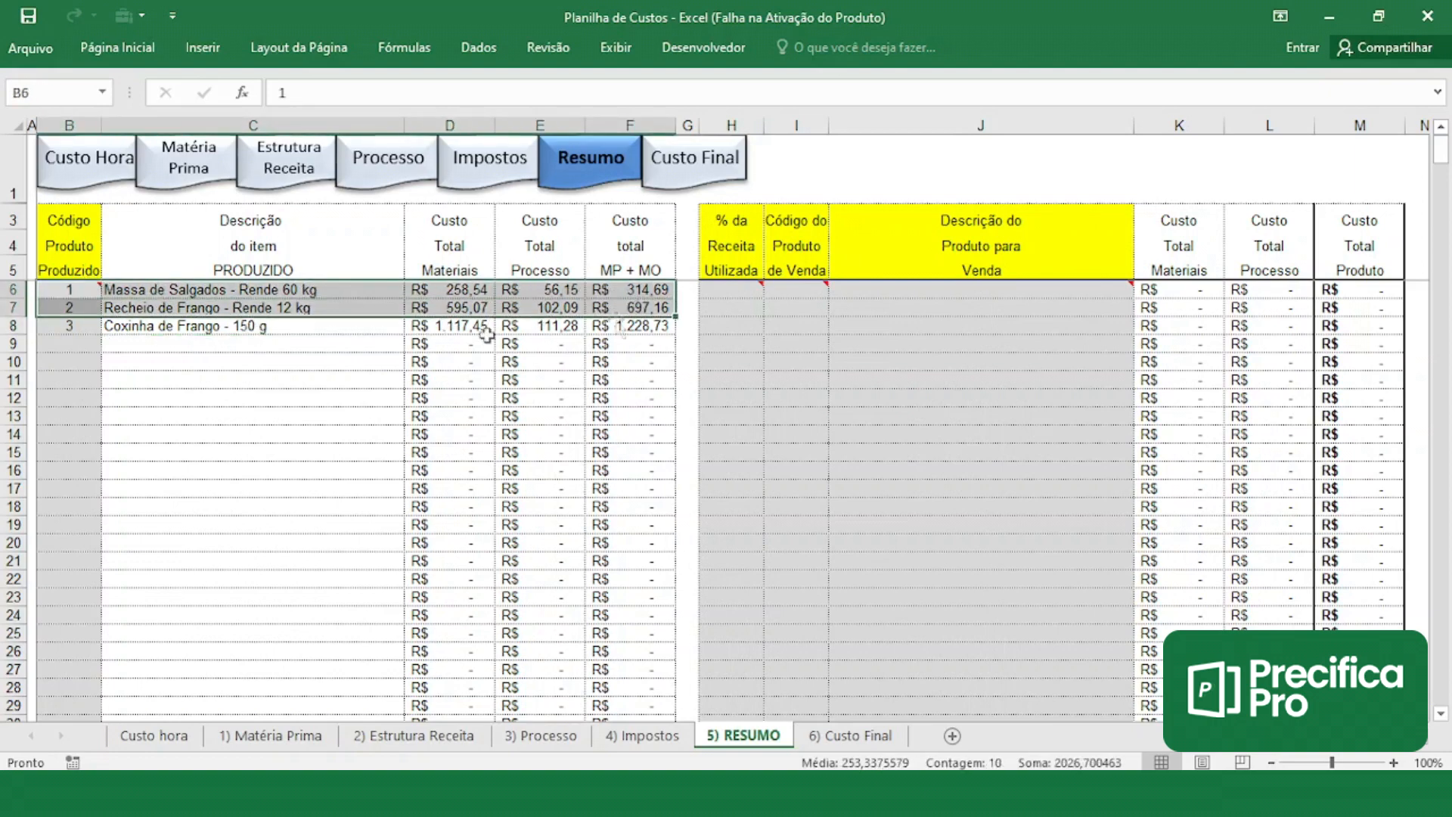
drag(75, 327, 619, 328)
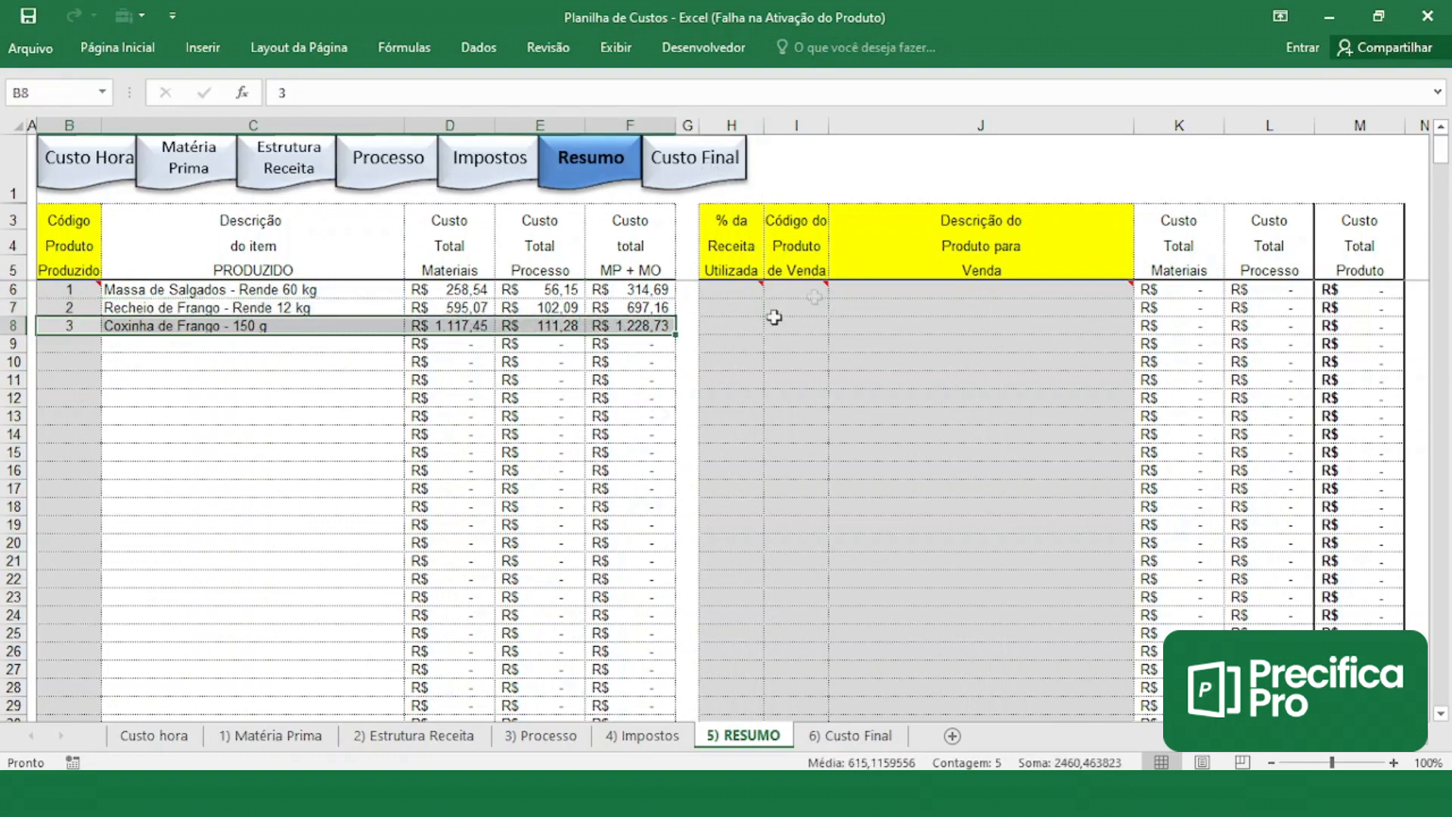
- Set the % da Receita Utilizada for the Coxinha de Frango - 150 g on row 8 to 100%
click(728, 341)
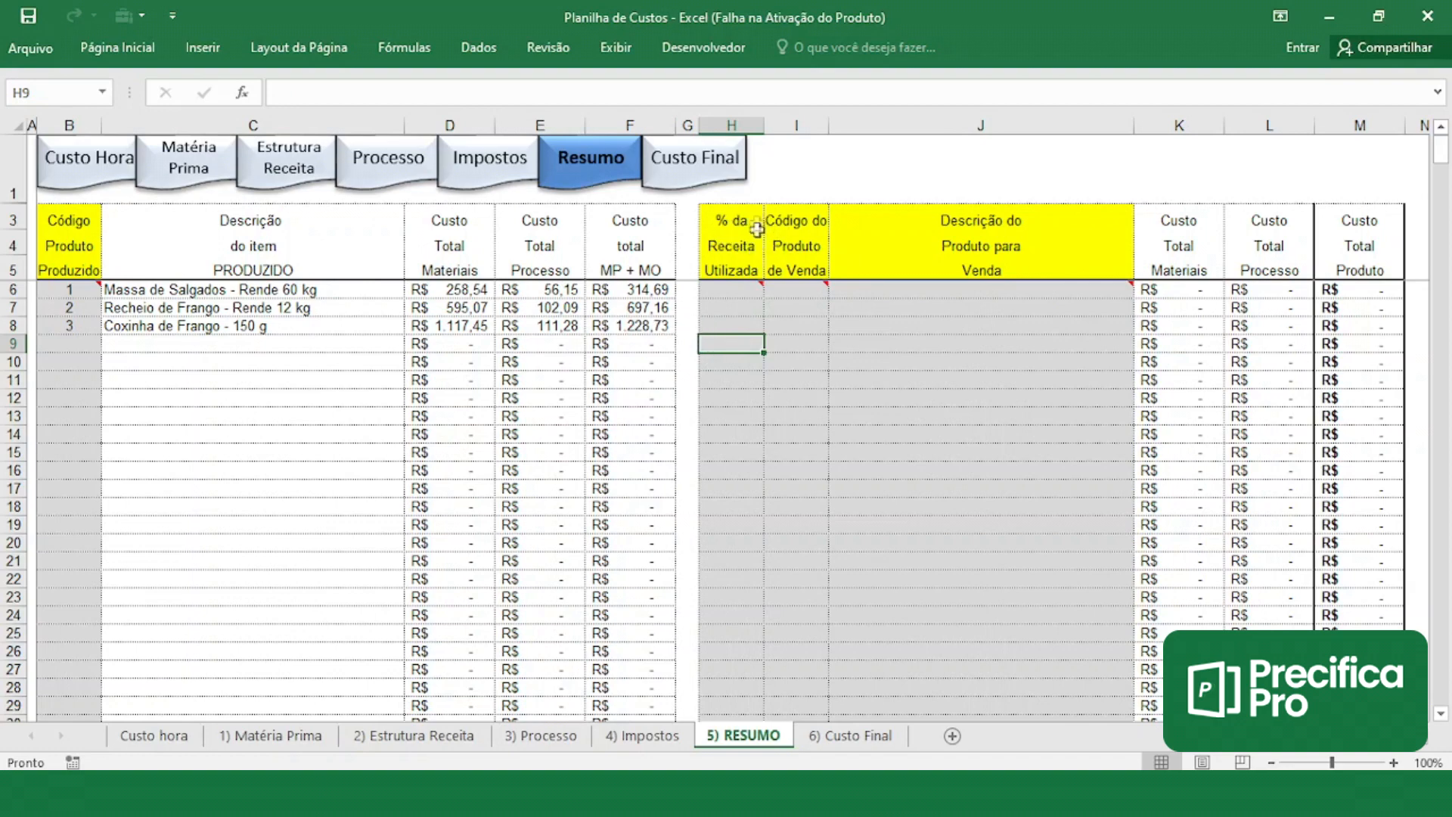
click(709, 325)
click(281, 325)
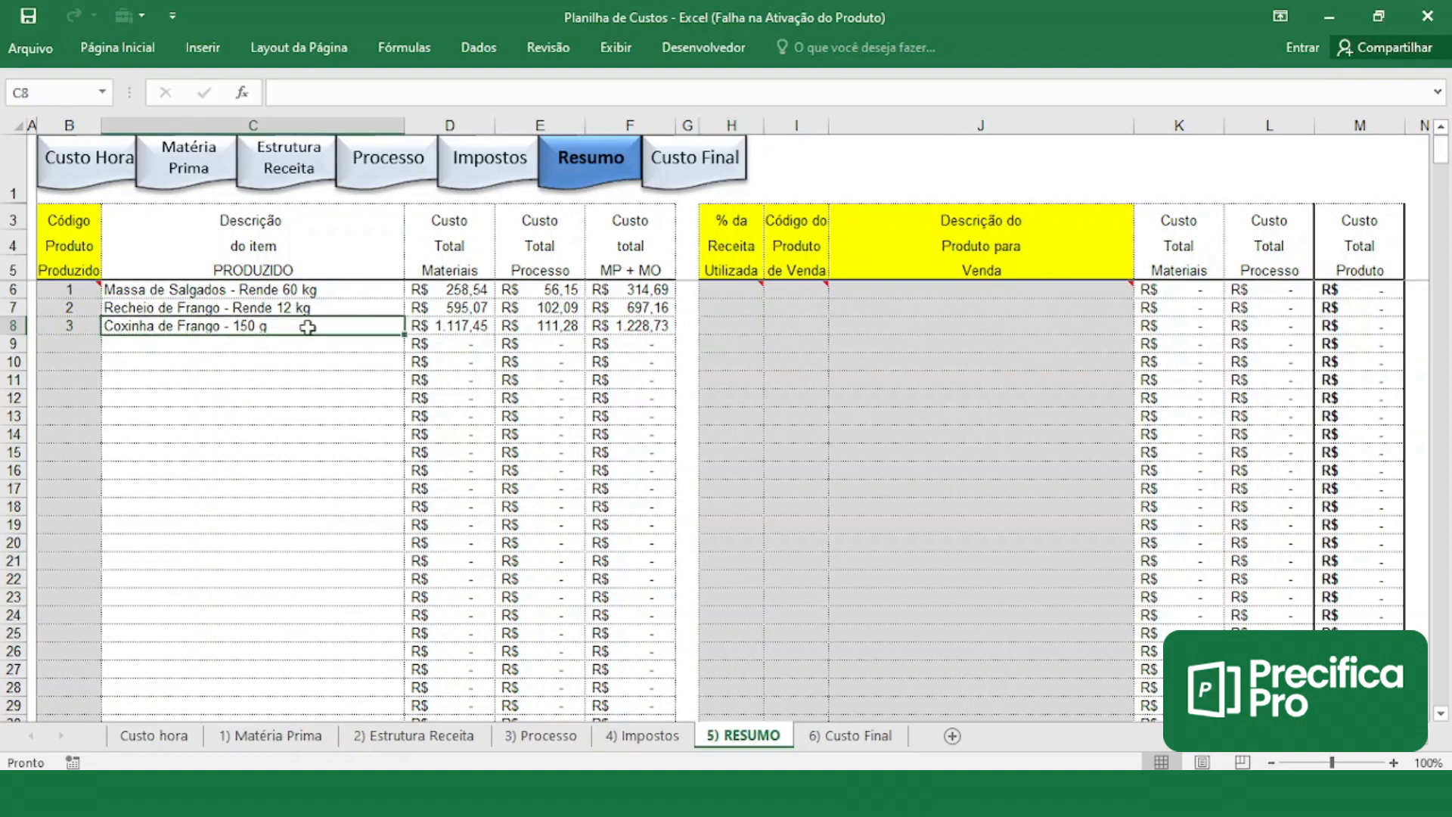
click(726, 326)
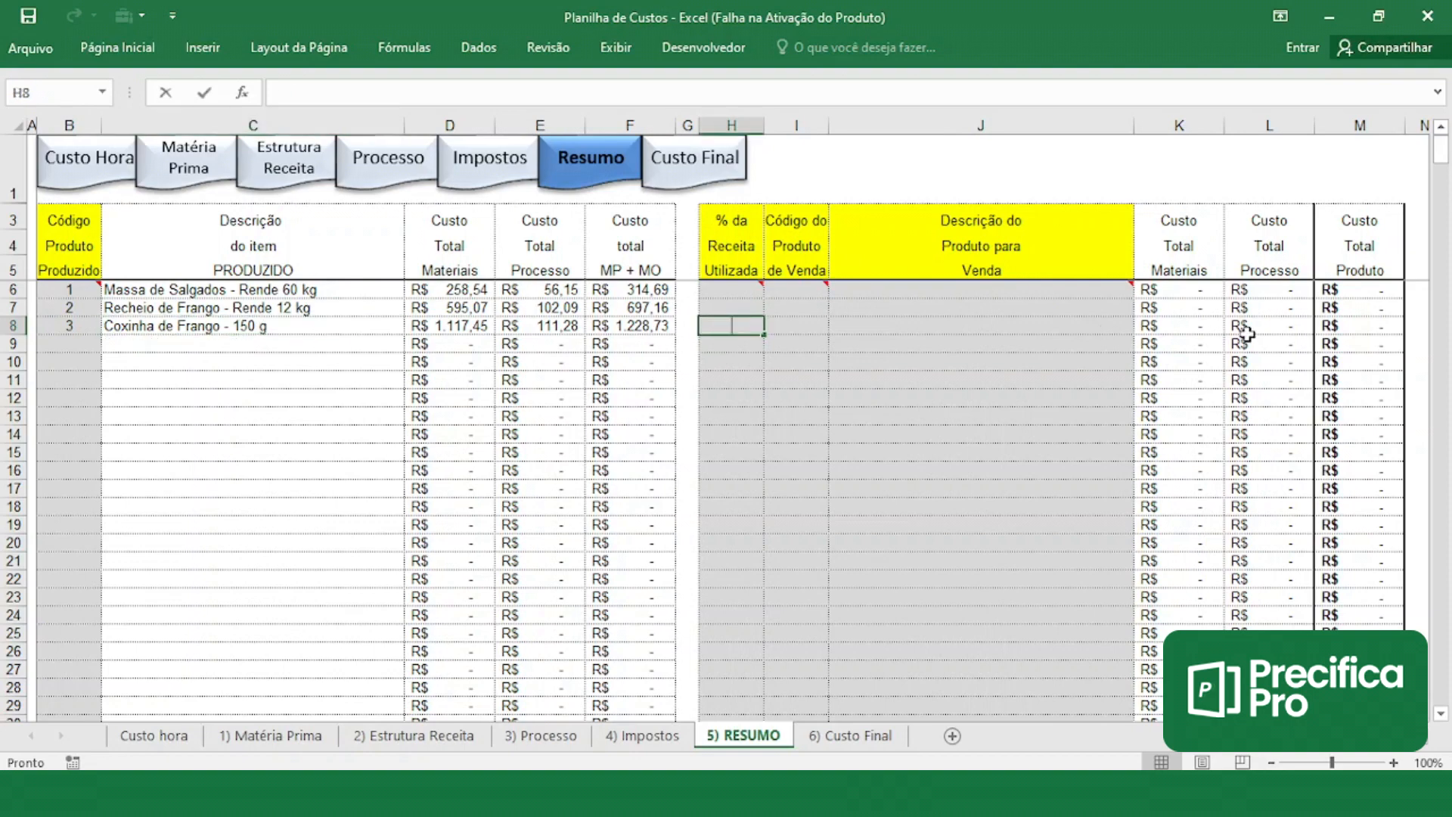
text(100)
key(Return)
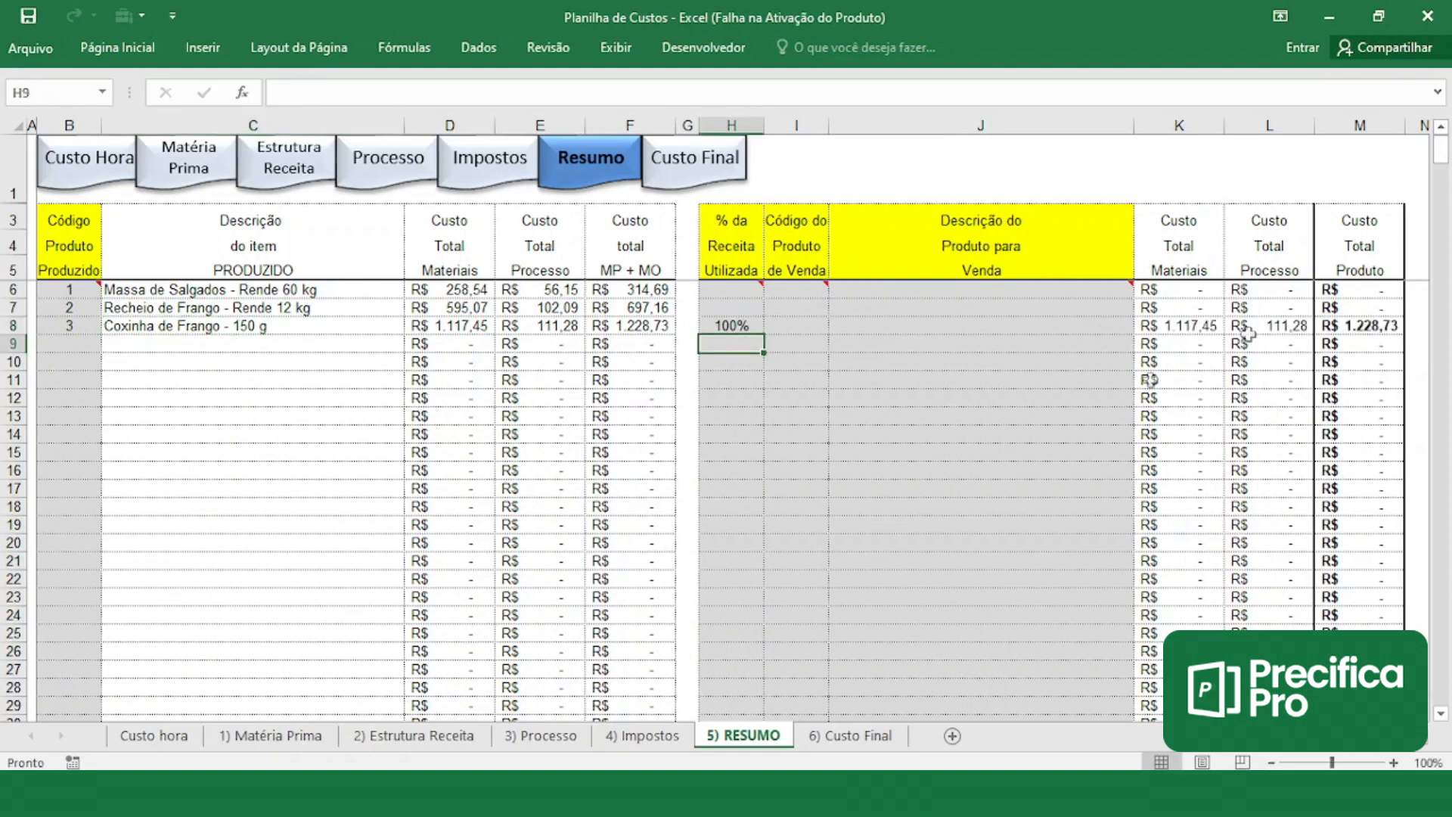
click(667, 332)
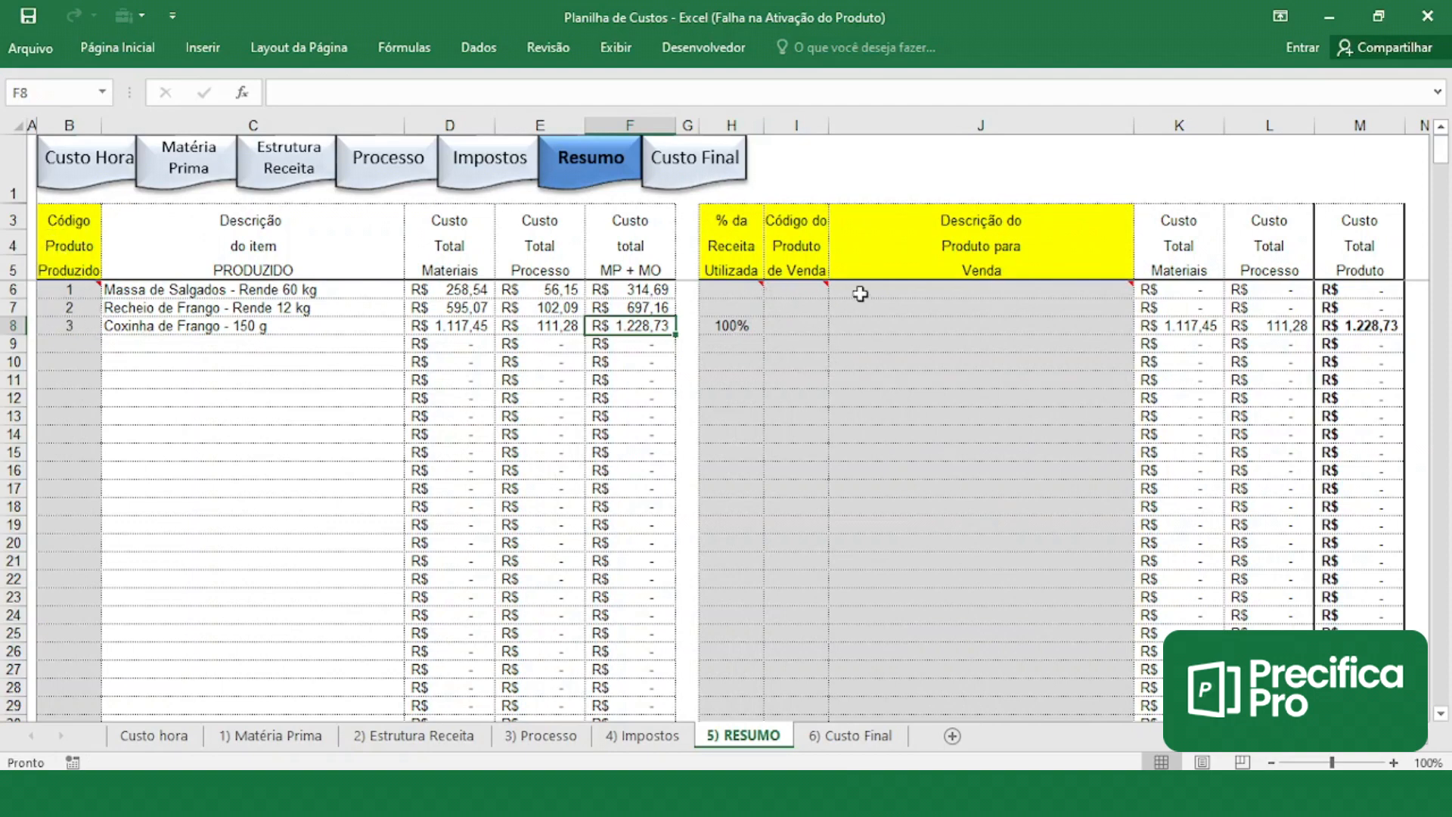
- Give row 8 the sale product code 1 and the sale description "Coxinha de Frango - Lanche 150g"
click(798, 325)
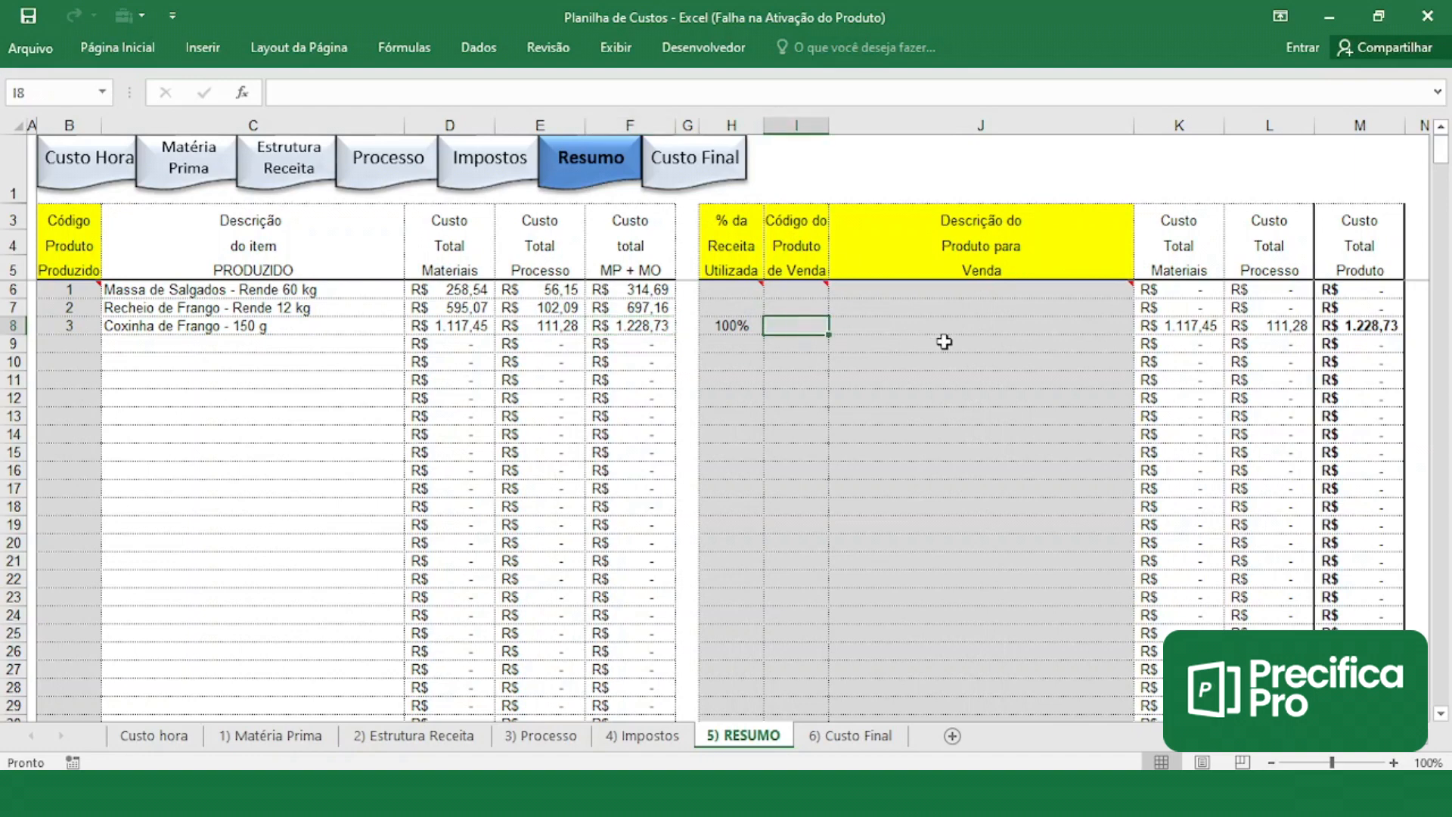
text(1)
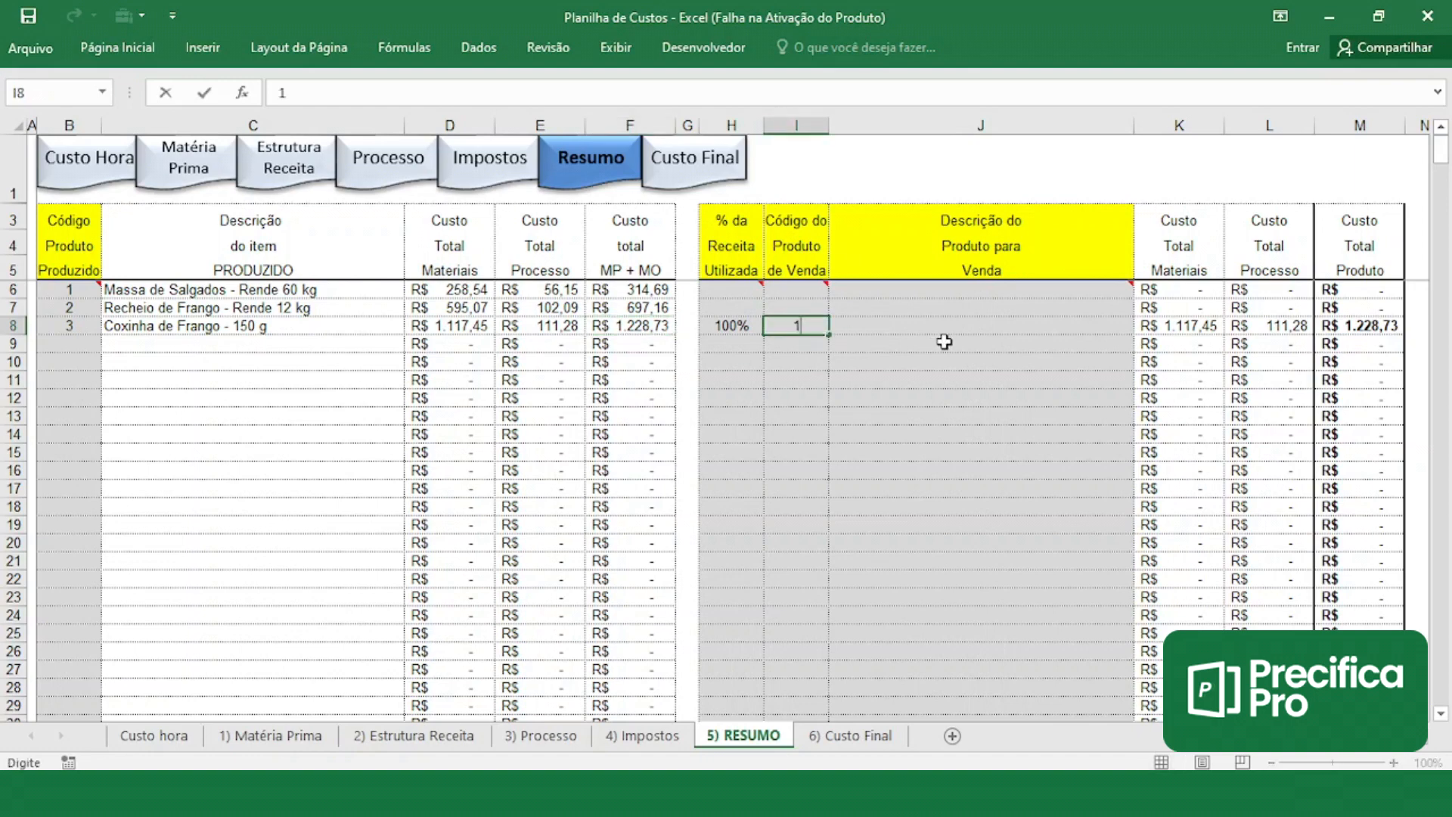
click(882, 328)
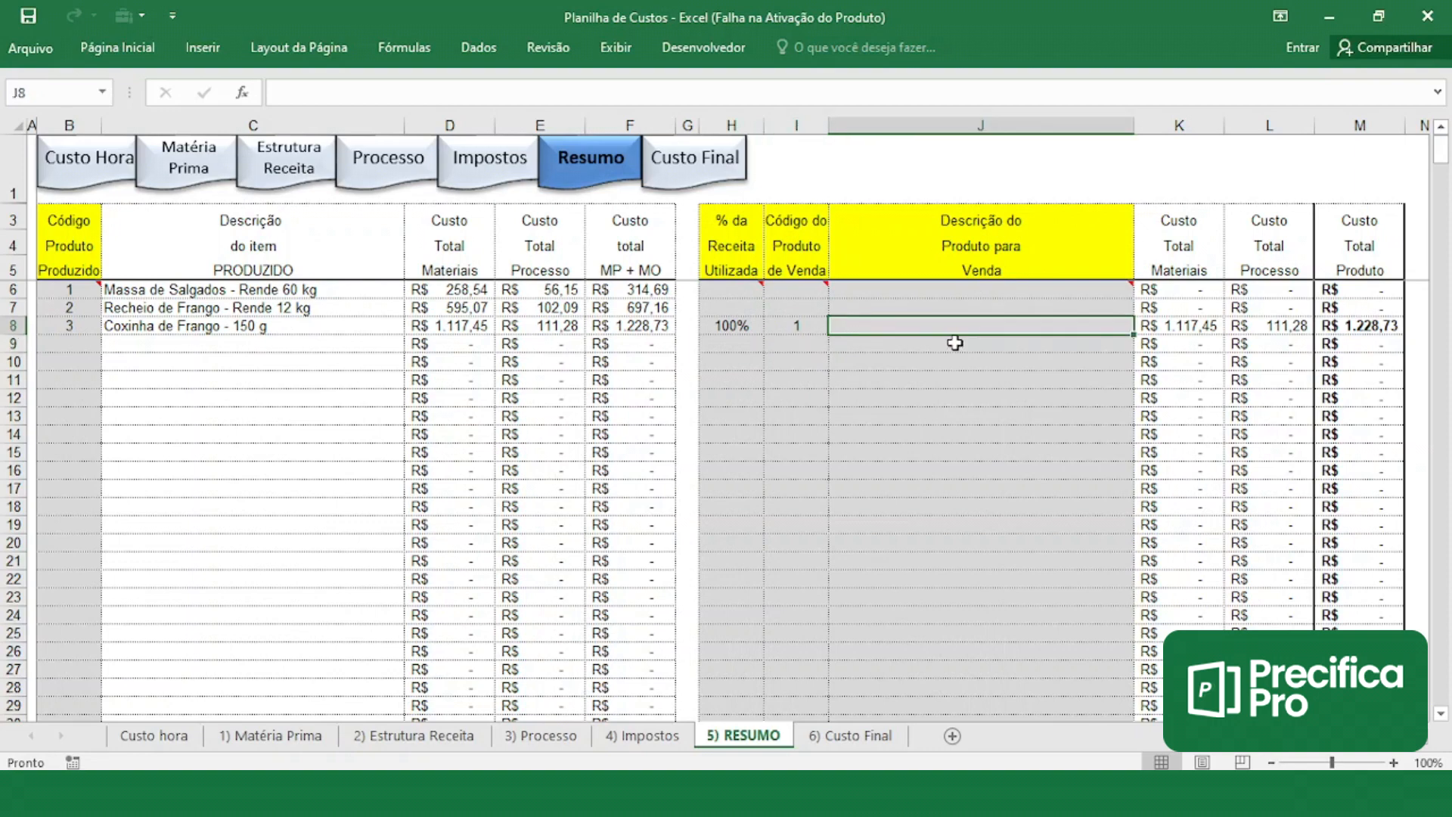
text(Coxinha)
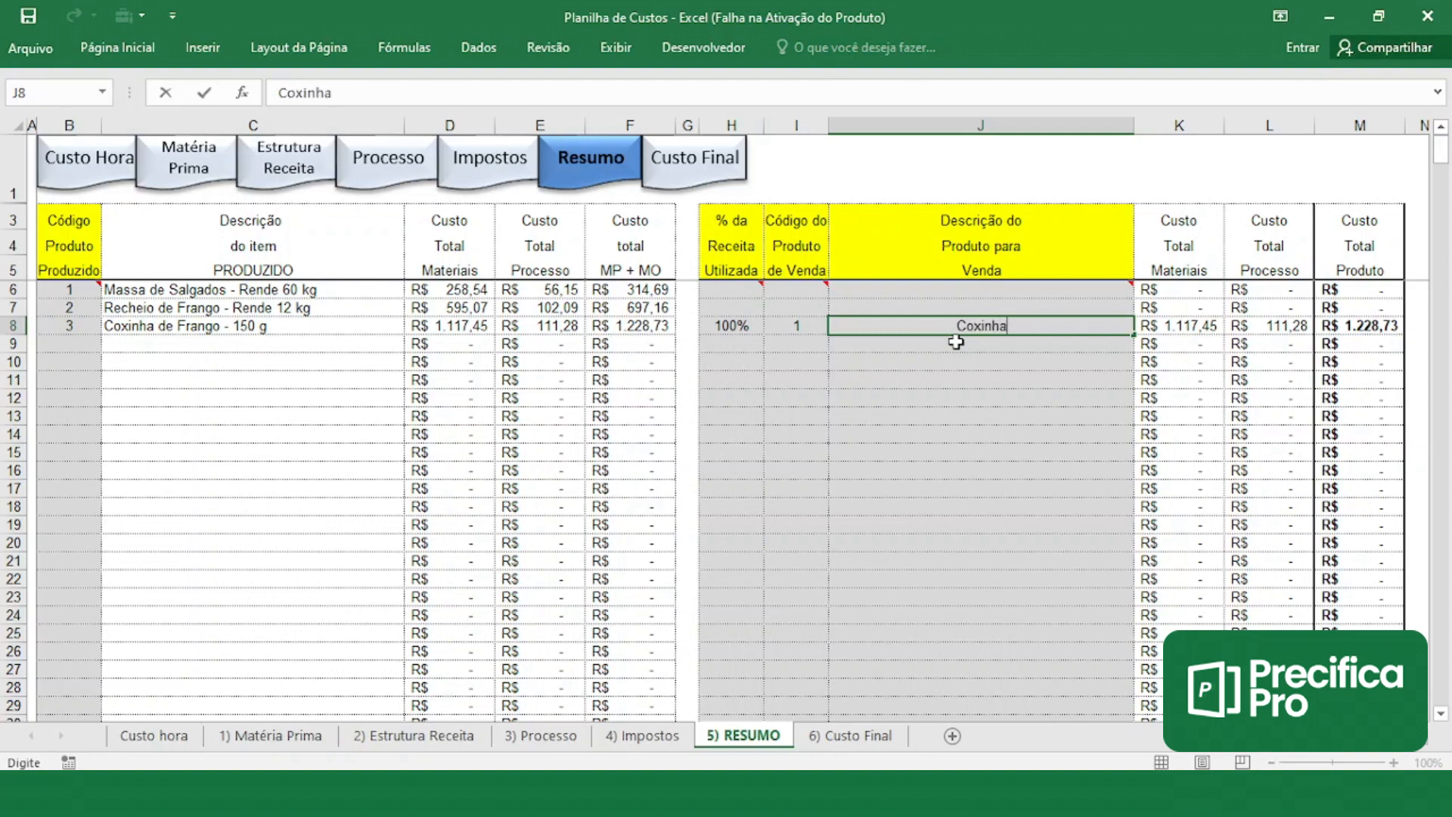
text( de Frango )
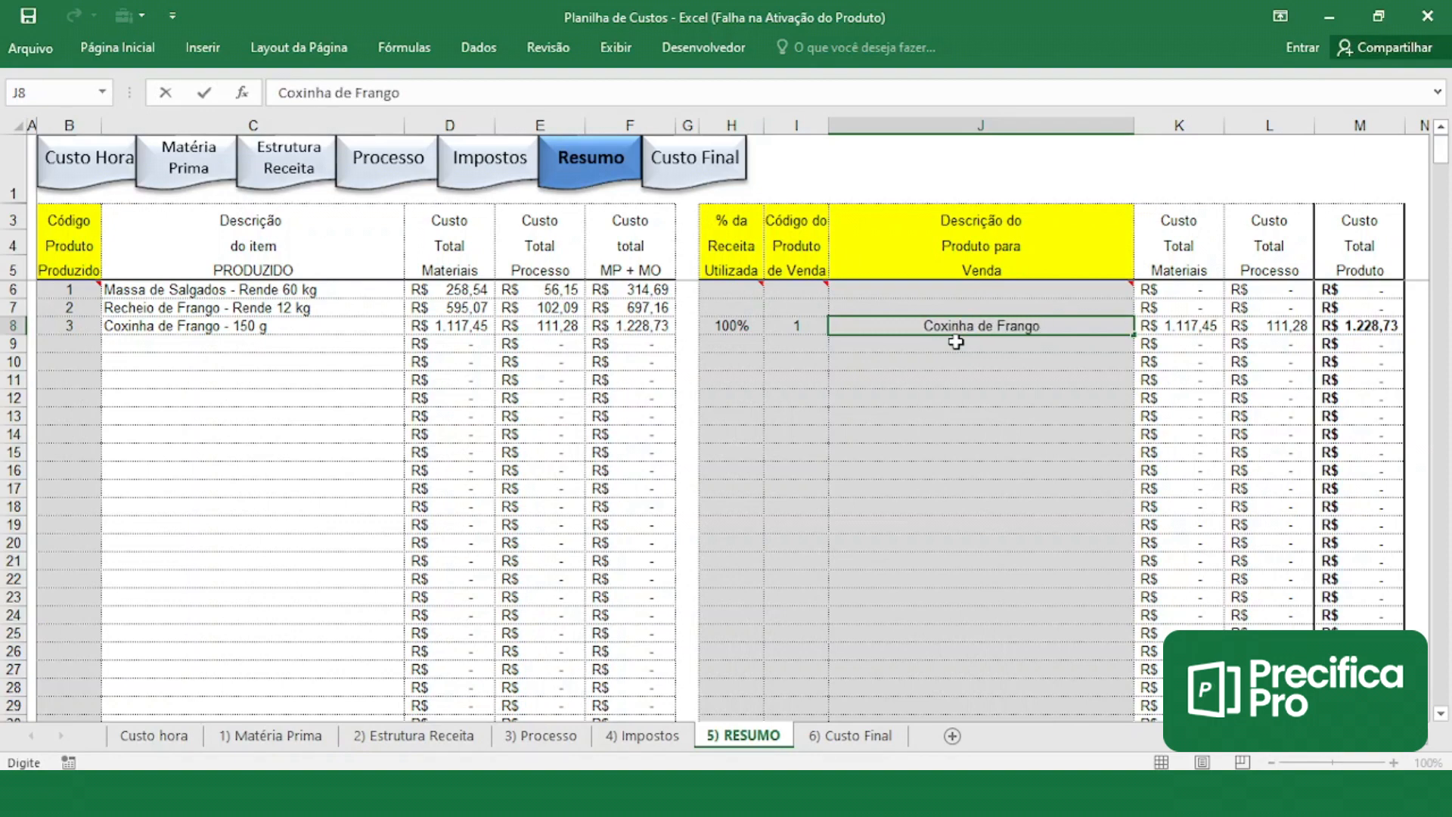
text(- Lanche 150G)
key(BackSpace)
text(g)
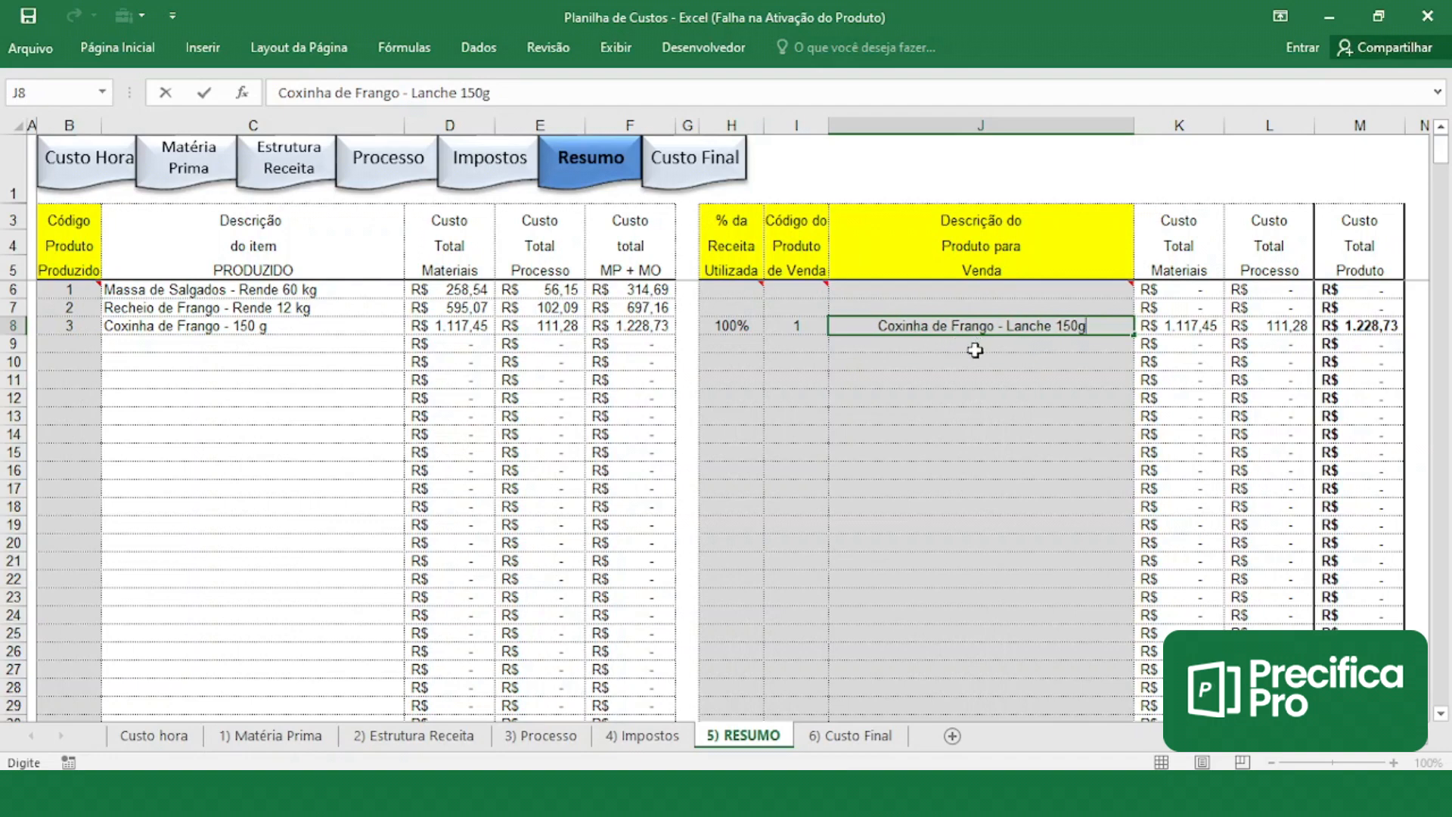
key(Return)
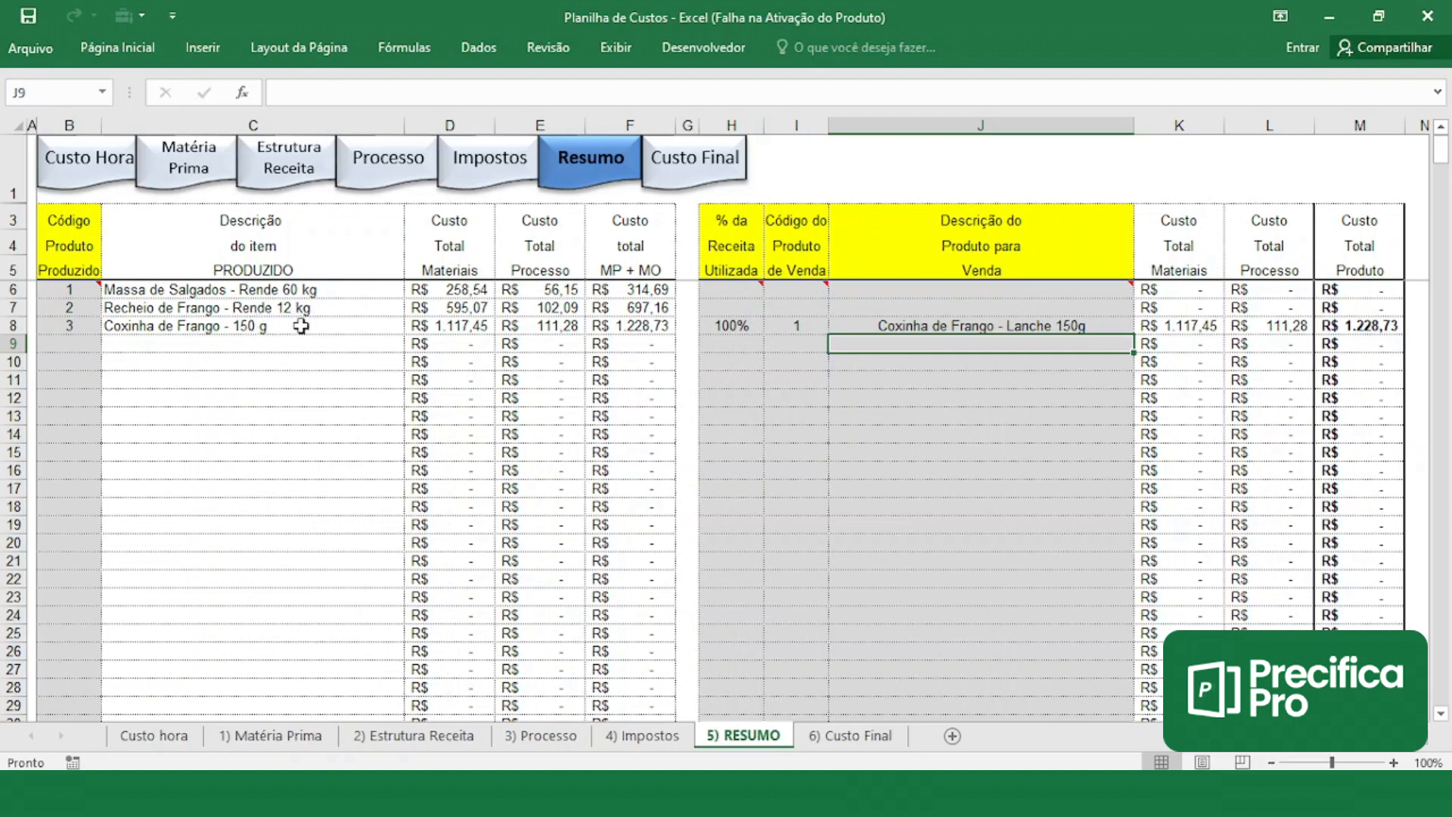
- Check the Preparo Receita time of product 3 on the Processo sheet and return to Resumo
click(388, 160)
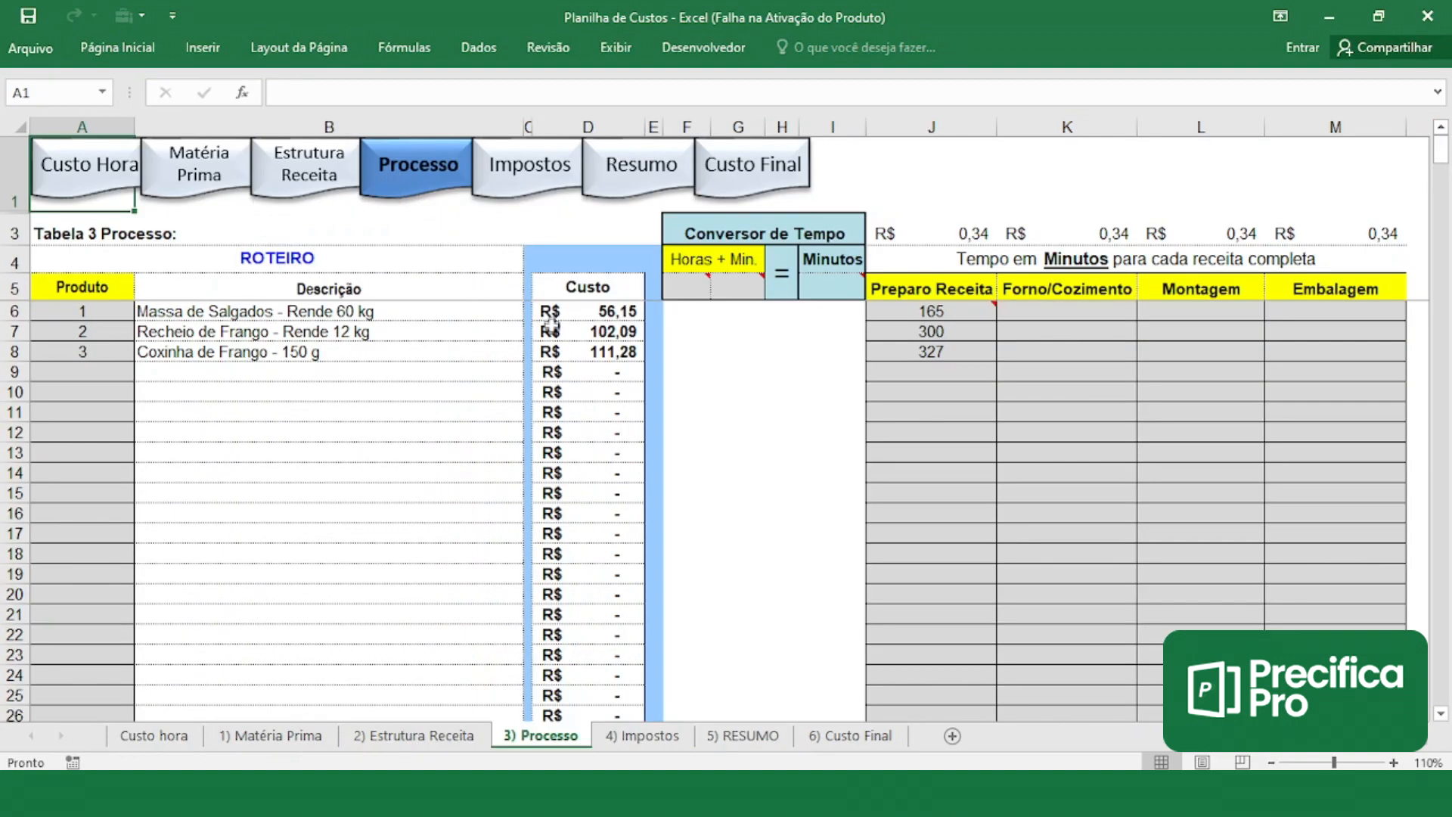
click(923, 348)
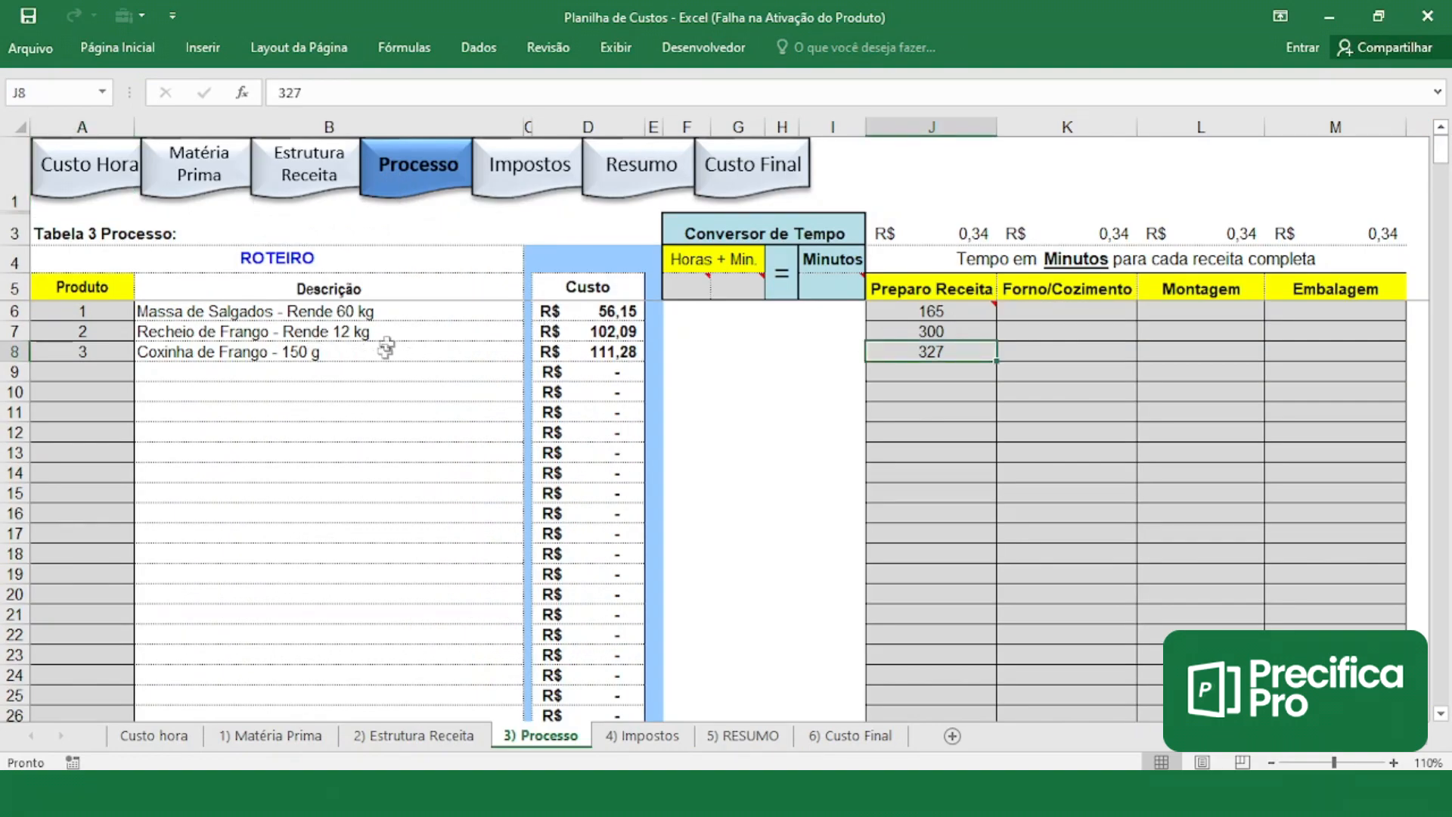
click(637, 190)
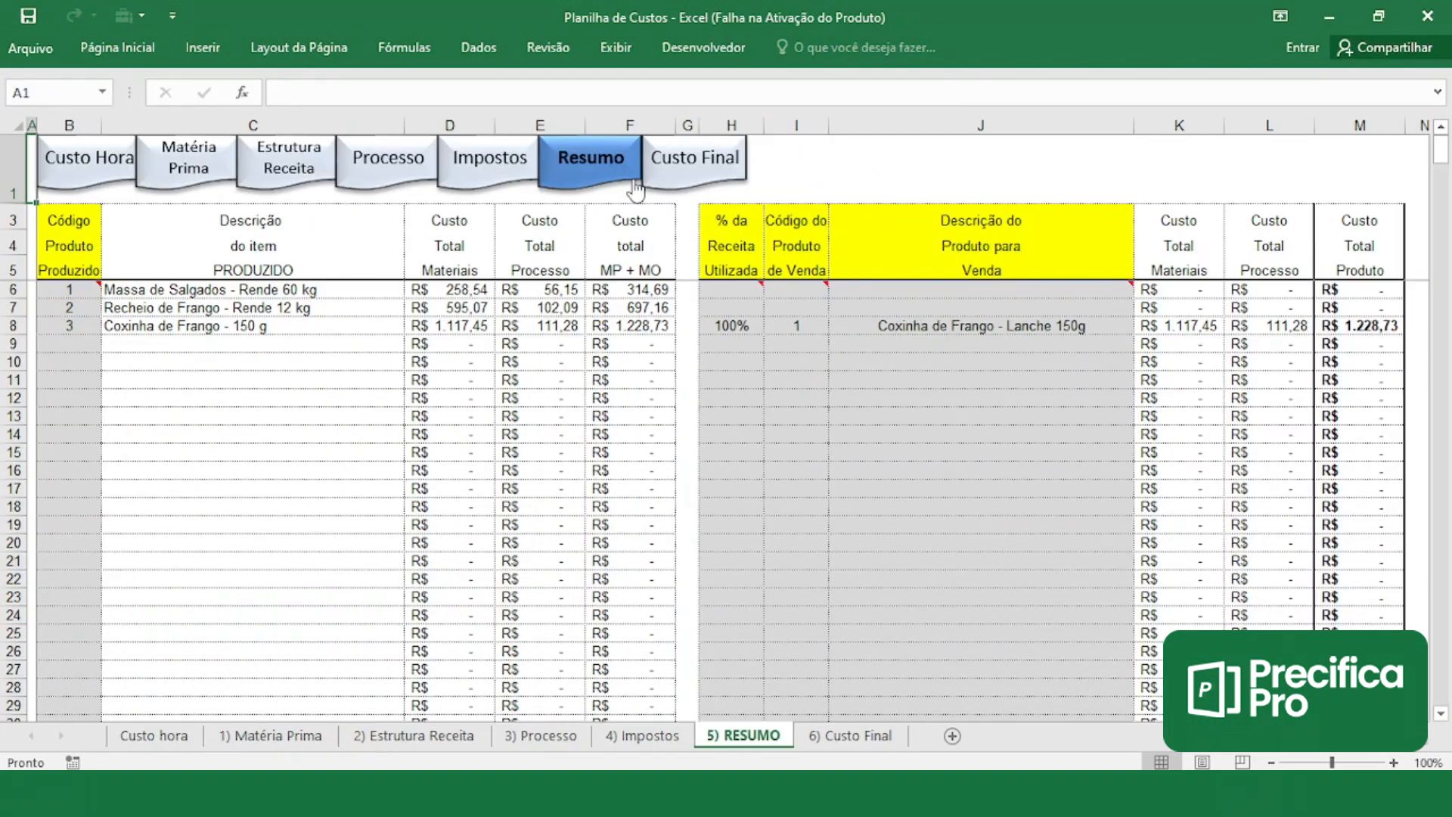